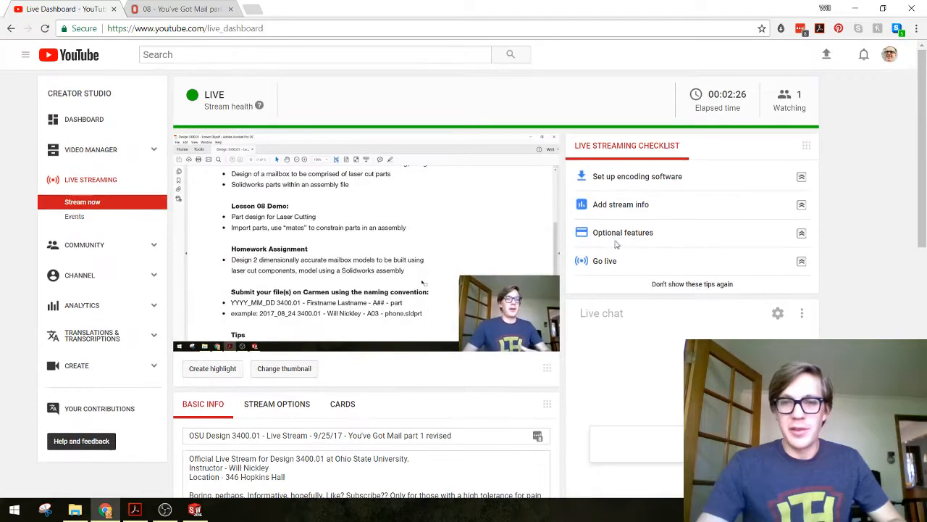
pyautogui.scroll(-3, 660, 350)
pyautogui.scroll(-2, 658, 304)
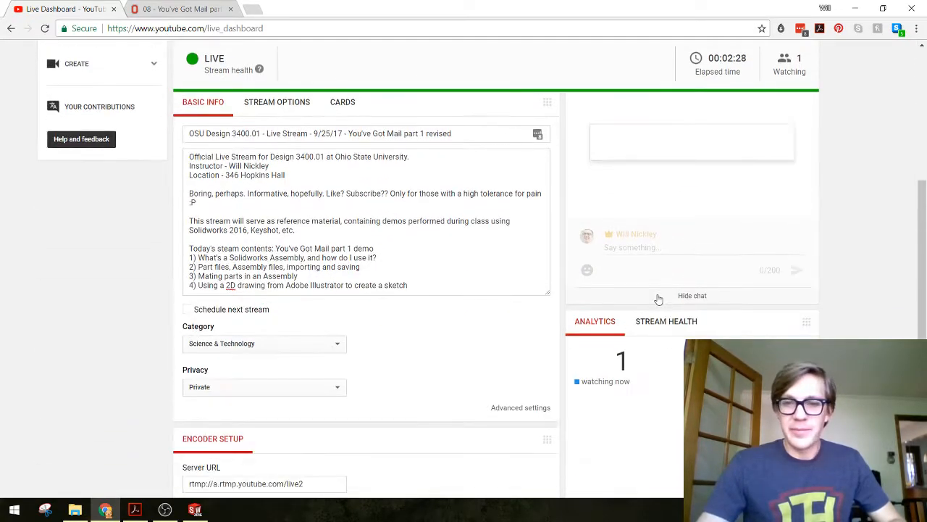
pyautogui.scroll(-3, 652, 268)
pyautogui.scroll(6, 638, 276)
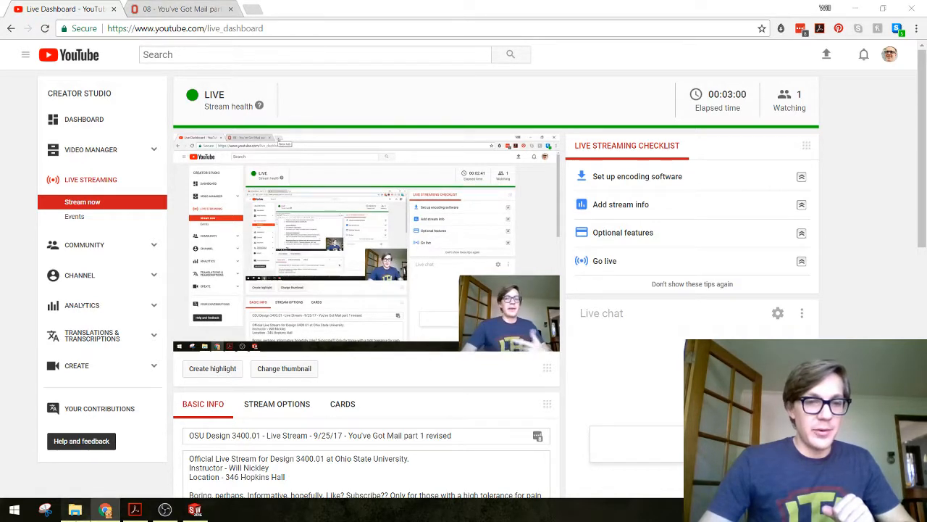
# Open the Assembly Mailbox file from the Lesson 08 - Demo B folder, examine the mailbox from several angles and close it.
pyautogui.click(74, 510)
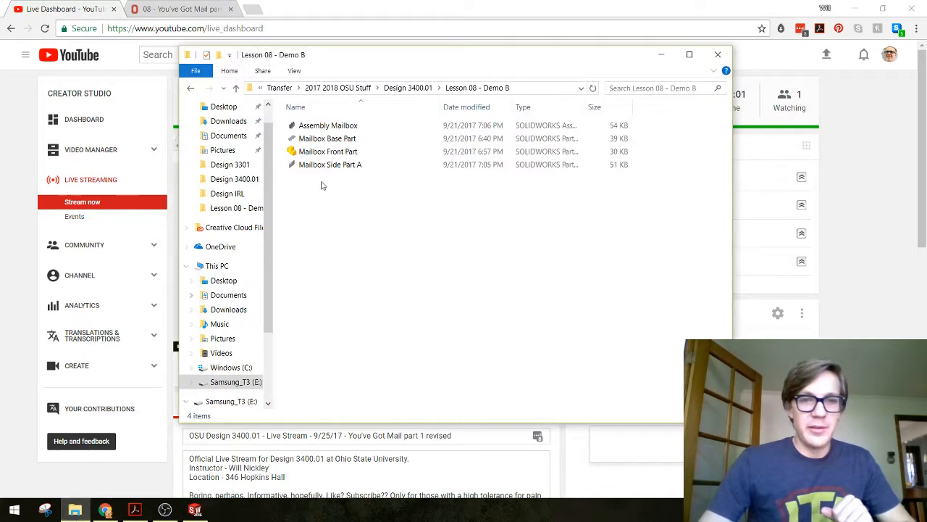
pyautogui.doubleClick(328, 126)
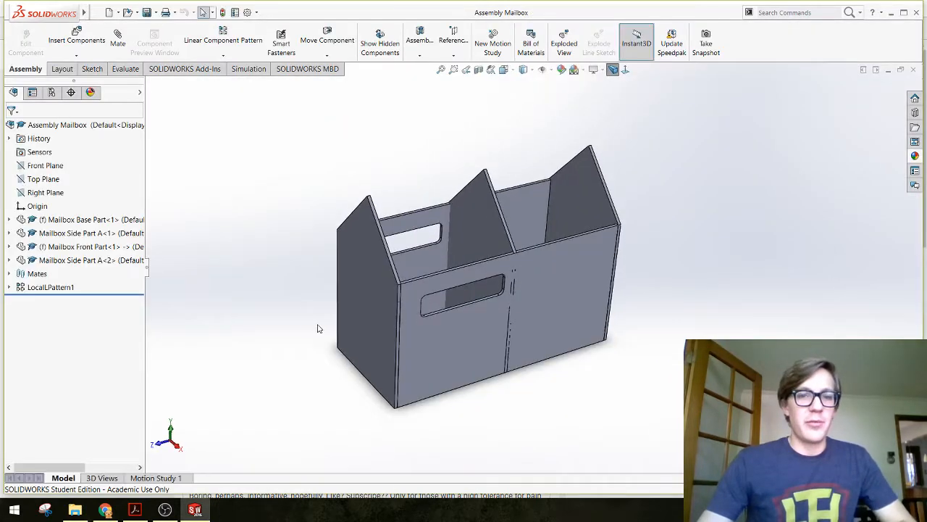
pyautogui.moveTo(317, 325); pyautogui.dragTo(450, 399, button='middle')
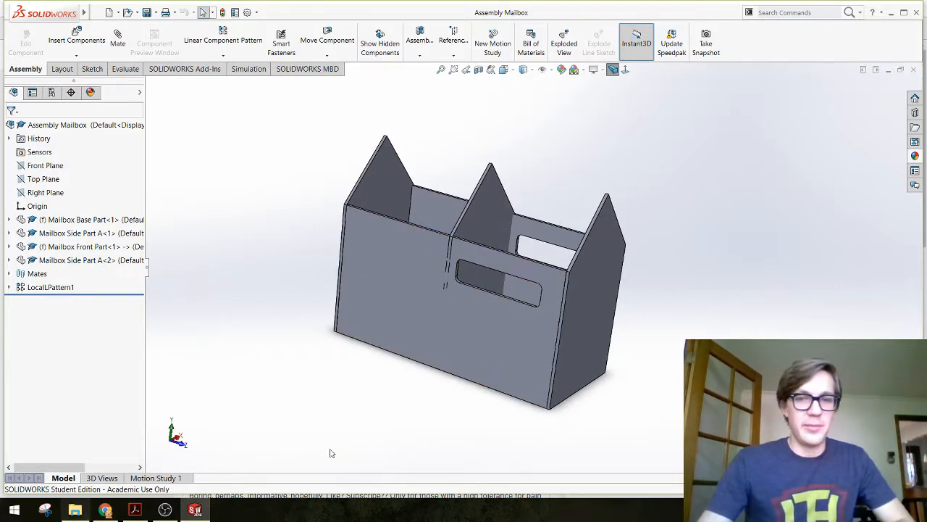
pyautogui.click(915, 69)
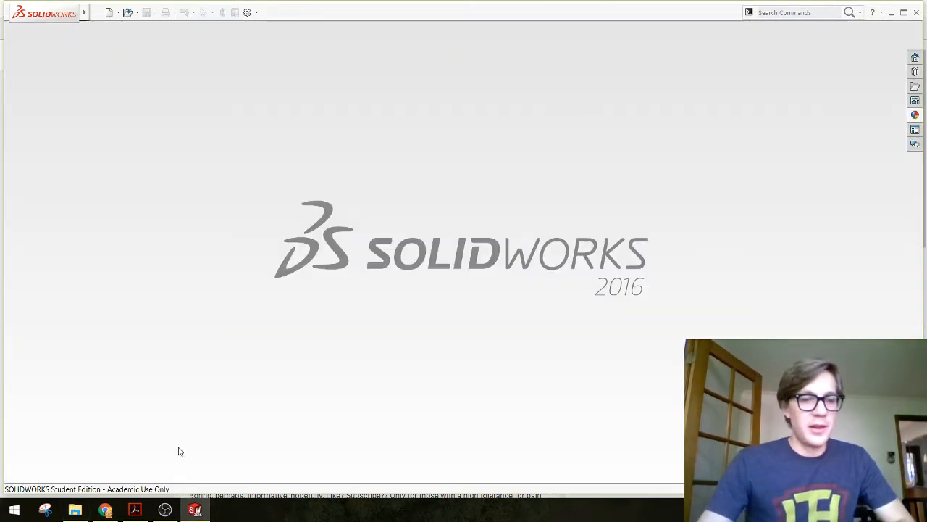
# Delete the mailbox assembly and the three mailbox part files from the Lesson 08 - Demo B folder, and return to SOLIDWORKS.
pyautogui.click(75, 510)
pyautogui.moveTo(302, 205); pyautogui.dragTo(365, 137)
pyautogui.click(364, 138)
pyautogui.moveTo(316, 193); pyautogui.dragTo(341, 123)
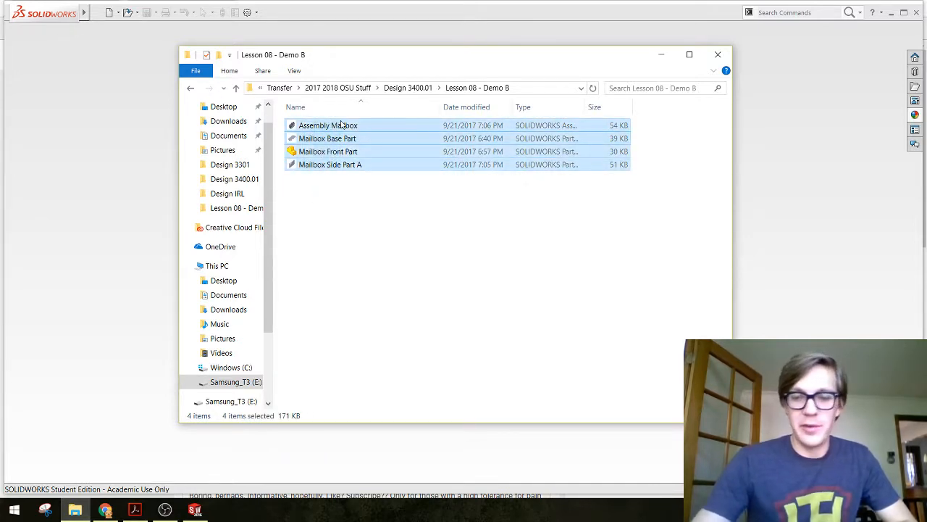
pyautogui.press('Delete')
pyautogui.click(103, 154)
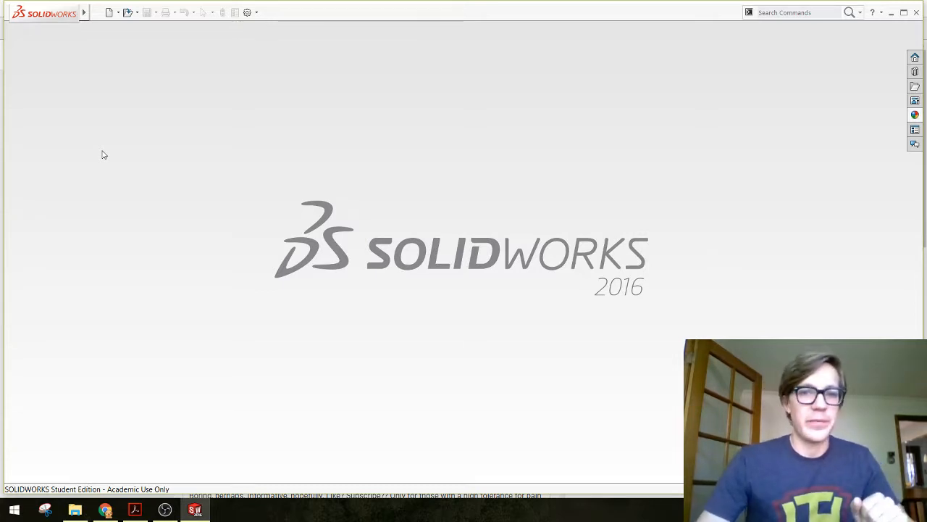
# Create a new part document.
pyautogui.click(110, 13)
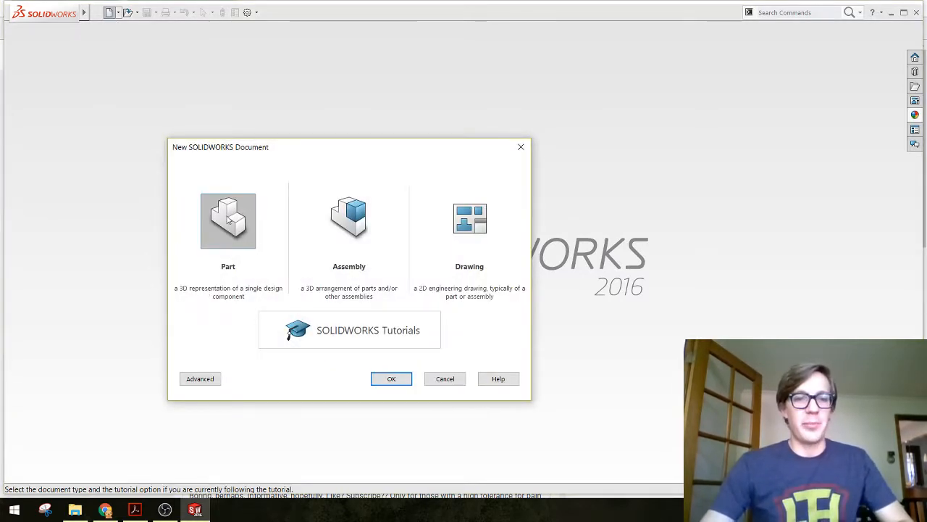
pyautogui.click(353, 242)
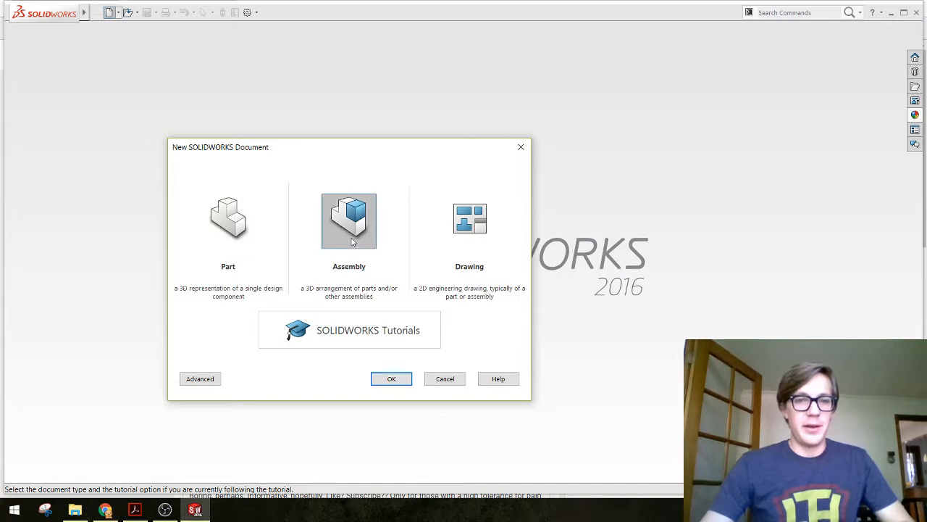
pyautogui.click(242, 231)
pyautogui.click(388, 378)
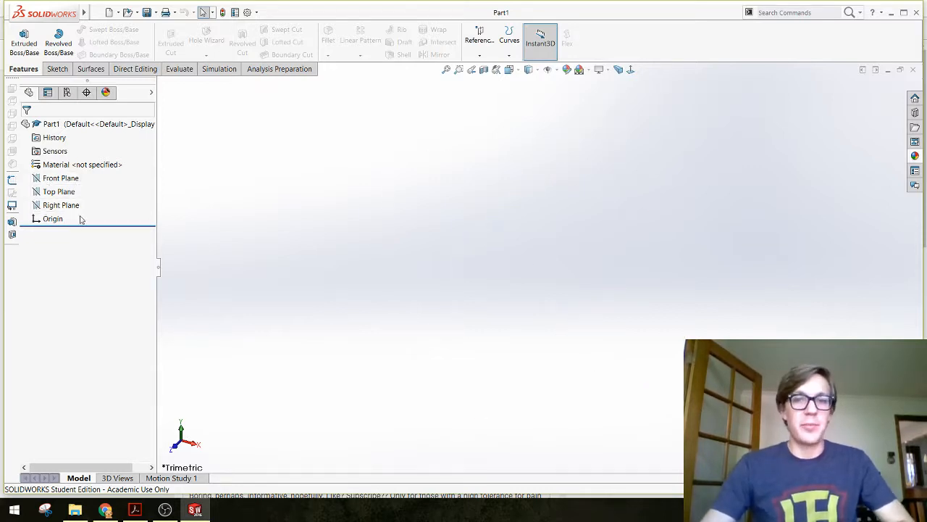
# Sketch a corner rectangle about 96 mm high on the Top Plane, with its first corner on the origin.
pyautogui.click(51, 192)
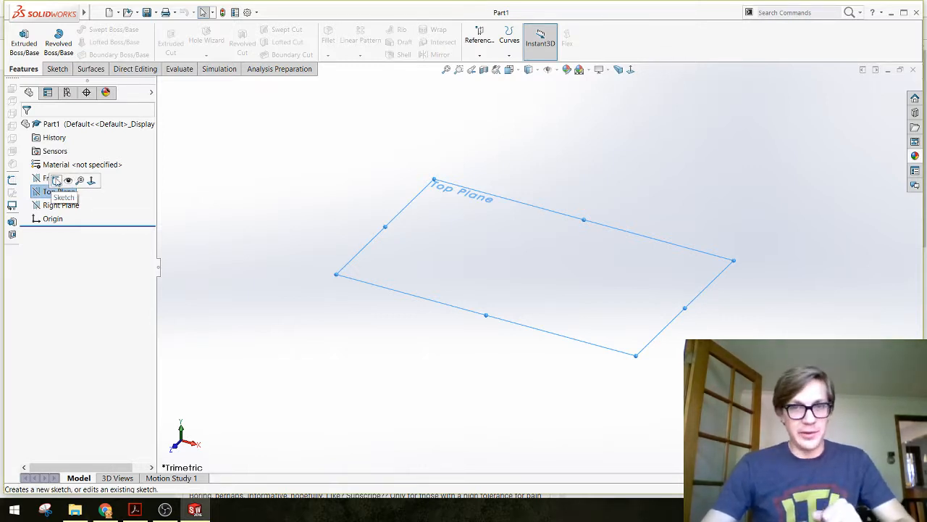
pyautogui.click(56, 180)
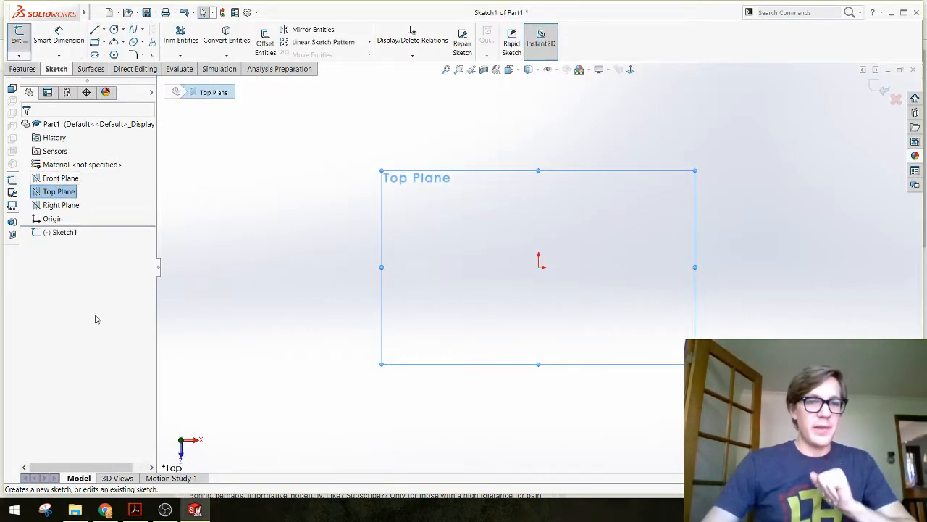
pyautogui.click(333, 249)
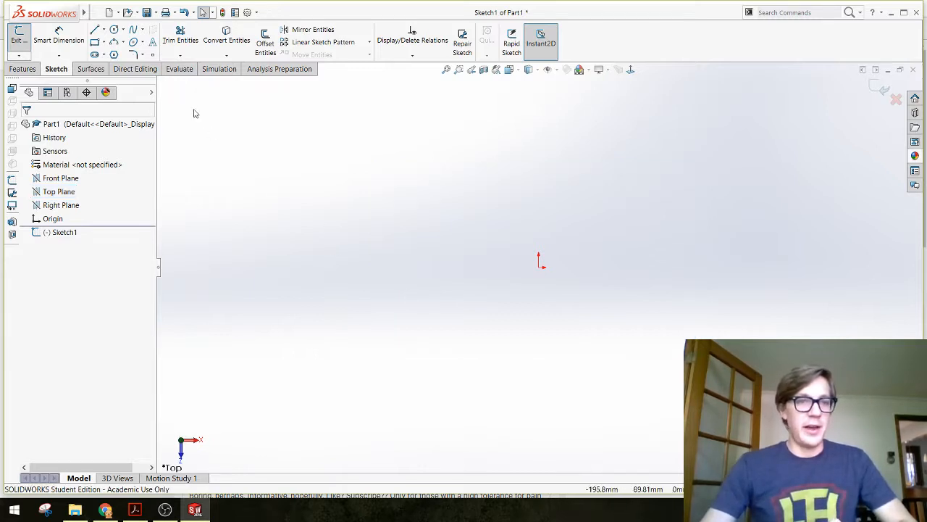
pyautogui.click(94, 41)
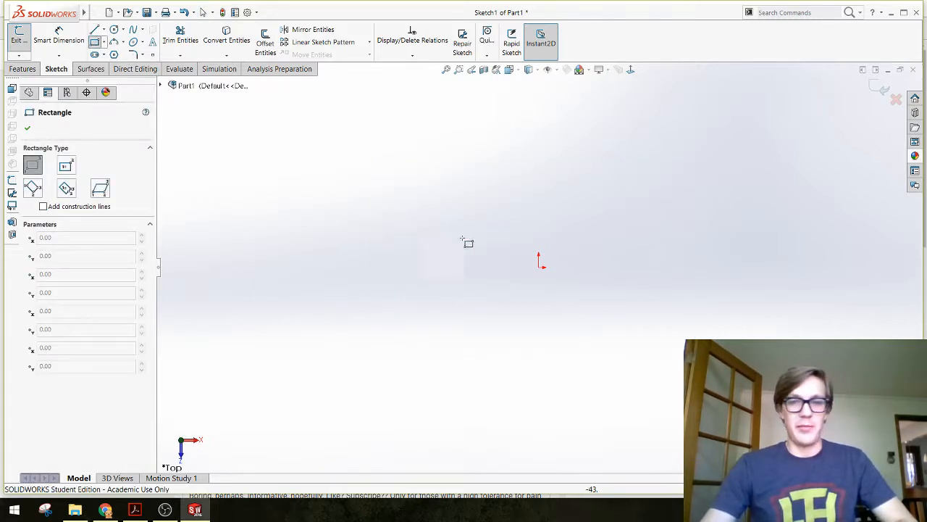
pyautogui.click(540, 265)
pyautogui.click(857, 99)
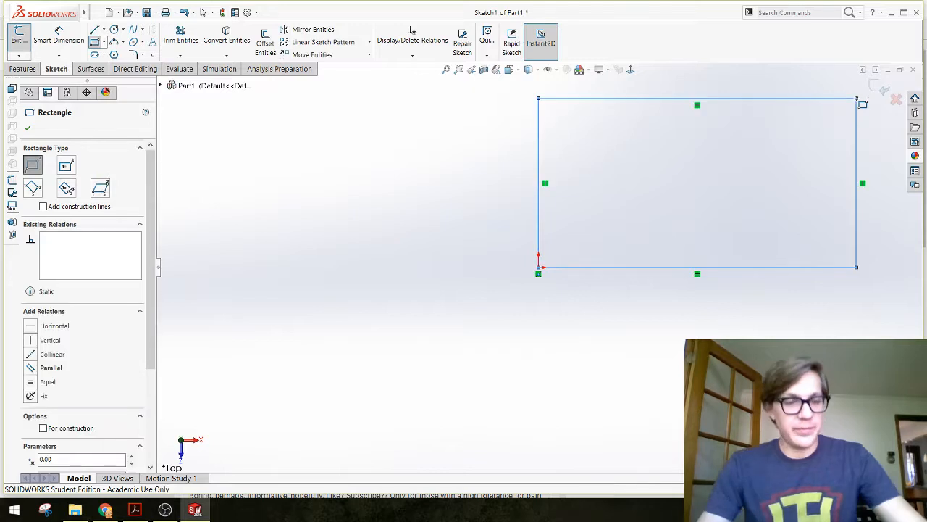
pyautogui.press('Escape')
pyautogui.press('f')
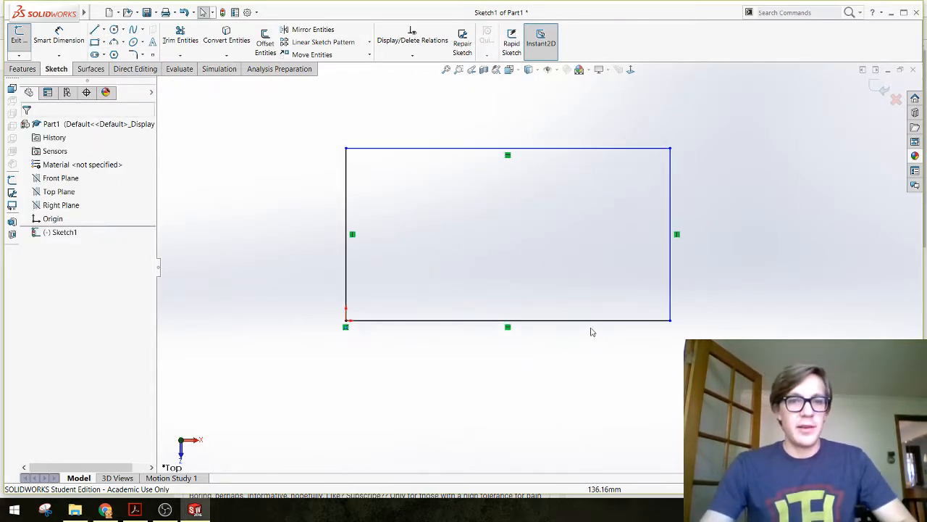
# Dimension the rectangle to 120 mm on its vertical side and 225 mm on its horizontal side.
pyautogui.click(58, 36)
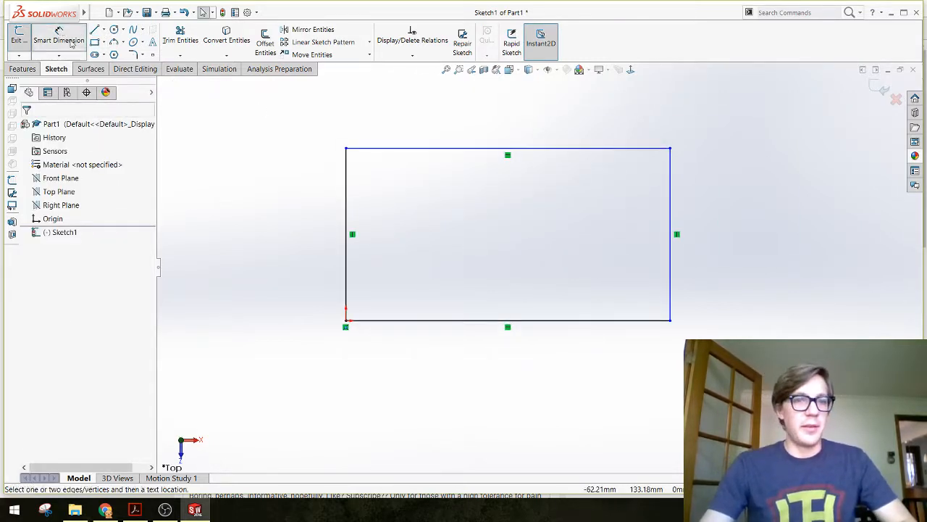
pyautogui.click(347, 182)
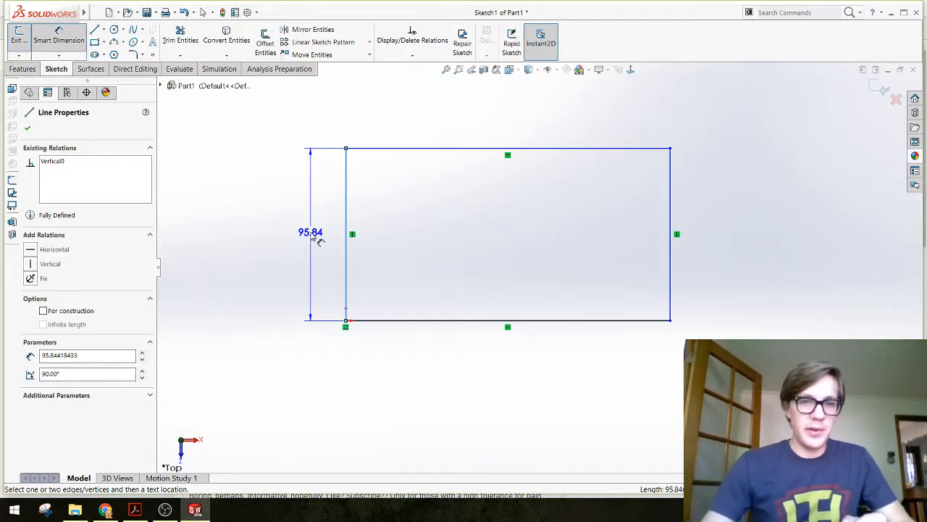
pyautogui.click(316, 240)
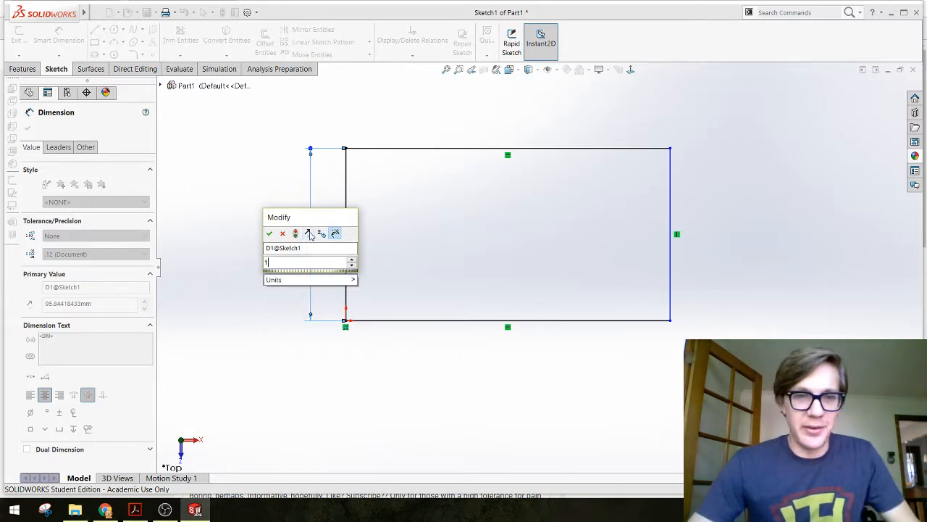
pyautogui.write('120')
pyautogui.press('Return')
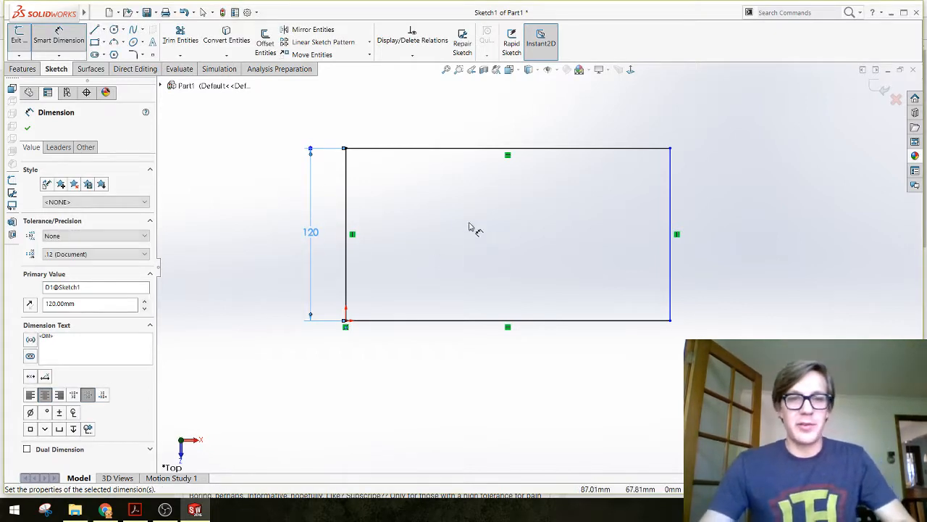
pyautogui.click(485, 147)
pyautogui.click(497, 114)
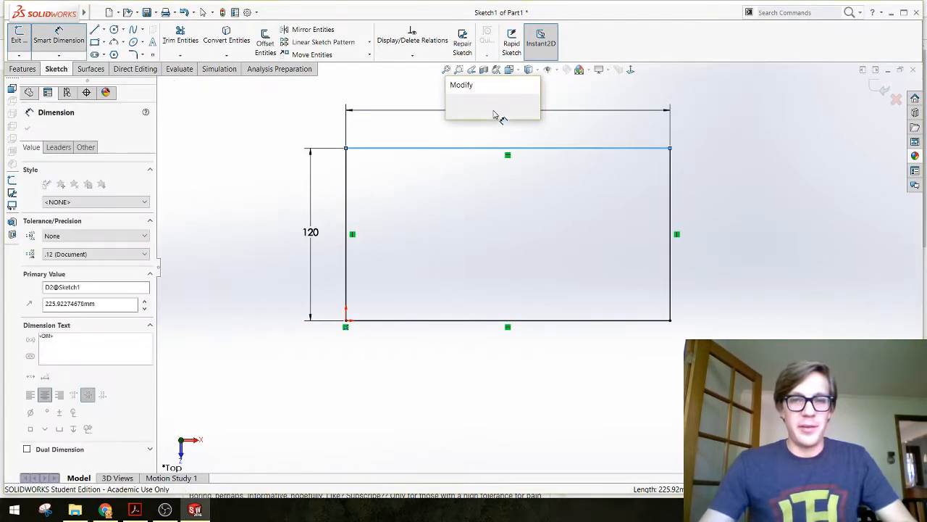
pyautogui.write('225')
pyautogui.press('Return')
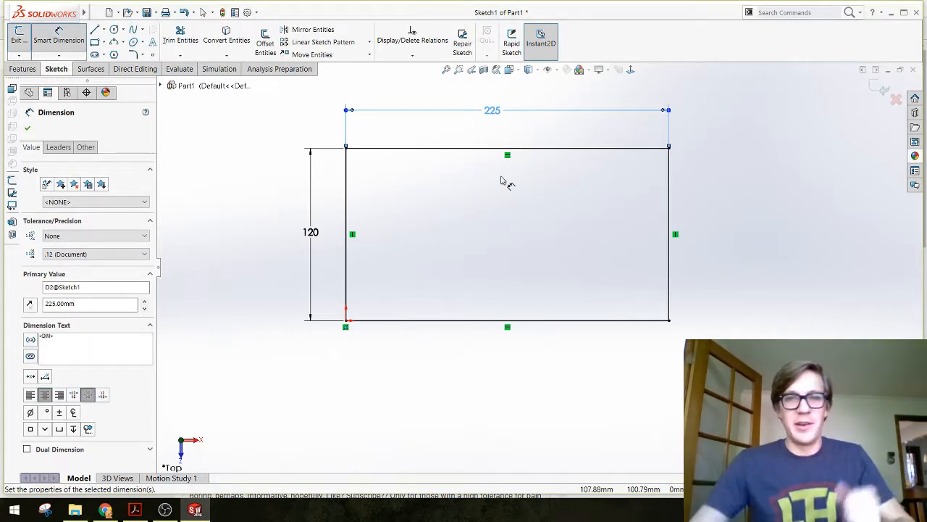
pyautogui.press('Escape')
# Extrude the rectangle from the sketch plane as a blind boss with a depth of .25in.
pyautogui.scroll(2, 499, 197)
pyautogui.scroll(-2, 515, 218)
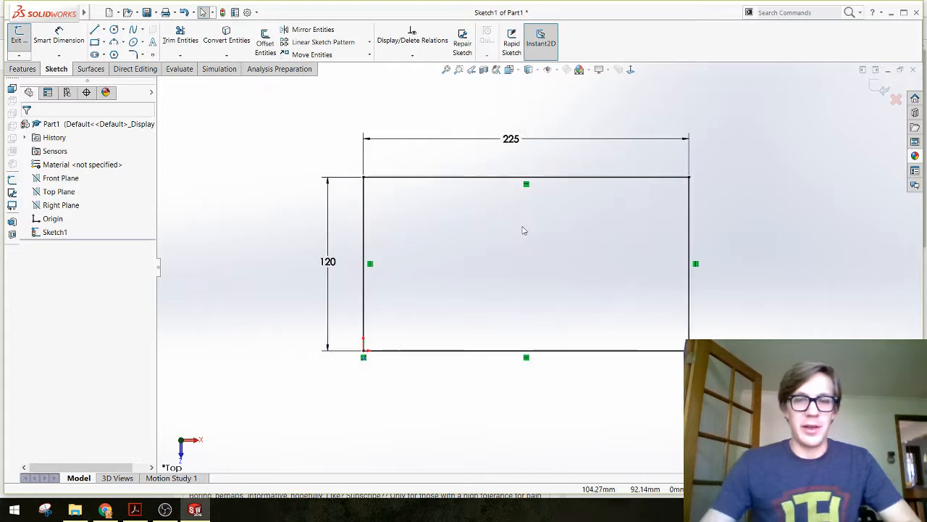
pyautogui.moveTo(523, 230)
pyautogui.mouseDown(button='middle')
pyautogui.moveTo(551, 265)
pyautogui.moveTo(551, 238)
pyautogui.moveTo(544, 253)
pyautogui.mouseUp(button='middle')
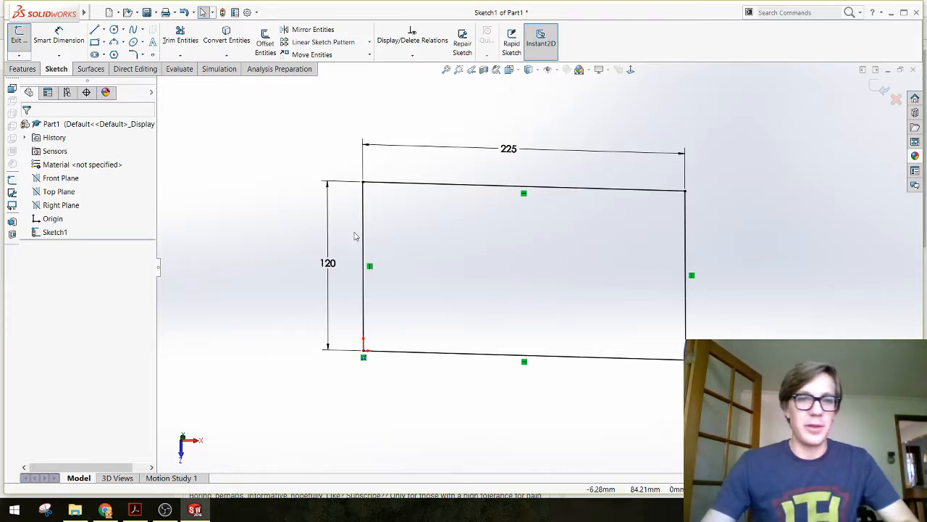
pyautogui.click(16, 70)
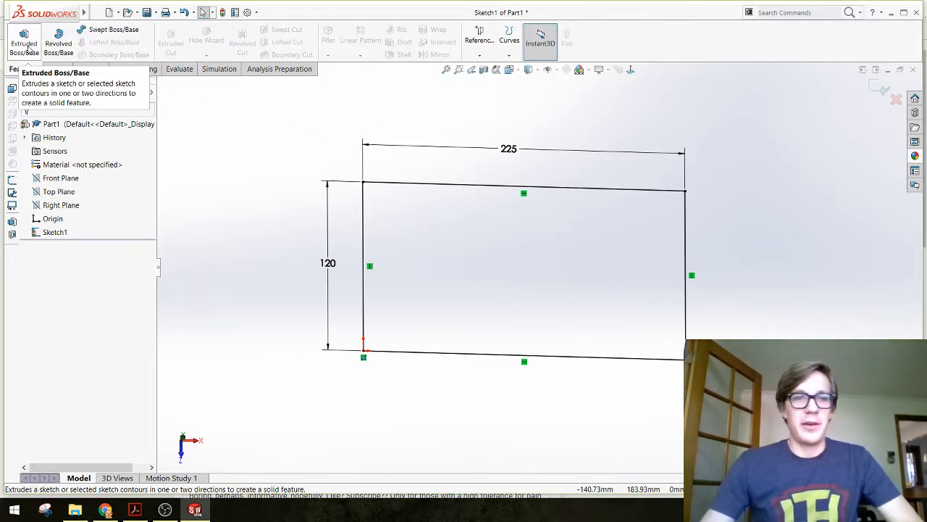
pyautogui.click(22, 42)
pyautogui.moveTo(276, 232); pyautogui.dragTo(315, 210, button='middle')
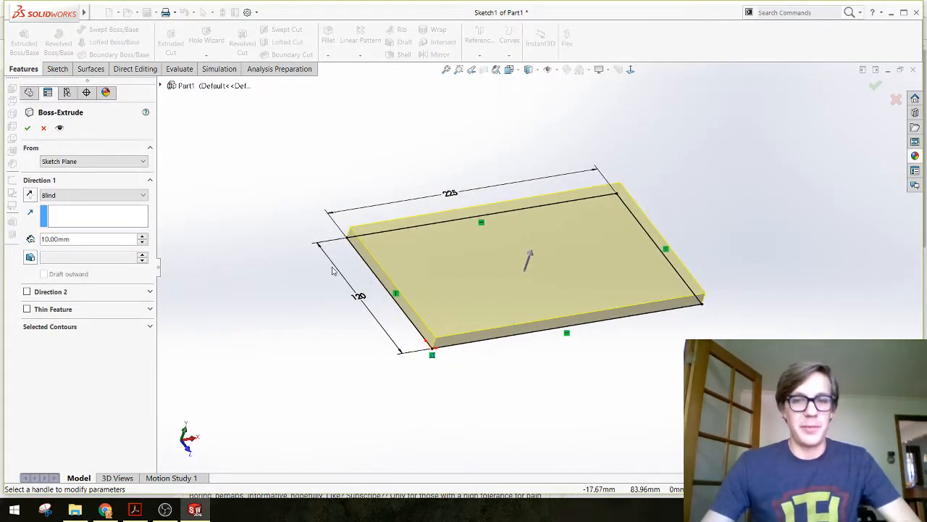
pyautogui.click(82, 241)
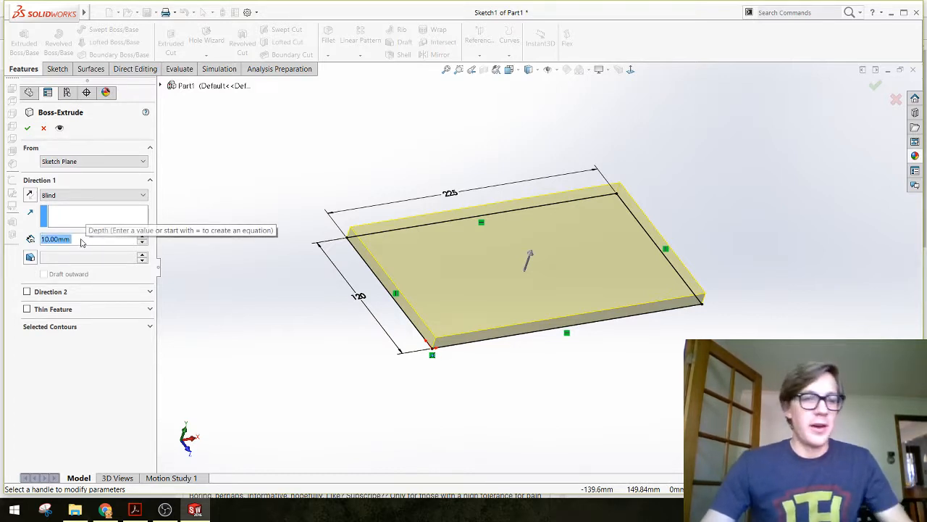
pyautogui.moveTo(82, 241); pyautogui.dragTo(26, 229)
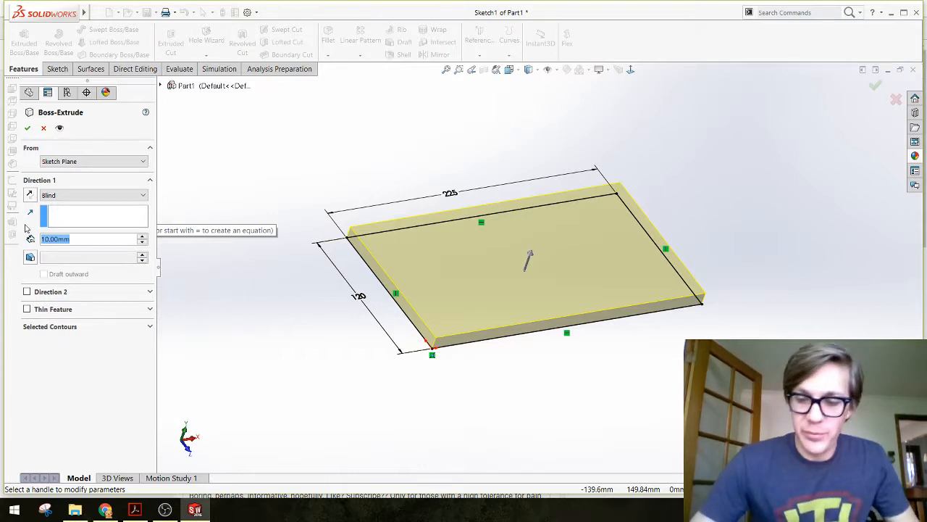
pyautogui.write('.25in')
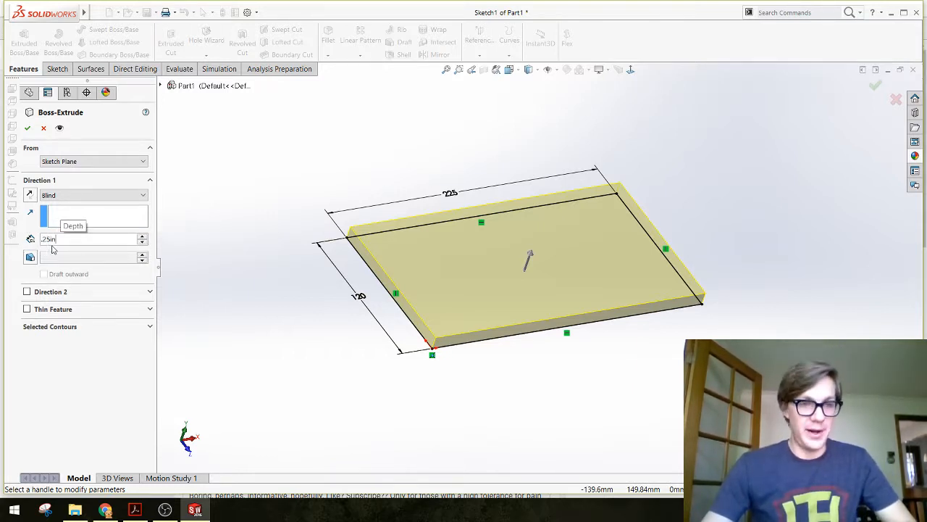
pyautogui.press('Return')
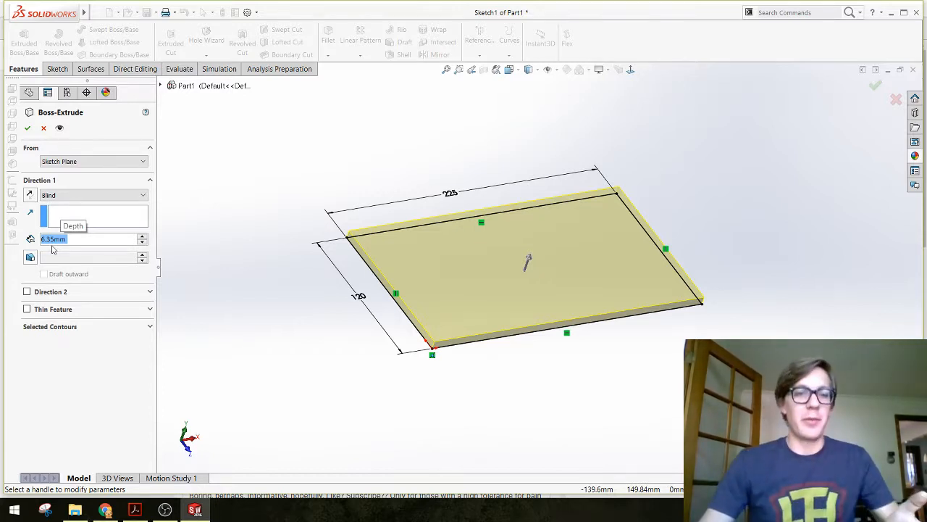
pyautogui.click(29, 129)
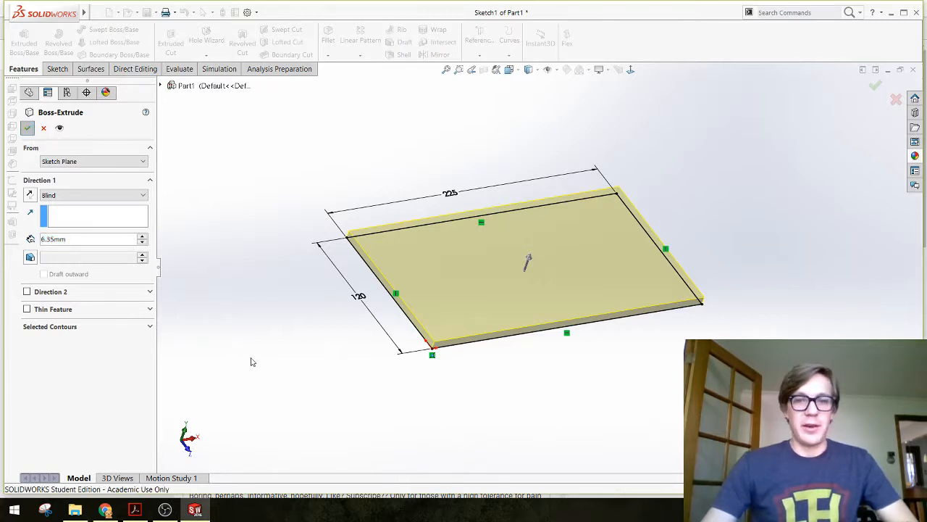
# Turn on perspective display and view the extruded base plate at an angle.
pyautogui.moveTo(286, 316); pyautogui.dragTo(268, 329, button='middle')
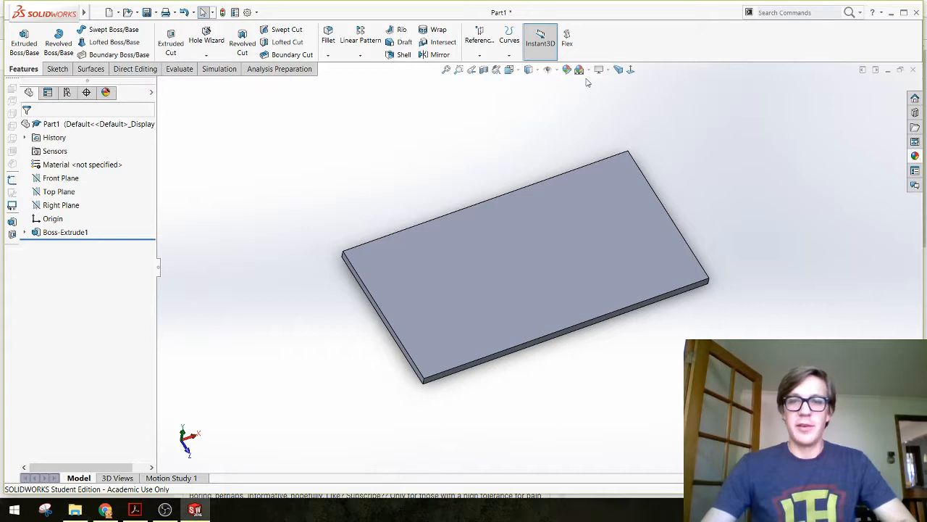
pyautogui.click(618, 70)
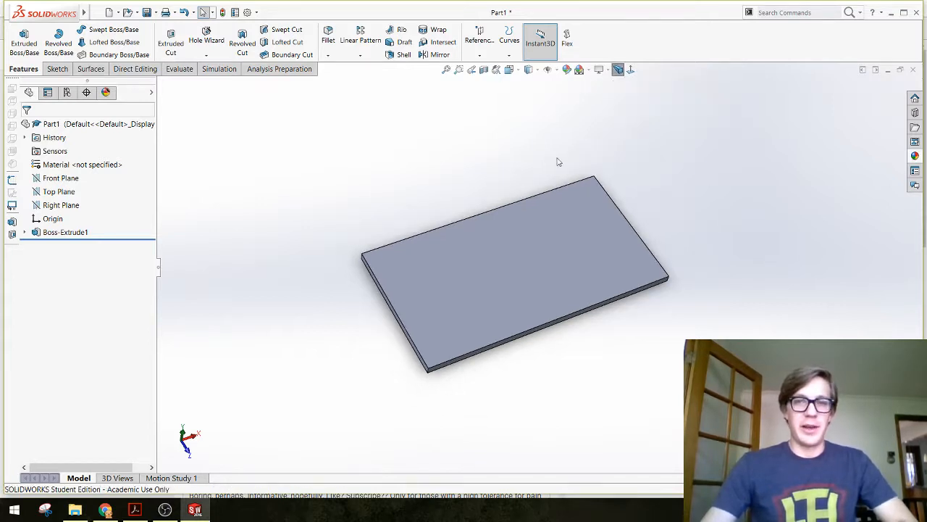
pyautogui.moveTo(557, 159); pyautogui.dragTo(505, 224, button='middle')
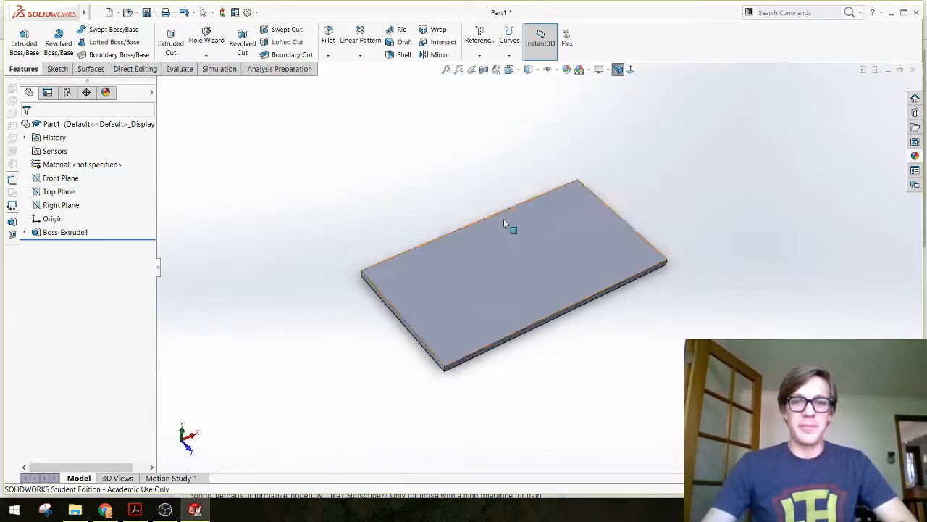
# Look through the toolbar customization options and command categories, including Mold Tools, without keeping any changes.
pyautogui.rightClick(642, 75)
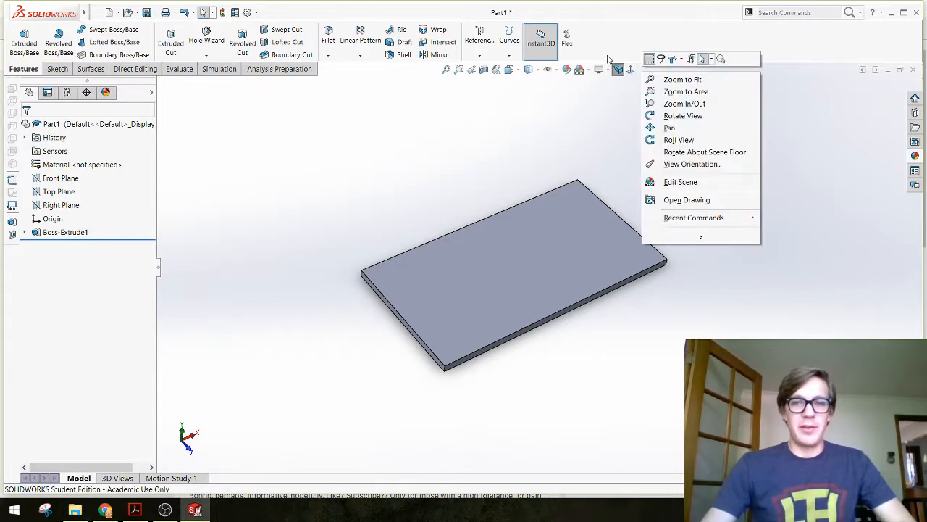
pyautogui.rightClick(611, 52)
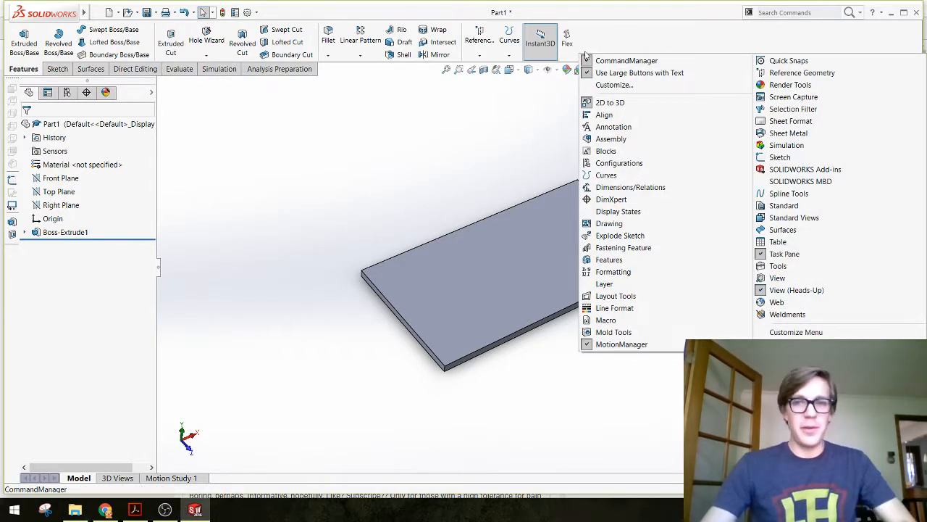
pyautogui.click(606, 85)
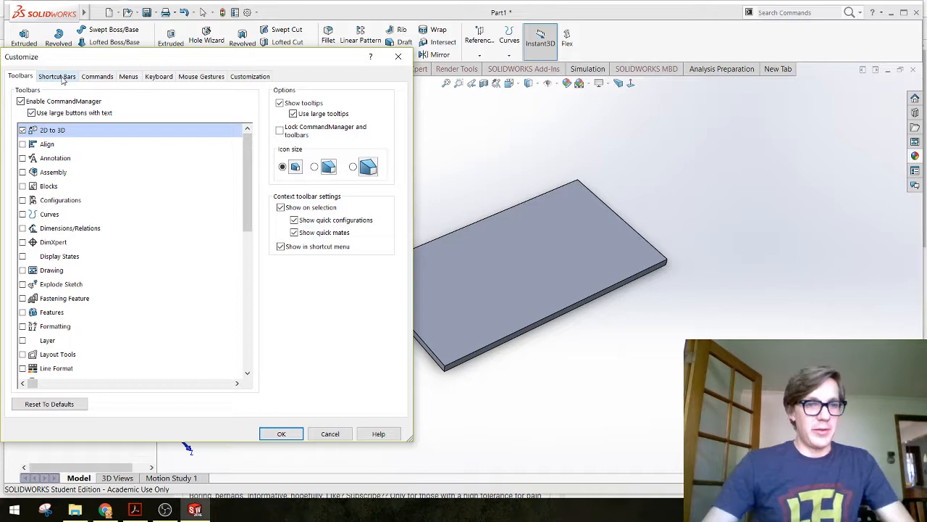
pyautogui.click(58, 77)
pyautogui.click(101, 77)
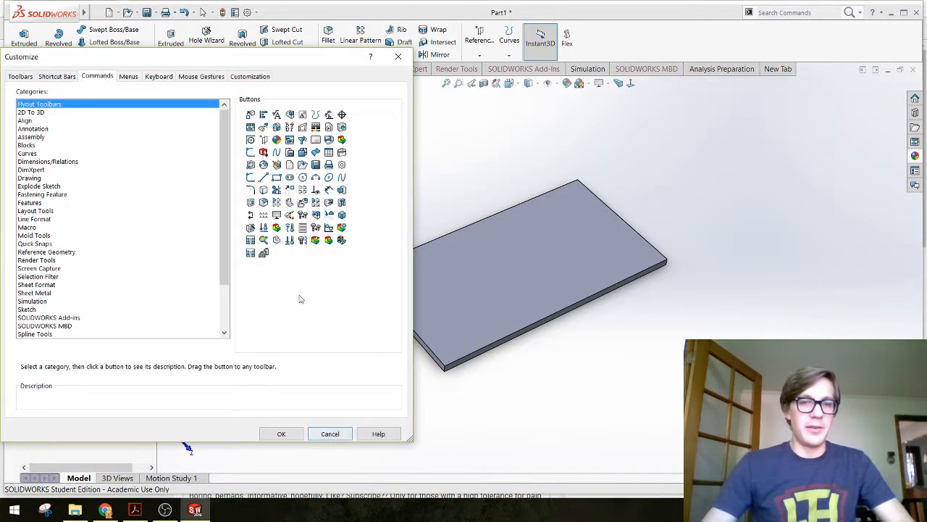
pyautogui.click(82, 236)
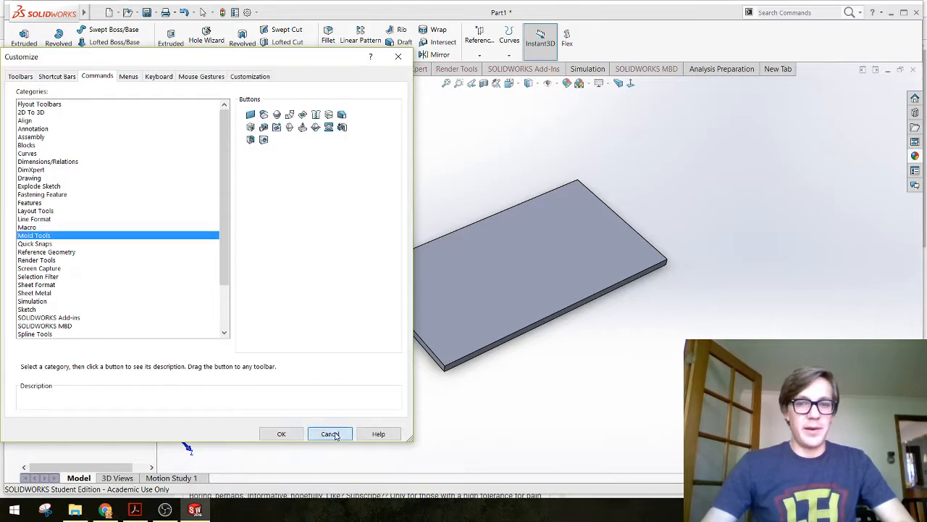
pyautogui.click(330, 433)
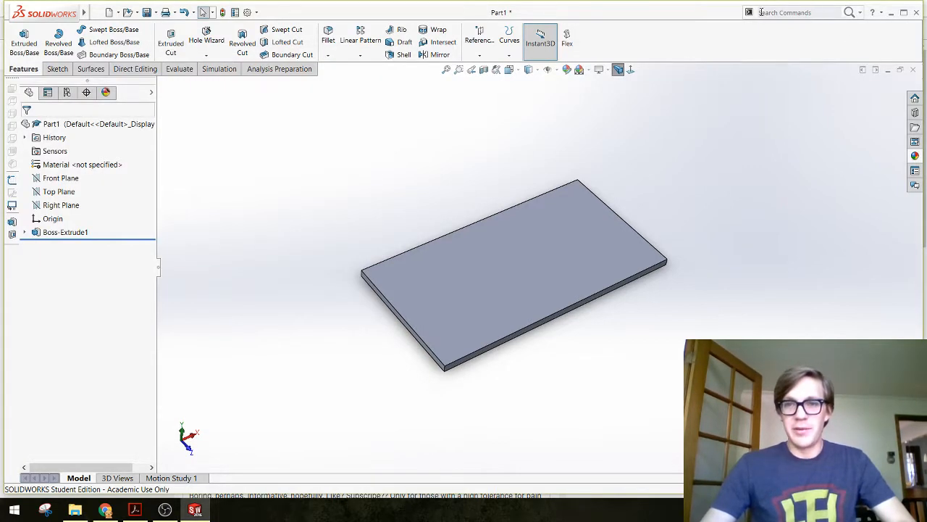
# Search the available commands for "persp" to locate the Perspective display command.
pyautogui.click(860, 13)
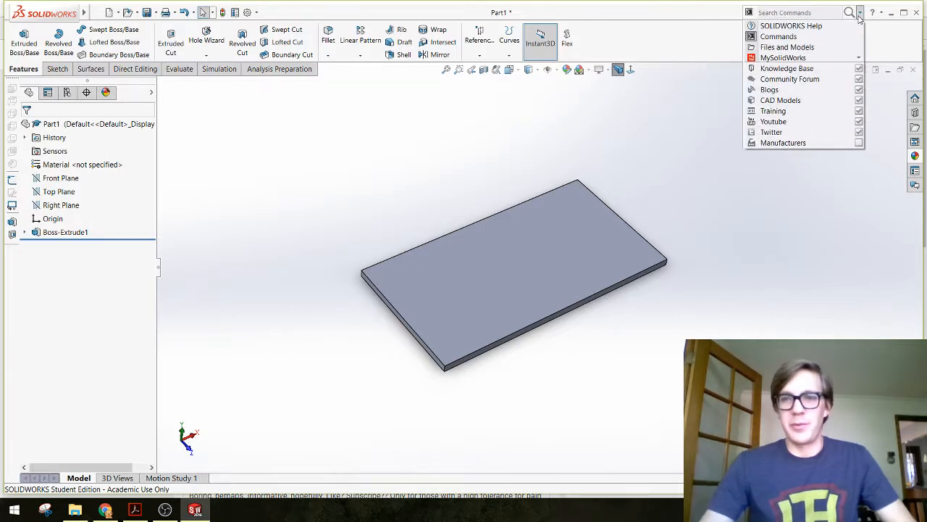
pyautogui.click(779, 36)
pyautogui.click(787, 13)
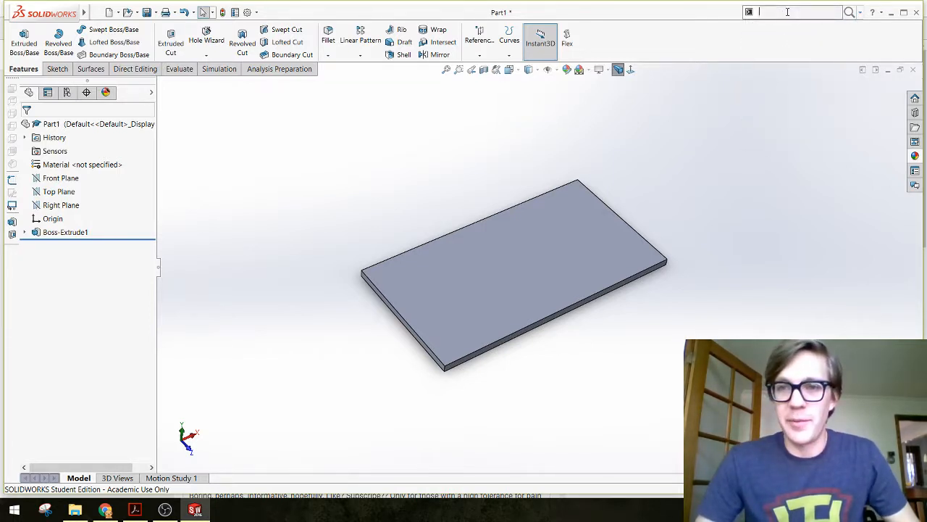
pyautogui.write('persp')
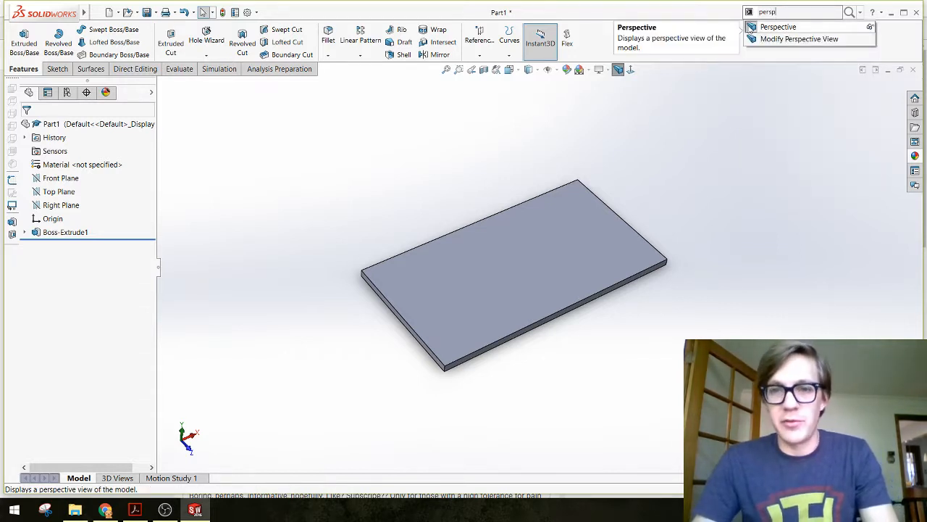
pyautogui.click(655, 138)
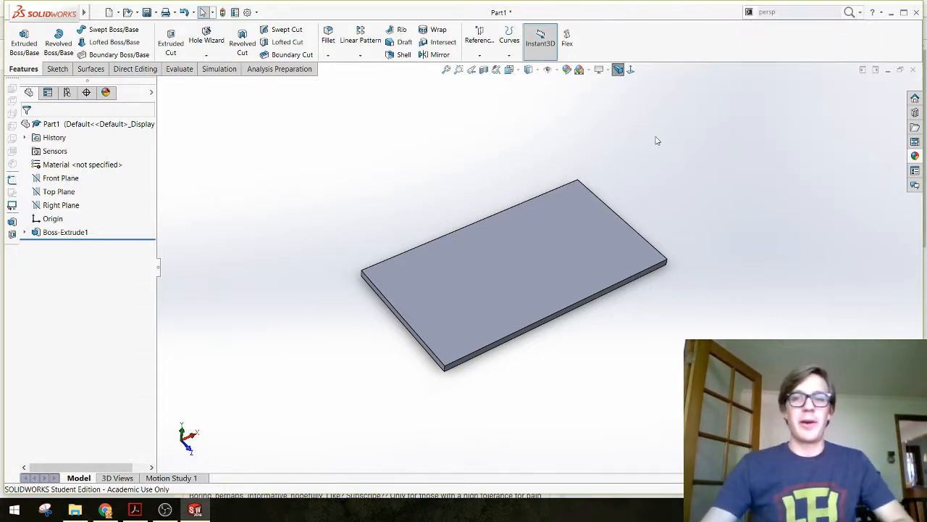
pyautogui.moveTo(621, 209); pyautogui.dragTo(514, 300, button='middle')
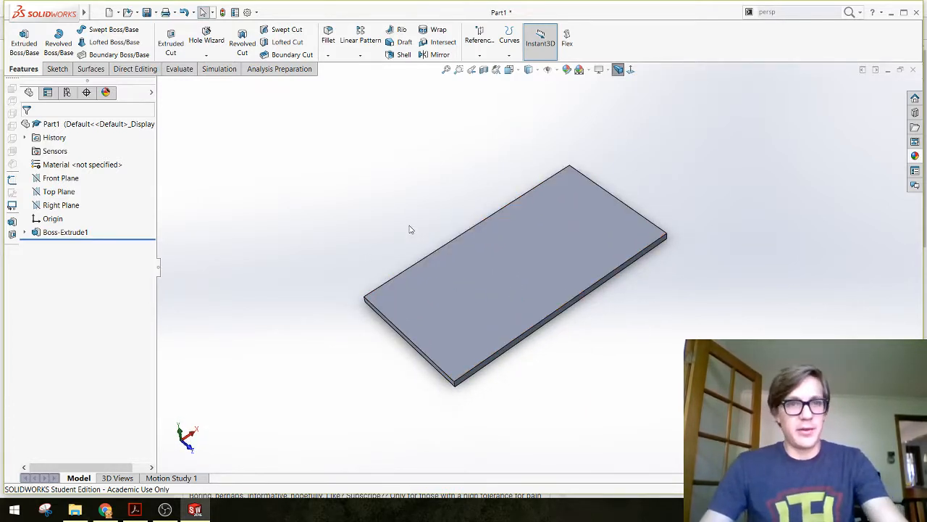
# Start saving the part and choose the Lesson 08 - Demo B folder inside Design 3400.01 as its location.
pyautogui.hotkey('ctrl', 's')
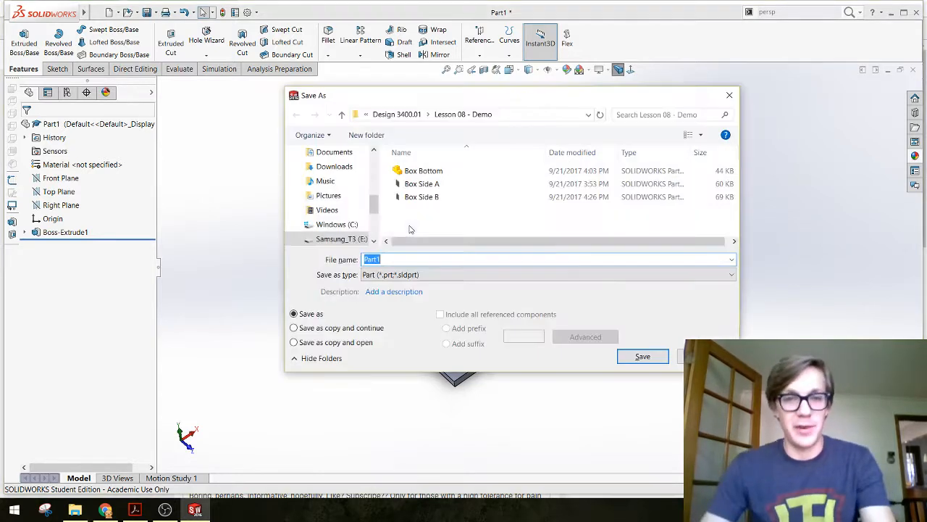
pyautogui.click(397, 114)
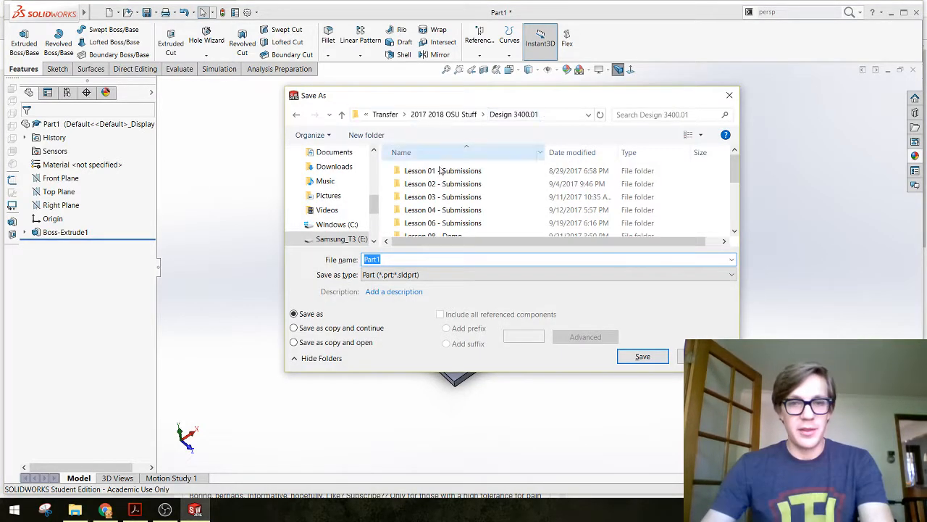
pyautogui.scroll(-3, 489, 203)
pyautogui.scroll(3, 485, 201)
pyautogui.scroll(-5, 478, 199)
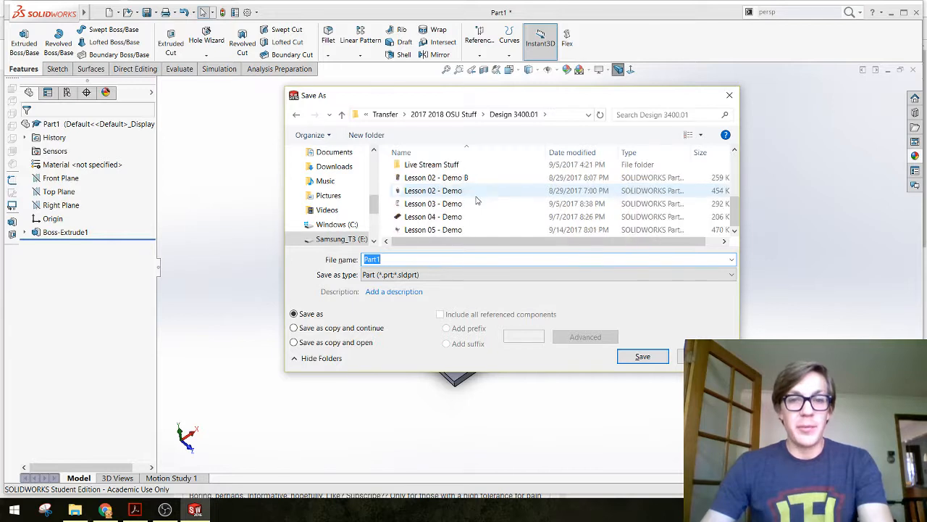
pyautogui.scroll(4, 485, 197)
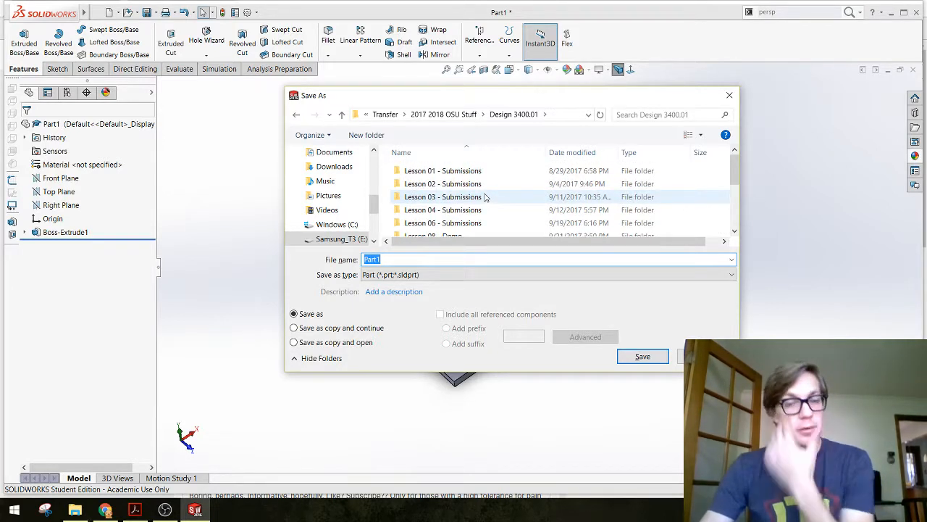
pyautogui.scroll(-5, 485, 197)
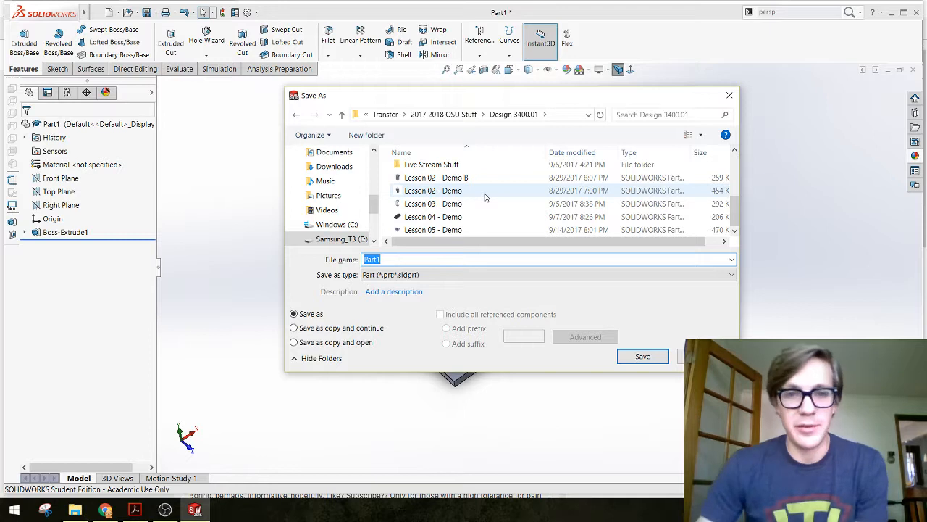
pyautogui.scroll(3, 457, 192)
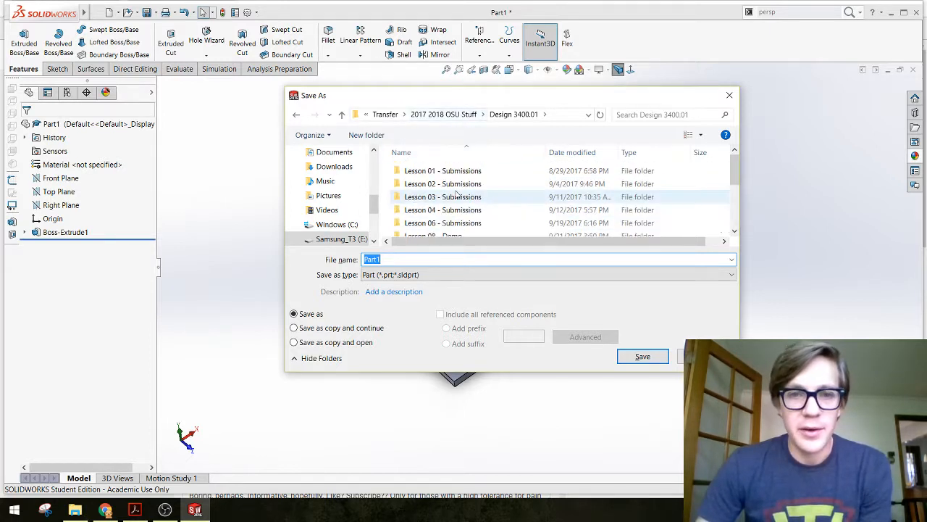
pyautogui.scroll(-3, 460, 196)
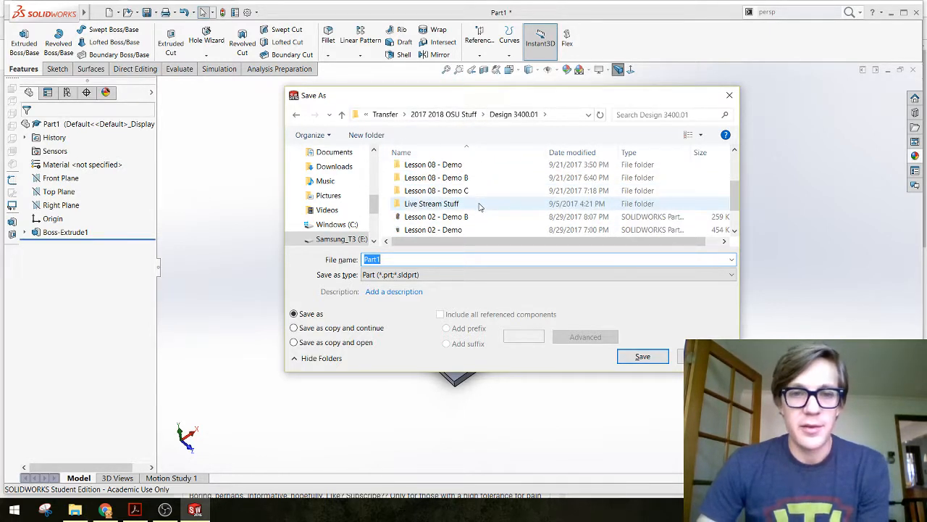
pyautogui.doubleClick(468, 178)
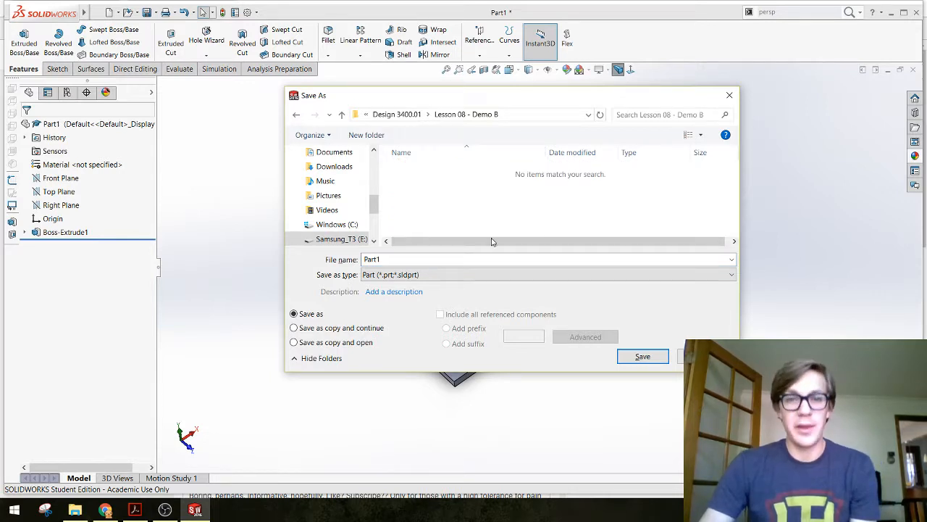
# Name the part file Mailbox Base Part and save it.
pyautogui.doubleClick(398, 259)
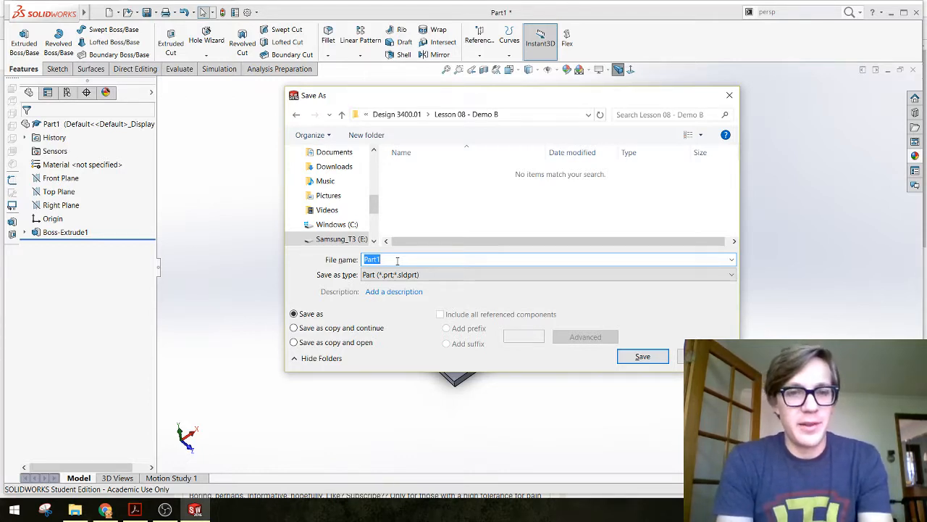
pyautogui.write('P')
pyautogui.write('Mail')
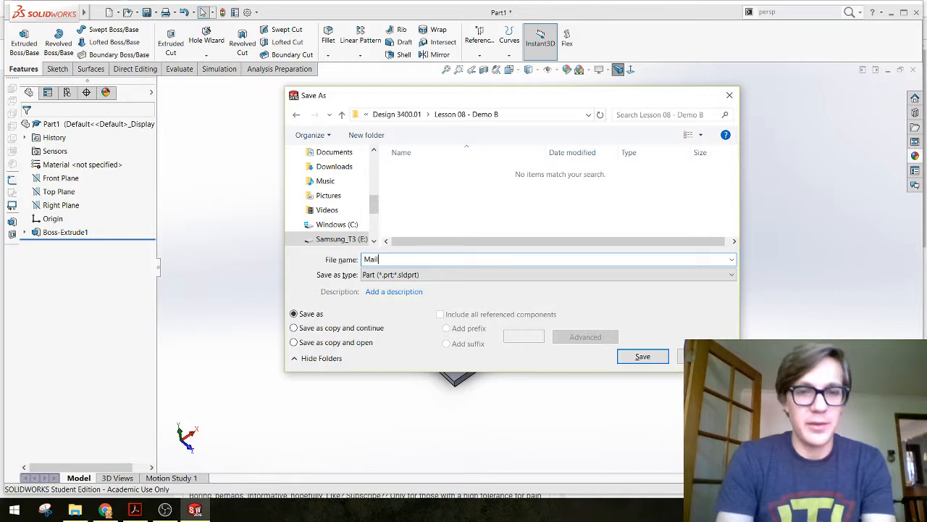
pyautogui.write('box Base Part')
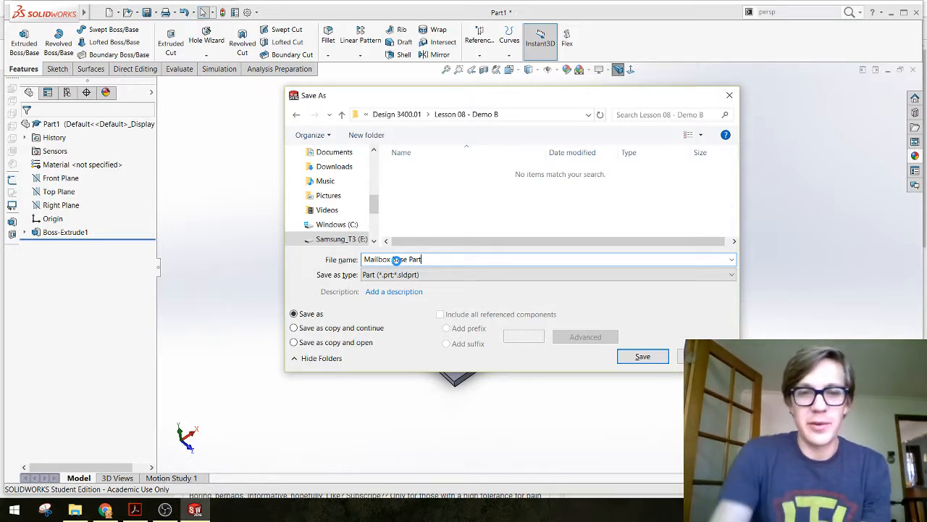
pyautogui.click(643, 356)
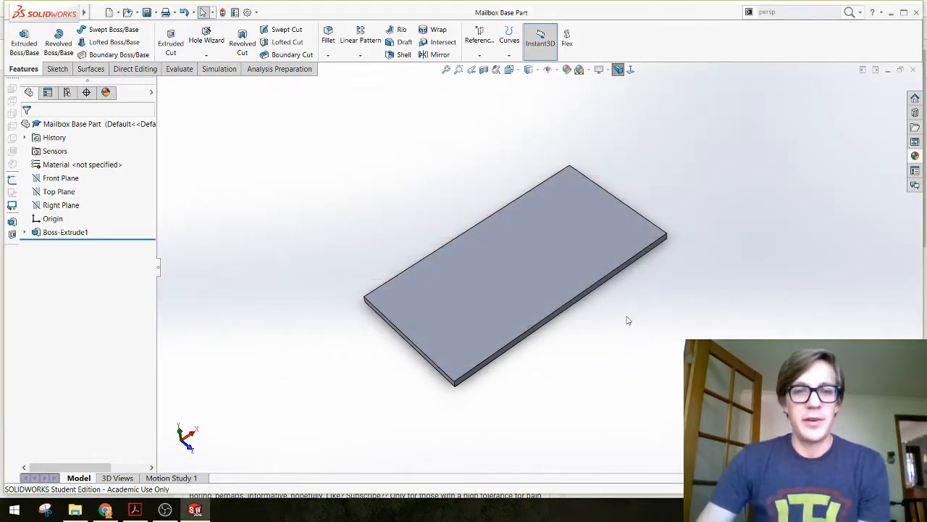
# Make a new assembly from the part and insert Mailbox Base Part as its first component.
pyautogui.moveTo(362, 276); pyautogui.dragTo(375, 248, button='middle')
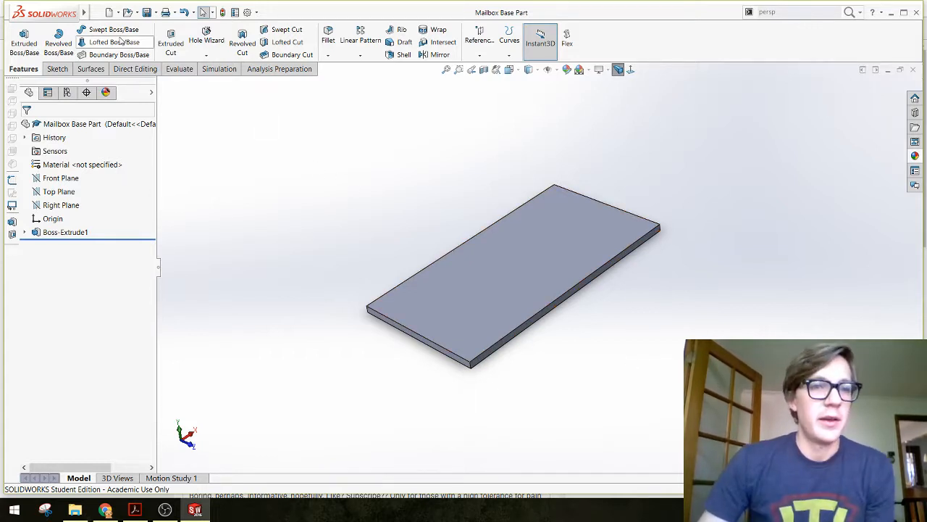
pyautogui.click(97, 13)
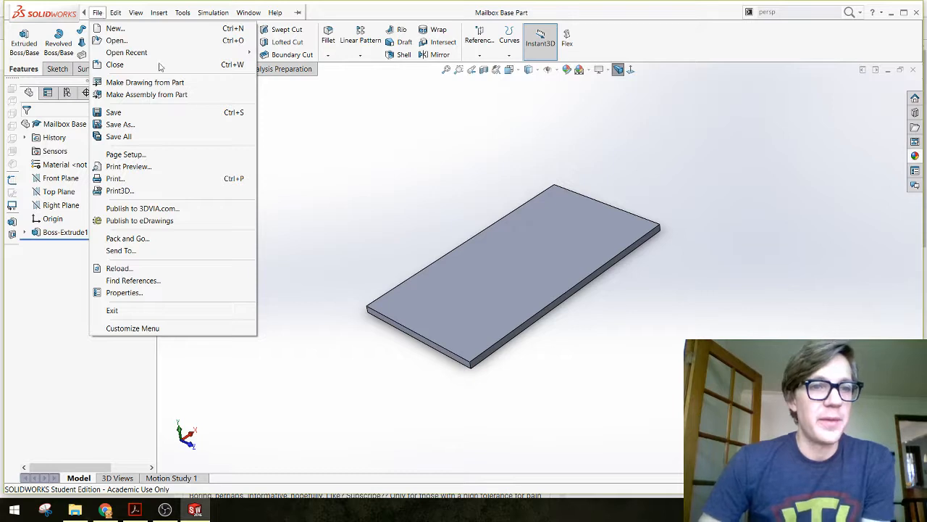
pyautogui.click(357, 210)
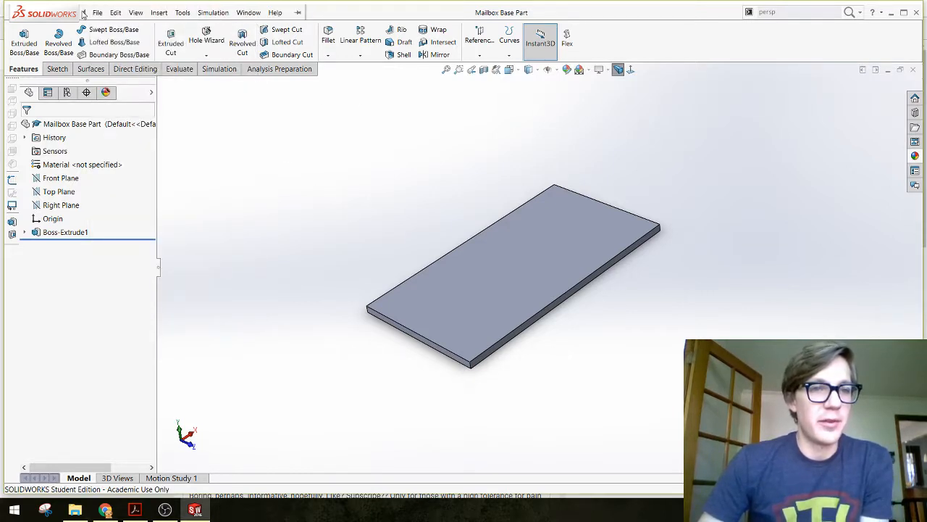
pyautogui.click(99, 13)
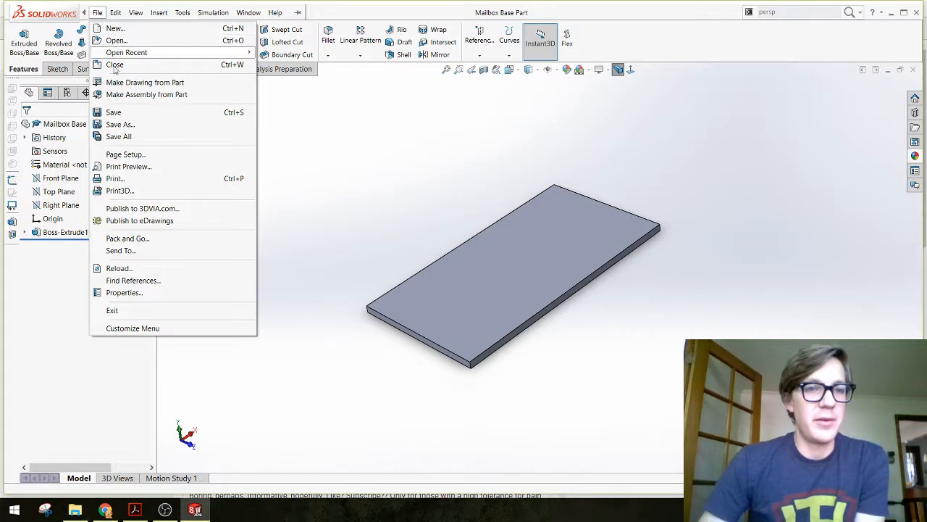
pyautogui.click(141, 97)
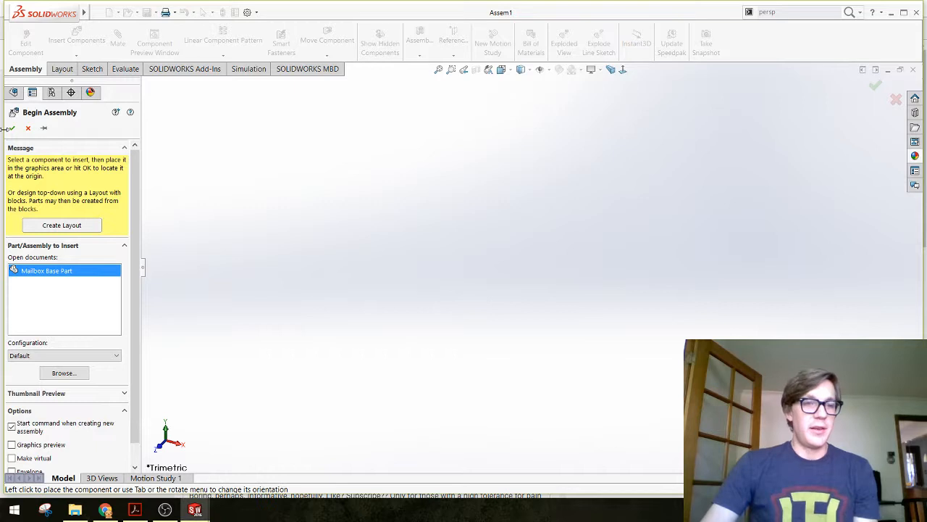
pyautogui.click(191, 356)
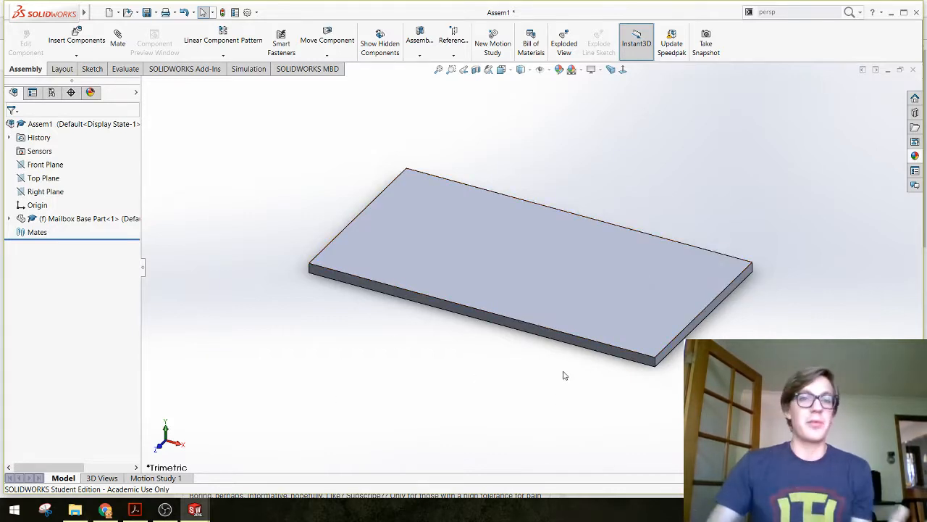
# Examine the Mailbox Base Part component's planes, origin and features, and the assembly's Mates folder.
pyautogui.moveTo(564, 375); pyautogui.dragTo(629, 409, button='middle')
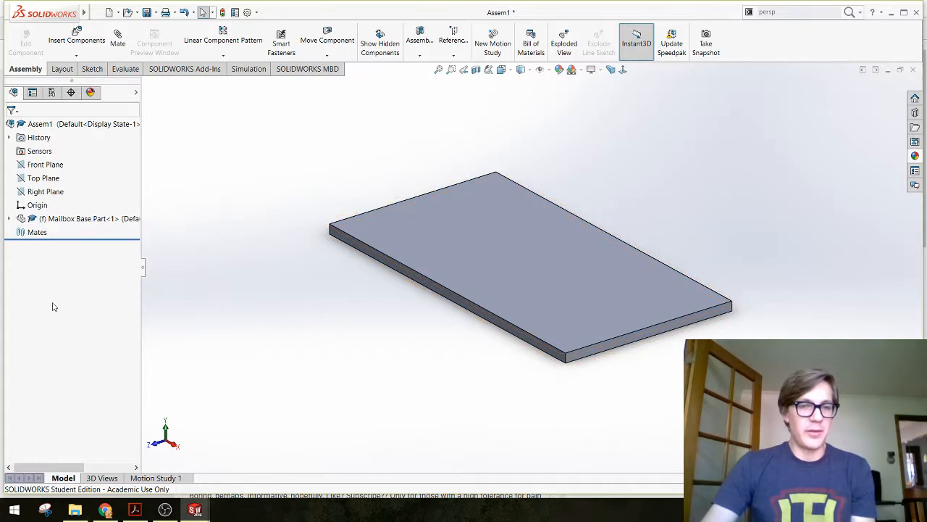
pyautogui.click(9, 218)
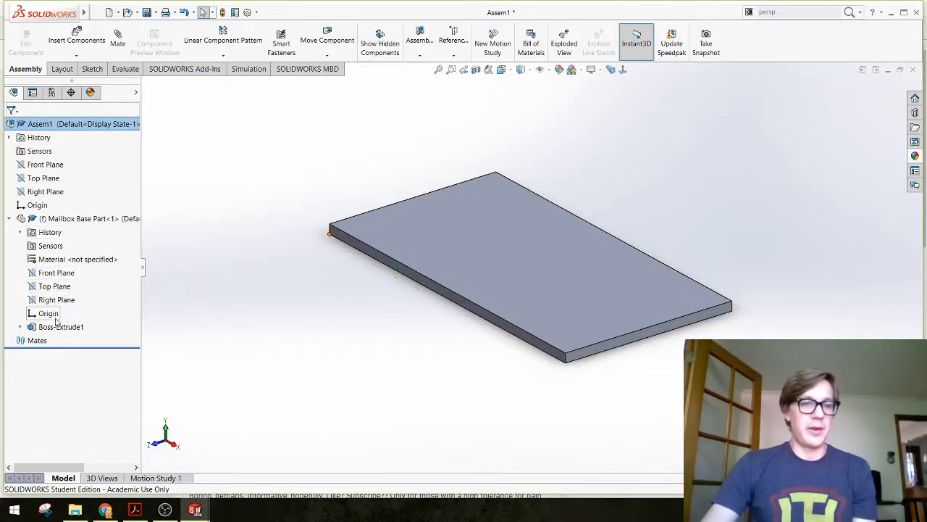
pyautogui.click(10, 219)
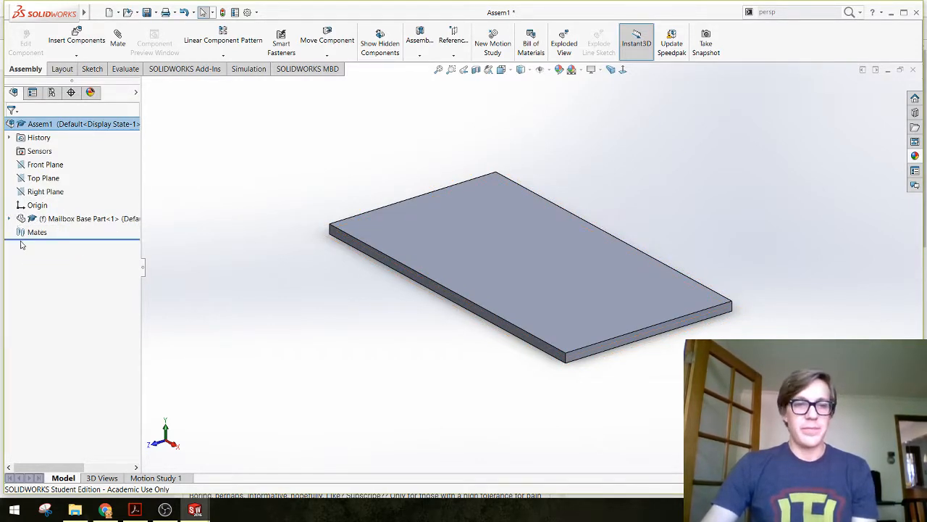
pyautogui.click(32, 232)
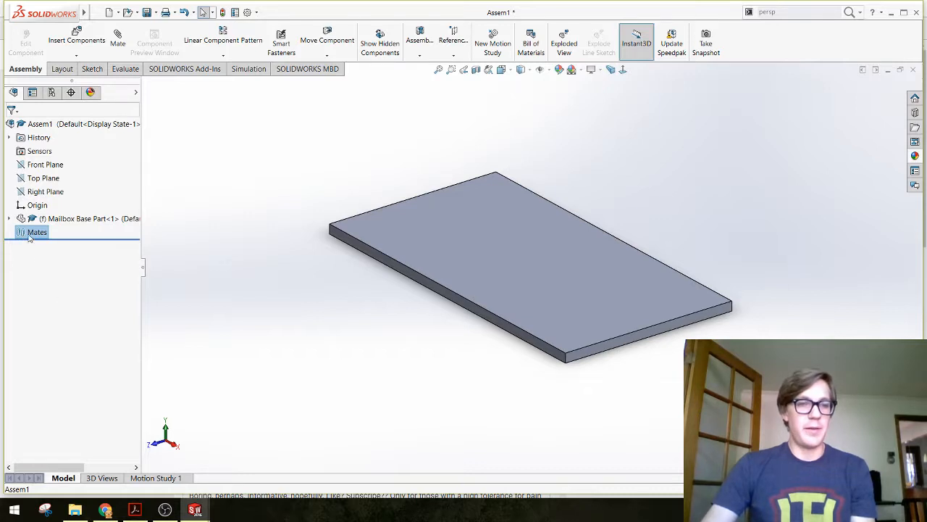
pyautogui.click(253, 296)
pyautogui.moveTo(252, 294); pyautogui.dragTo(343, 326, button='middle')
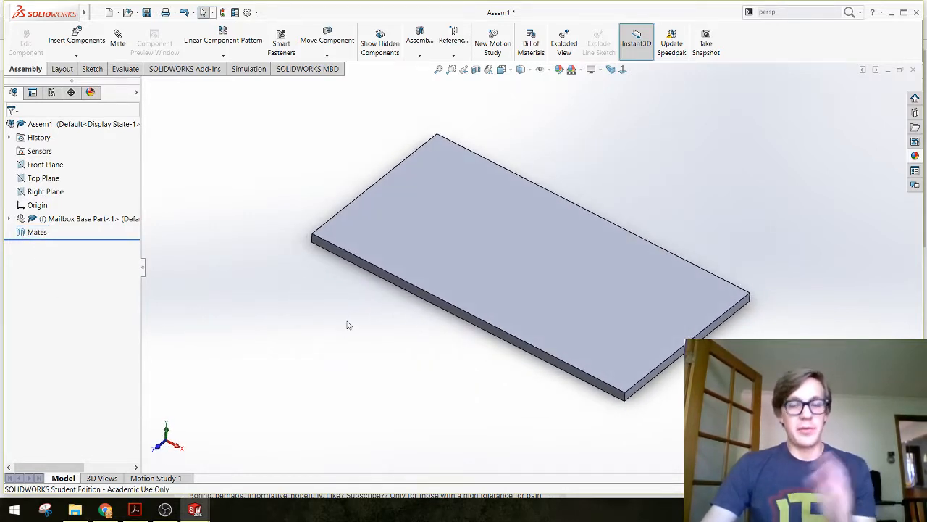
# Save the assembly in the Lesson 08 - Demo B folder under the name Assembly - Mailbox.
pyautogui.hotkey('ctrl', 's')
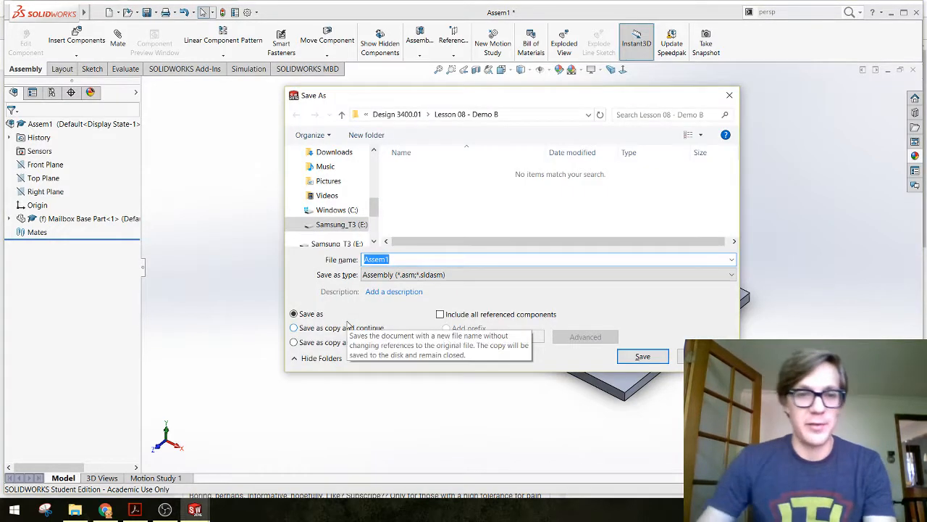
pyautogui.write('A')
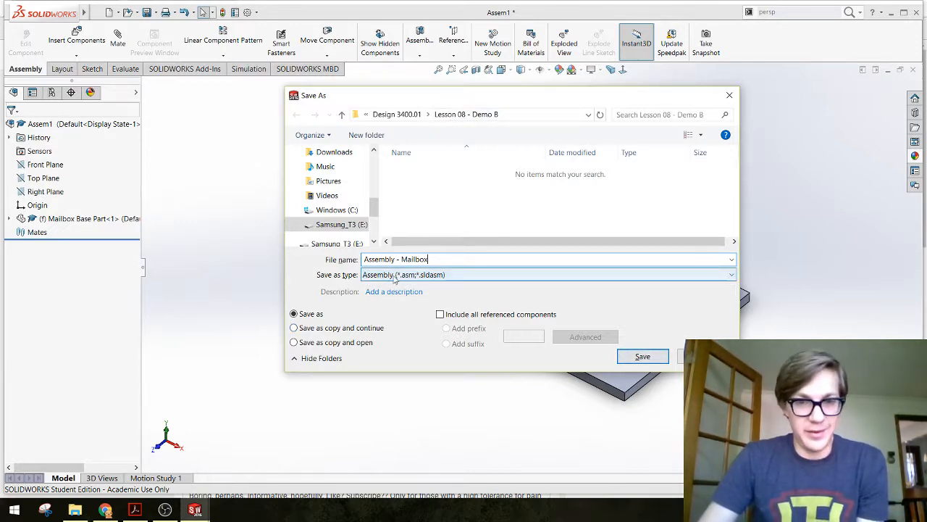
pyautogui.click(643, 358)
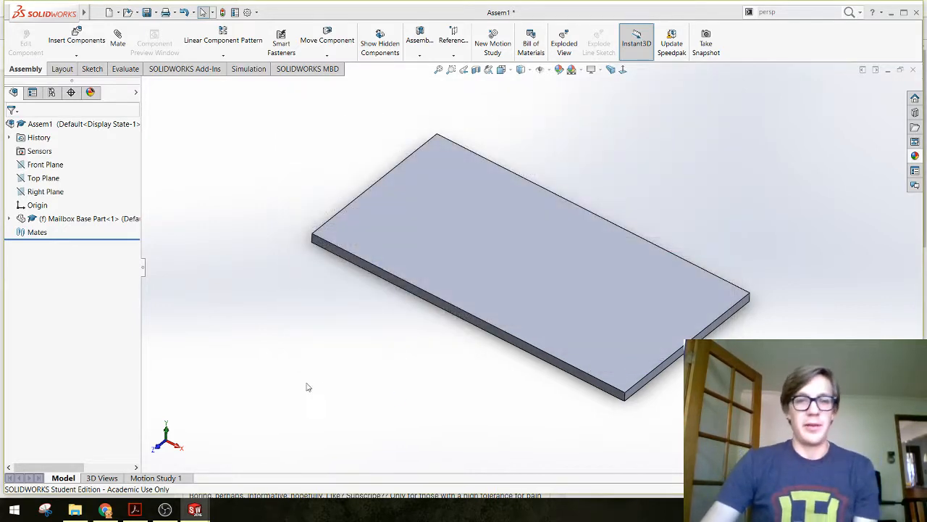
pyautogui.moveTo(428, 365); pyautogui.dragTo(425, 327, button='middle')
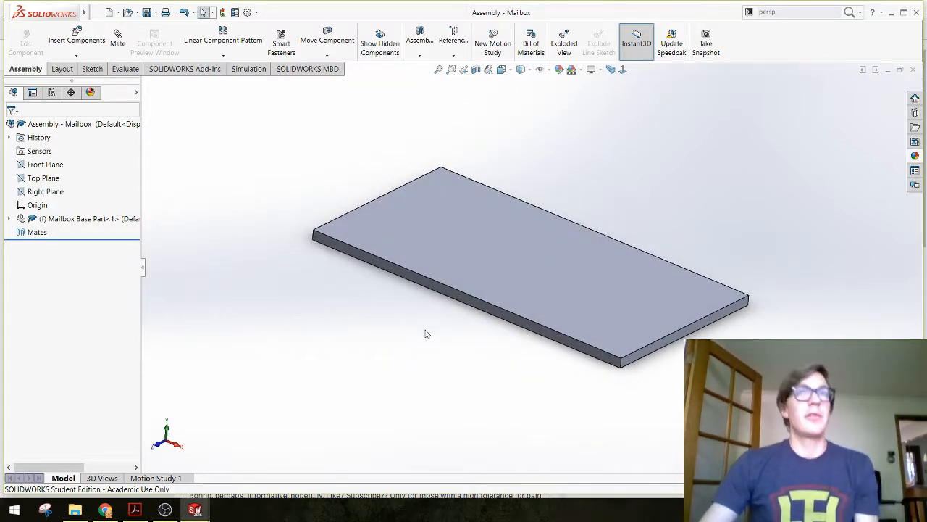
# Create a new part document and open a sketch on its Top Plane.
pyautogui.click(109, 12)
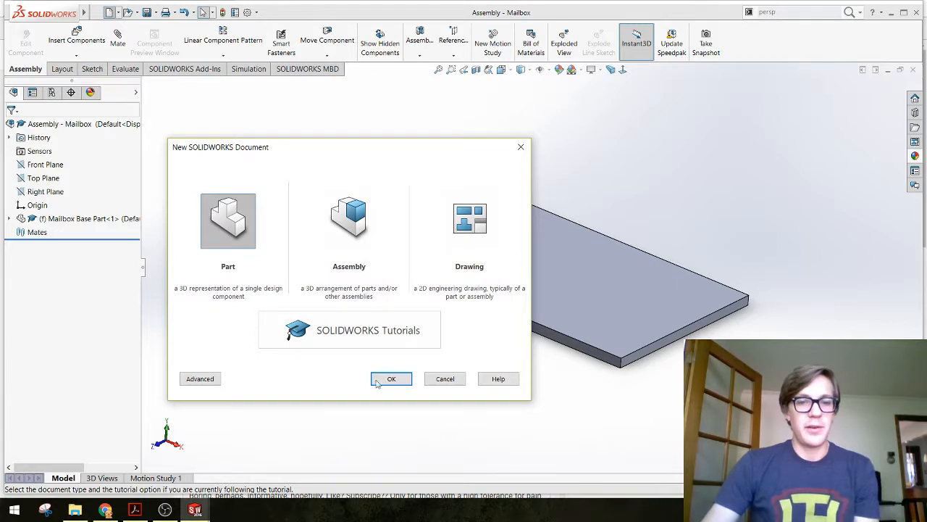
pyautogui.click(378, 382)
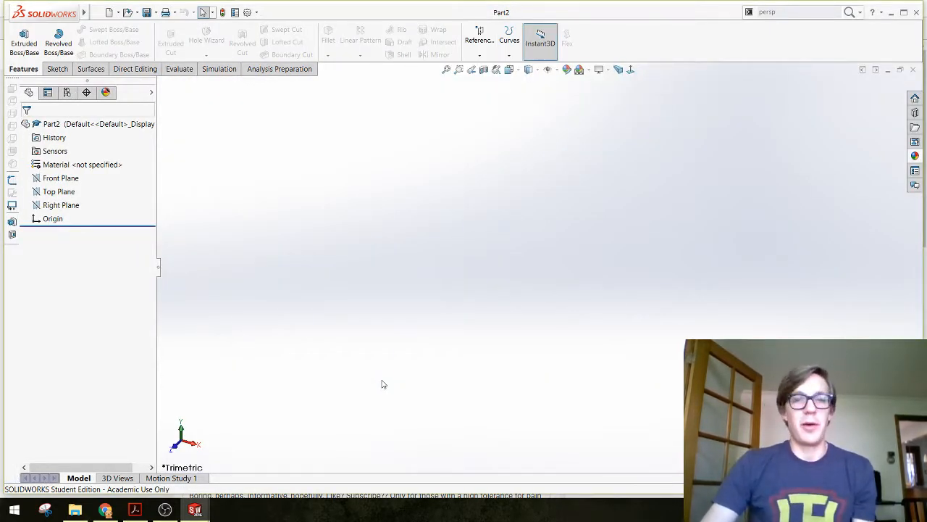
pyautogui.click(57, 206)
pyautogui.click(56, 191)
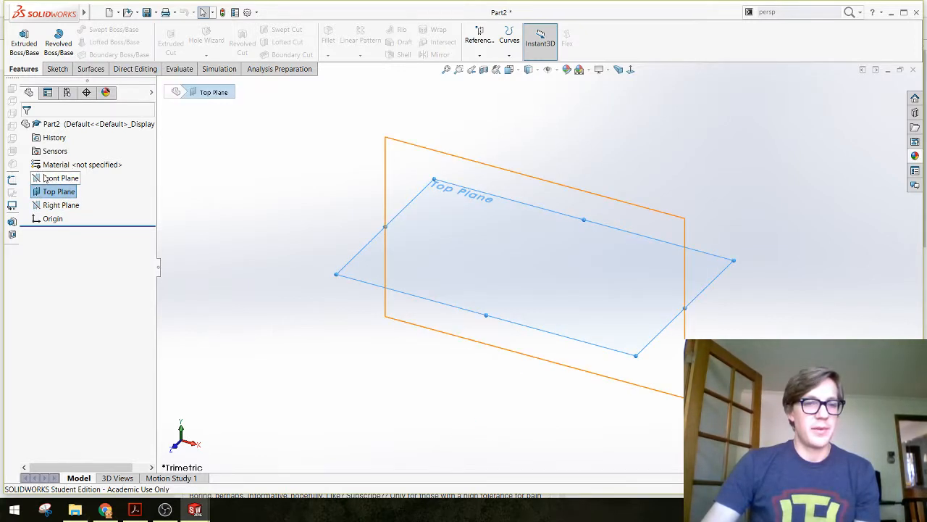
pyautogui.click(41, 193)
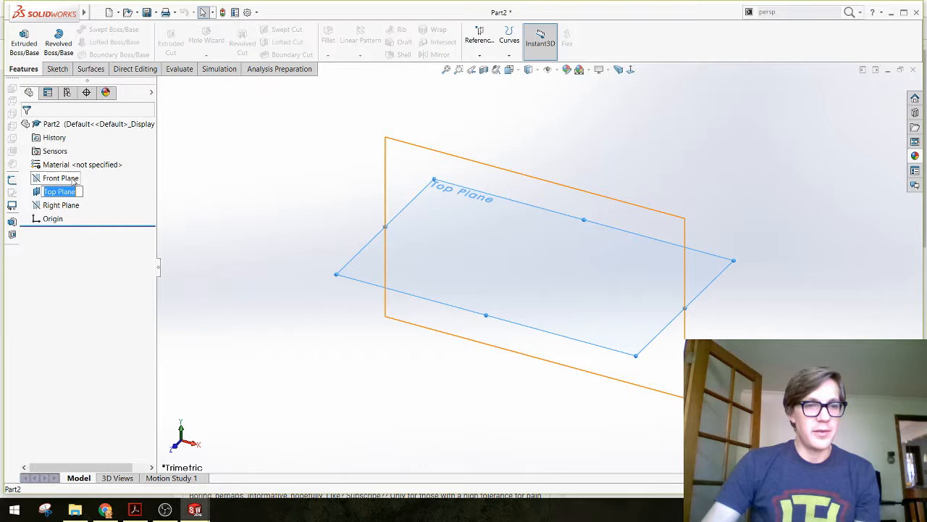
pyautogui.click(38, 194)
pyautogui.press('Escape')
pyautogui.click(39, 193)
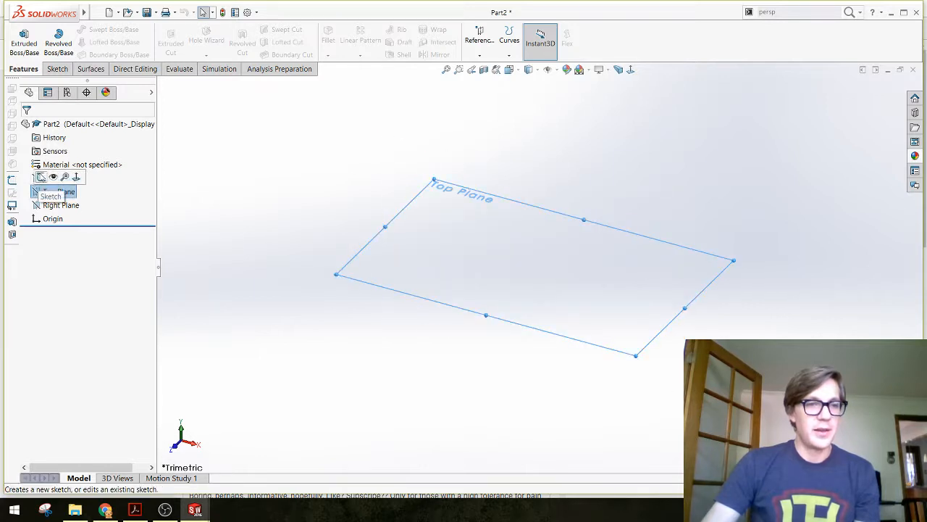
pyautogui.click(41, 177)
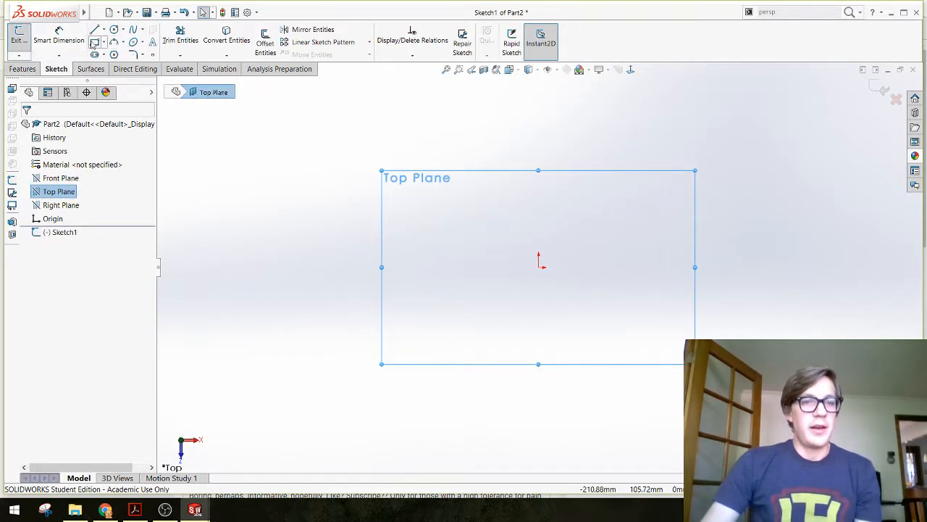
# Sketch a corner rectangle about 91 mm high, starting at the origin and extending up and to the right.
pyautogui.click(94, 42)
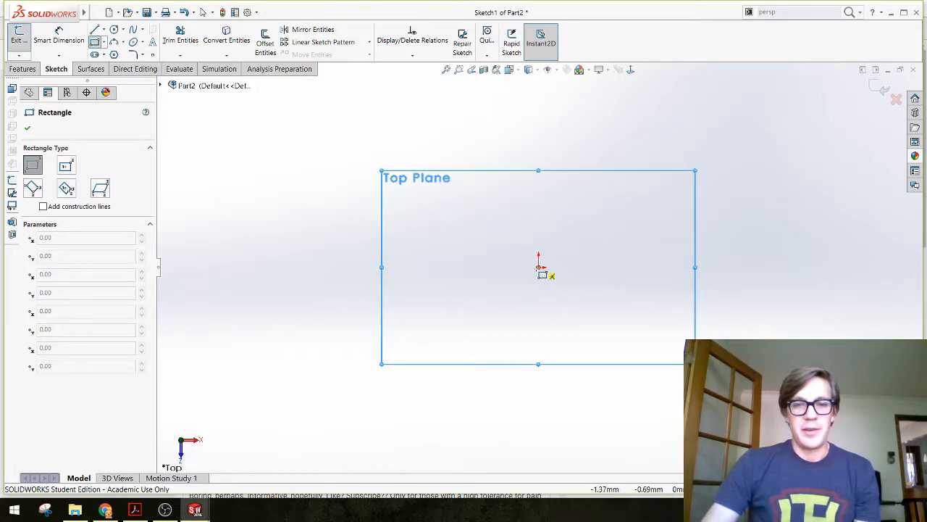
pyautogui.moveTo(538, 266); pyautogui.dragTo(862, 107)
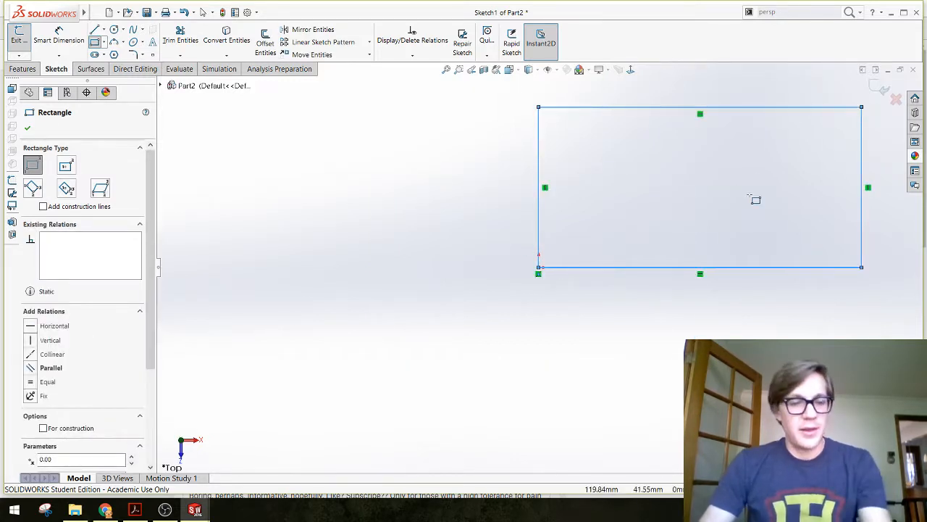
pyautogui.press('Escape')
pyautogui.scroll(4, 696, 258)
pyautogui.scroll(-5, 684, 242)
pyautogui.scroll(2, 584, 175)
pyautogui.scroll(-1, 500, 163)
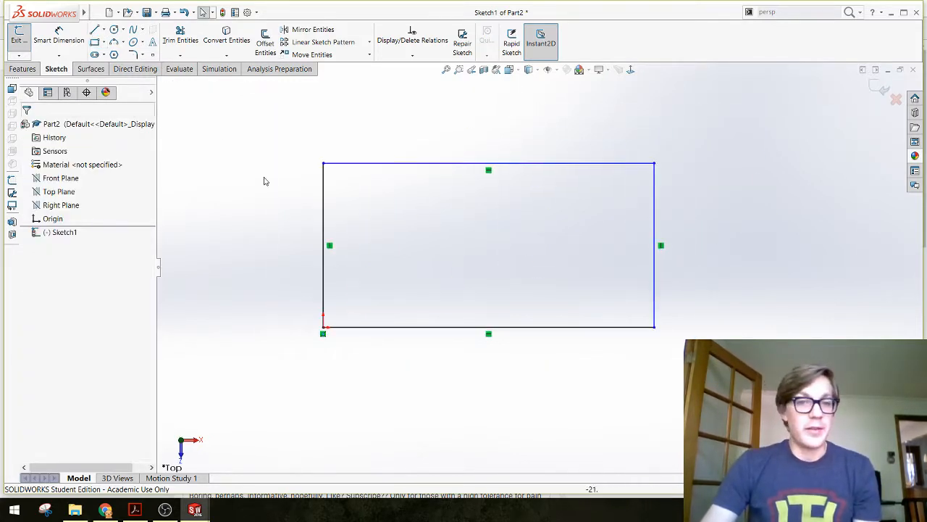
# Dimension the rectangle's left vertical side at 115 mm.
pyautogui.click(58, 36)
pyautogui.click(323, 192)
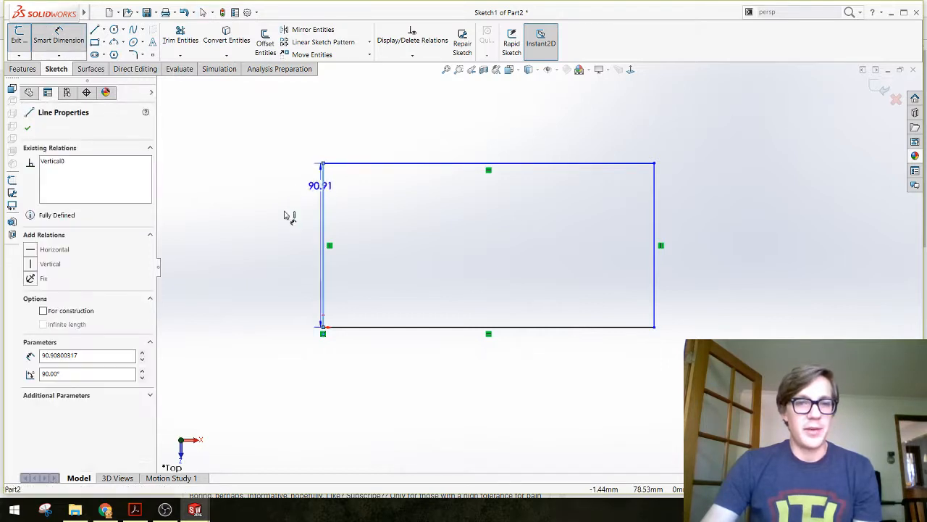
pyautogui.click(276, 246)
pyautogui.write('1')
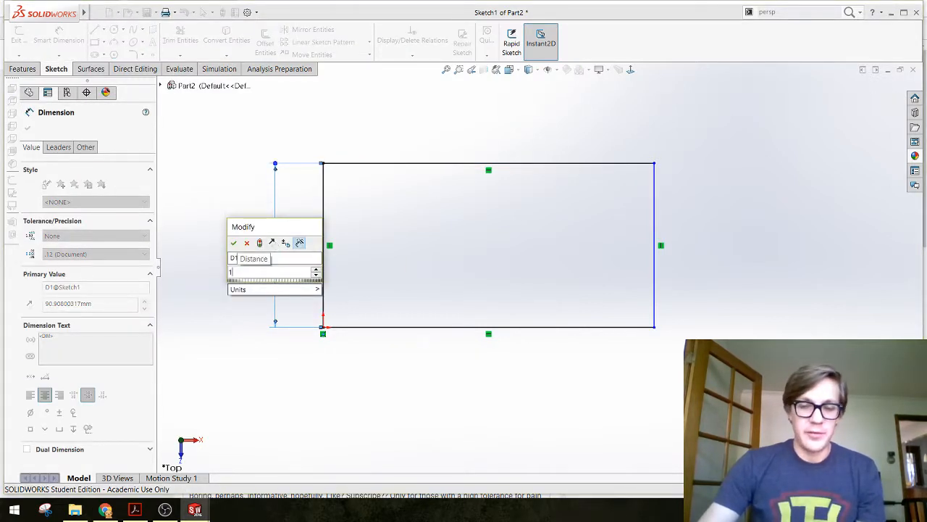
pyautogui.write('15')
pyautogui.press('Return')
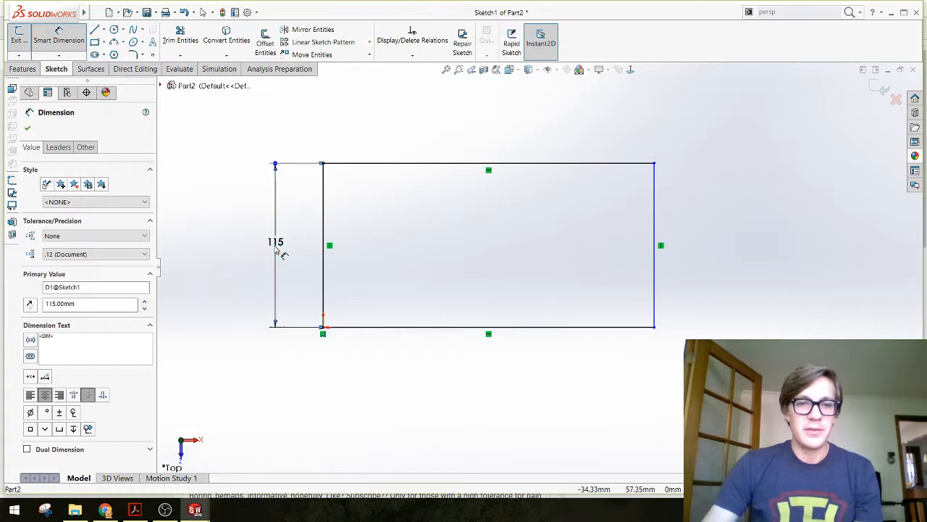
# Set the rectangle's height dimension to 150 mm.
pyautogui.doubleClick(277, 246)
pyautogui.write('150')
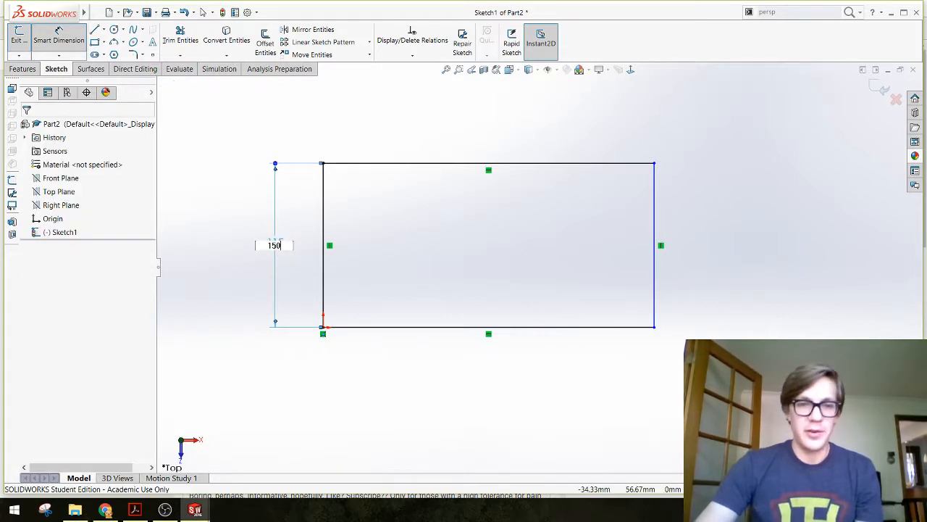
pyautogui.press('Return')
pyautogui.scroll(1, 441, 239)
pyautogui.scroll(-1, 441, 239)
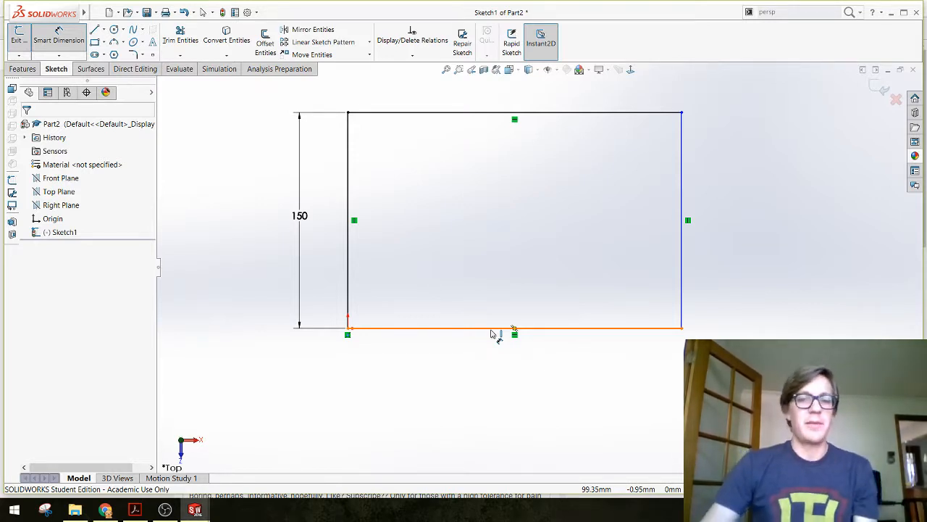
# Dimension the rectangle's lower horizontal side at 225 mm and finish dimensioning.
pyautogui.click(493, 328)
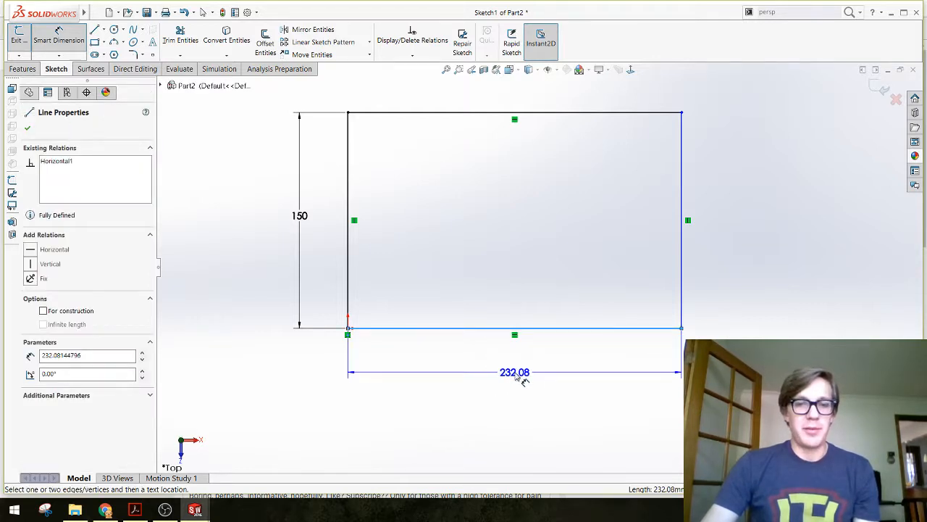
pyautogui.click(523, 380)
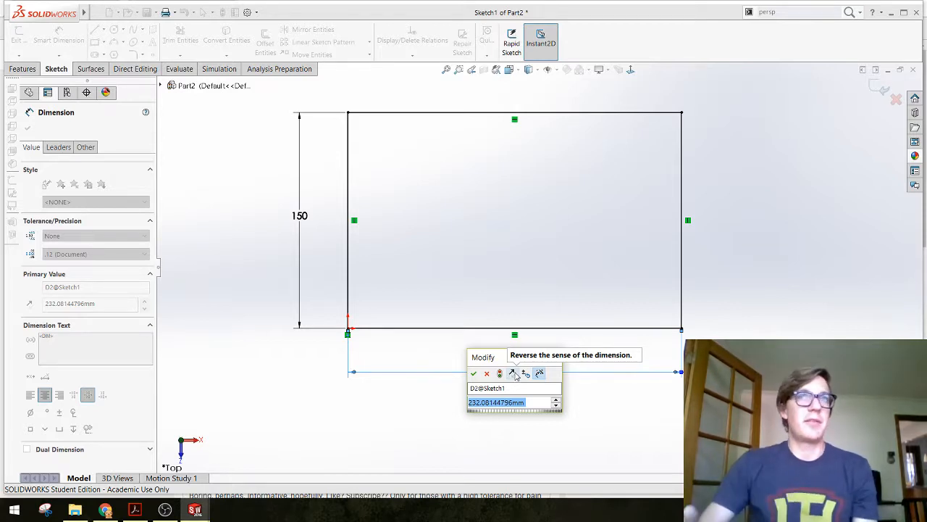
pyautogui.write('225')
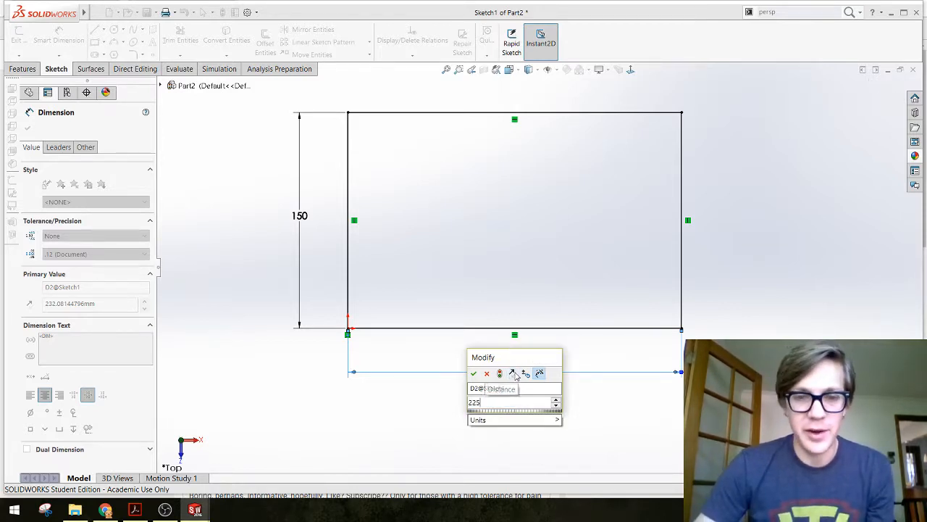
pyautogui.press('Return')
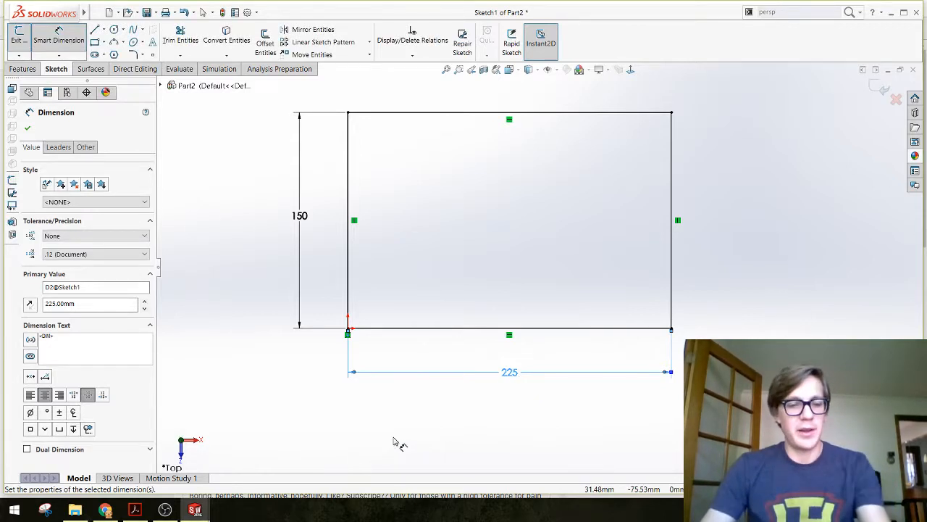
pyautogui.press('Escape')
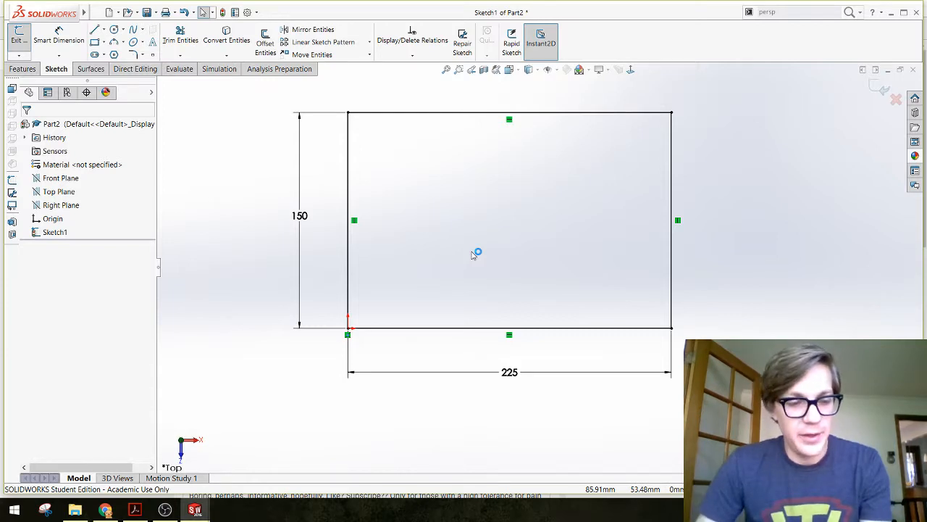
# Check the dimensions of the base sketch in Mailbox Base Part, and return to the new part's sketch.
pyautogui.hotkey('ctrl', 'Tab')
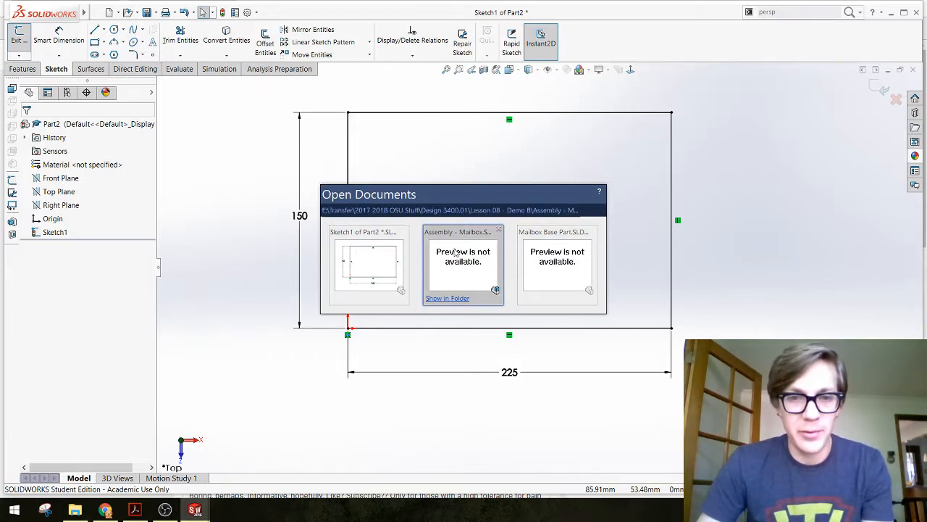
pyautogui.hotkey('ctrl', 'Tab')
pyautogui.hotkey('ctrl', 'Tab')
pyautogui.hotkey('ctrl', 'Tab')
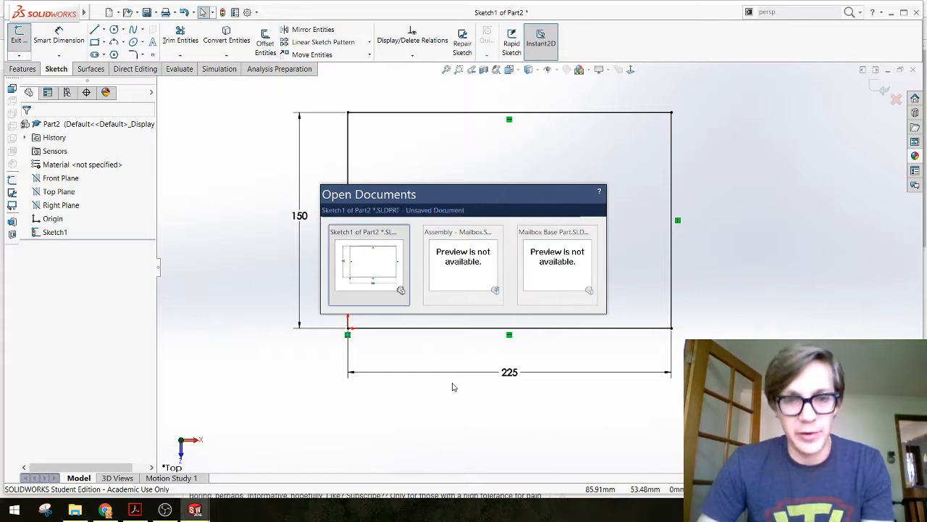
pyautogui.hotkey('ctrl', 'Tab')
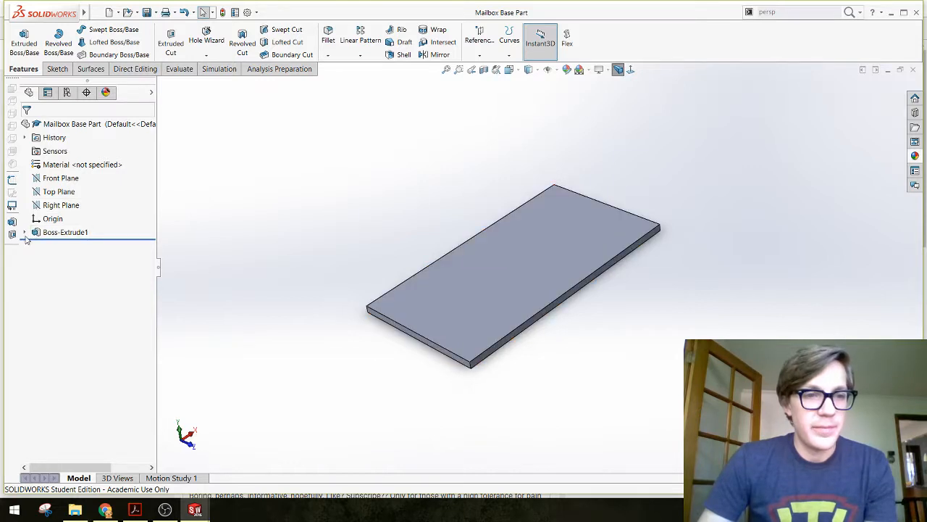
pyautogui.click(24, 234)
pyautogui.click(65, 245)
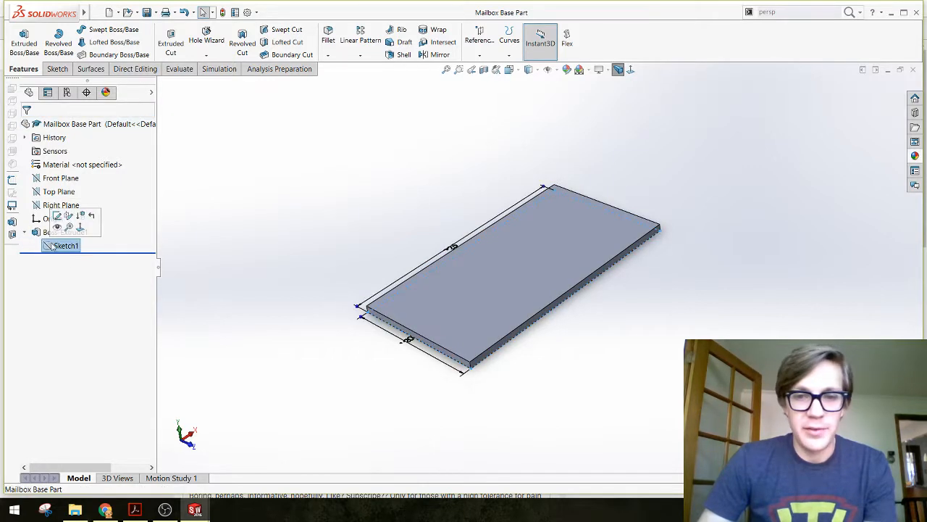
pyautogui.moveTo(312, 256); pyautogui.dragTo(327, 312, button='middle')
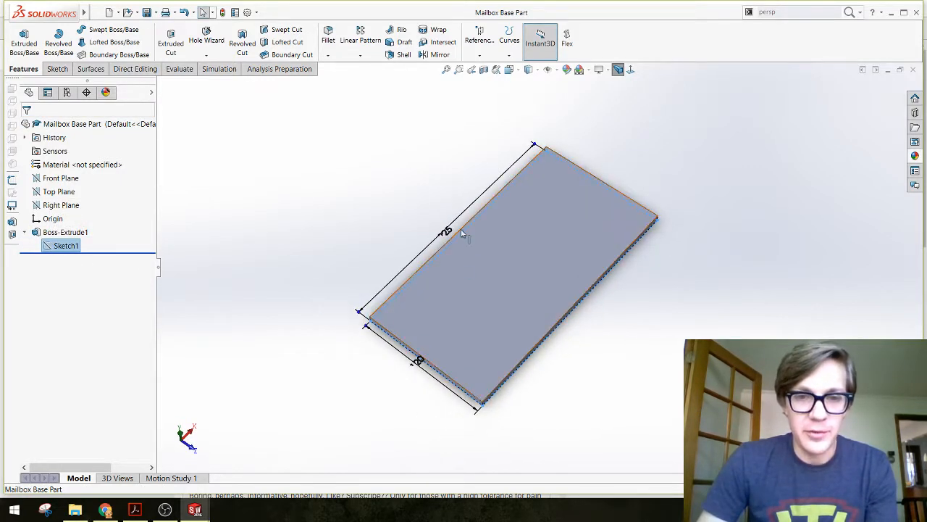
pyautogui.click(313, 229)
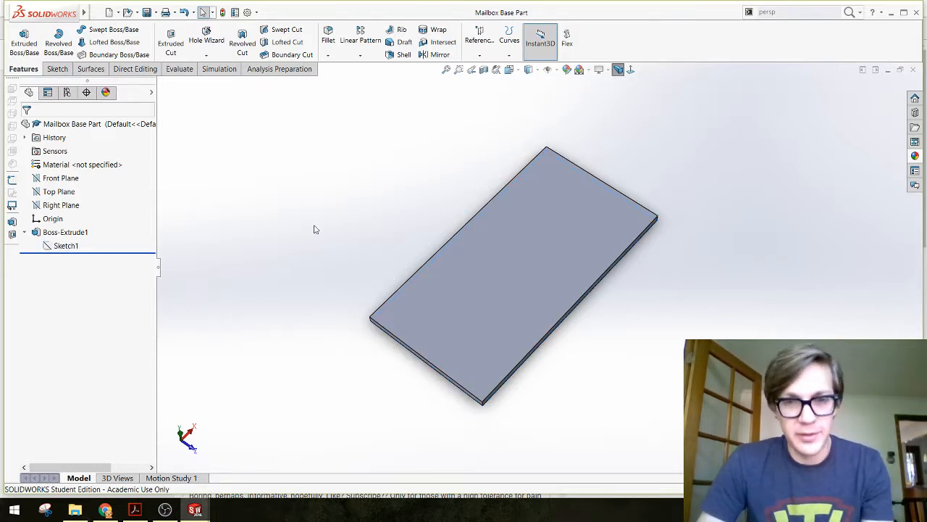
pyautogui.hotkey('ctrl', 'Tab')
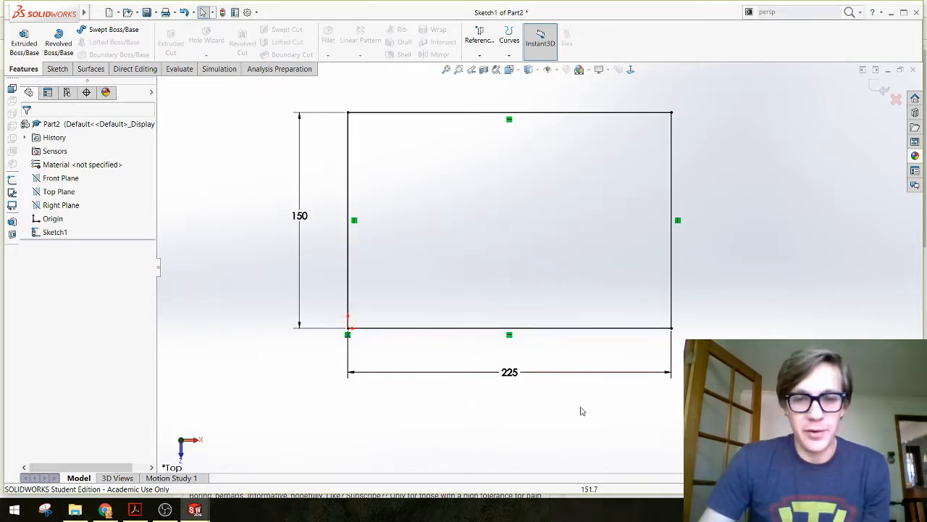
# Extrude the 225 by 150 mm rectangle as a solid boss with a blind depth of 6.35 mm.
pyautogui.click(25, 45)
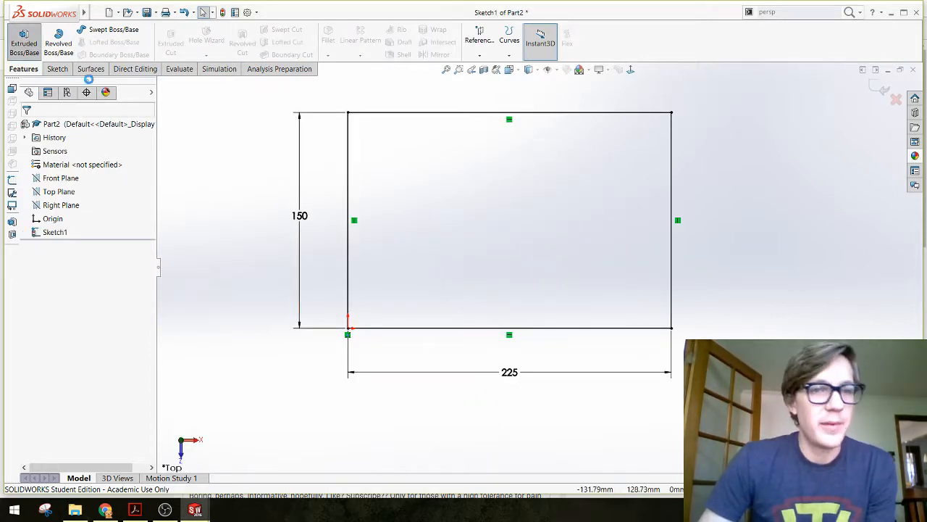
pyautogui.write('6.35')
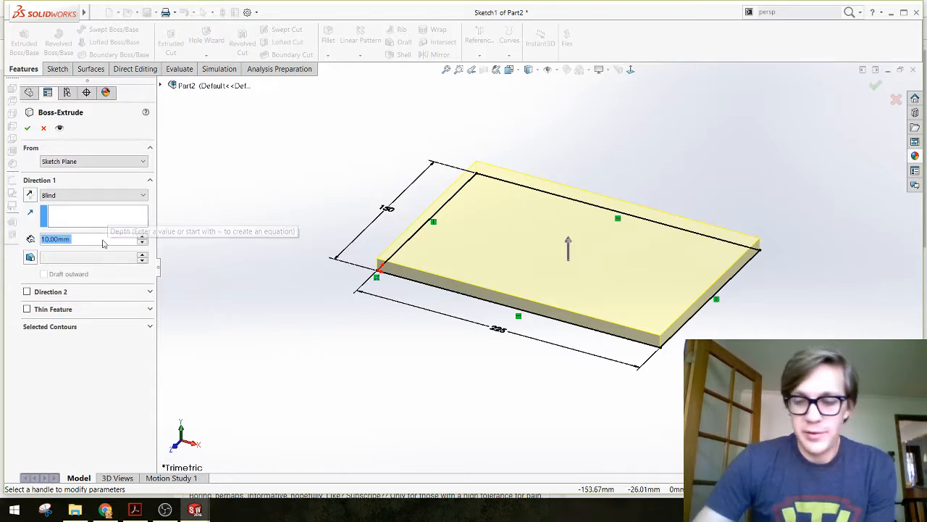
pyautogui.press('Return')
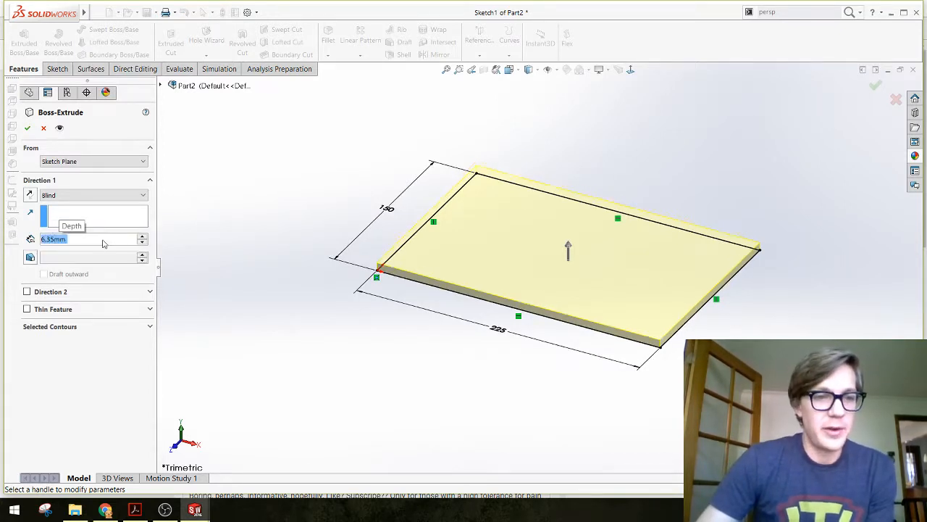
pyautogui.click(28, 127)
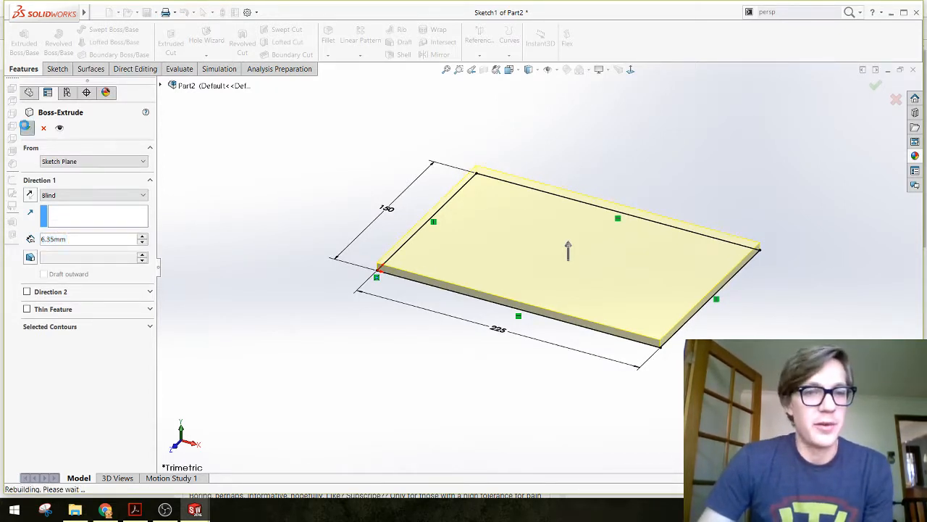
pyautogui.moveTo(268, 189); pyautogui.dragTo(303, 341, button='middle')
# Save the new part as Mailbox Side Part in the Lesson 08 - Demo B folder.
pyautogui.hotkey('ctrl', 's')
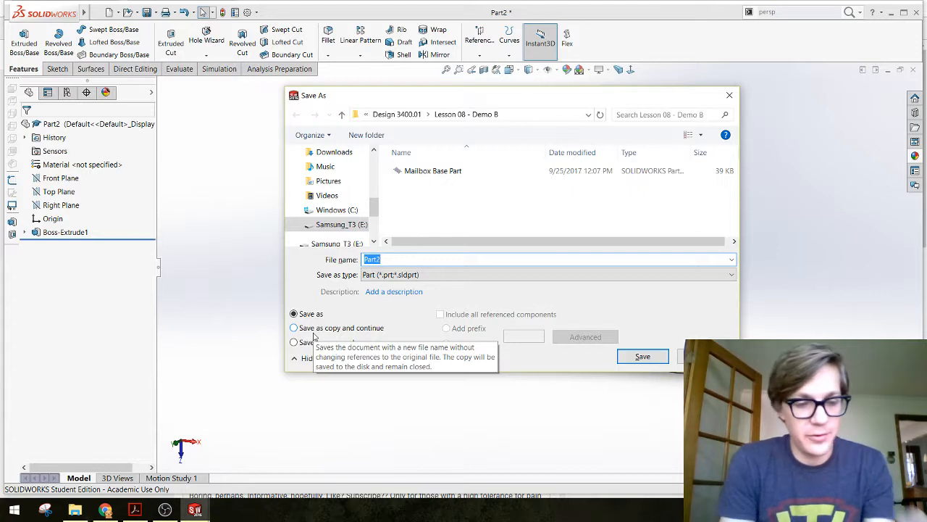
pyautogui.write('M')
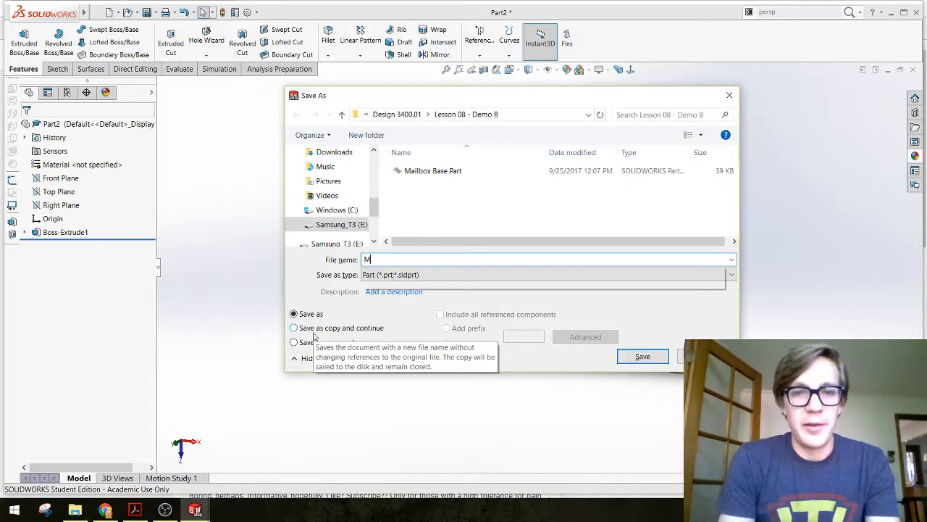
pyautogui.write('ailbox ')
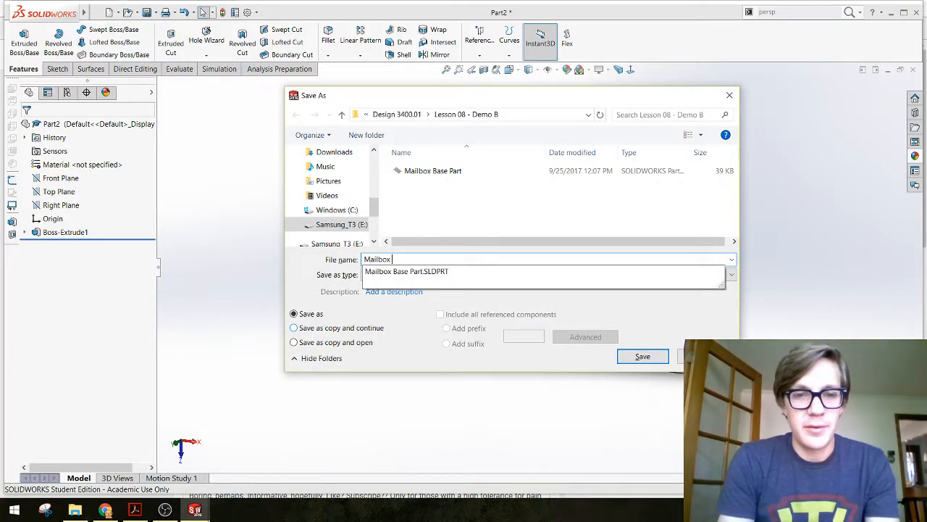
pyautogui.write('Part')
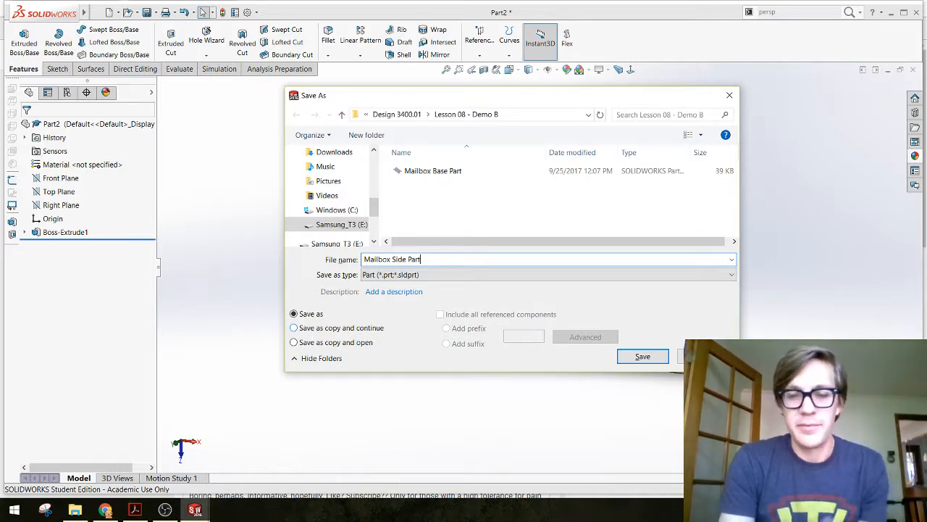
pyautogui.press('Return')
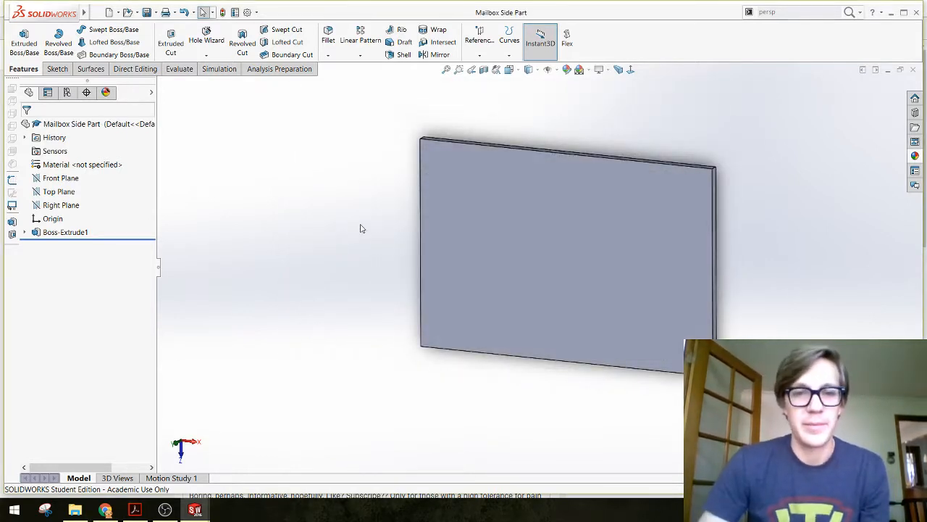
pyautogui.moveTo(327, 223); pyautogui.dragTo(323, 196, button='middle')
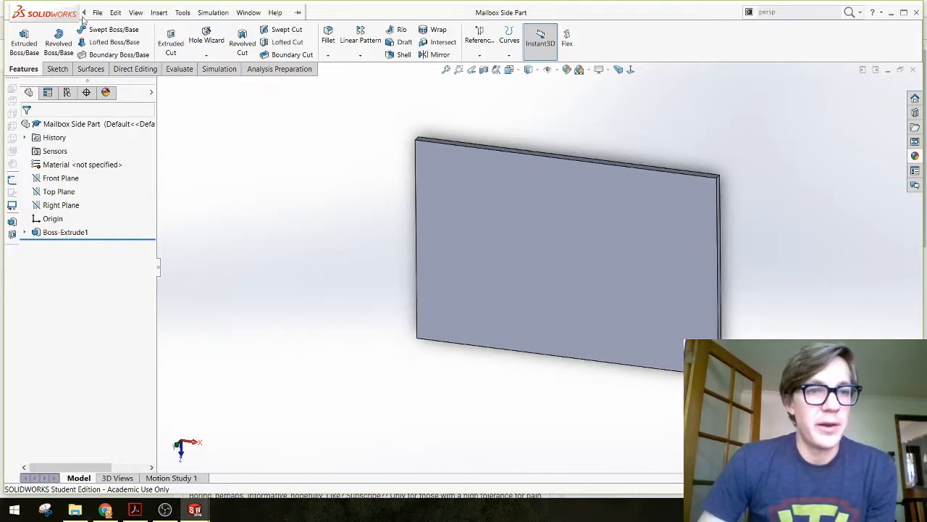
pyautogui.click(98, 13)
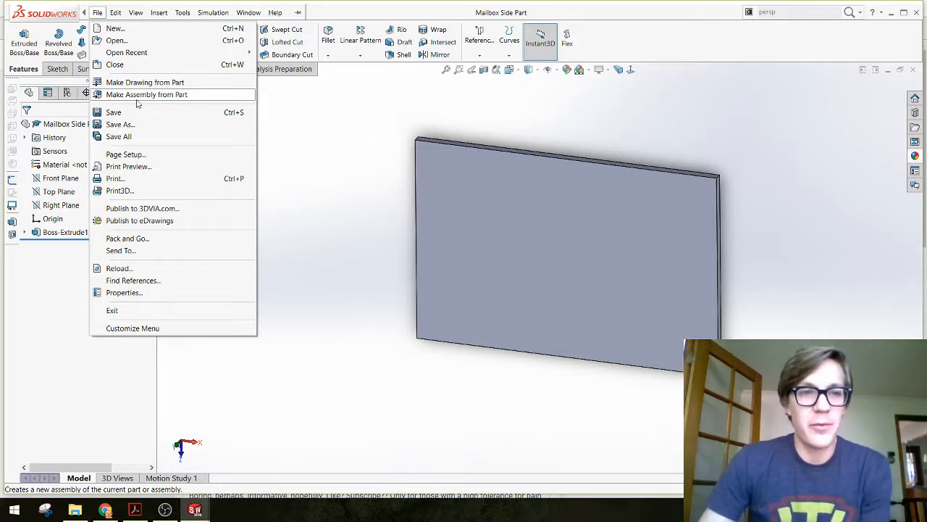
pyautogui.click(334, 206)
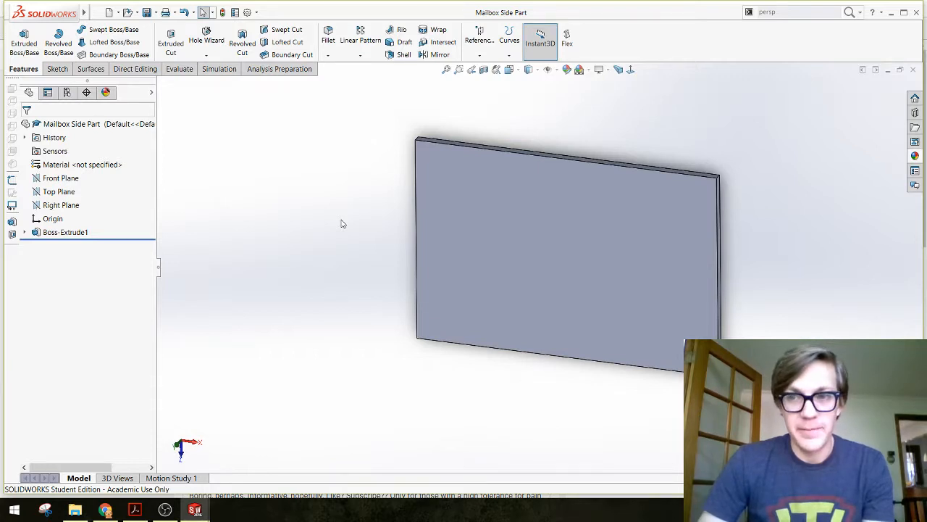
# Tile the Mailbox Side Part window over one half of the workspace, and maximize it again.
pyautogui.click(863, 70)
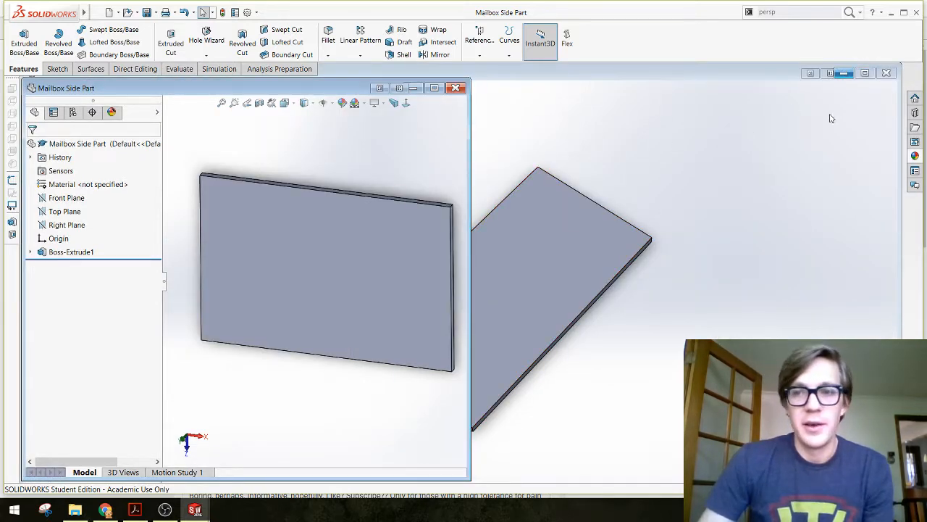
pyautogui.moveTo(309, 85); pyautogui.dragTo(494, 88)
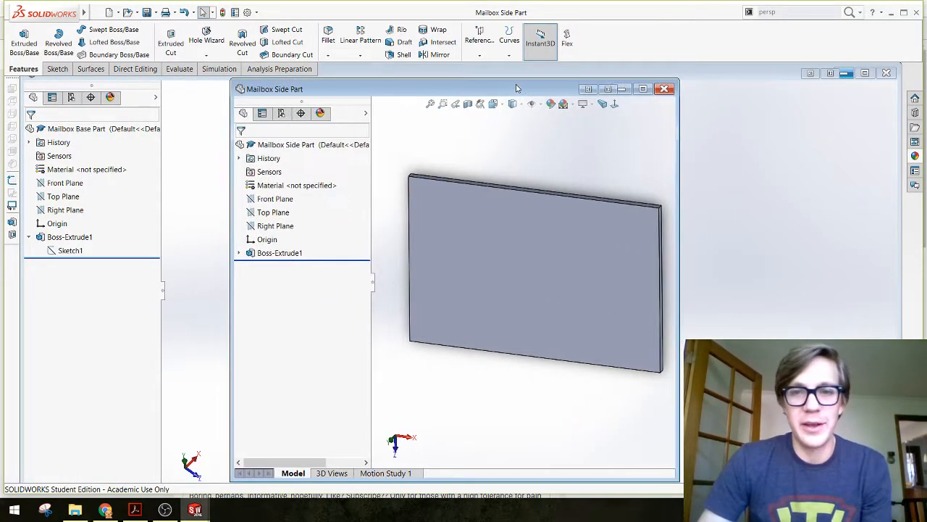
pyautogui.click(610, 90)
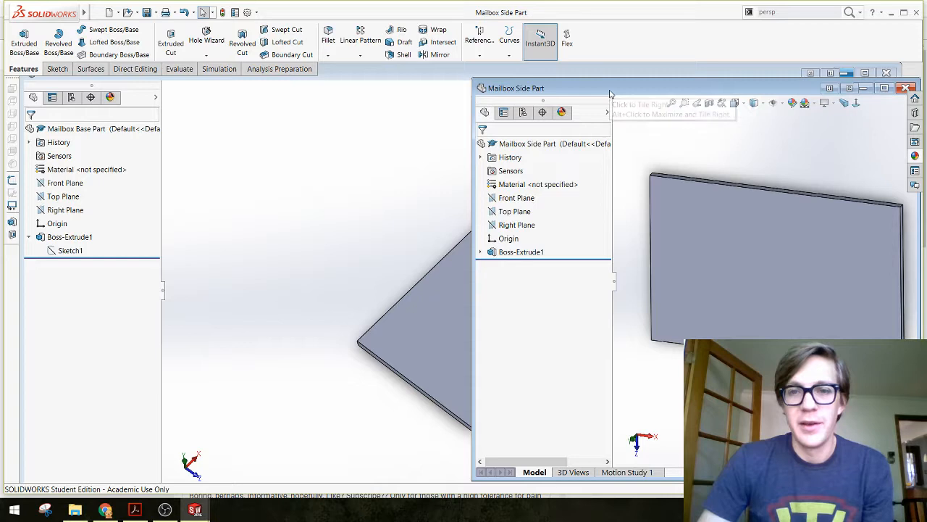
pyautogui.click(885, 92)
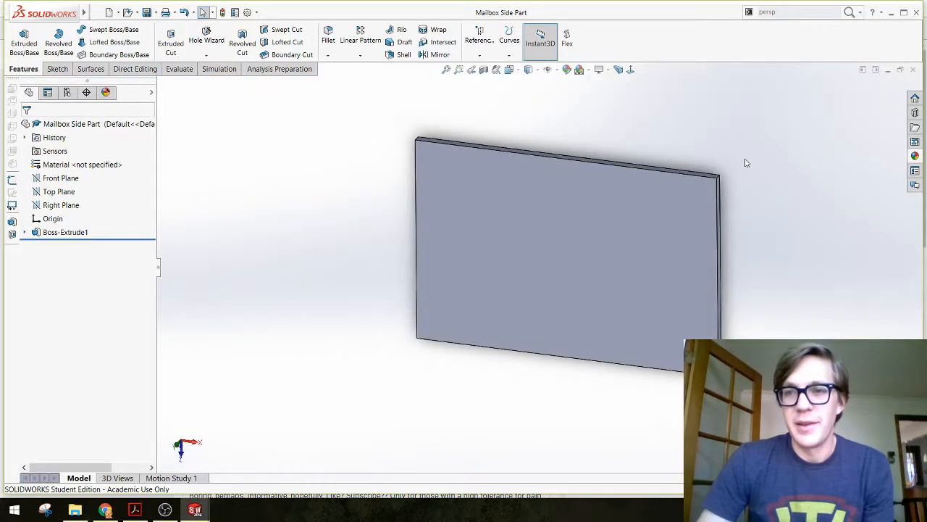
# Minimize the side and base part windows, and maximize the Assembly - Mailbox window.
pyautogui.click(889, 75)
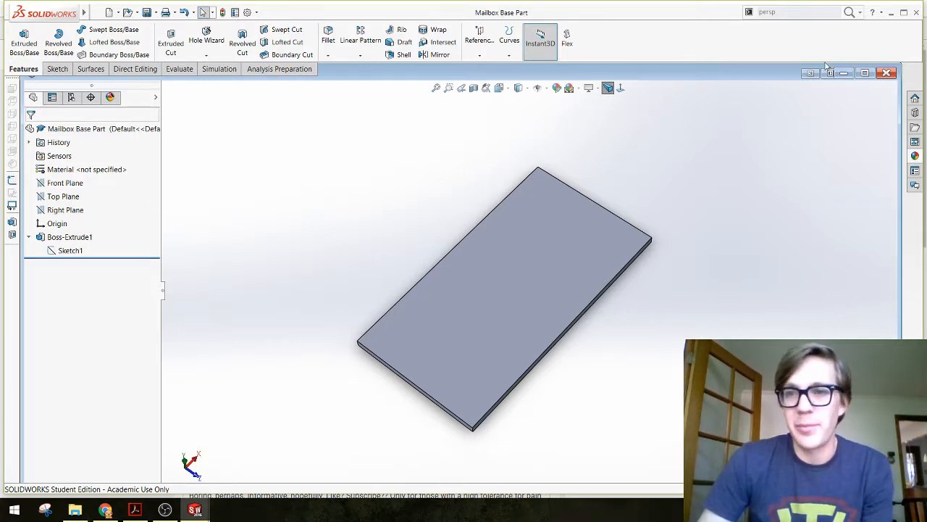
pyautogui.click(844, 73)
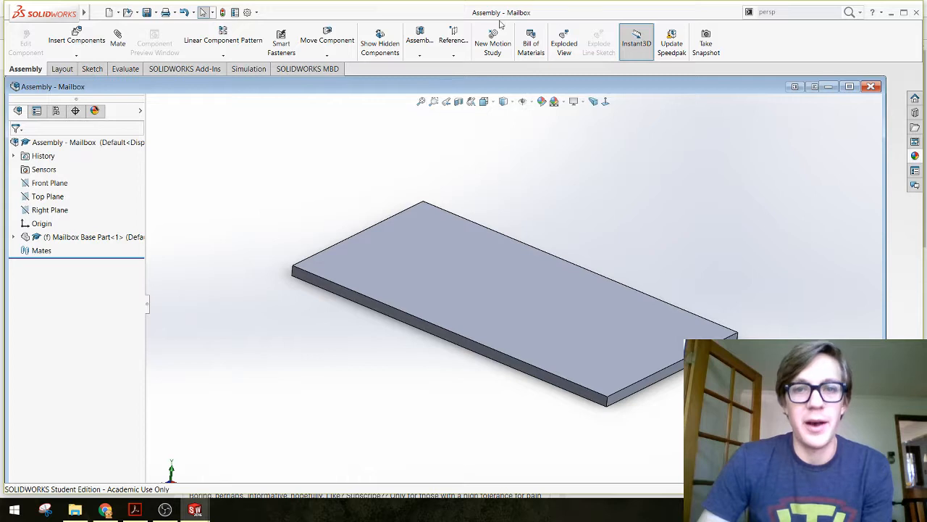
pyautogui.click(849, 87)
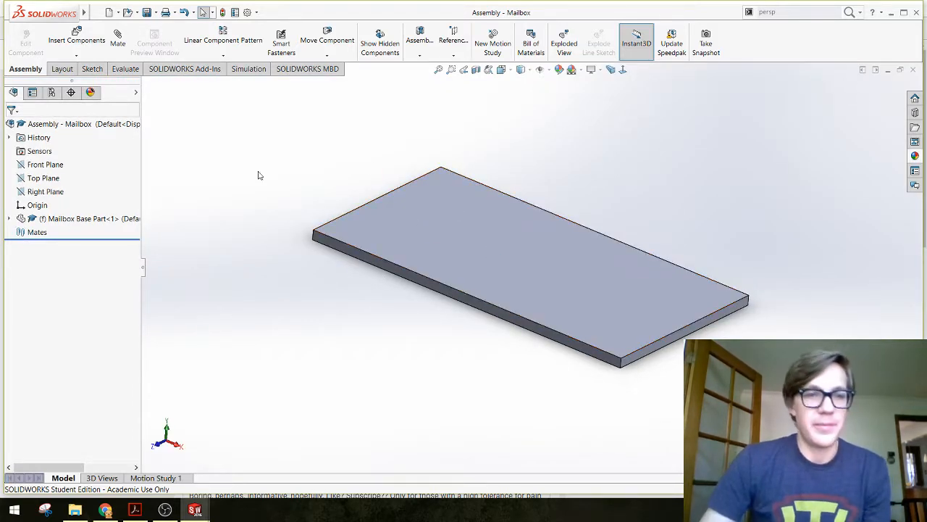
pyautogui.scroll(3, 567, 252)
pyautogui.scroll(-3, 567, 253)
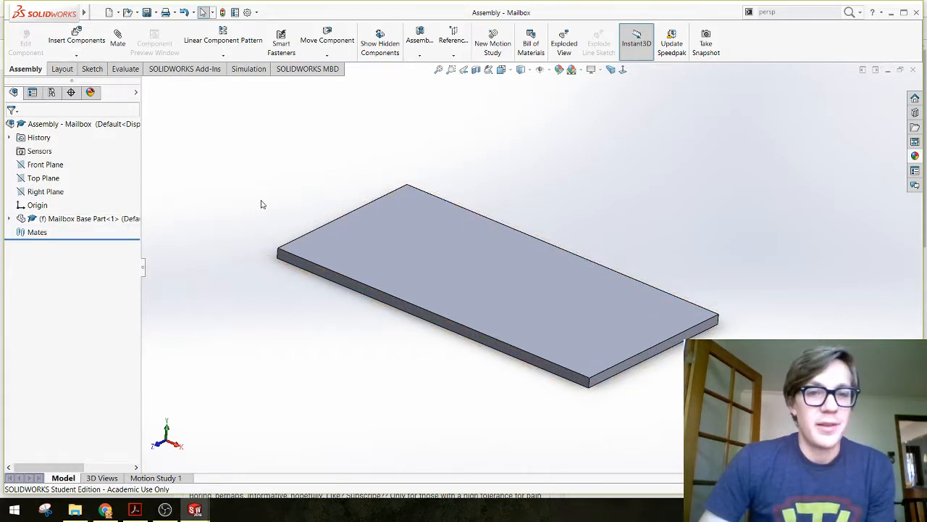
pyautogui.scroll(3, 426, 269)
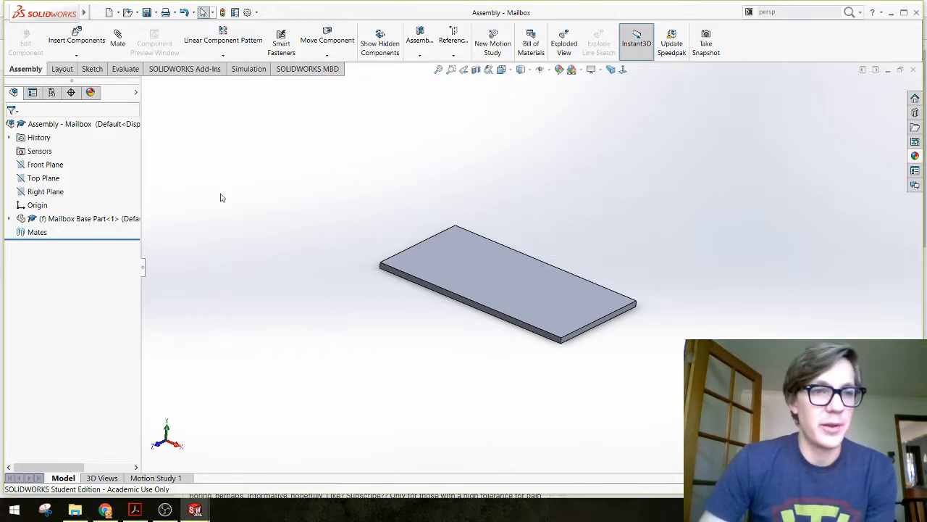
pyautogui.click(61, 71)
pyautogui.click(190, 71)
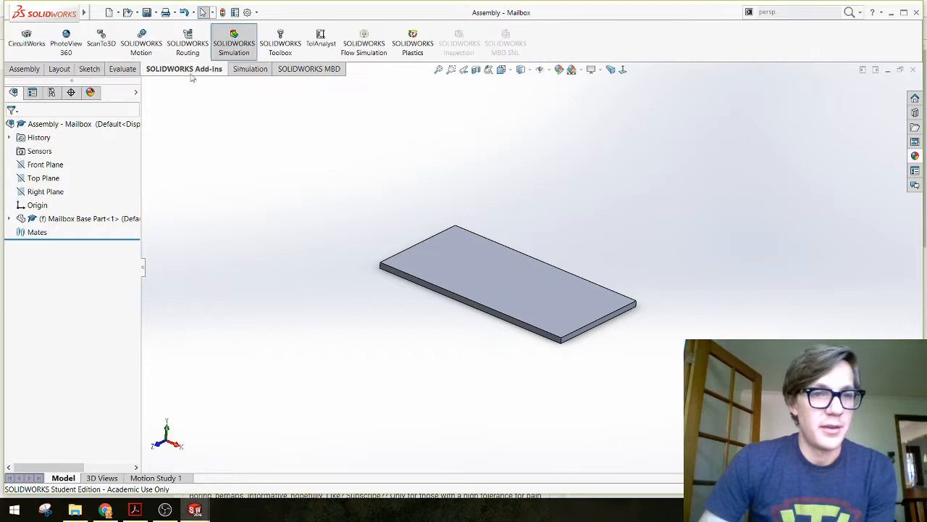
pyautogui.click(123, 69)
pyautogui.click(90, 69)
pyautogui.click(61, 69)
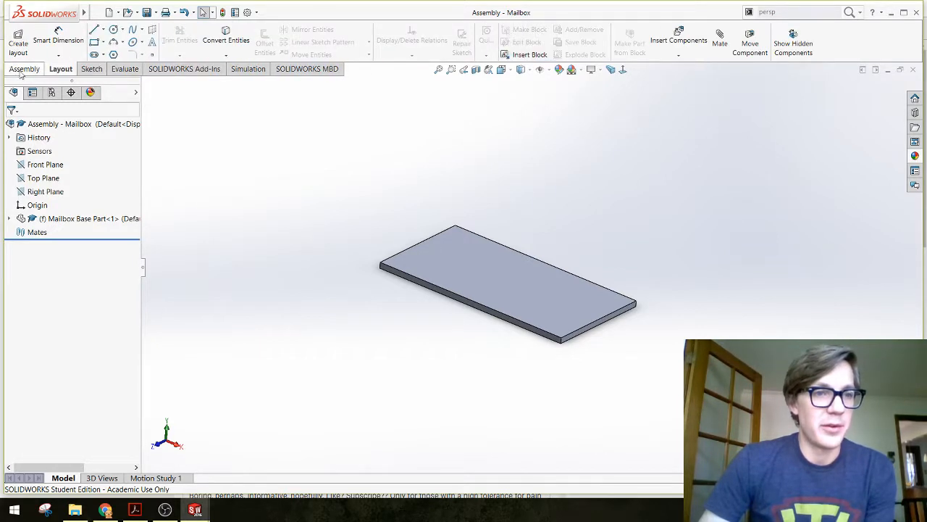
pyautogui.click(24, 70)
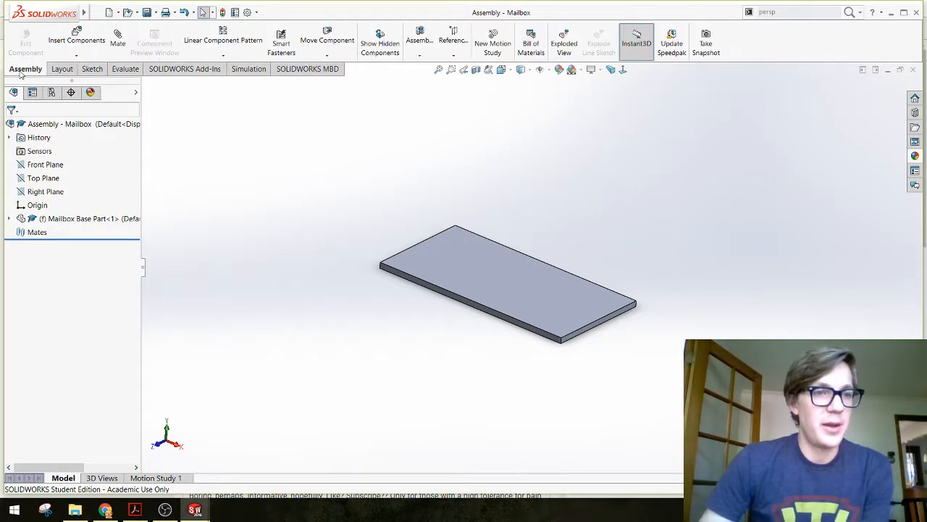
# Insert the open Mailbox Side Part into the assembly, placing it freely so that it partly overlaps the base plate.
pyautogui.click(77, 40)
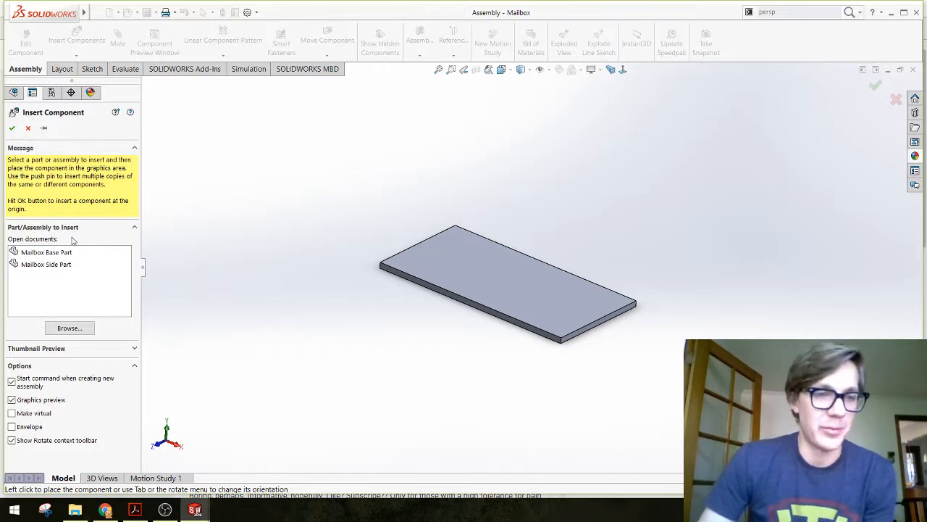
pyautogui.click(40, 265)
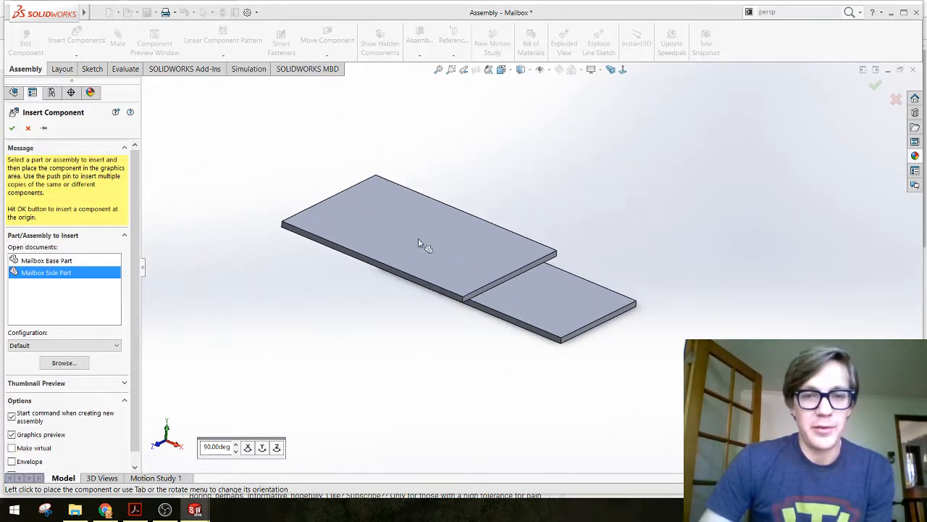
pyautogui.click(404, 279)
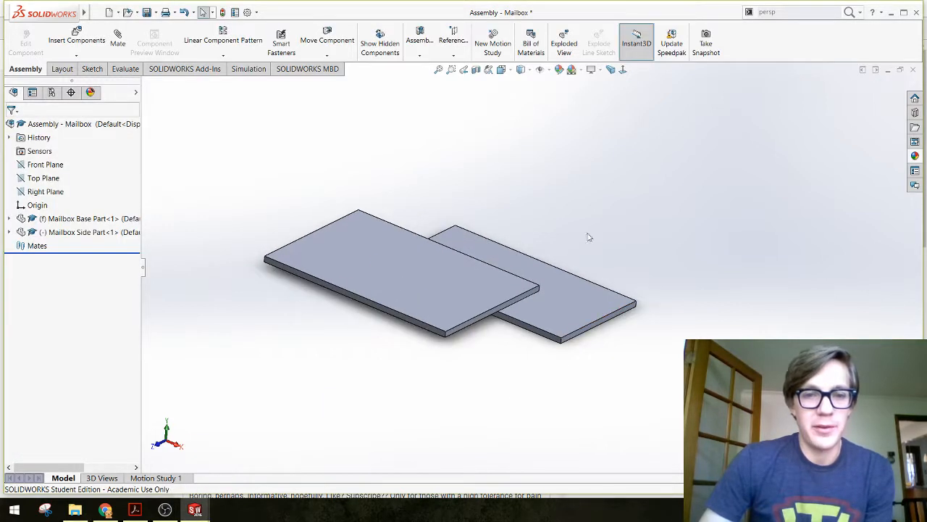
pyautogui.moveTo(376, 389); pyautogui.dragTo(375, 364, button='middle')
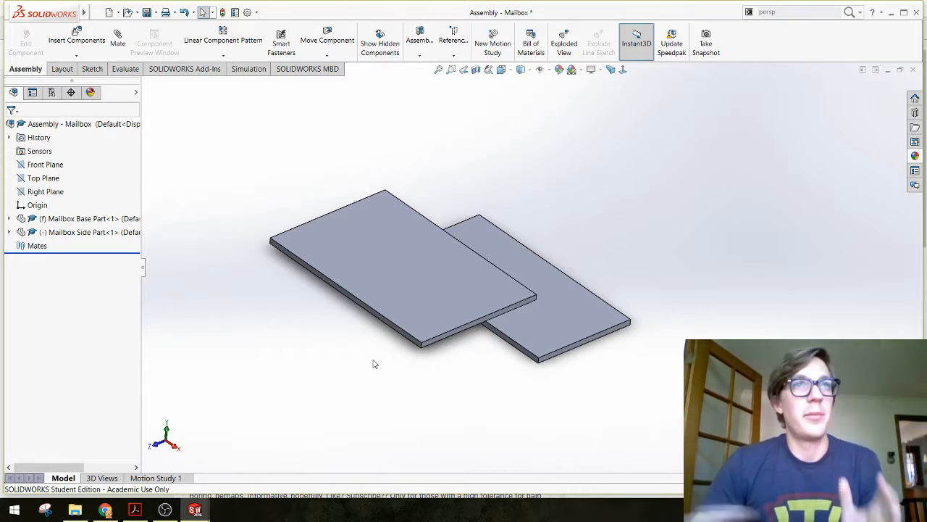
pyautogui.moveTo(354, 325); pyautogui.dragTo(308, 314, button='middle')
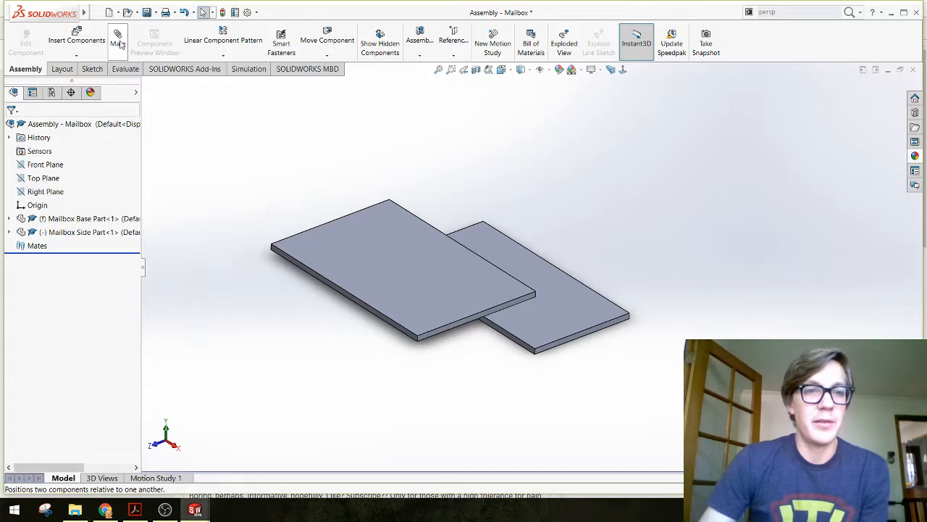
pyautogui.click(119, 41)
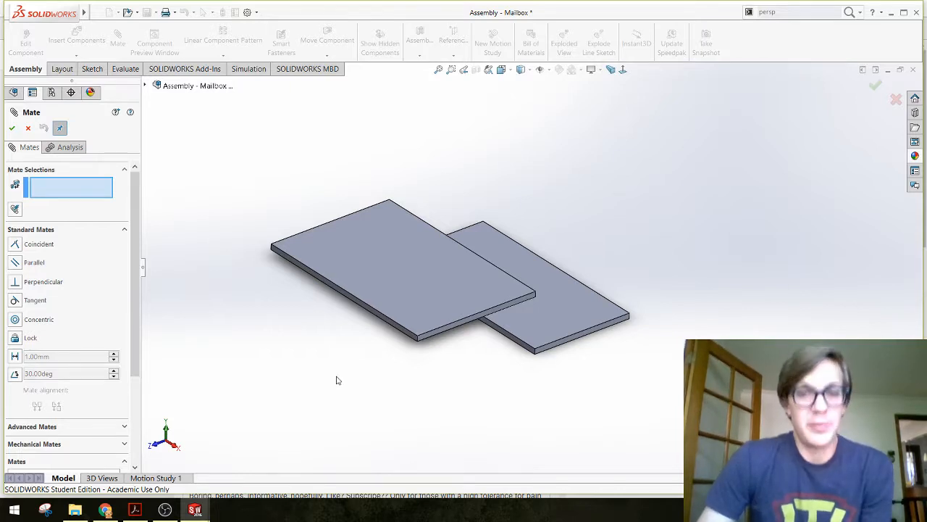
pyautogui.moveTo(335, 379); pyautogui.dragTo(303, 379, button='middle')
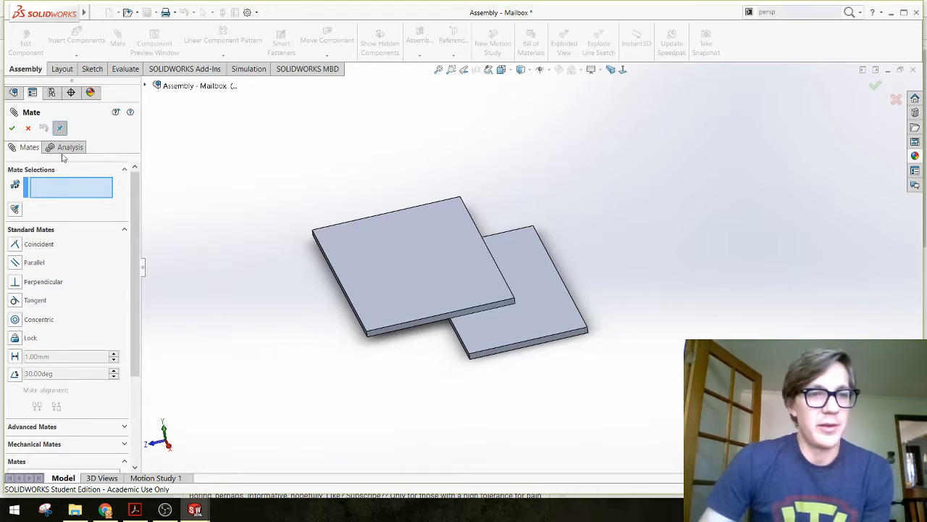
pyautogui.click(28, 128)
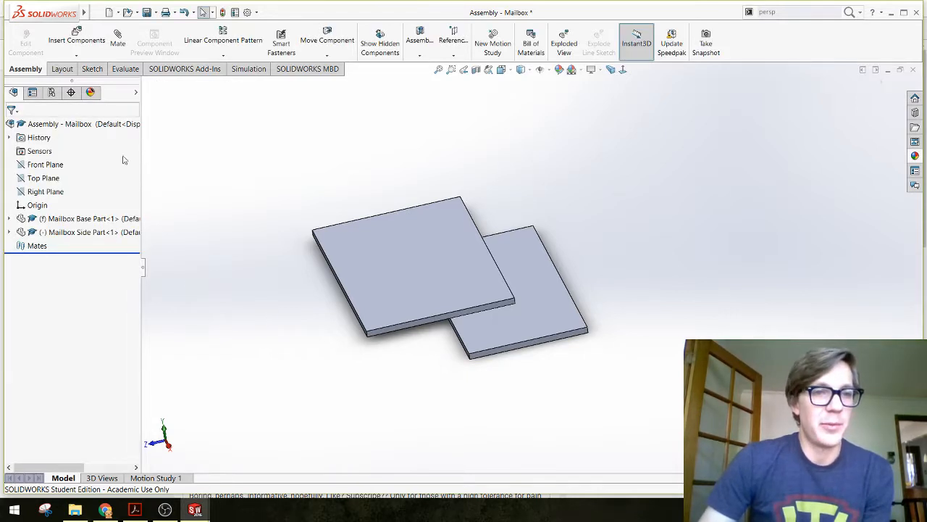
# Add a coincident mate between the side panel's large face and the narrow face along the base plate's long edge.
pyautogui.click(119, 40)
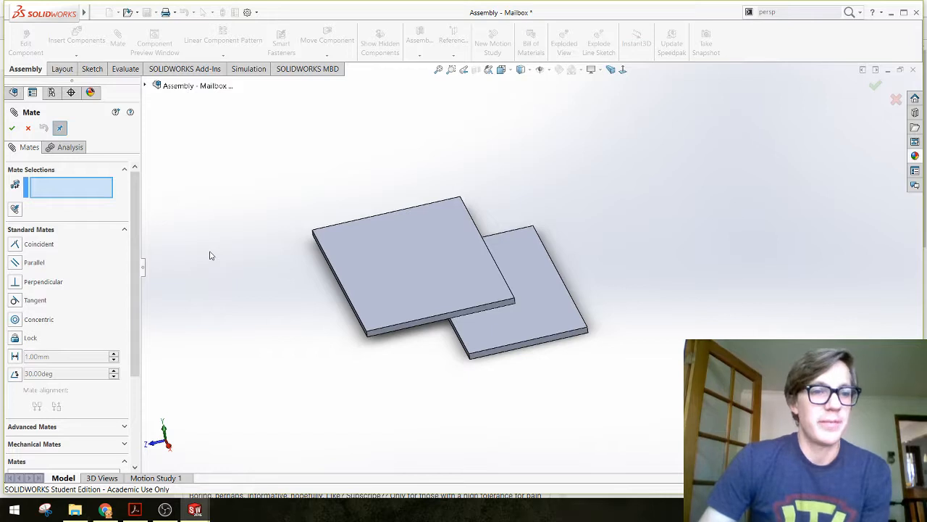
pyautogui.click(369, 289)
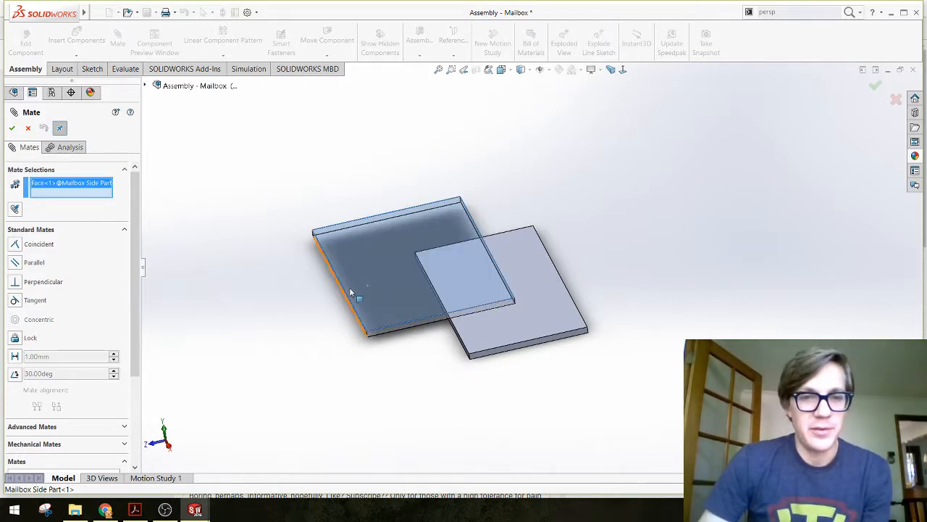
pyautogui.moveTo(297, 271); pyautogui.dragTo(266, 316, button='middle')
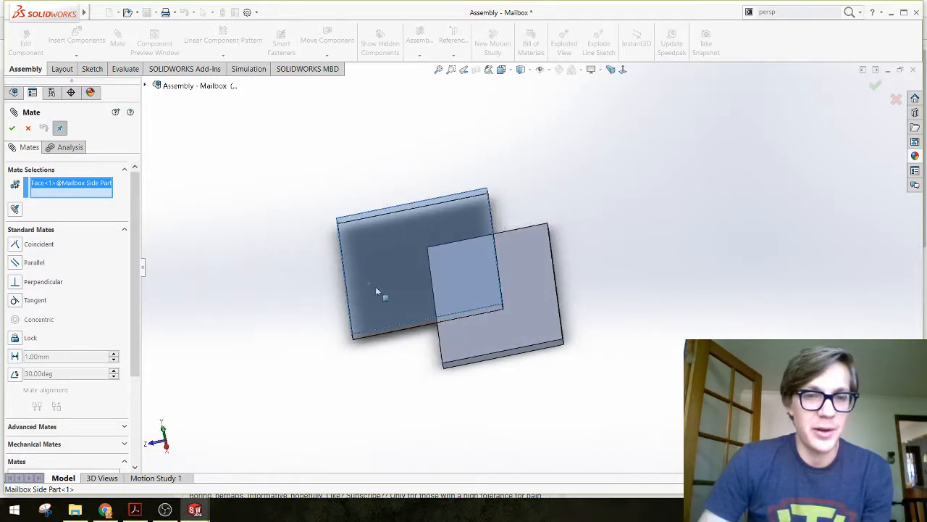
pyautogui.moveTo(403, 269); pyautogui.dragTo(333, 391, button='middle')
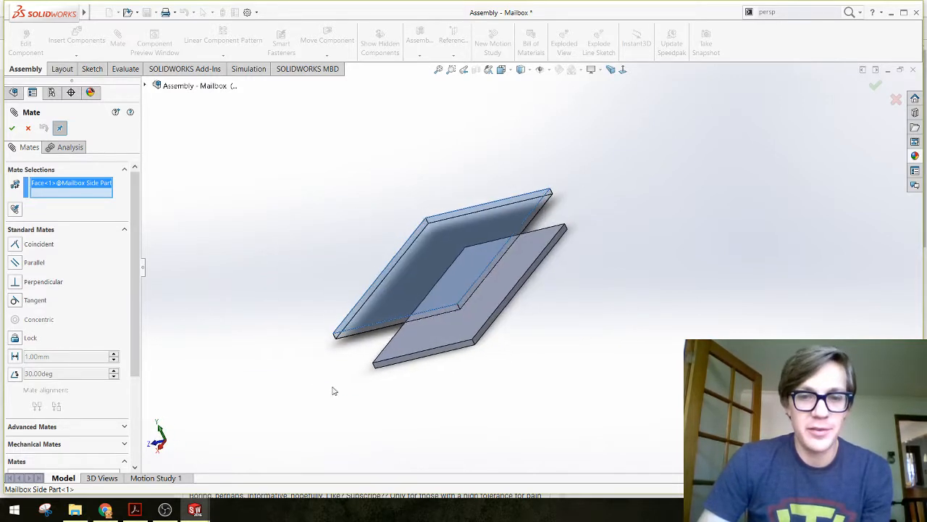
pyautogui.click(492, 336)
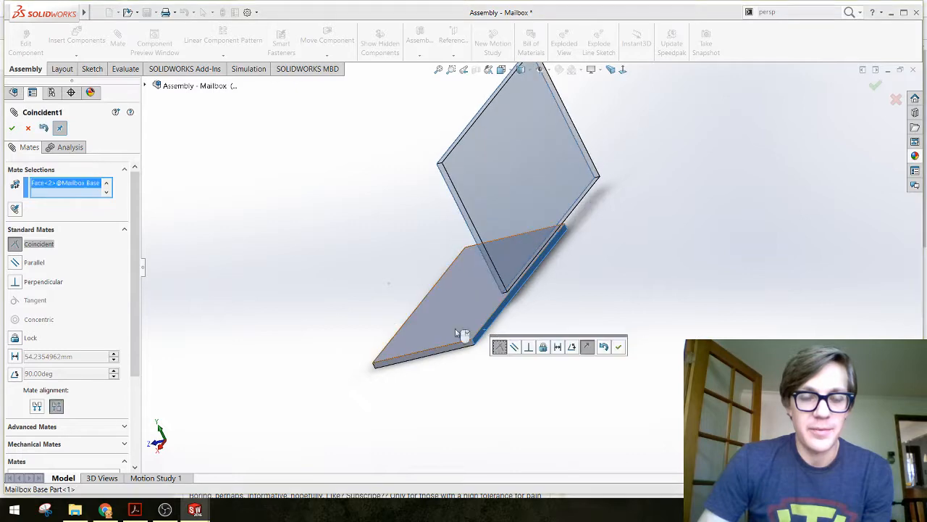
pyautogui.moveTo(319, 298); pyautogui.dragTo(374, 294, button='middle')
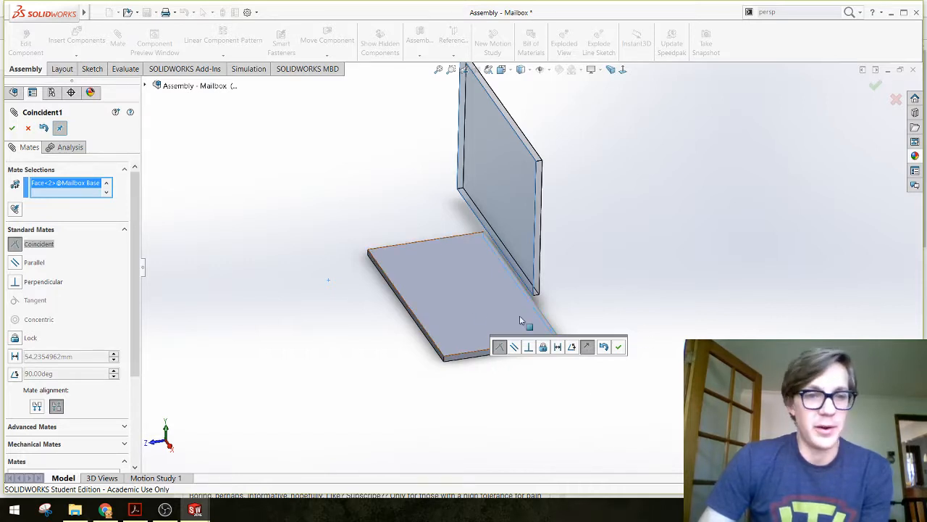
pyautogui.click(621, 348)
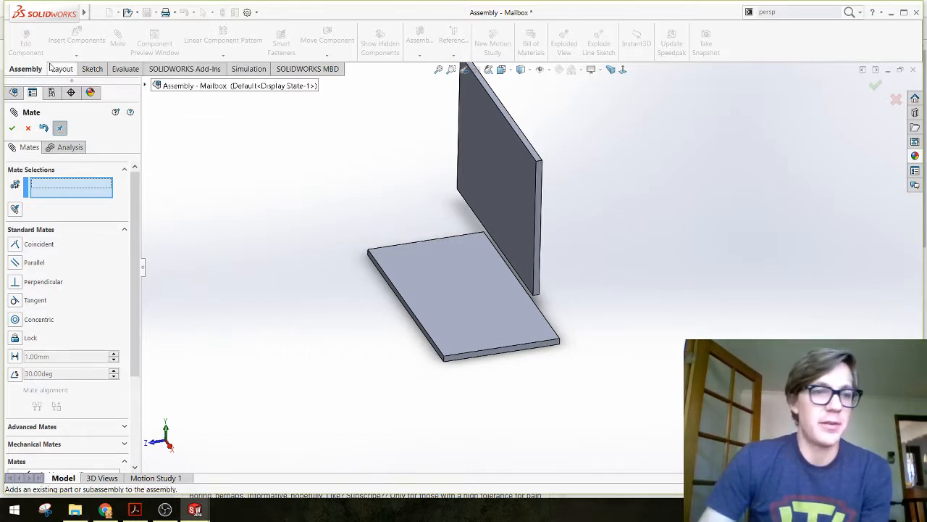
# Add a coincident mate between the side panel's narrow end face and the narrow face along the base plate's short edge.
pyautogui.moveTo(353, 331); pyautogui.dragTo(397, 359, button='middle')
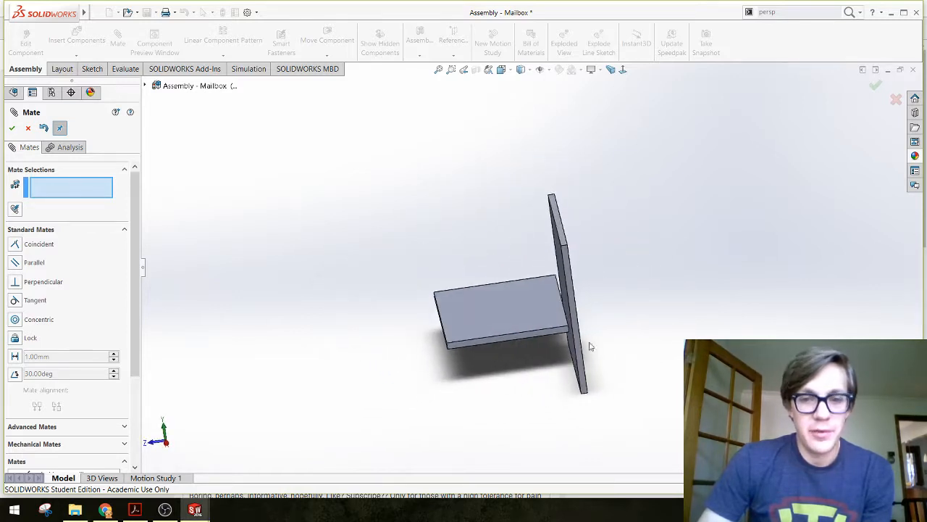
pyautogui.moveTo(591, 347); pyautogui.dragTo(448, 326, button='middle')
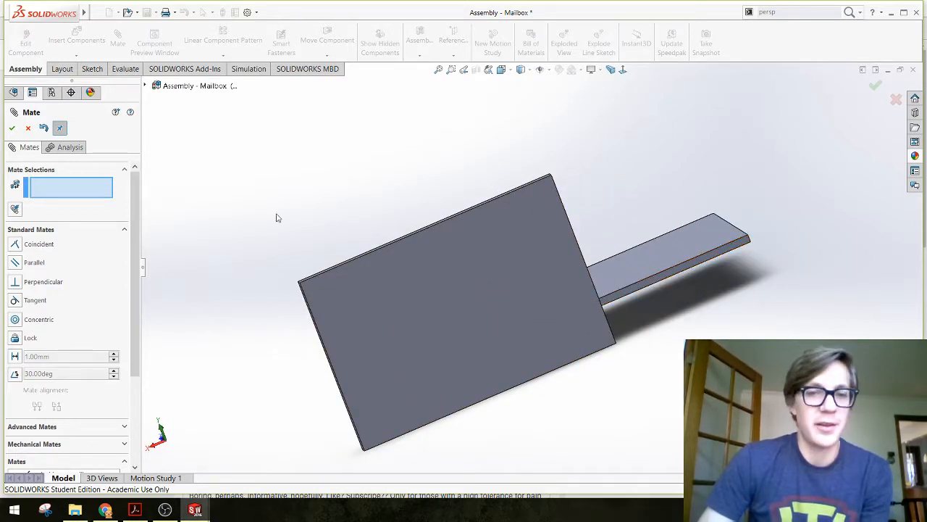
pyautogui.moveTo(276, 218); pyautogui.dragTo(434, 258, button='middle')
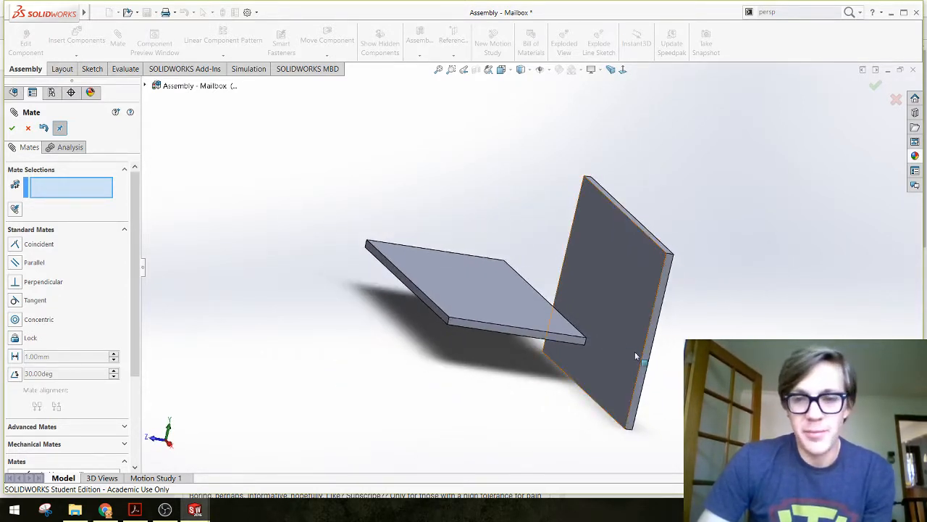
pyautogui.click(648, 357)
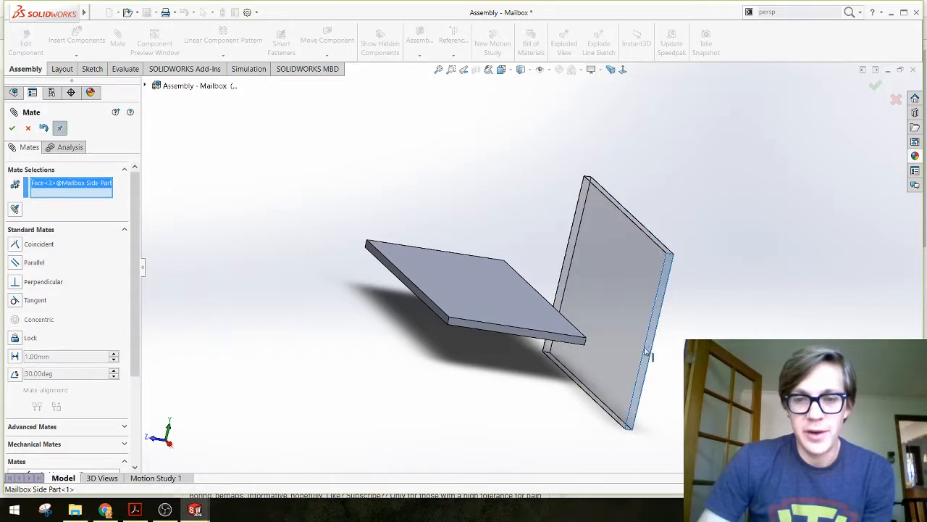
pyautogui.click(573, 342)
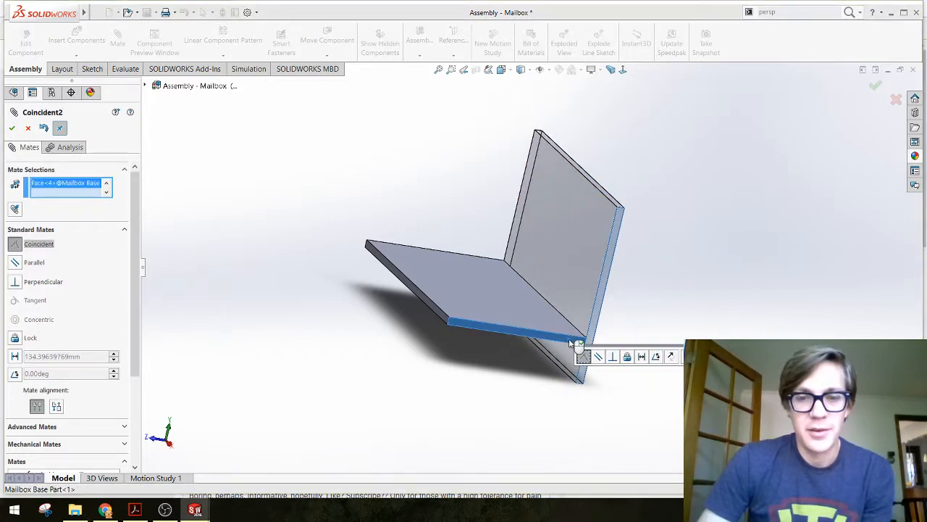
pyautogui.moveTo(422, 389); pyautogui.dragTo(352, 390, button='middle')
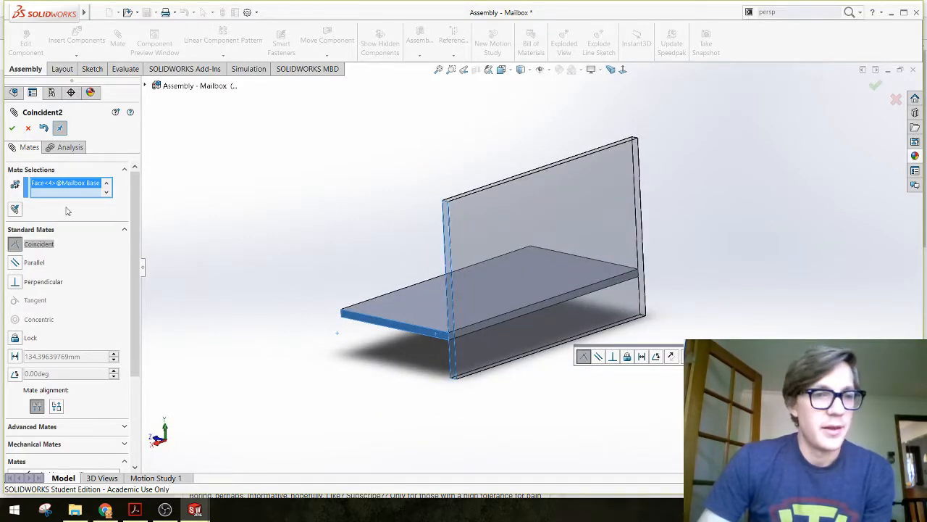
pyautogui.press('Return')
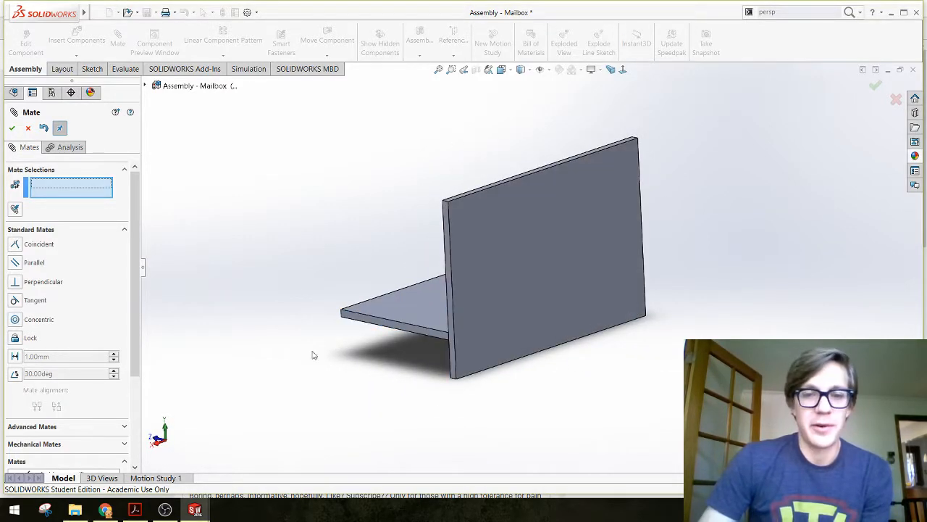
# Slide the side panel upward along the base plate so that only a short strip extends below it.
pyautogui.moveTo(311, 337); pyautogui.dragTo(386, 308, button='middle')
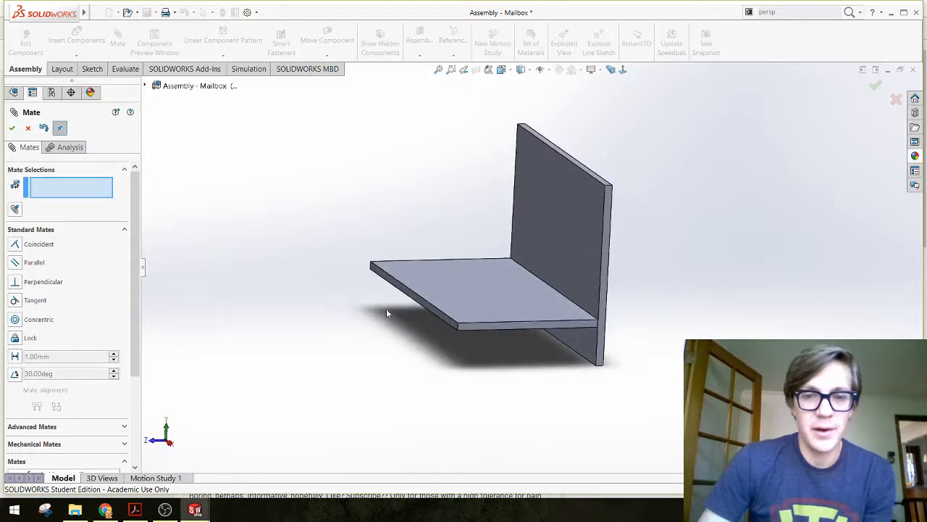
pyautogui.click(599, 248)
pyautogui.moveTo(599, 248); pyautogui.dragTo(585, 334, button='middle')
pyautogui.moveTo(585, 334); pyautogui.dragTo(653, 217)
pyautogui.click(325, 358)
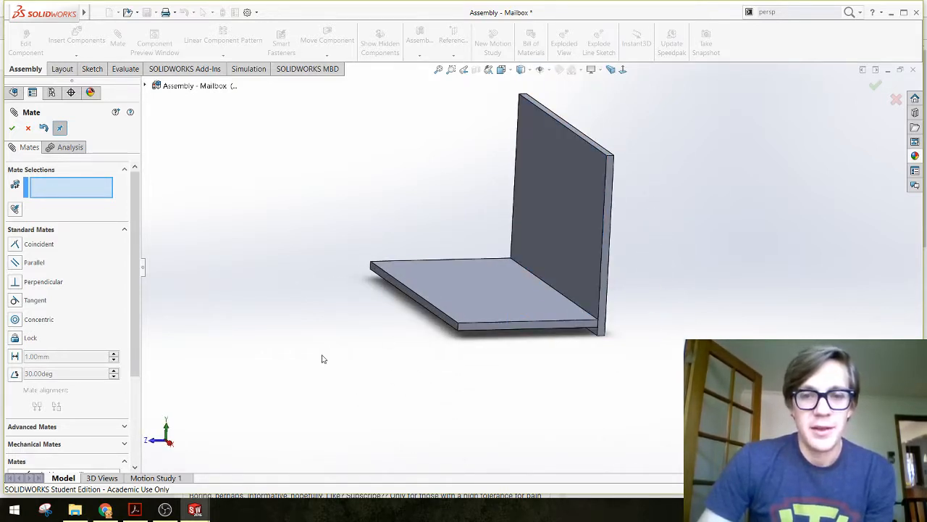
# Add a 5 mm distance mate between the base plate's underside and the side panel's bottom edge face.
pyautogui.moveTo(425, 376); pyautogui.dragTo(411, 248, button='middle')
pyautogui.click(542, 242)
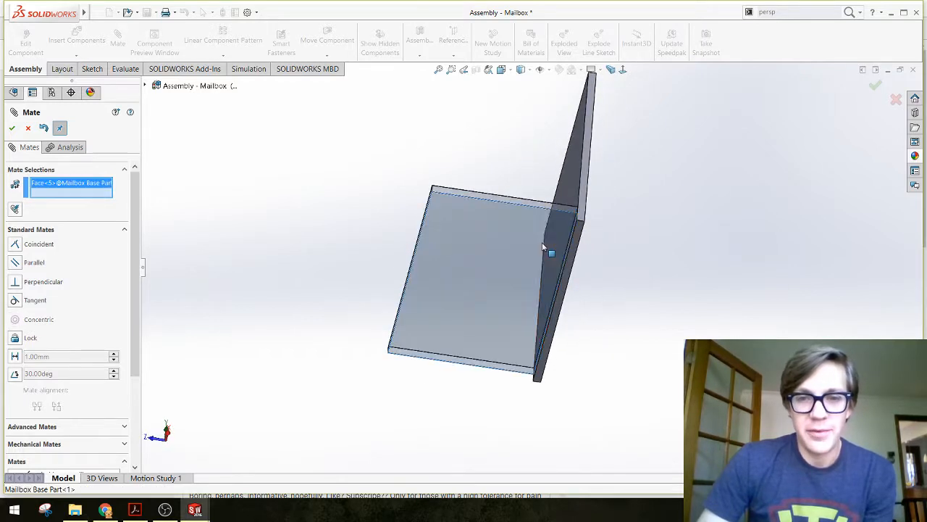
pyautogui.click(578, 241)
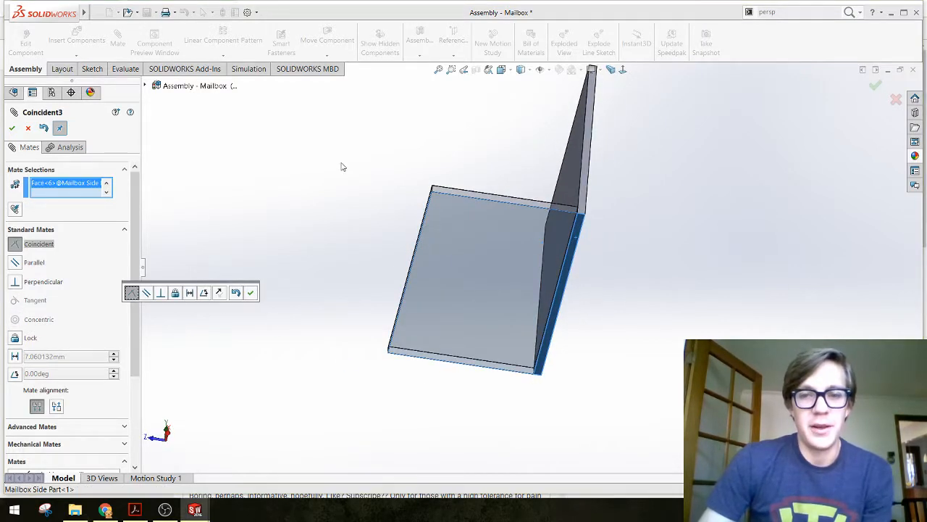
pyautogui.moveTo(341, 166); pyautogui.dragTo(363, 293, button='middle')
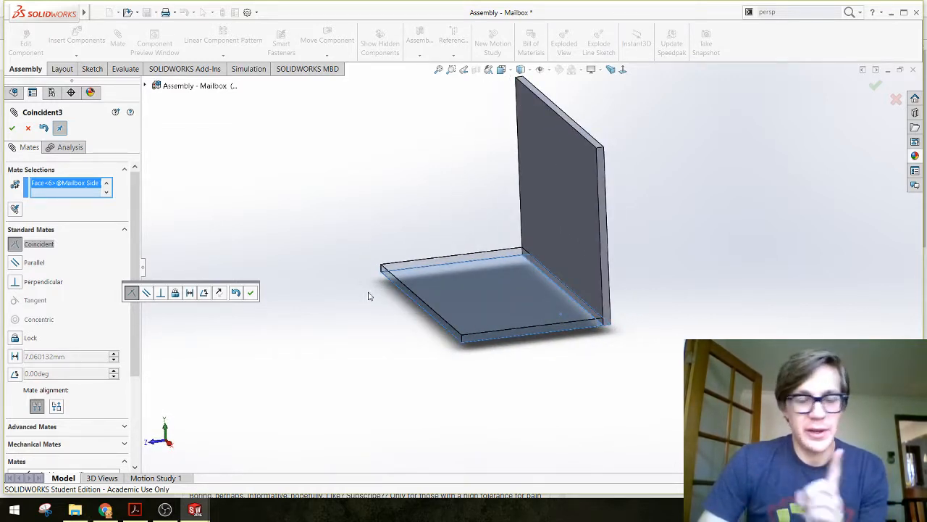
pyautogui.moveTo(370, 297); pyautogui.dragTo(362, 265, button='middle')
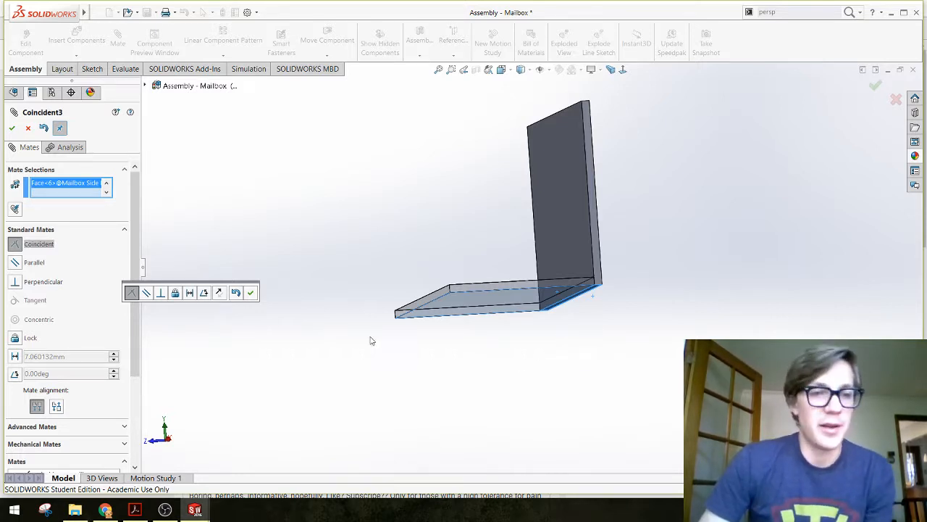
pyautogui.scroll(-4, 584, 316)
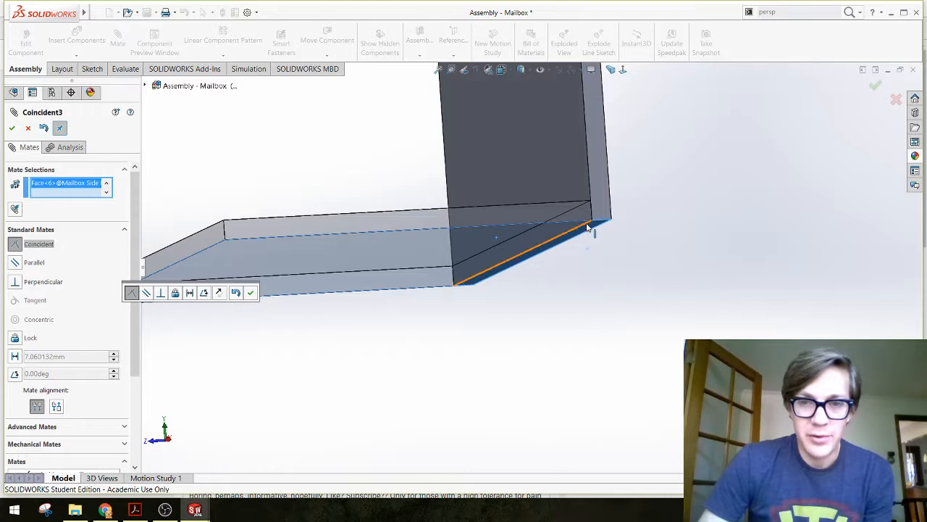
pyautogui.click(190, 293)
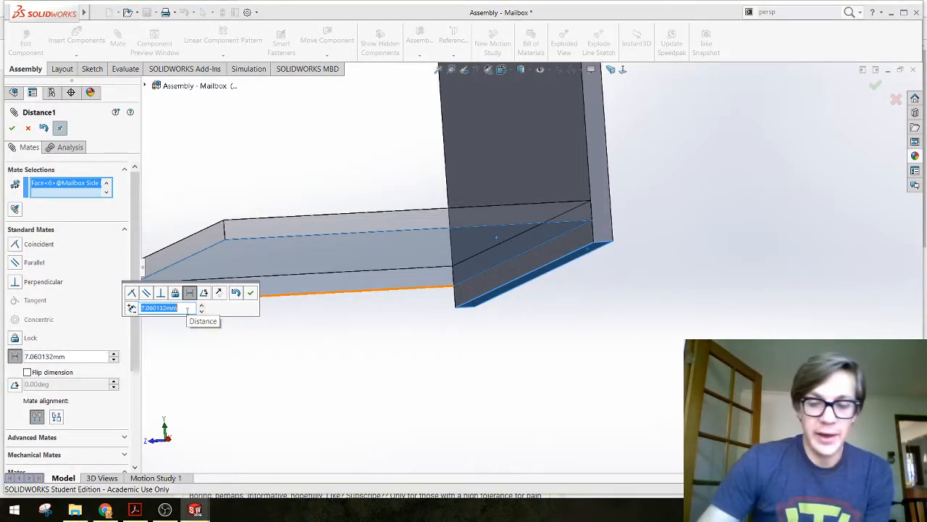
pyautogui.write('5')
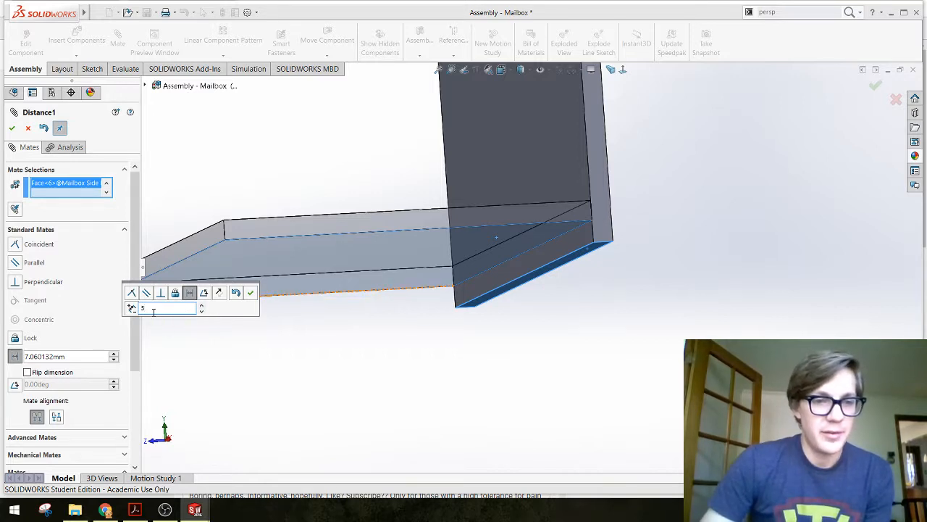
pyautogui.press('Return')
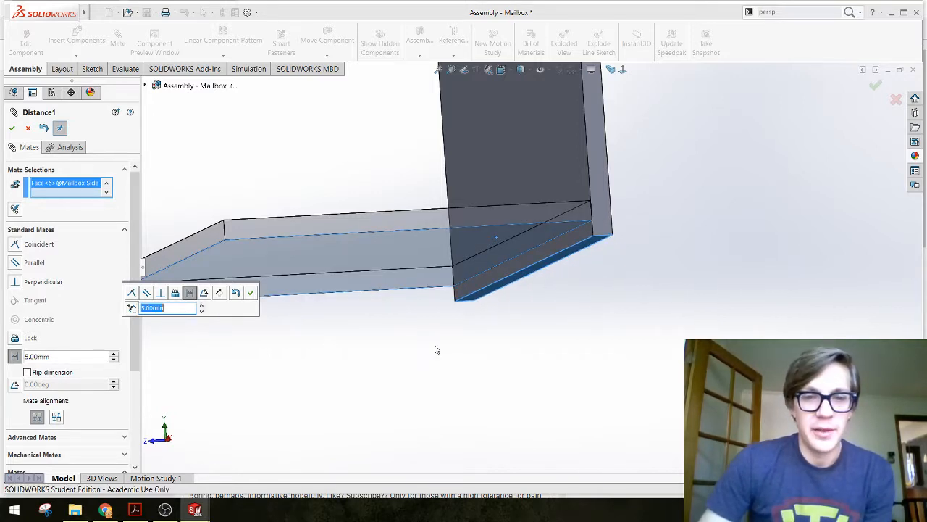
pyautogui.click(252, 294)
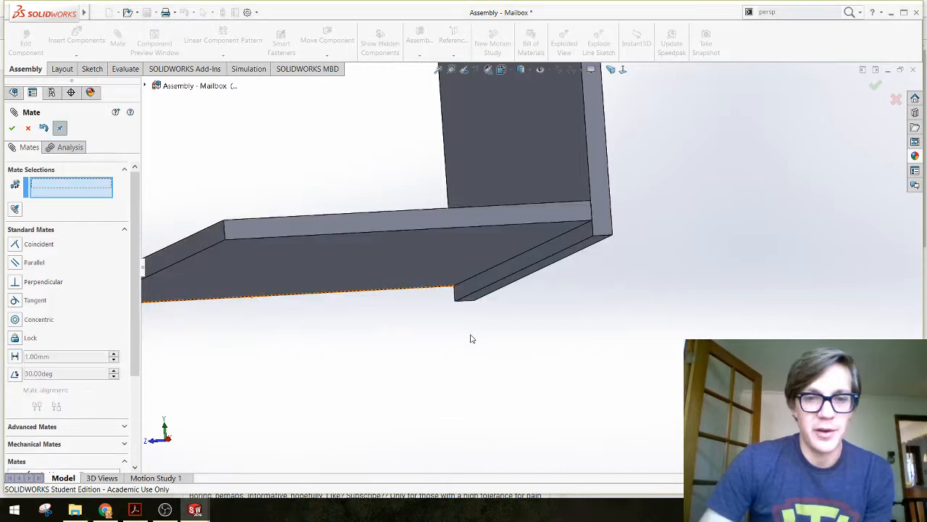
# Try to move the side panel to check whether it is fully constrained to the base plate.
pyautogui.moveTo(470, 335)
pyautogui.mouseDown(button='middle')
pyautogui.moveTo(437, 323)
pyautogui.moveTo(452, 348)
pyautogui.moveTo(484, 335)
pyautogui.mouseUp(button='middle')
pyautogui.moveTo(578, 247); pyautogui.dragTo(600, 227)
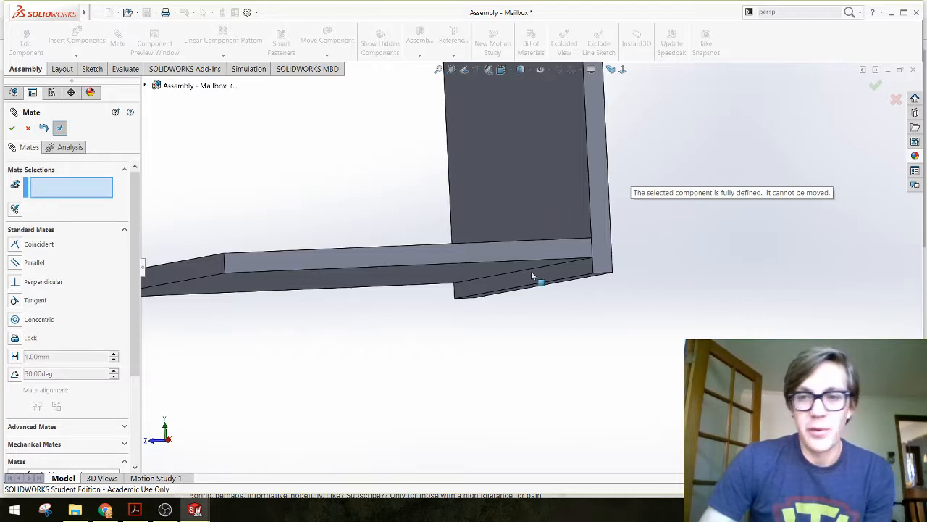
pyautogui.moveTo(528, 212); pyautogui.dragTo(510, 358)
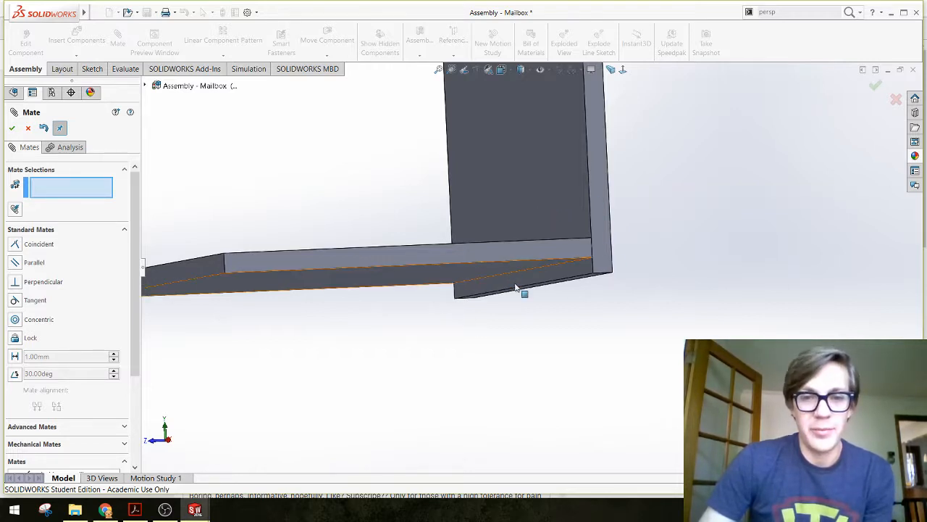
# Turn on the perspective display, finish mating and save the mailbox assembly.
pyautogui.moveTo(565, 373); pyautogui.dragTo(488, 275, button='middle')
pyautogui.click(611, 69)
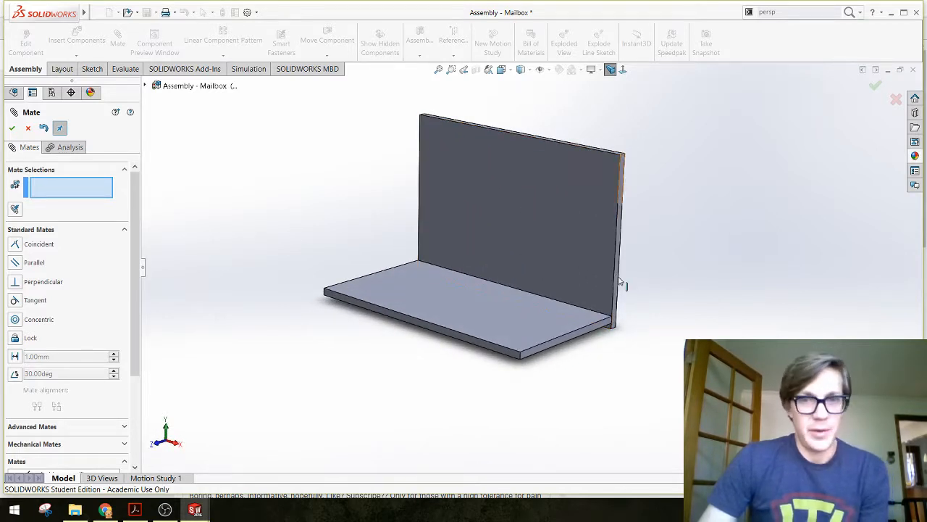
pyautogui.click(11, 128)
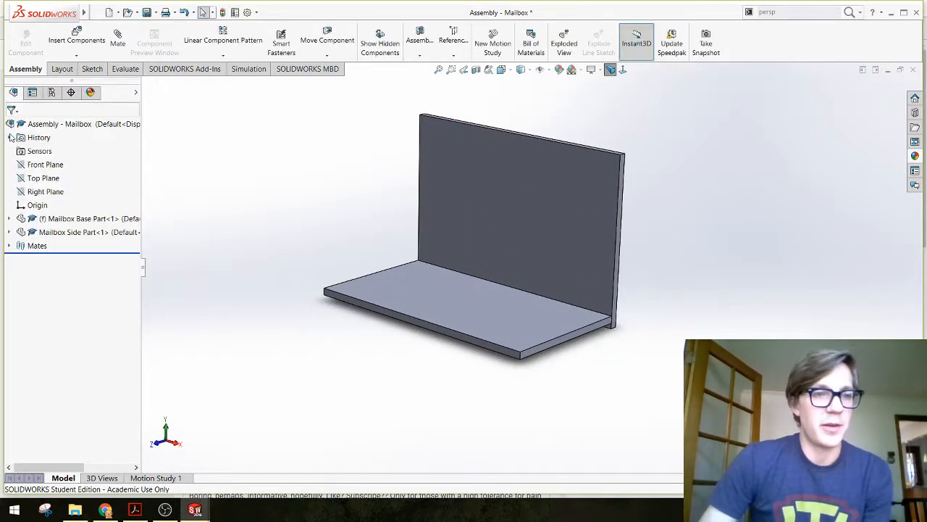
pyautogui.moveTo(312, 263); pyautogui.dragTo(291, 249, button='middle')
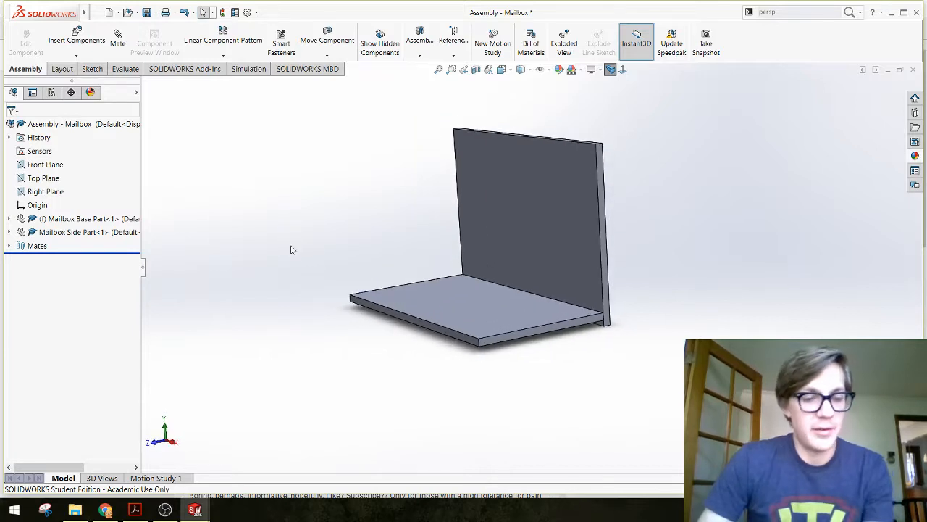
pyautogui.hotkey('ctrl', 's')
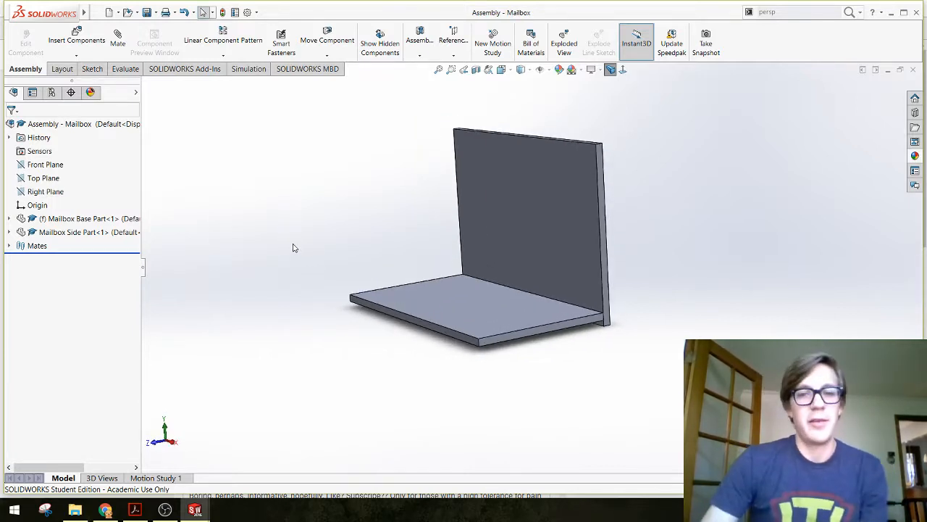
pyautogui.moveTo(312, 292); pyautogui.dragTo(314, 355, button='middle')
pyautogui.scroll(4, 534, 330)
pyautogui.scroll(-4, 514, 289)
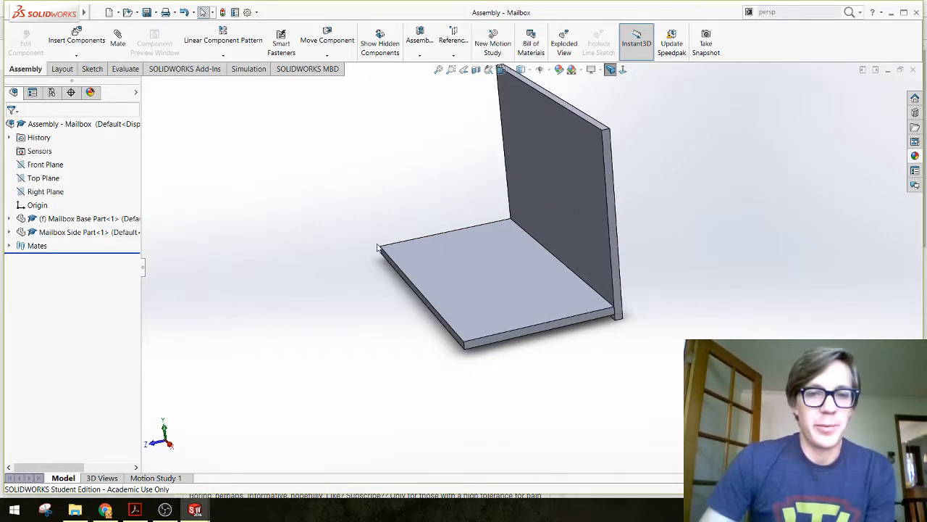
pyautogui.moveTo(463, 205)
pyautogui.mouseDown(button='middle')
pyautogui.moveTo(490, 197)
pyautogui.moveTo(472, 190)
pyautogui.mouseUp(button='middle')
pyautogui.scroll(4, 620, 249)
pyautogui.scroll(-4, 552, 311)
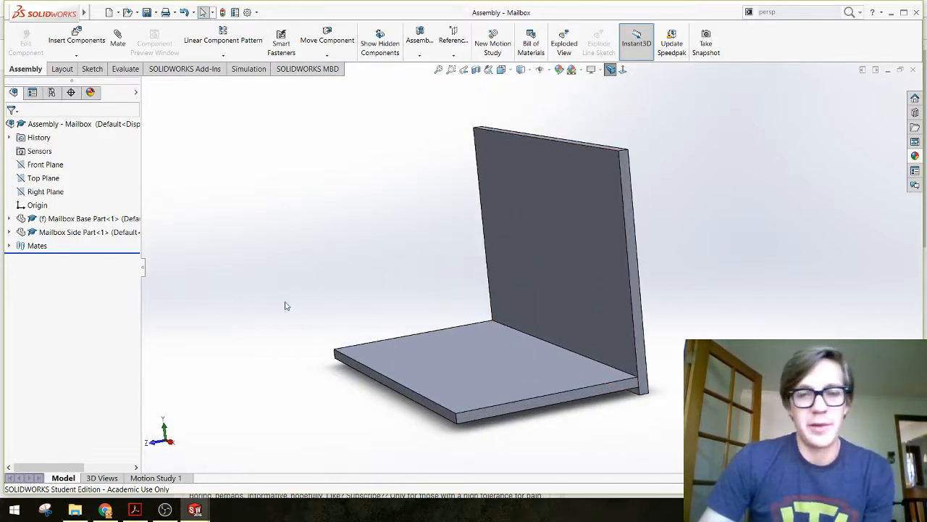
pyautogui.moveTo(302, 321); pyautogui.dragTo(235, 320, button='middle')
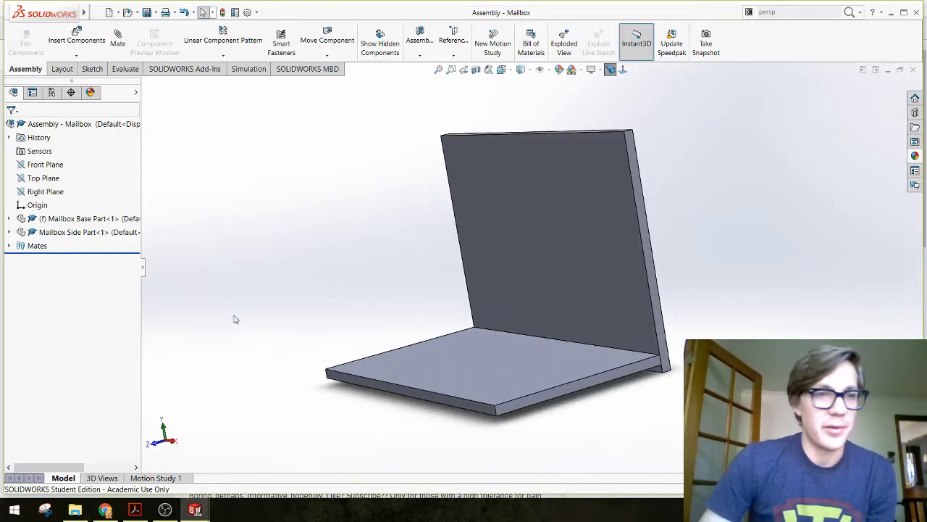
# Create a new part document and start a sketch on its Front Plane.
pyautogui.click(109, 12)
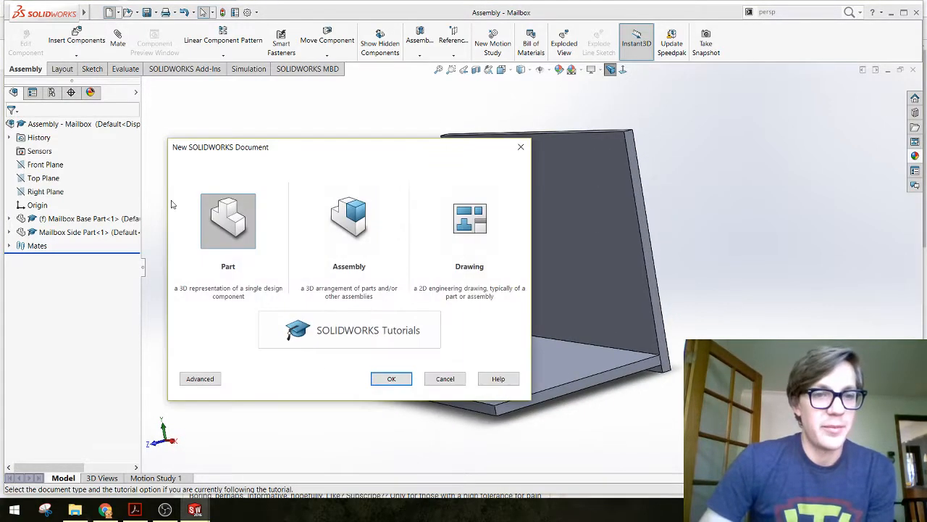
pyautogui.click(394, 378)
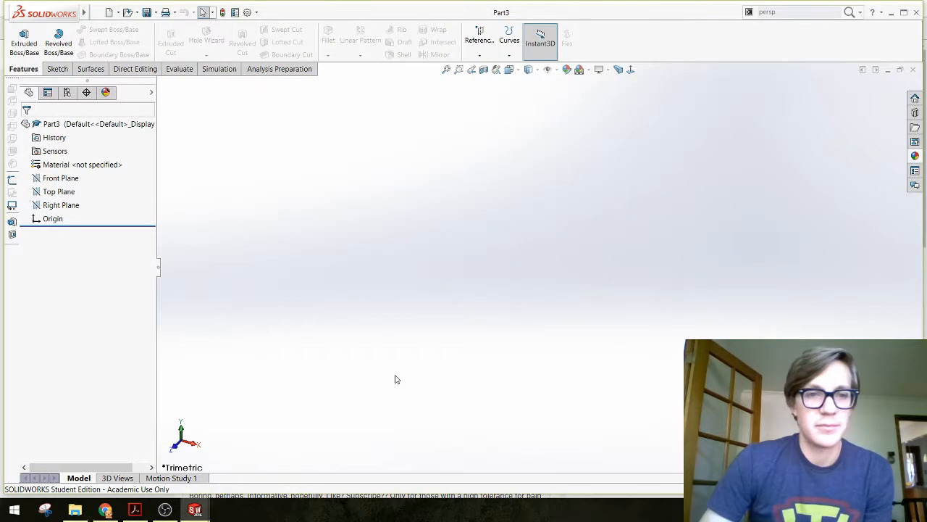
pyautogui.click(55, 192)
pyautogui.click(47, 181)
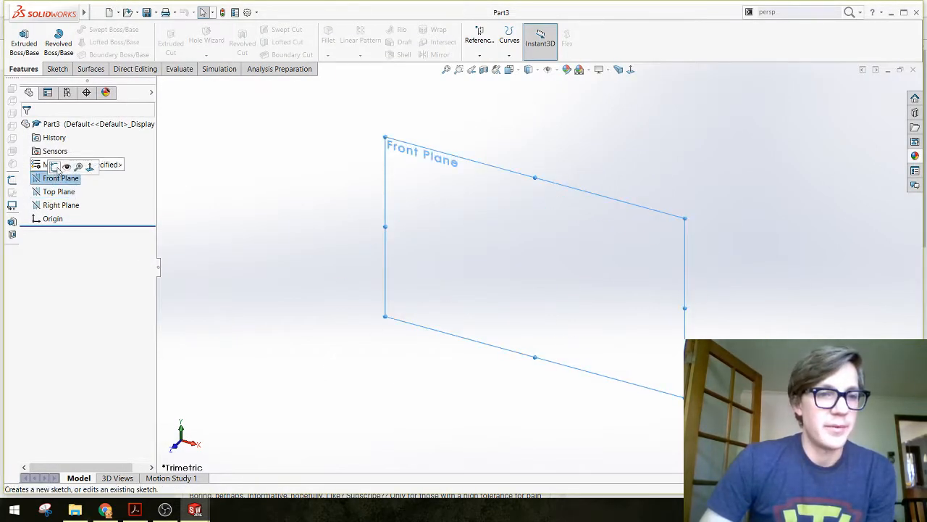
pyautogui.click(78, 166)
# Sketch a slightly upright corner rectangle with its lower-left corner on the origin.
pyautogui.click(94, 42)
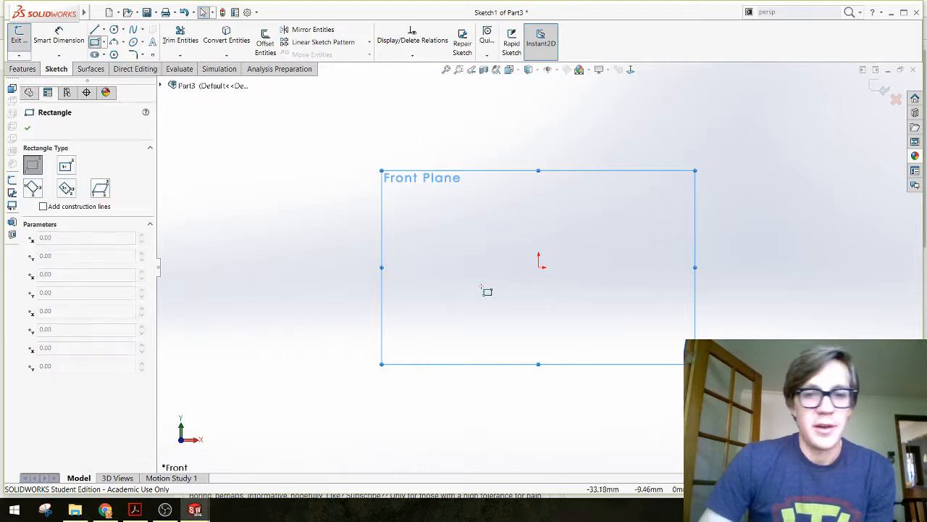
pyautogui.click(539, 268)
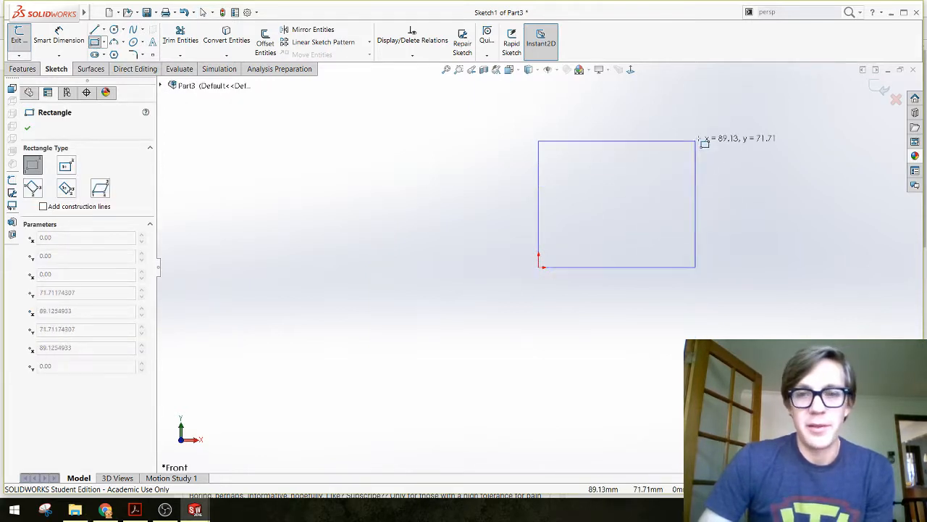
pyautogui.click(701, 91)
pyautogui.scroll(6, 653, 200)
pyautogui.scroll(-3, 637, 206)
pyautogui.press('Escape')
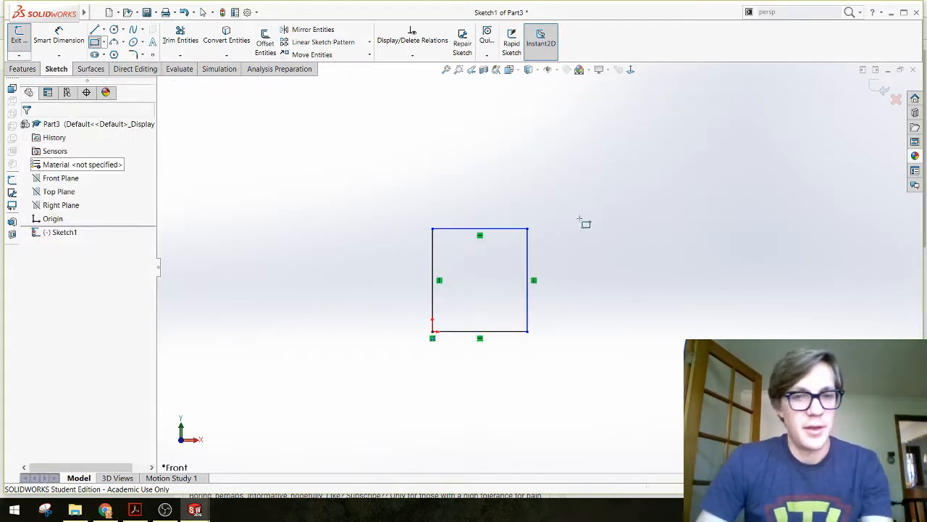
# Sketch two sloping lines, each about 84 mm long, from the rectangle's upper corners to a peak centred above it.
pyautogui.press('l')
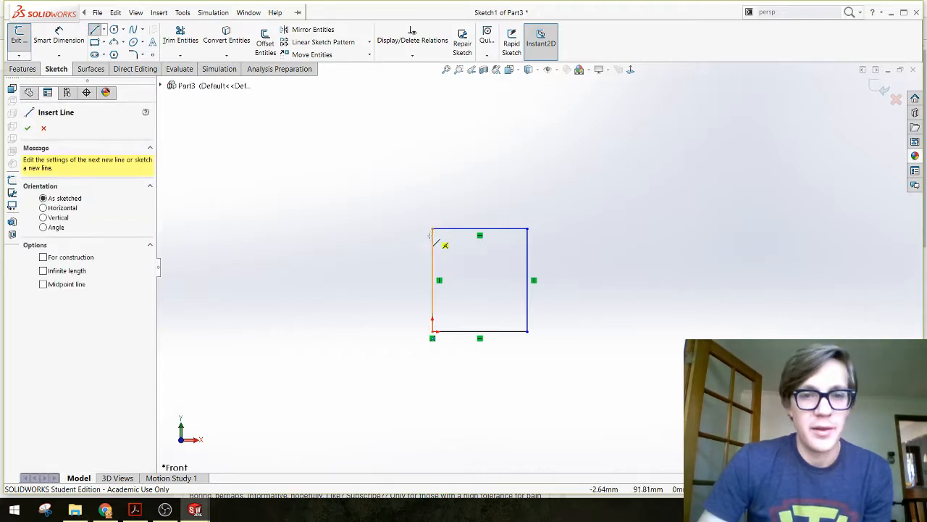
pyautogui.click(433, 229)
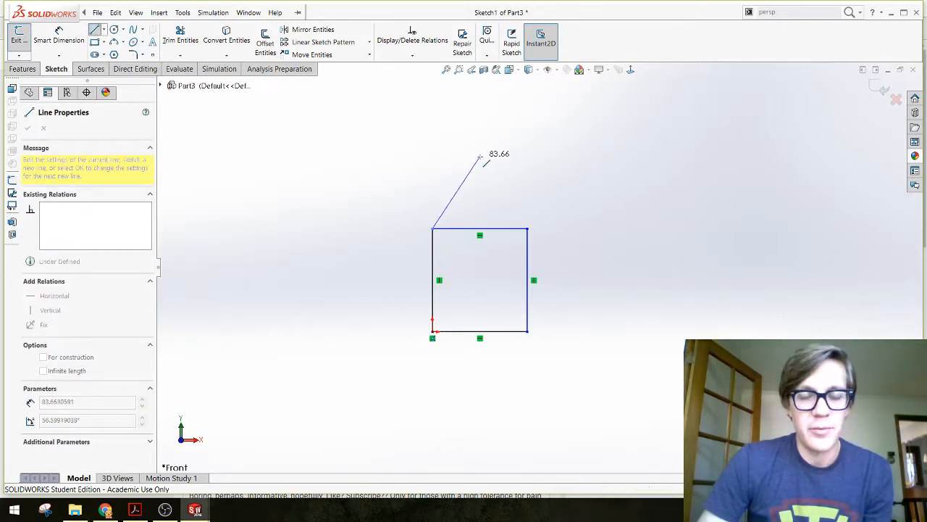
pyautogui.click(480, 155)
pyautogui.click(527, 229)
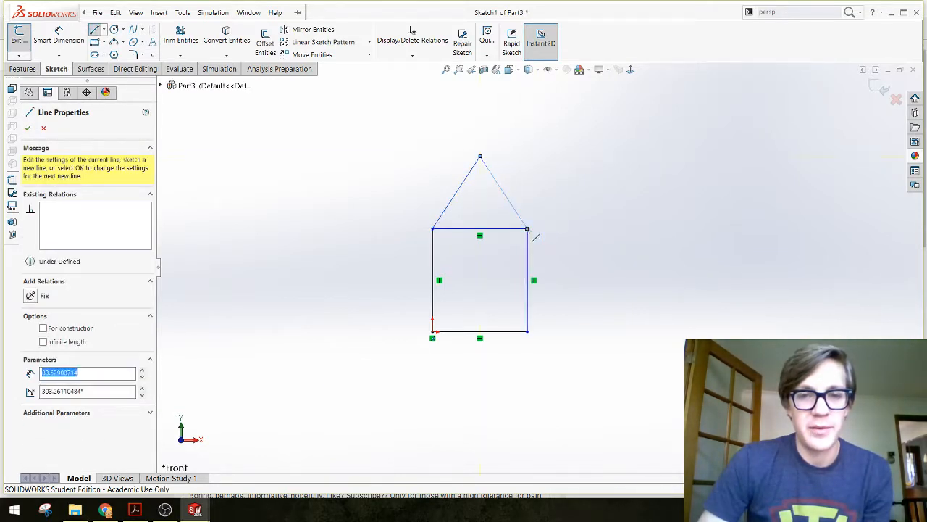
pyautogui.press('Escape')
# Add a vertical relation between the peak and the midpoint of the rectangle's upper edge, and move the peak to test it.
pyautogui.scroll(-2, 498, 243)
pyautogui.scroll(-1, 498, 243)
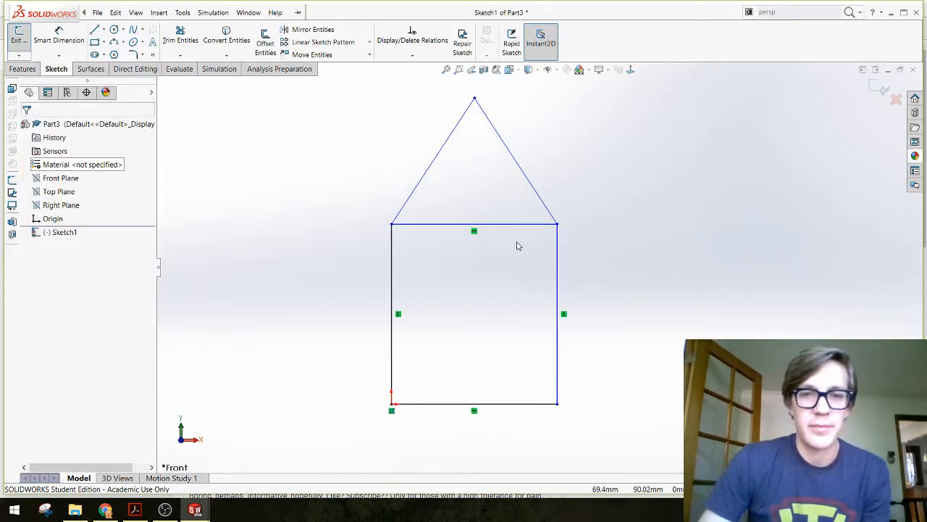
pyautogui.click(475, 99)
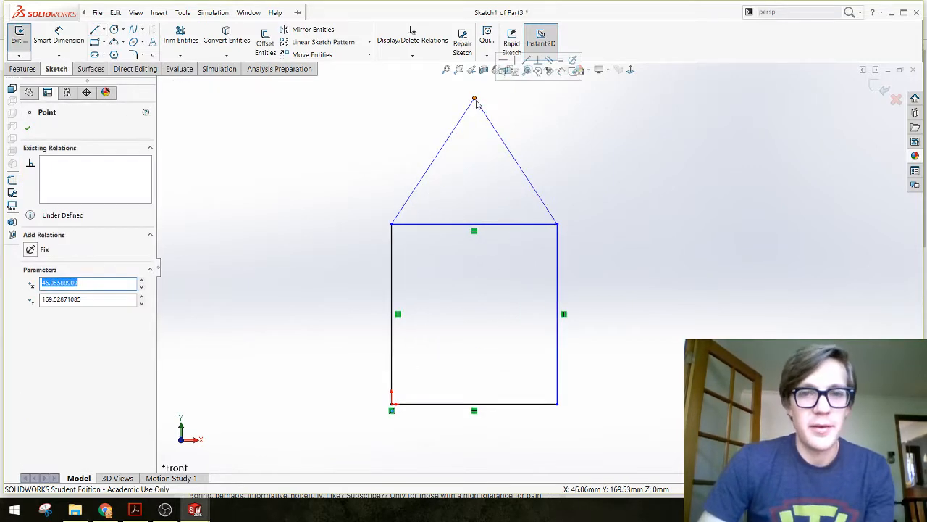
pyautogui.keyDown('ctrl'); pyautogui.click(474, 224); pyautogui.keyUp('ctrl')
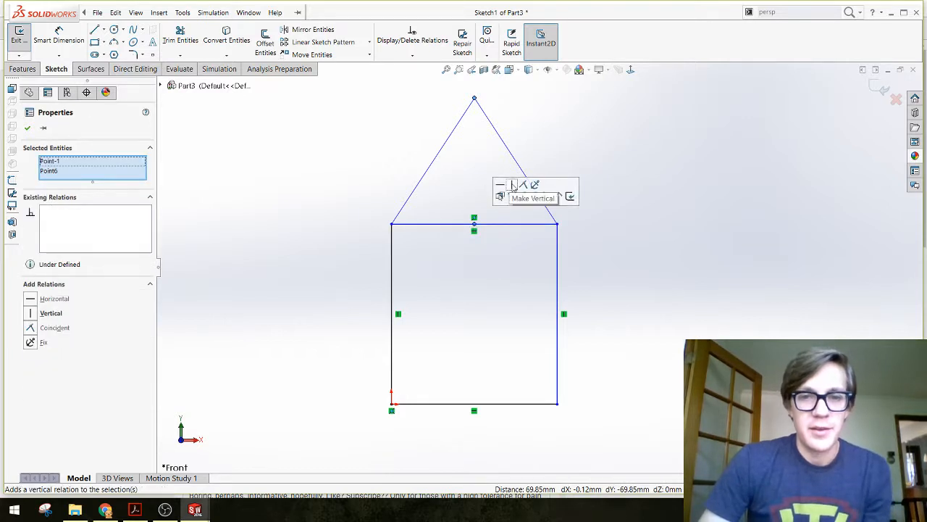
pyautogui.click(514, 186)
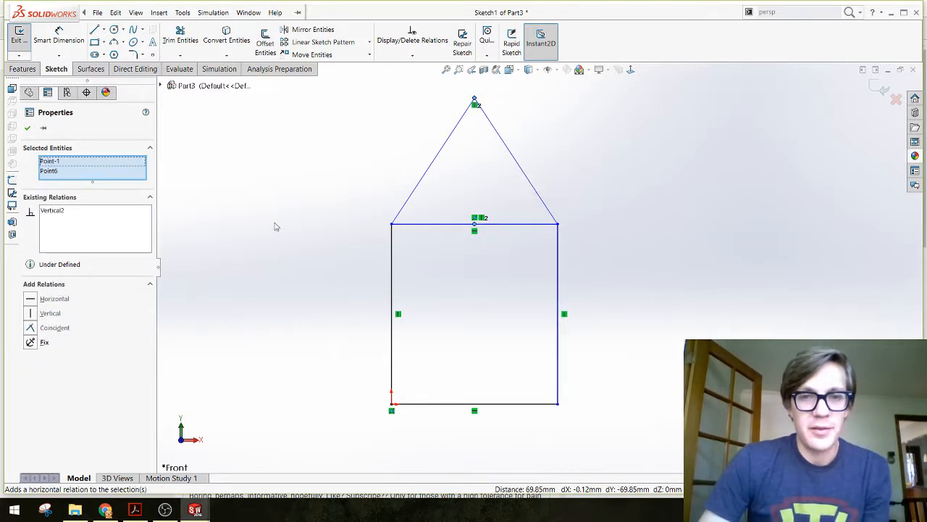
pyautogui.click(308, 216)
pyautogui.moveTo(476, 101)
pyautogui.mouseDown()
pyautogui.moveTo(565, 126)
pyautogui.moveTo(412, 134)
pyautogui.moveTo(606, 153)
pyautogui.moveTo(468, 103)
pyautogui.mouseUp()
# Dimension the rectangle's bottom edge with the width 115+6.35+6.35 mm.
pyautogui.click(59, 36)
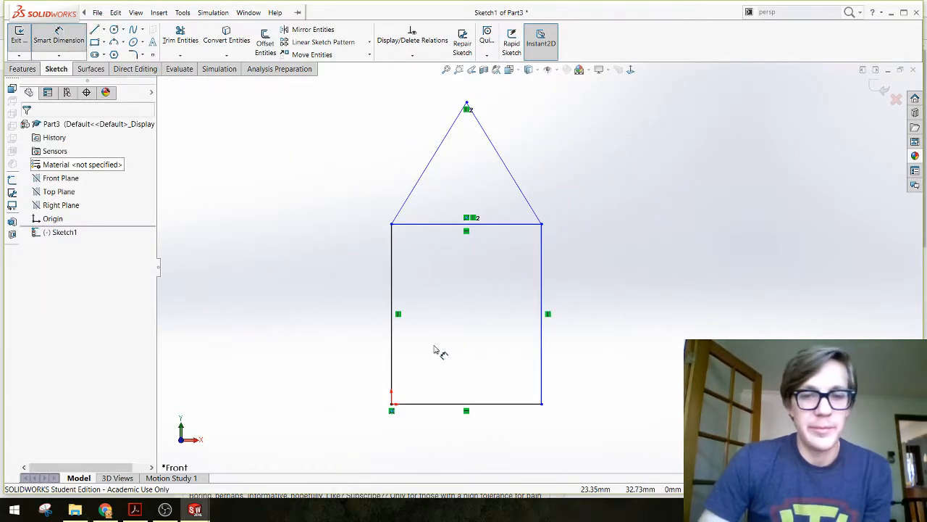
pyautogui.click(523, 404)
pyautogui.click(471, 444)
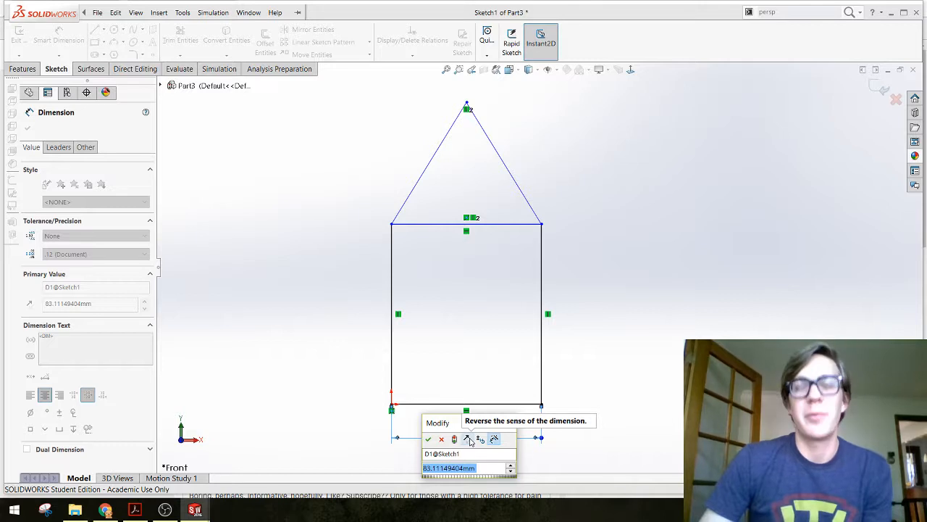
pyautogui.write('115')
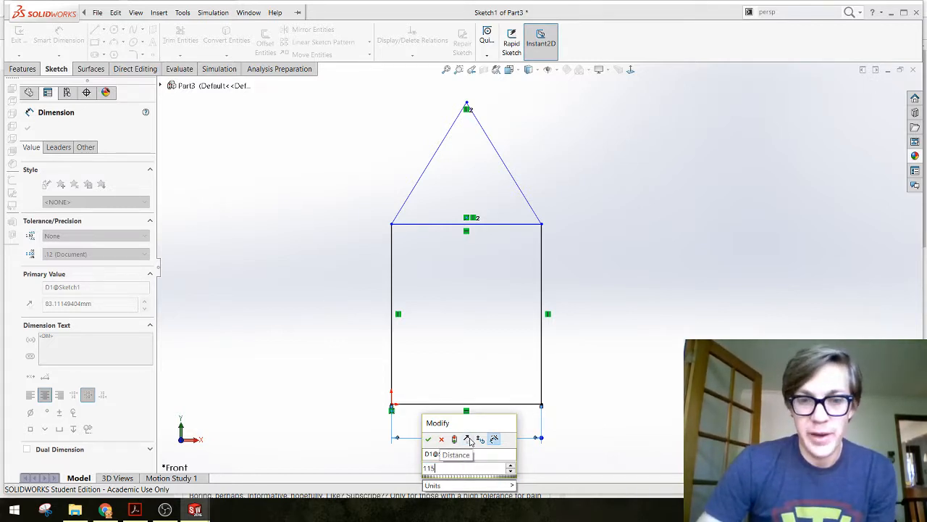
pyautogui.write('+')
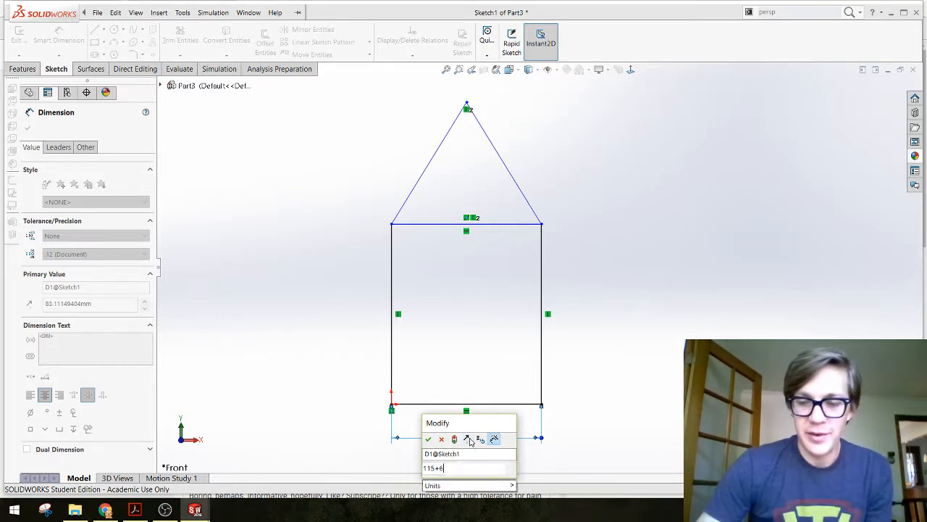
pyautogui.write('6.35+6.35')
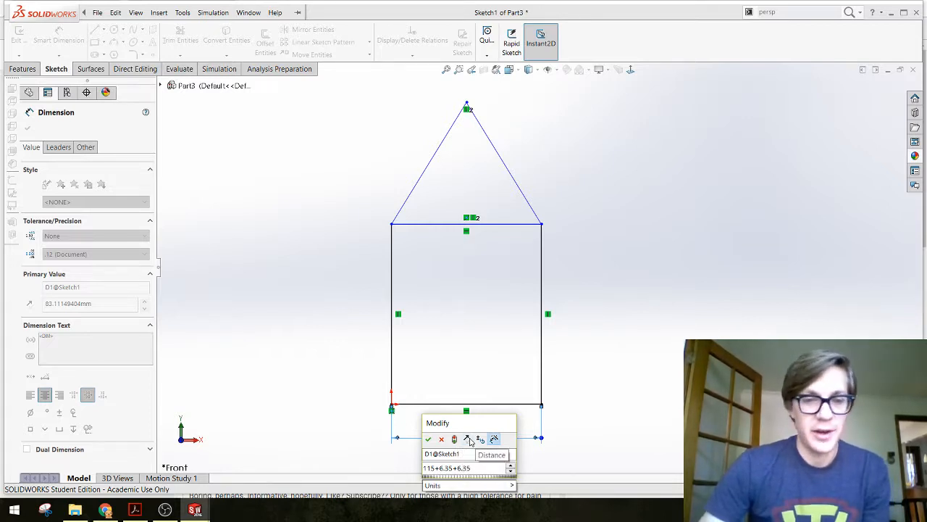
pyautogui.click(428, 438)
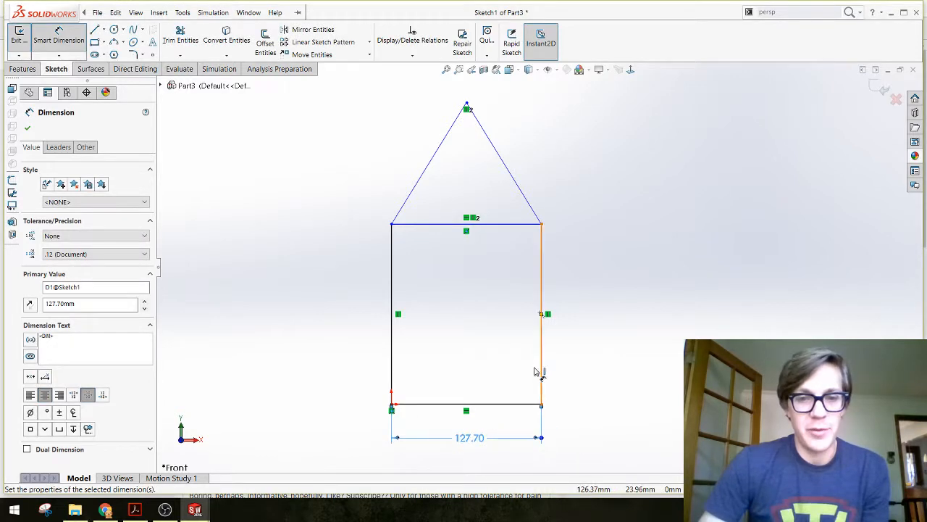
# Dimension the rectangle's left vertical edge at 150 mm.
pyautogui.click(392, 252)
pyautogui.click(353, 293)
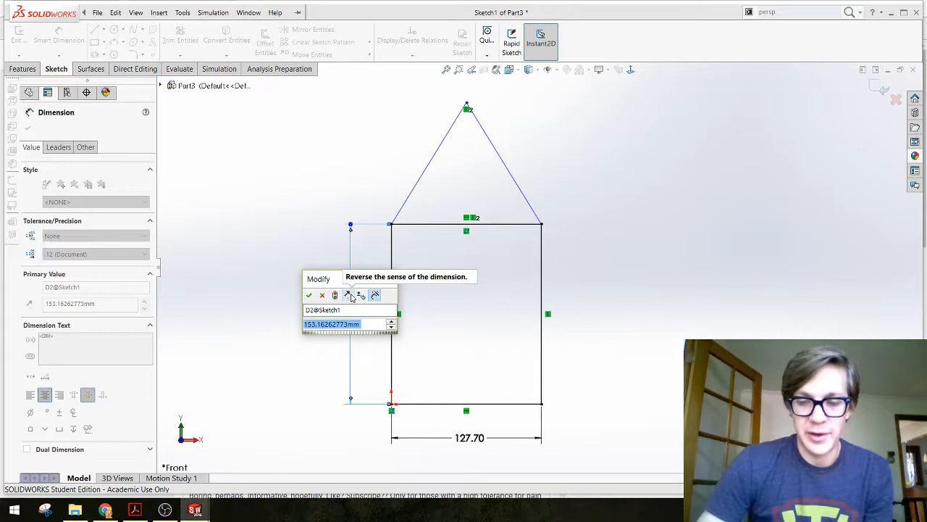
pyautogui.write('1')
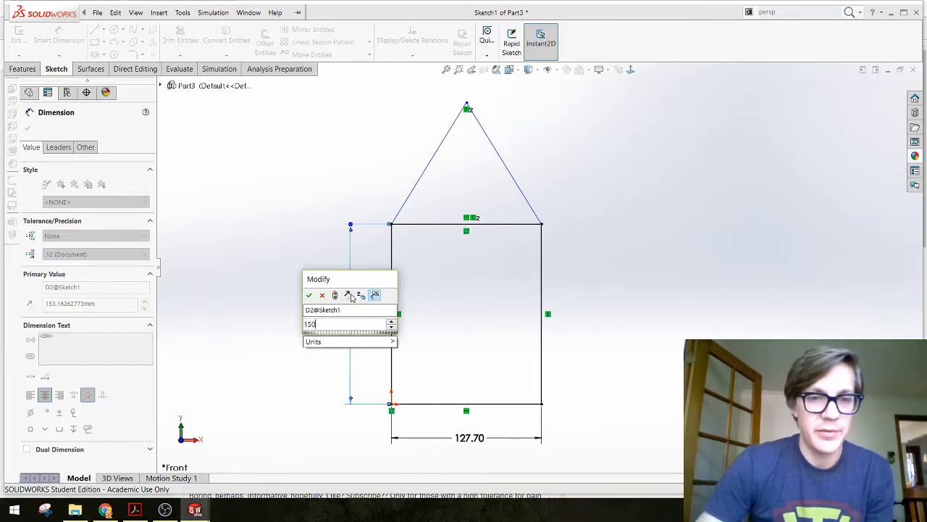
pyautogui.write('50')
pyautogui.press('Return')
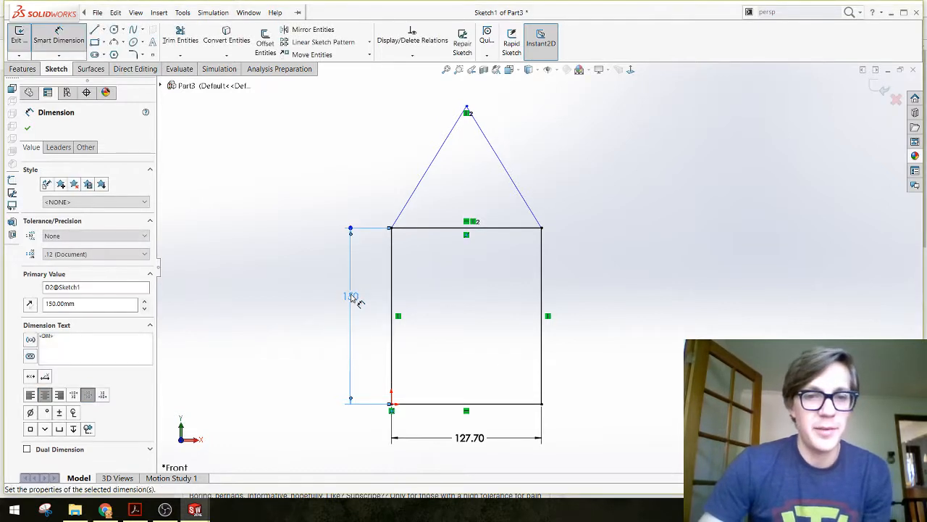
# Dimension the height of the peak above the rectangle's upper edge at 75 mm.
pyautogui.click(467, 108)
pyautogui.click(441, 228)
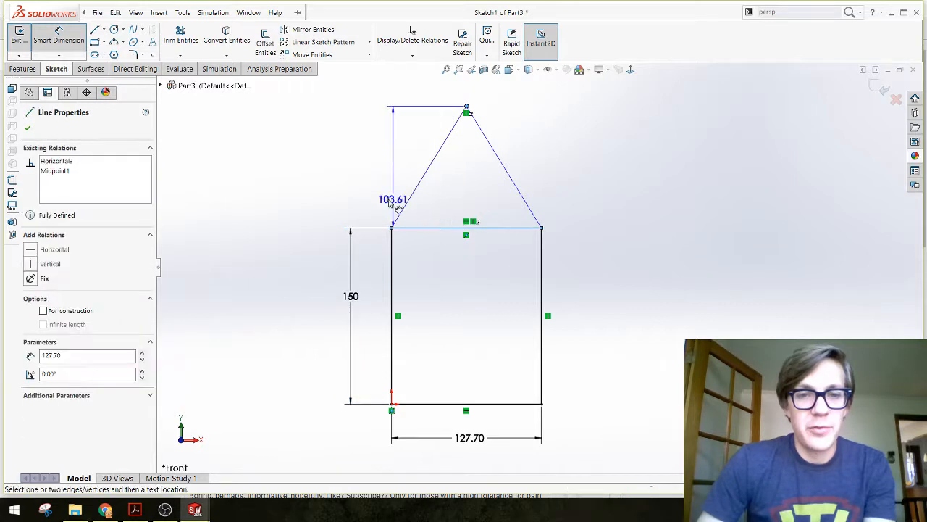
pyautogui.click(337, 172)
pyautogui.write('75')
pyautogui.press('Return')
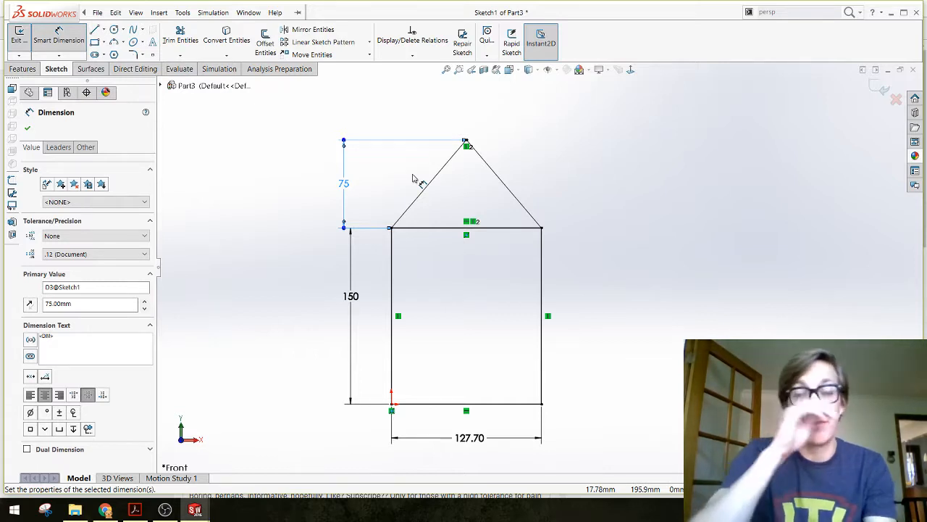
pyautogui.press('Escape')
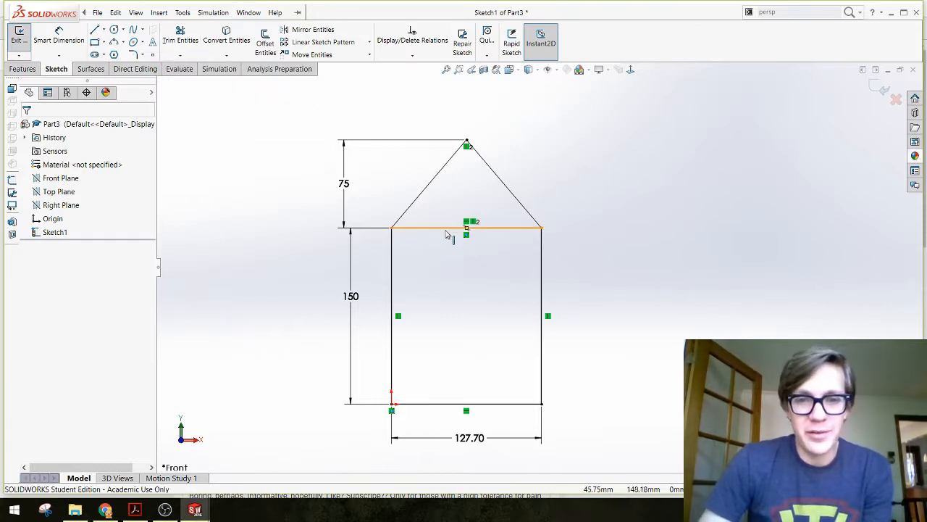
# Try trimming away the line between the rectangle and the gable, and undo it after moving the peak.
pyautogui.click(174, 33)
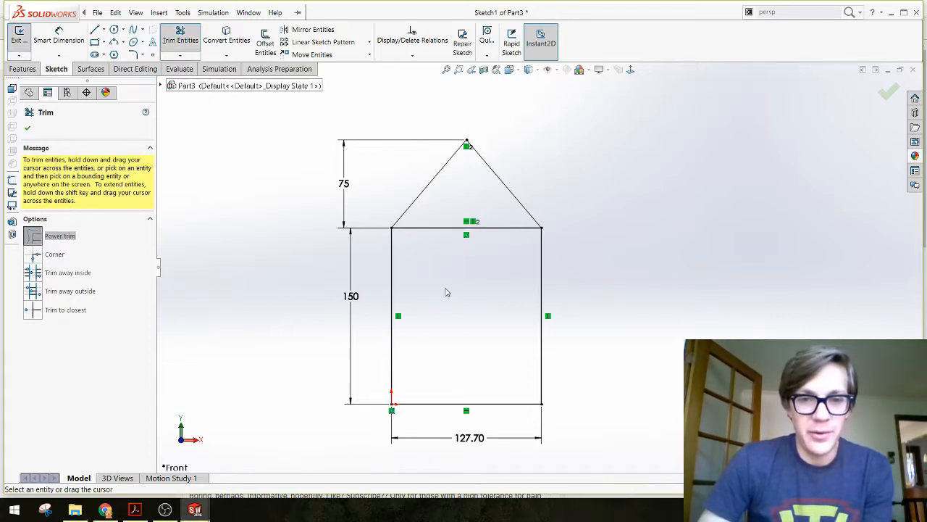
pyautogui.moveTo(446, 292)
pyautogui.mouseDown()
pyautogui.moveTo(451, 258)
pyautogui.moveTo(495, 210)
pyautogui.moveTo(415, 234)
pyautogui.mouseUp()
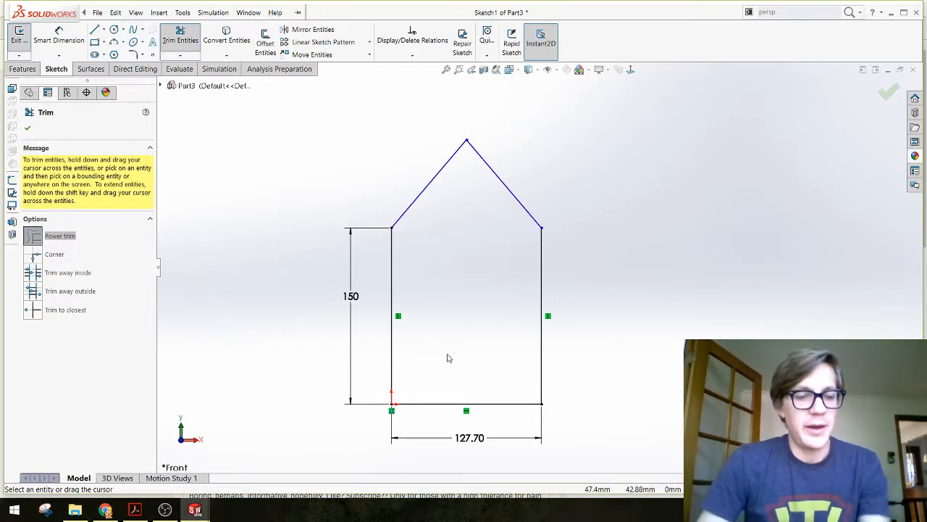
pyautogui.press('Escape')
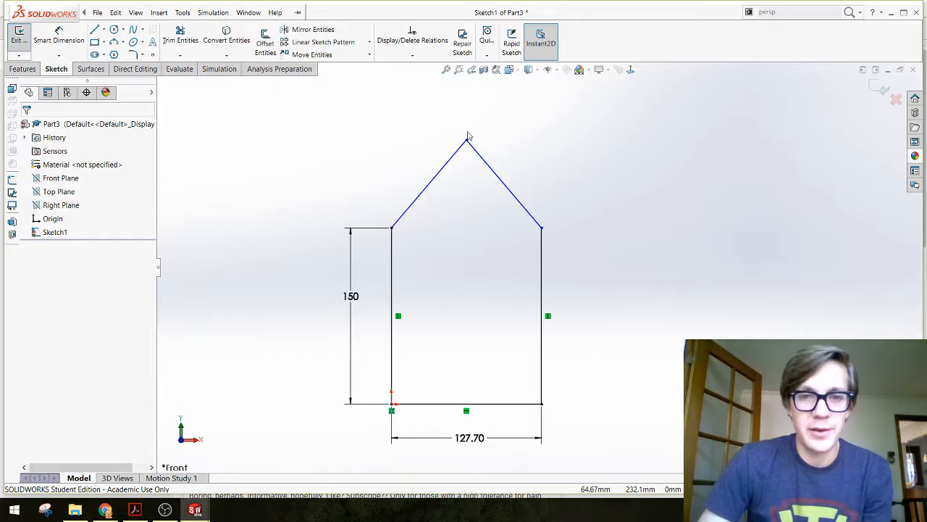
pyautogui.moveTo(467, 141); pyautogui.dragTo(453, 129)
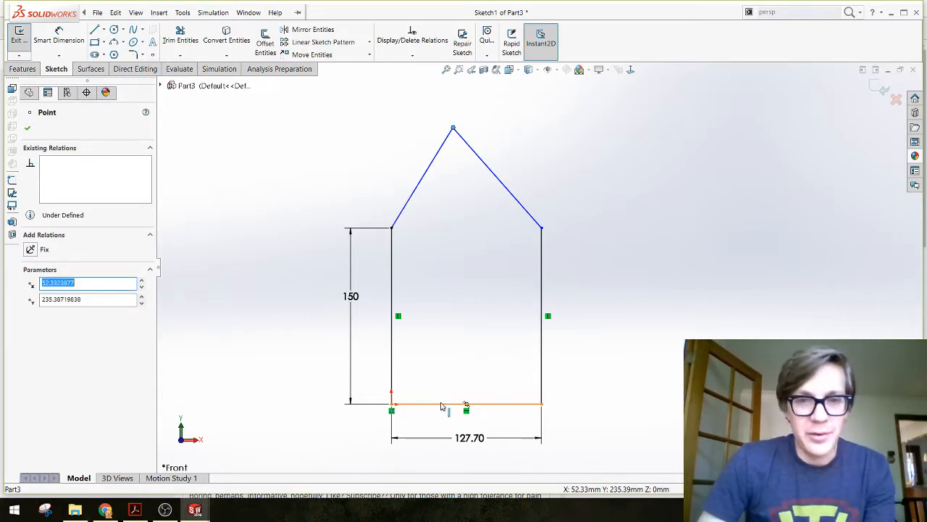
pyautogui.hotkey('ctrl', 'z')
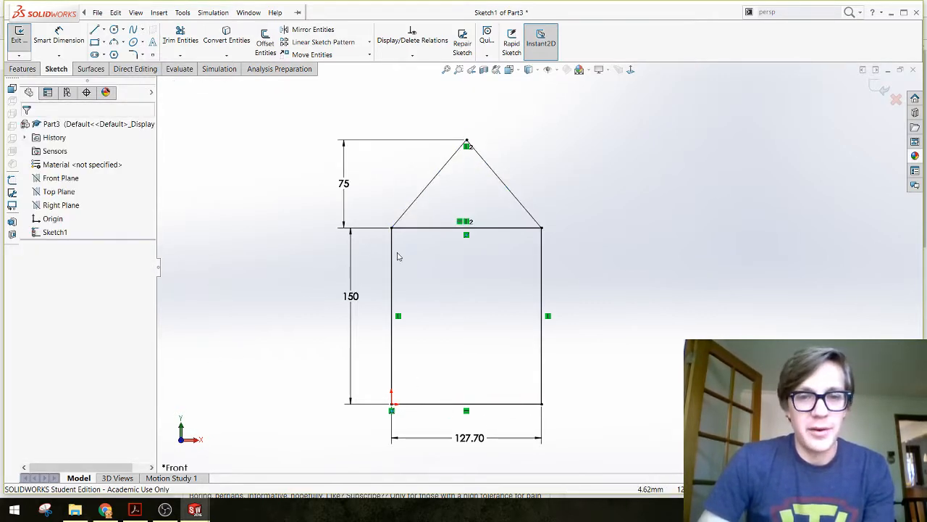
# Convert the horizontal line between the rectangle and the gable to construction geometry.
pyautogui.click(435, 229)
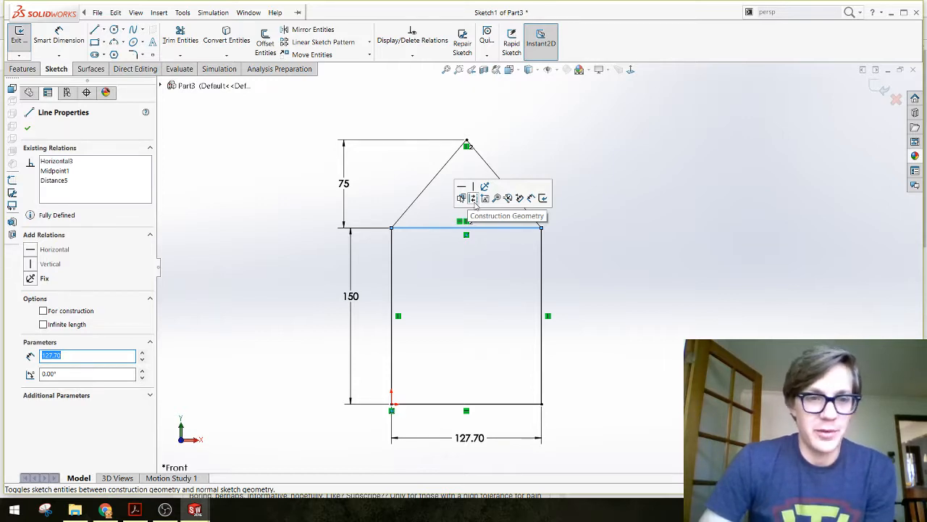
pyautogui.click(44, 311)
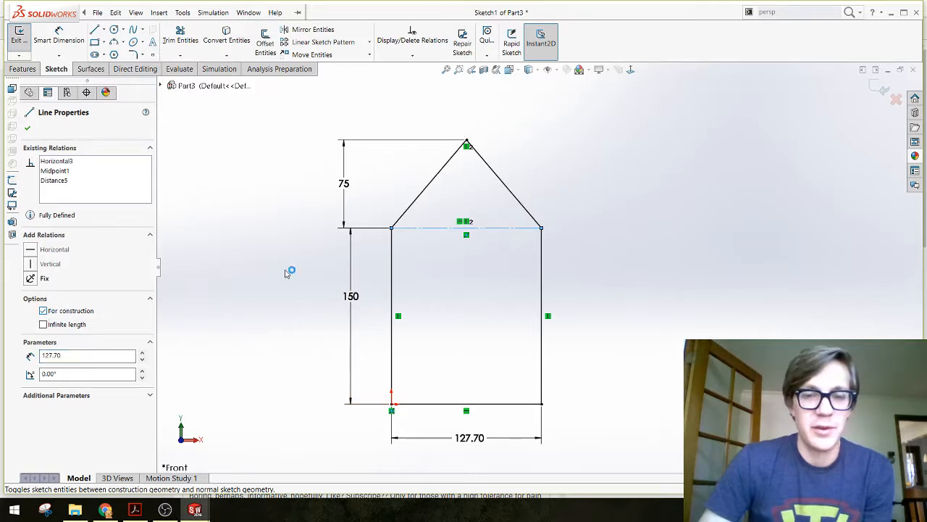
pyautogui.click(273, 253)
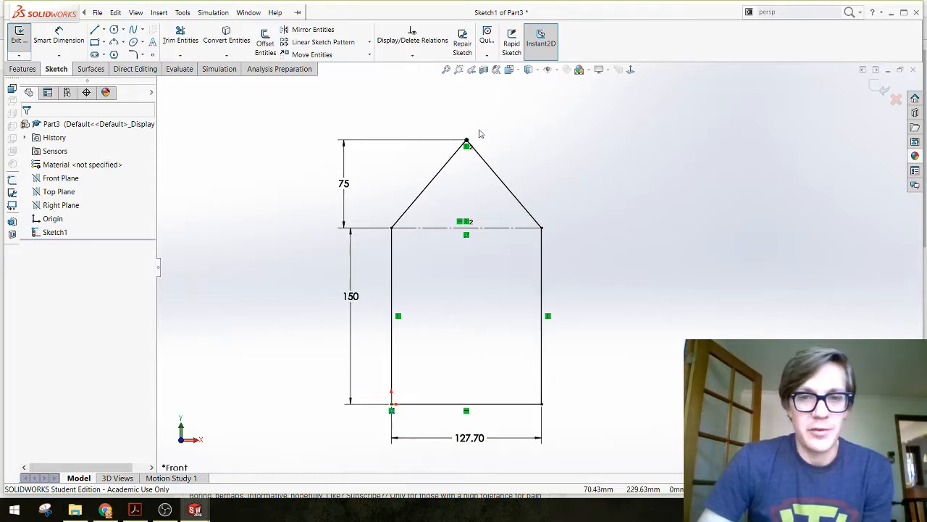
# Extrude the house-shaped profile as a blind boss 6.35 mm deep.
pyautogui.click(22, 70)
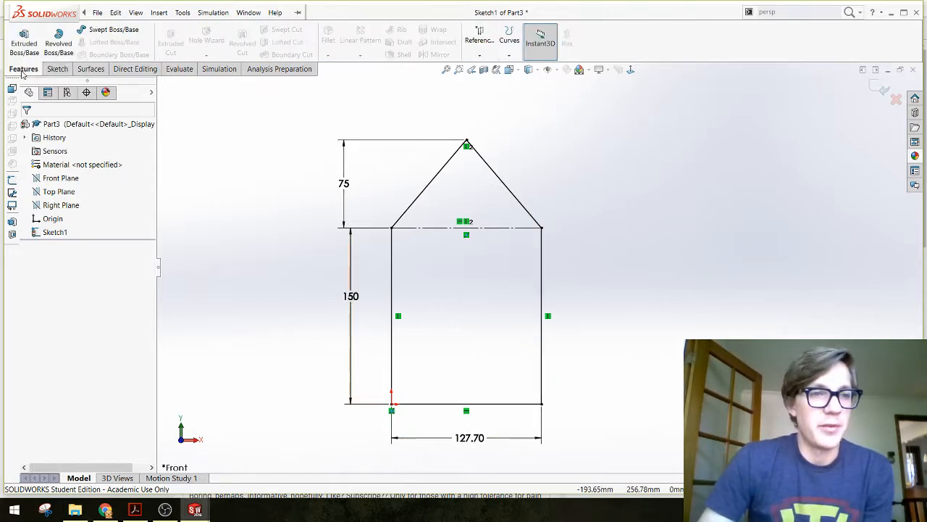
pyautogui.click(24, 43)
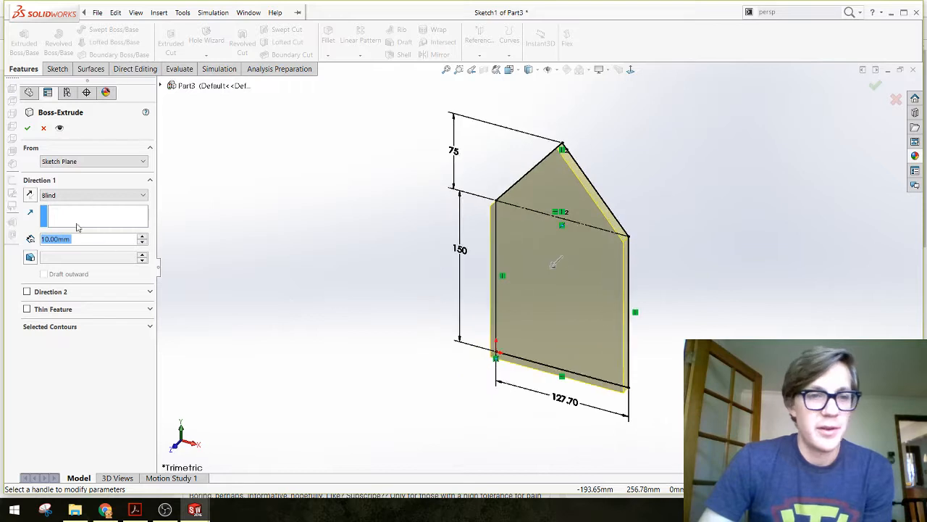
pyautogui.write('6.35')
pyautogui.press('Return')
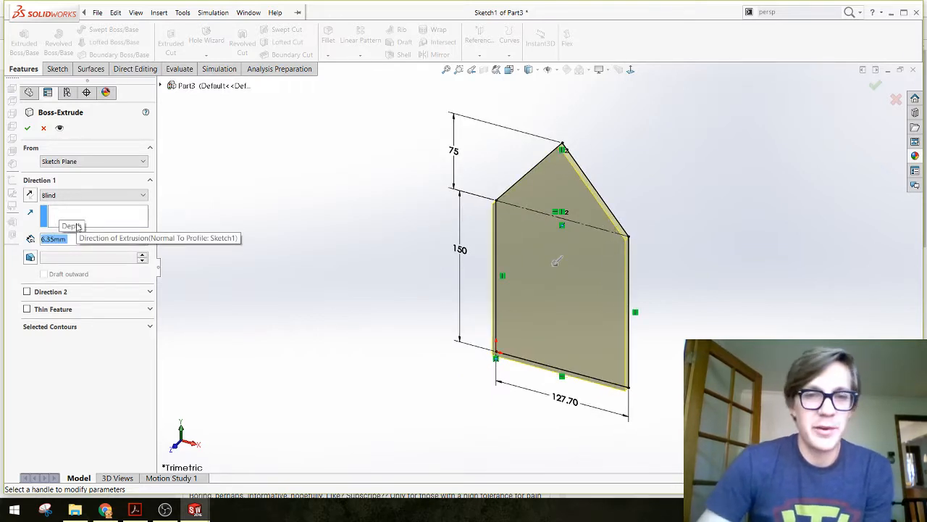
pyautogui.click(27, 128)
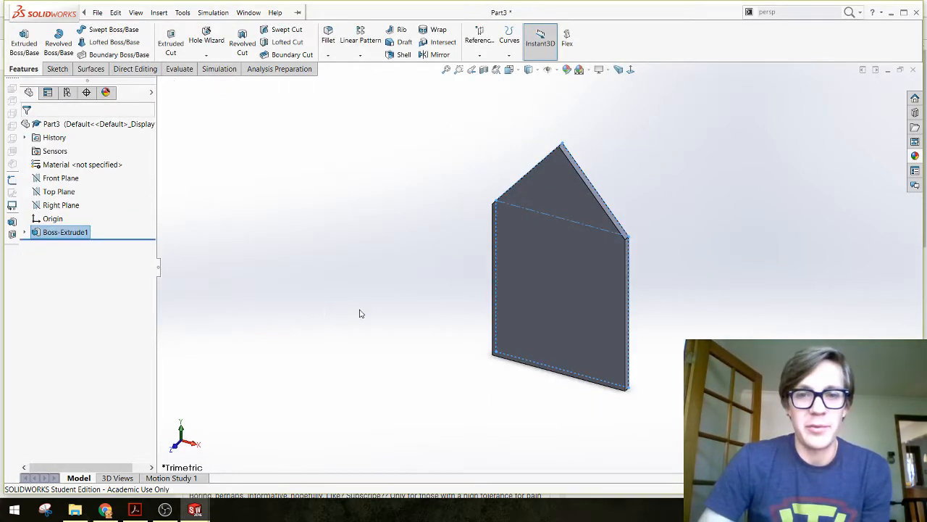
pyautogui.moveTo(420, 291); pyautogui.dragTo(423, 283, button='middle')
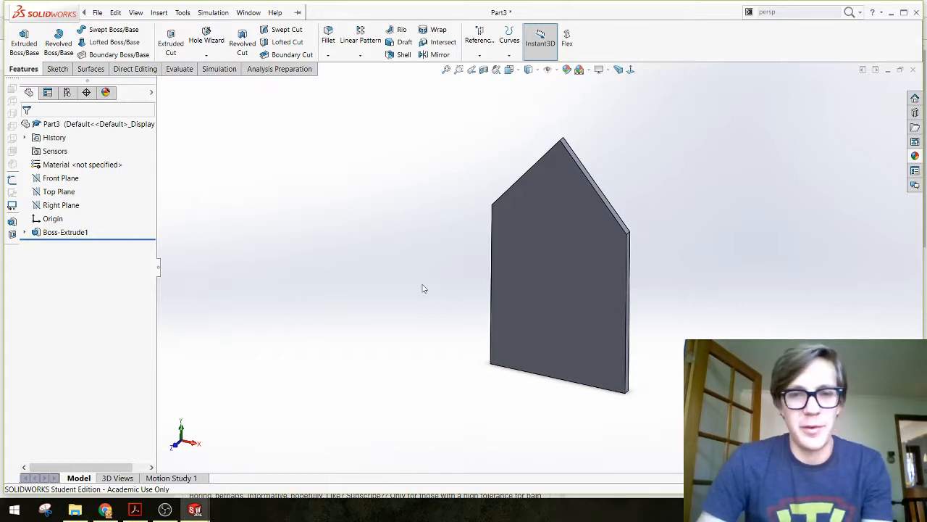
# Switch to the Mailbox Side Part document and show the dimensions of its Boss-Extrude1 feature.
pyautogui.hotkey('ctrl', 'Tab')
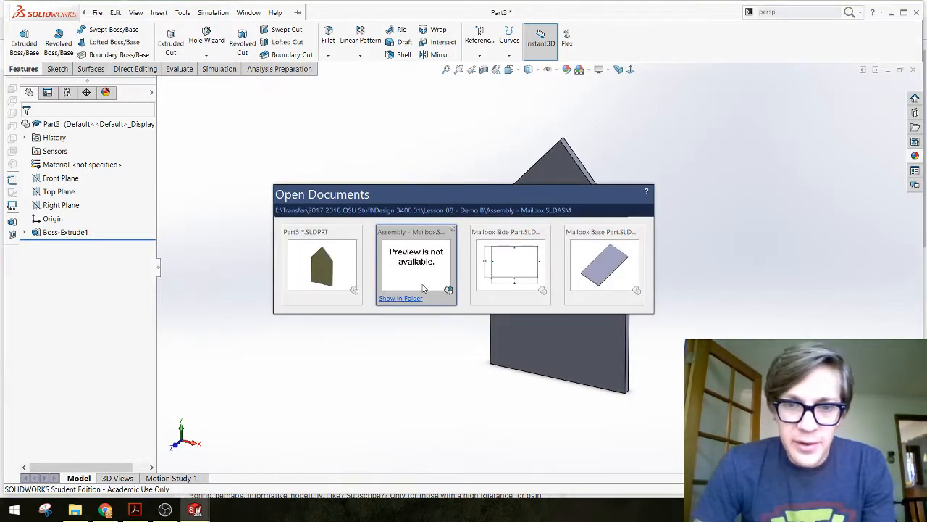
pyautogui.hotkey('ctrl', 'Tab')
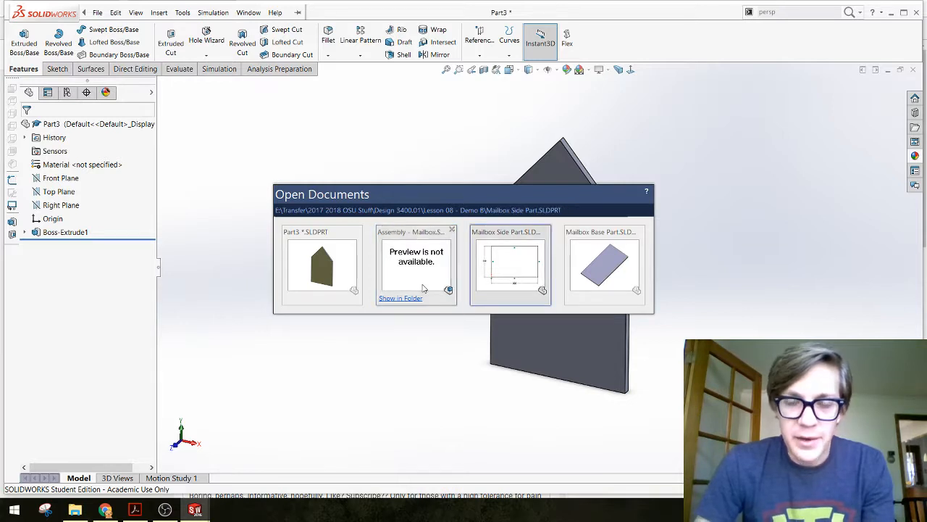
pyautogui.click(44, 233)
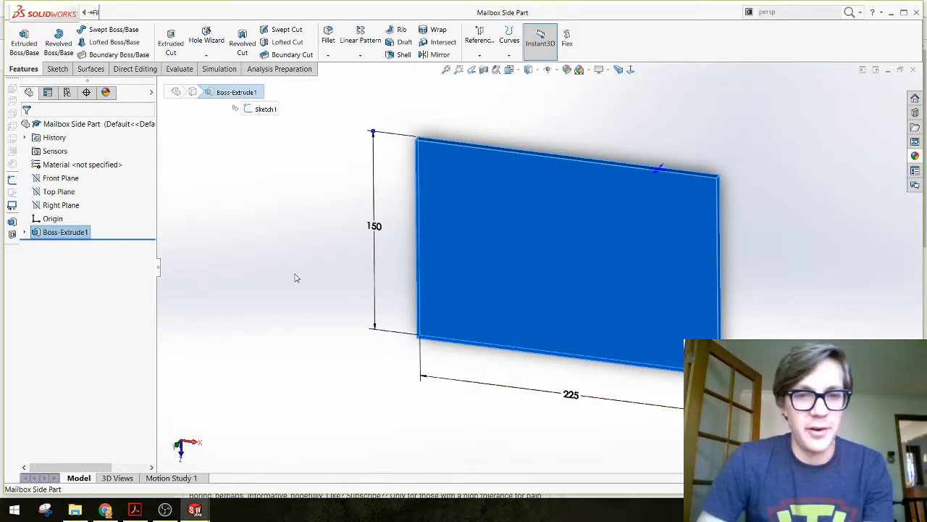
# Compare the Boss-Extrude1 dimensions of the house-shaped part and the Mailbox Side Part.
pyautogui.hotkey('ctrl', 'Tab')
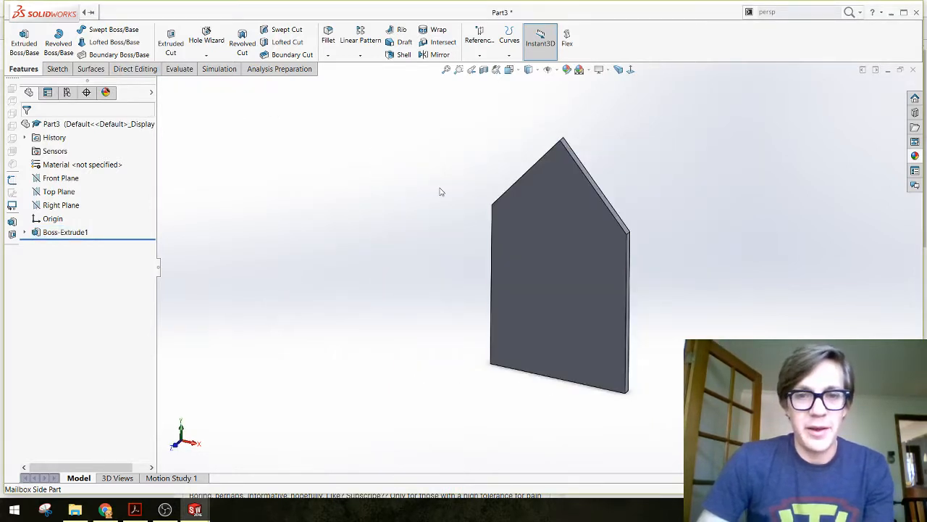
pyautogui.click(44, 232)
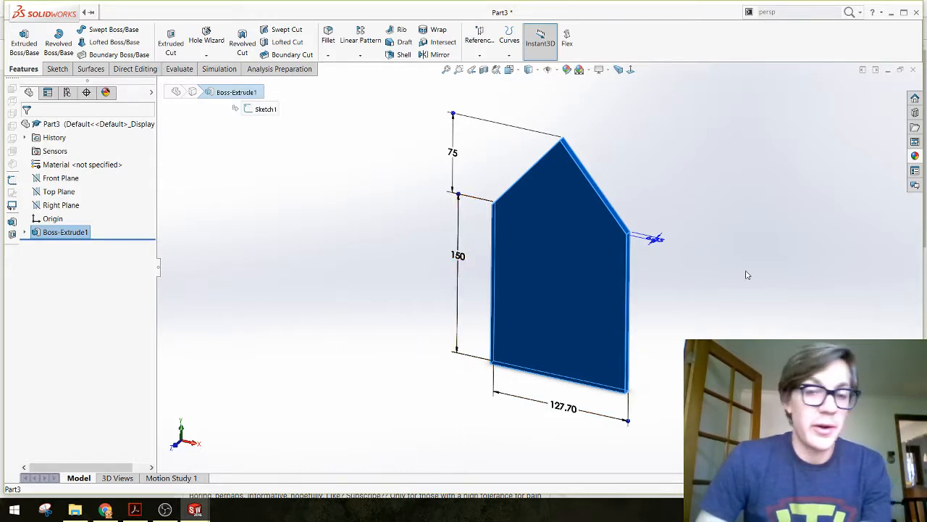
pyautogui.hotkey('ctrl', 'Tab')
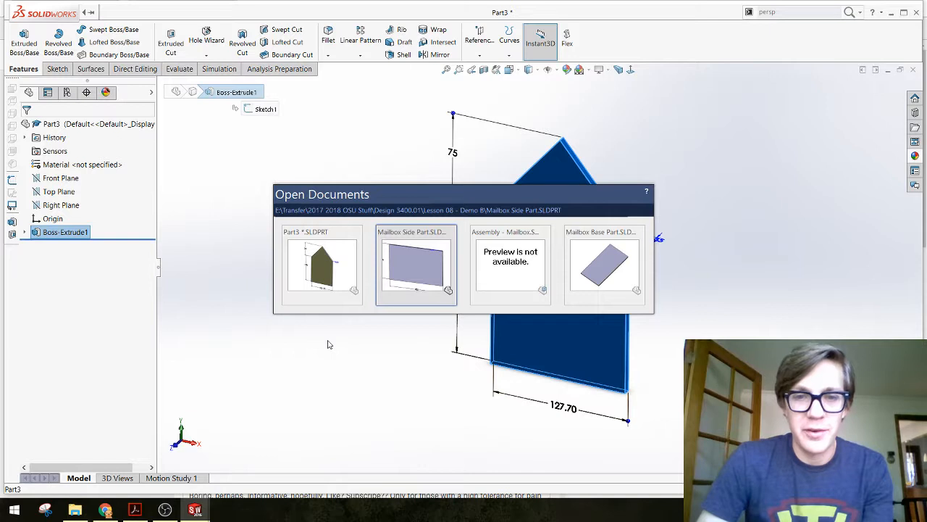
pyautogui.click(31, 232)
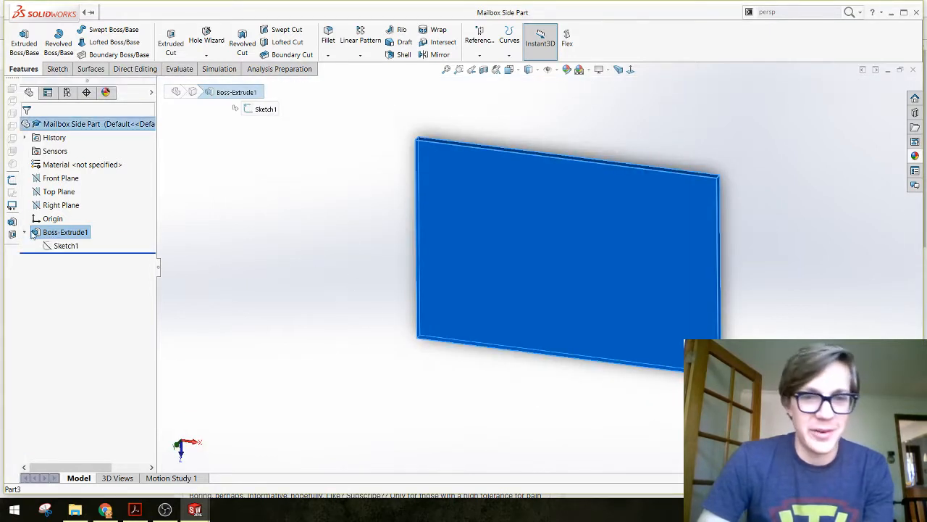
pyautogui.click(42, 236)
pyautogui.click(256, 232)
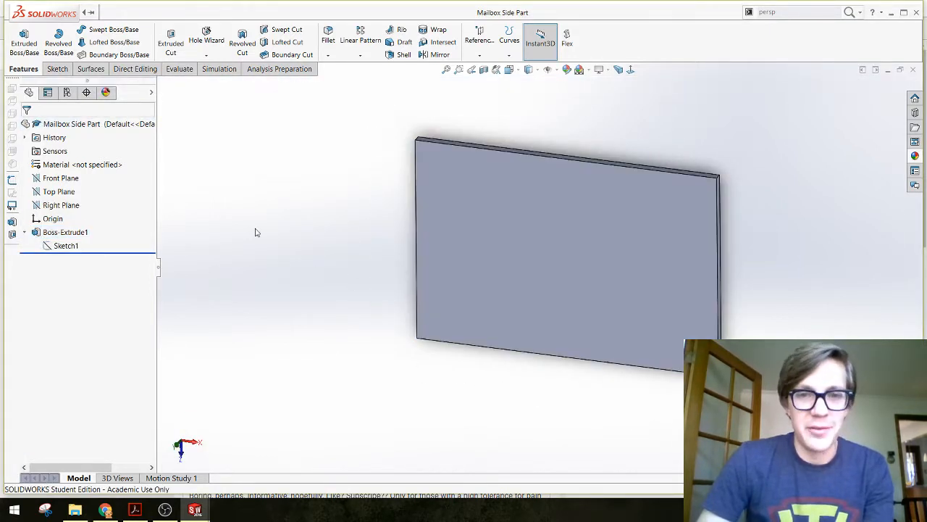
# Return to the house-shaped part and save it as Mailbox Front Part in the Lesson 08 - Demo B folder.
pyautogui.hotkey('ctrl', 'Tab')
pyautogui.click(323, 275)
pyautogui.moveTo(369, 276); pyautogui.dragTo(401, 302, button='middle')
pyautogui.hotkey('ctrl', 's')
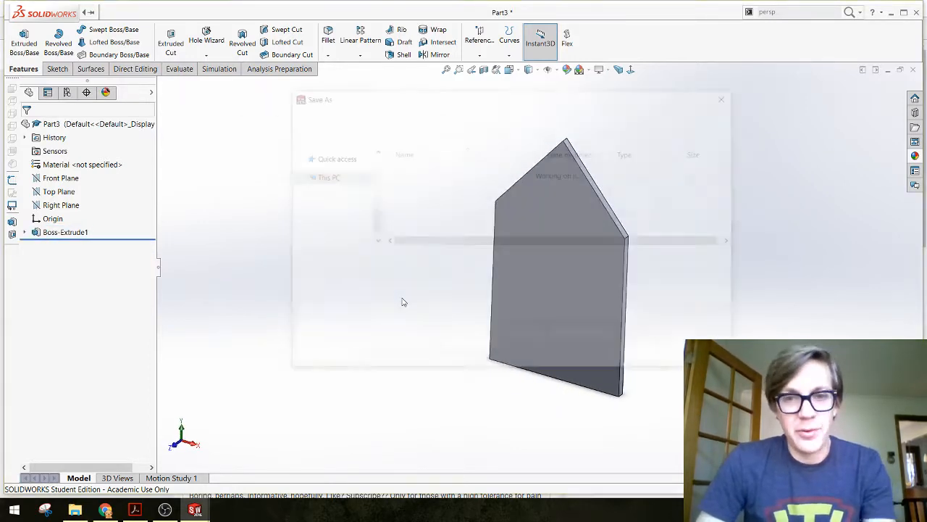
pyautogui.write('d')
pyautogui.write('Mailbox')
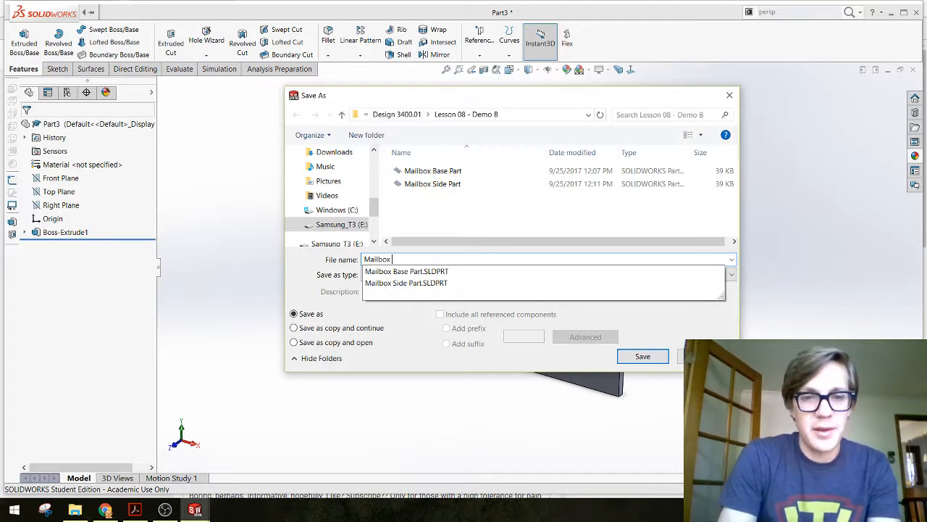
pyautogui.write(' Front Pa')
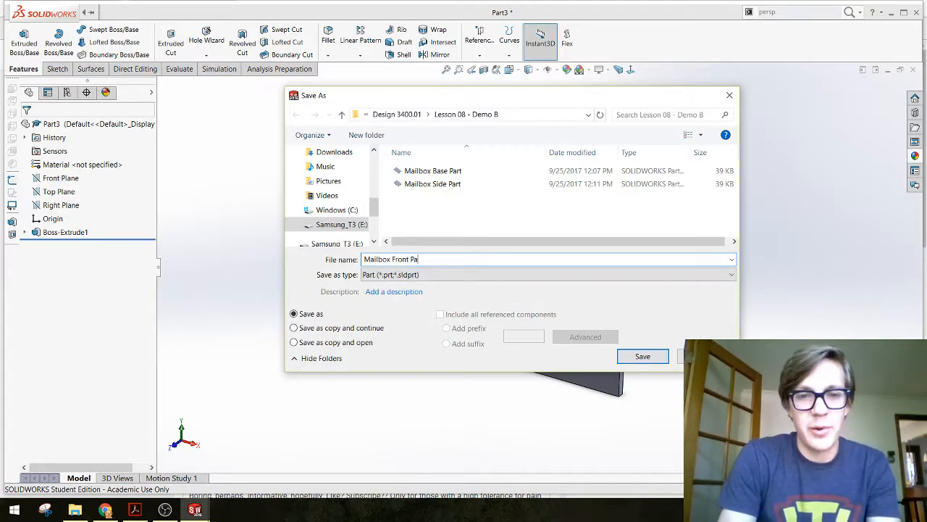
pyautogui.write('rt')
pyautogui.press('Return')
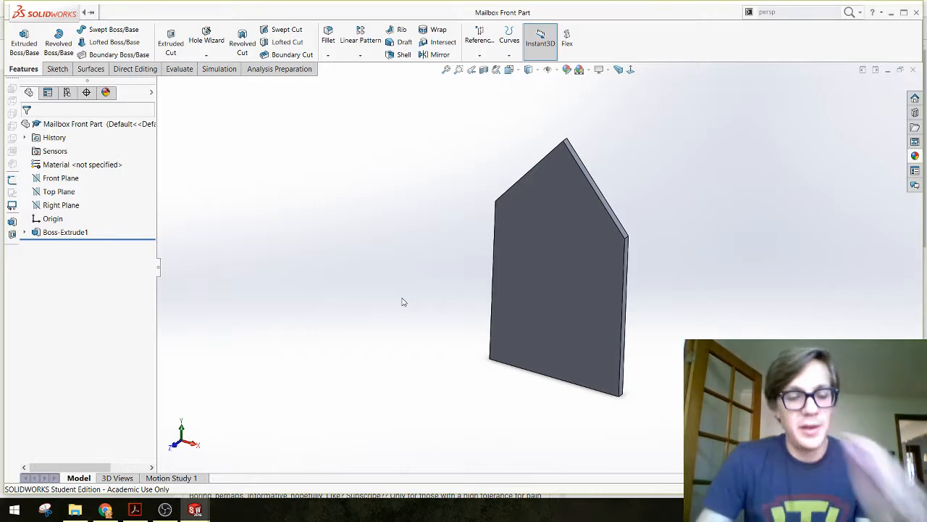
# Switch to the Assembly - Mailbox document and insert the Mailbox Front Part beside the base and side panels.
pyautogui.hotkey('ctrl', 'Tab')
pyautogui.hotkey('ctrl', 'Tab')
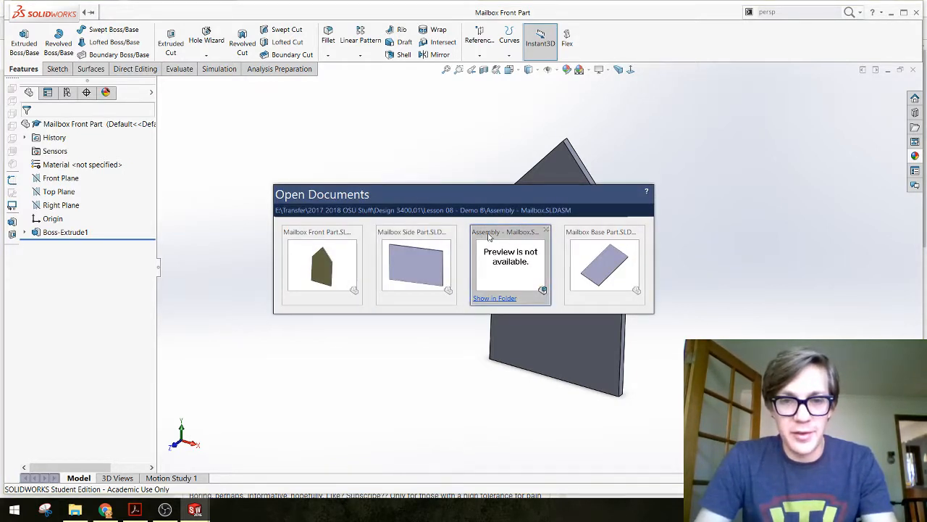
pyautogui.click(505, 255)
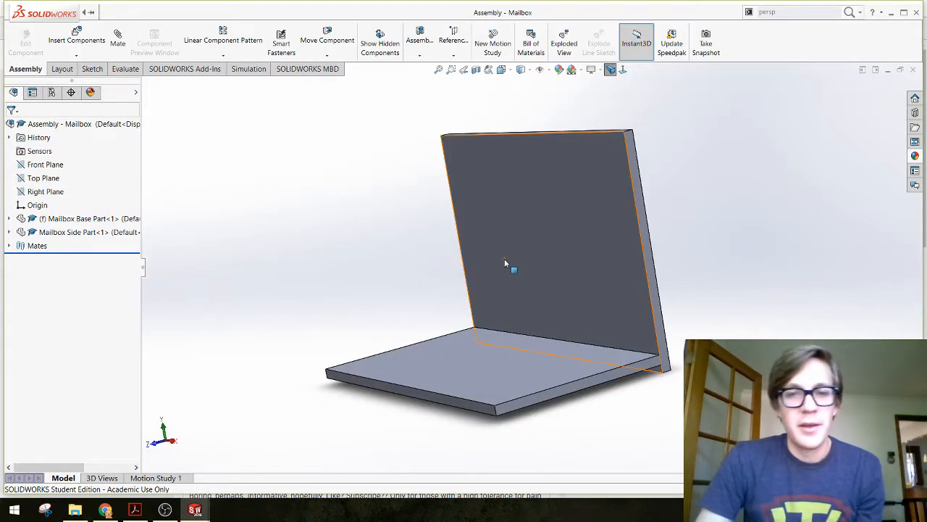
pyautogui.hotkey('ctrl', '1')
pyautogui.moveTo(412, 216); pyautogui.dragTo(377, 247, button='middle')
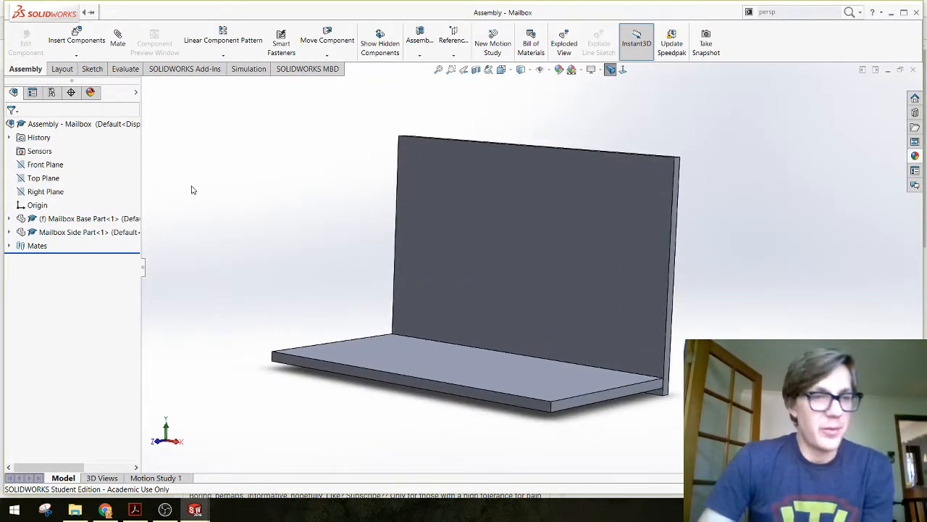
pyautogui.click(80, 38)
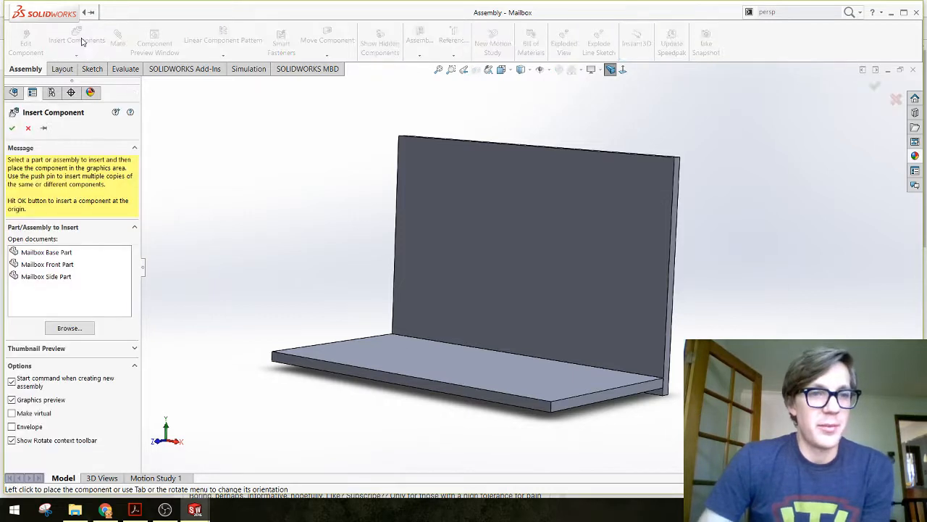
pyautogui.click(57, 265)
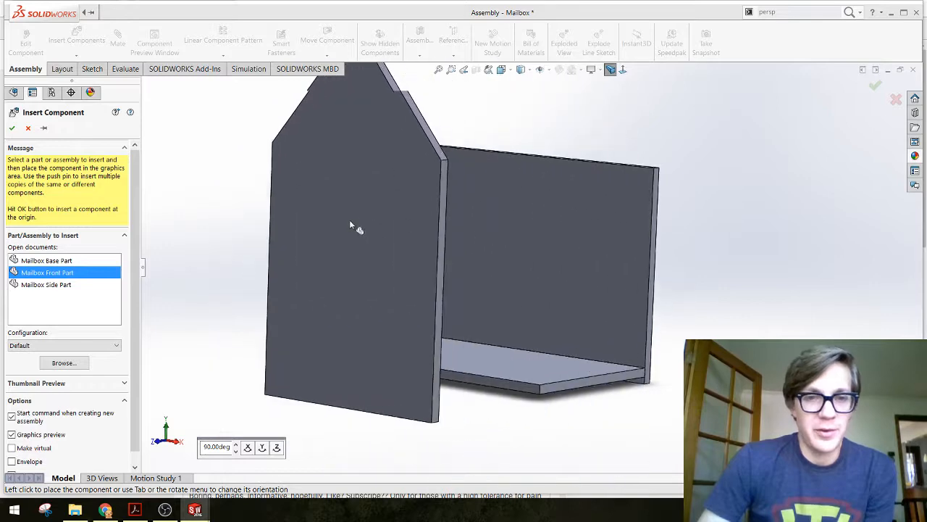
pyautogui.click(326, 229)
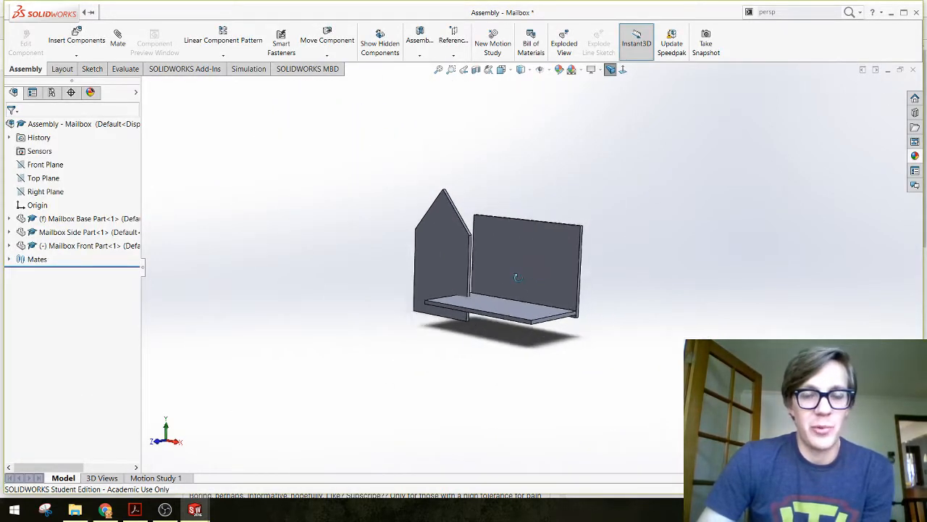
# Mate the front panel's large inner face coincident with the short end face of the base panel.
pyautogui.moveTo(507, 312); pyautogui.dragTo(557, 291, button='middle')
pyautogui.scroll(-2, 557, 290)
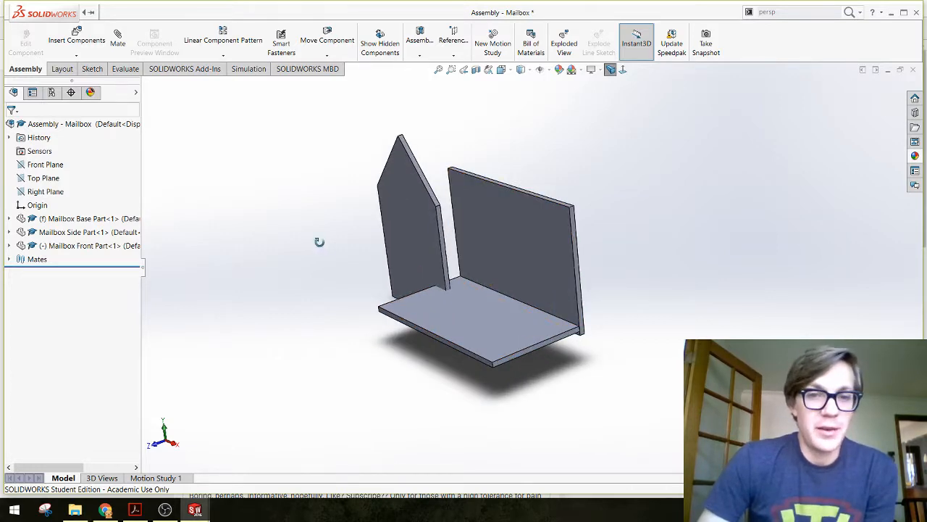
pyautogui.moveTo(318, 242); pyautogui.dragTo(76, 299, button='middle')
pyautogui.click(542, 272)
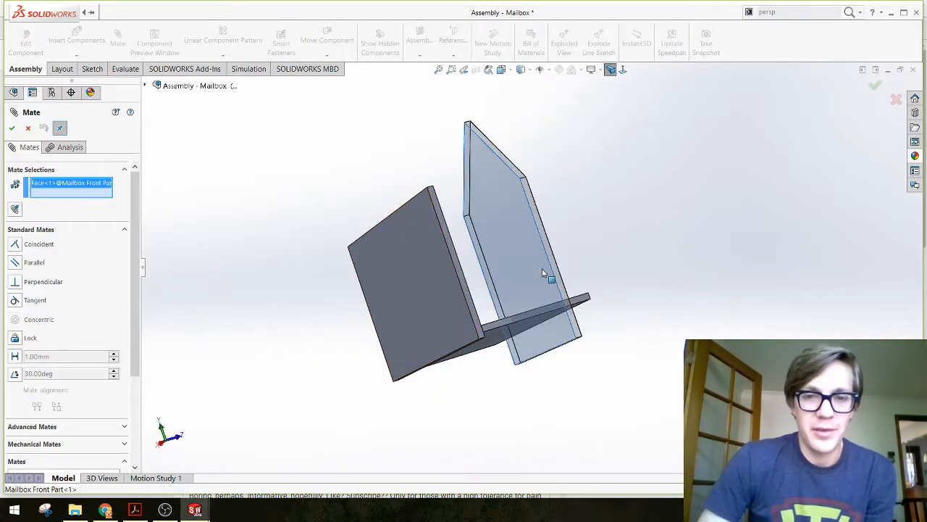
pyautogui.moveTo(493, 304); pyautogui.dragTo(510, 355, button='middle')
pyautogui.scroll(-3, 498, 339)
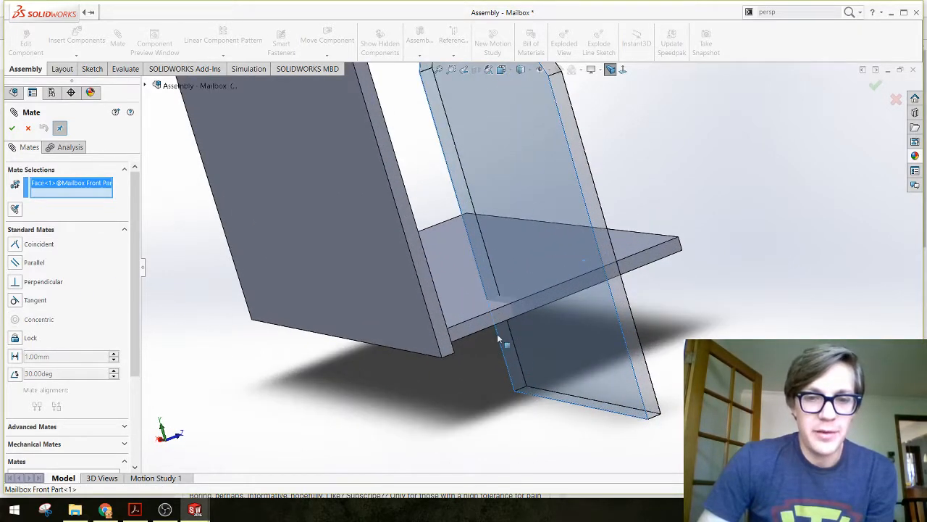
pyautogui.click(474, 329)
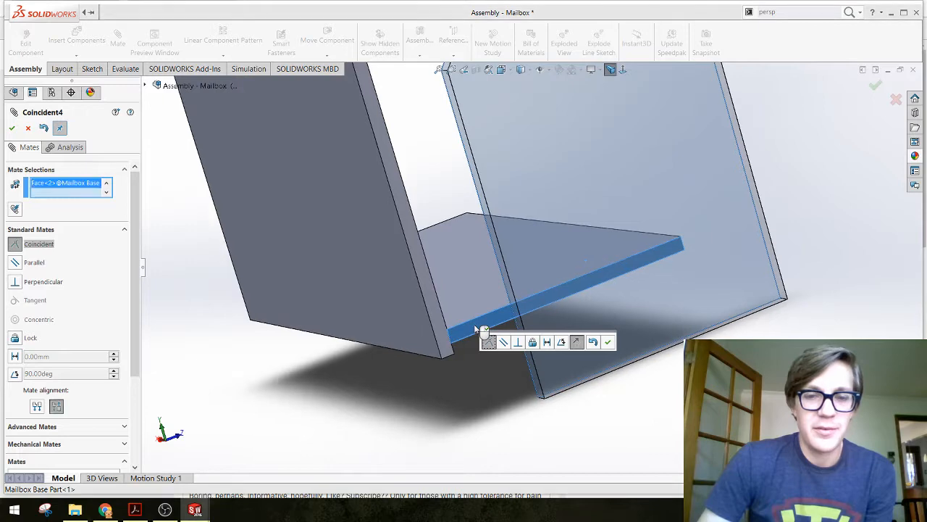
pyautogui.press('Return')
# Mate the front panel's vertical edge face coincident with the outer face of the side panel.
pyautogui.scroll(5, 540, 291)
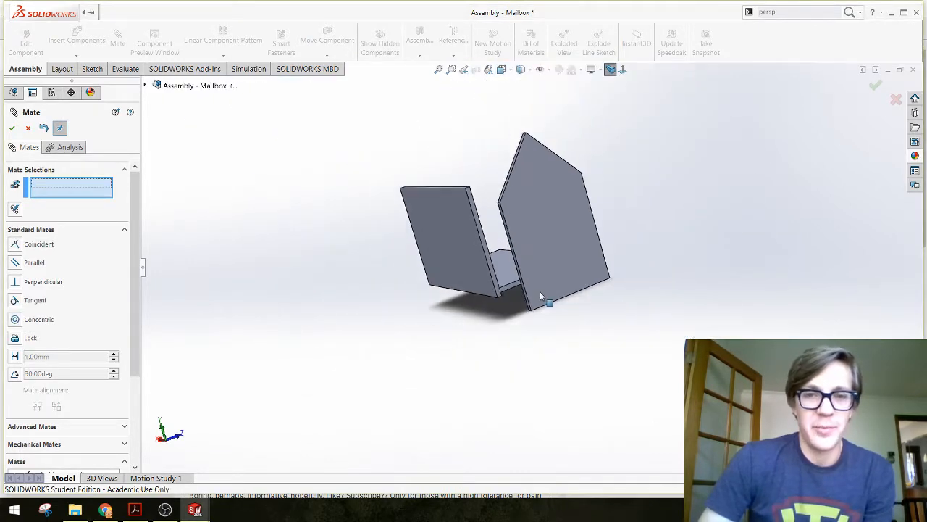
pyautogui.moveTo(492, 249); pyautogui.dragTo(597, 257, button='middle')
pyautogui.scroll(-5, 598, 257)
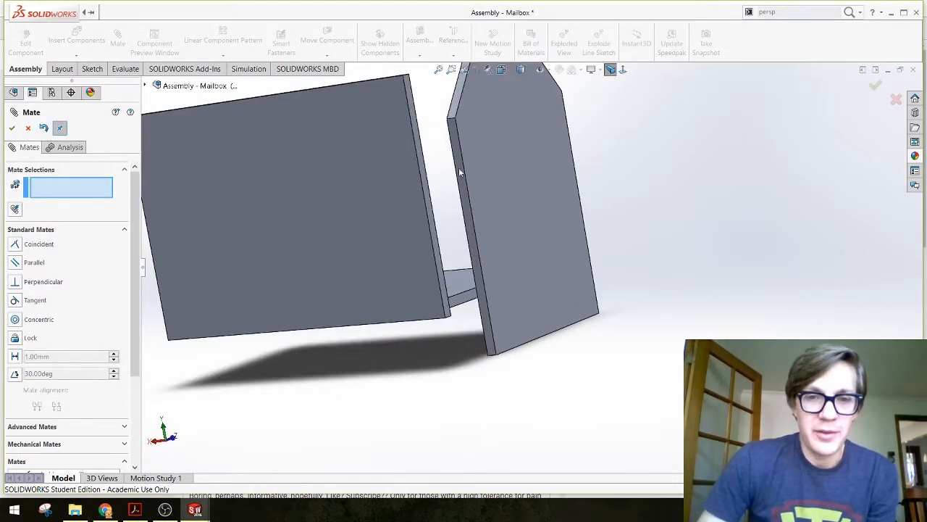
pyautogui.click(459, 163)
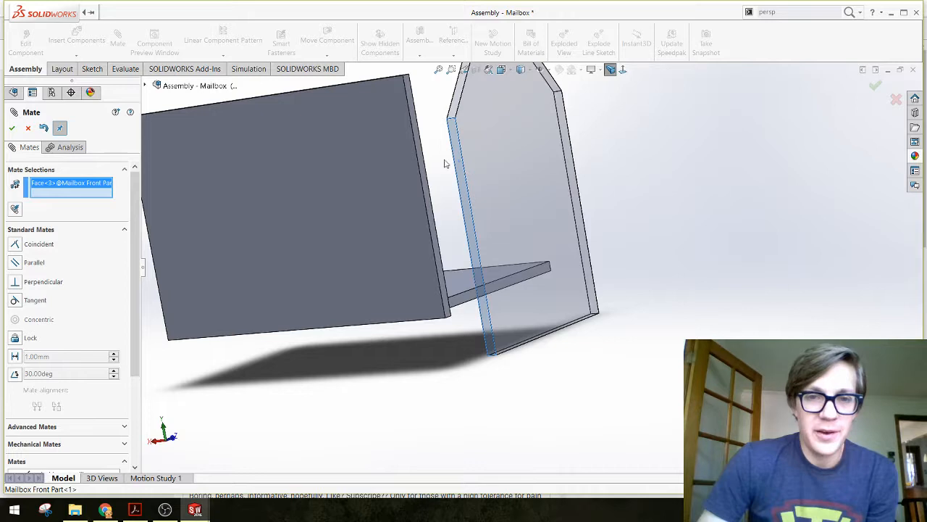
pyautogui.click(403, 176)
pyautogui.click(389, 161)
pyautogui.moveTo(427, 185); pyautogui.dragTo(661, 389, button='middle')
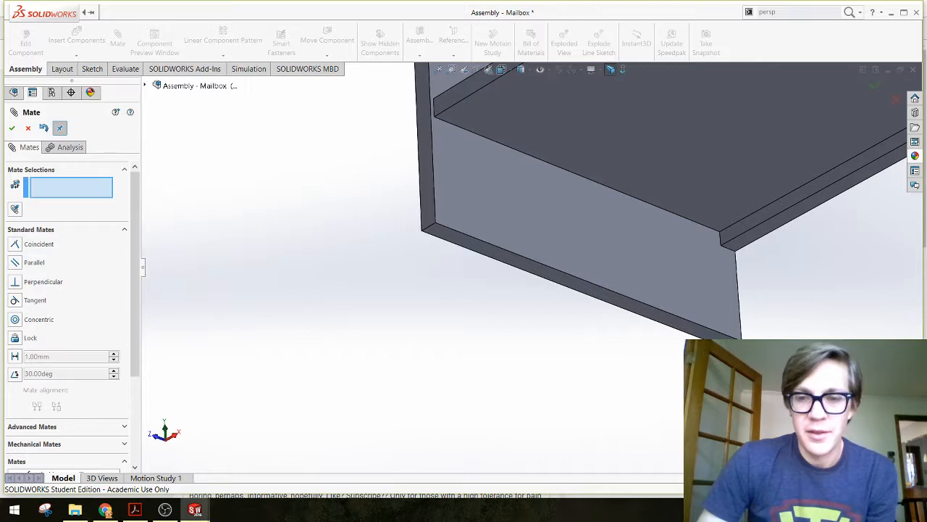
# Mate the front panel's bottom edge face coincident with the side panel's bottom edge face, and finish mating.
pyautogui.click(723, 341)
pyautogui.click(746, 242)
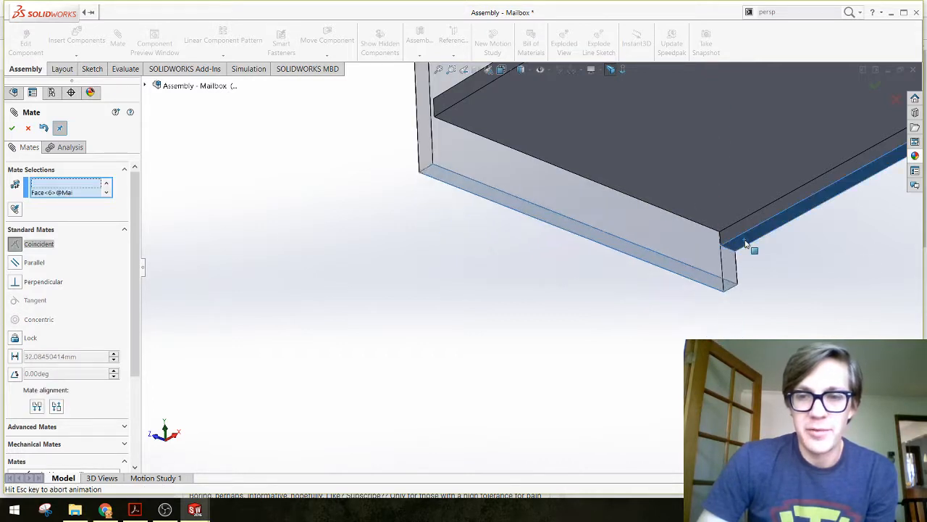
pyautogui.rightClick(747, 242)
pyautogui.scroll(5, 579, 290)
pyautogui.moveTo(554, 277); pyautogui.dragTo(597, 238, button='middle')
pyautogui.scroll(-5, 560, 218)
pyautogui.scroll(-5, 597, 239)
pyautogui.moveTo(492, 311); pyautogui.dragTo(413, 237, button='middle')
pyautogui.click(416, 239)
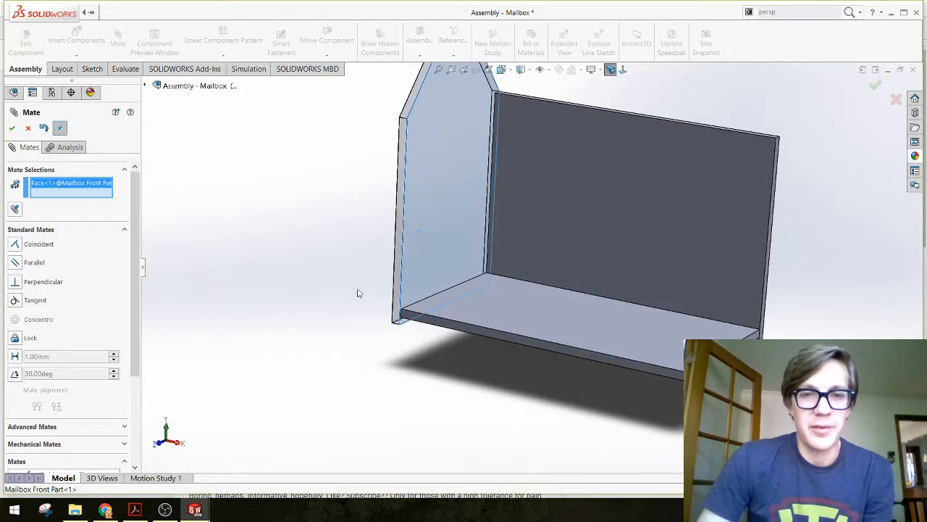
pyautogui.moveTo(356, 292); pyautogui.dragTo(91, 122, button='middle')
pyautogui.click(29, 129)
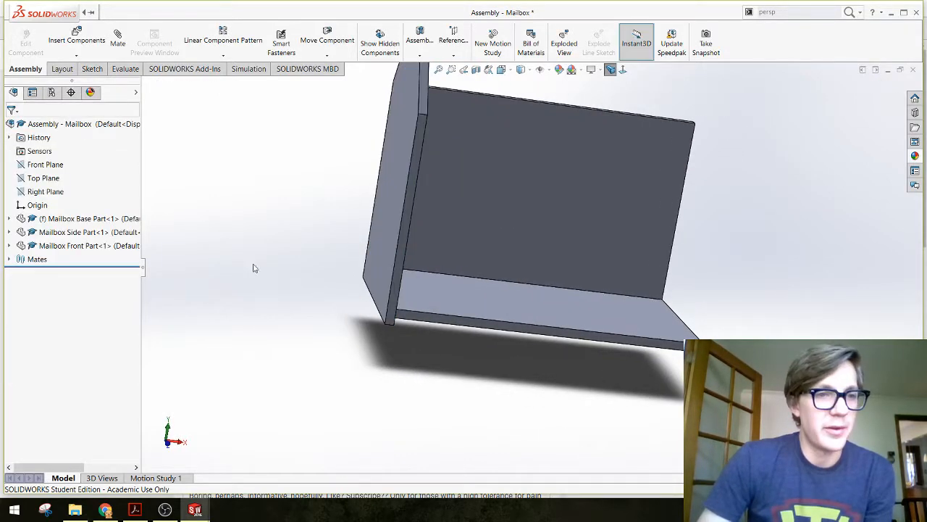
# Examine how the front, side and base panels meet at their joints from several directions.
pyautogui.moveTo(327, 276); pyautogui.dragTo(434, 392, button='middle')
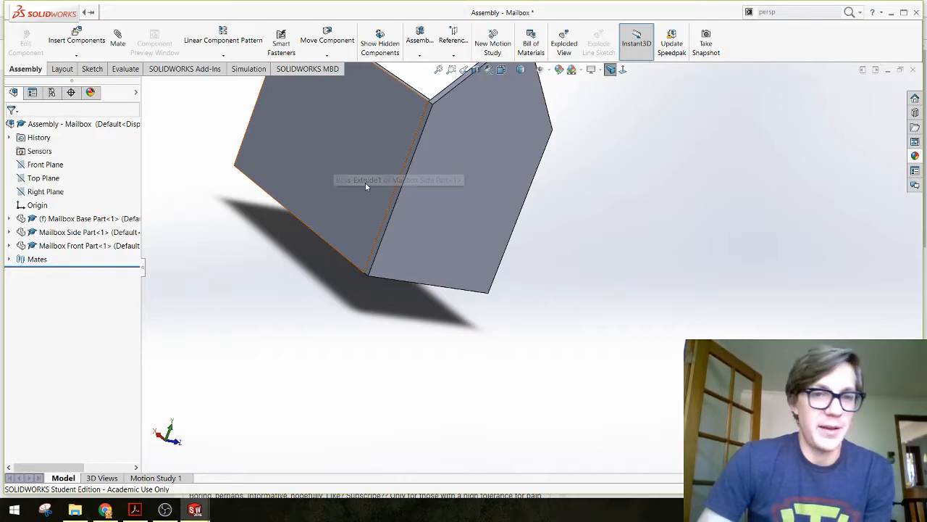
pyautogui.scroll(-5, 450, 290)
pyautogui.moveTo(457, 278); pyautogui.dragTo(284, 311, button='middle')
pyautogui.scroll(3, 497, 325)
pyautogui.scroll(2, 524, 270)
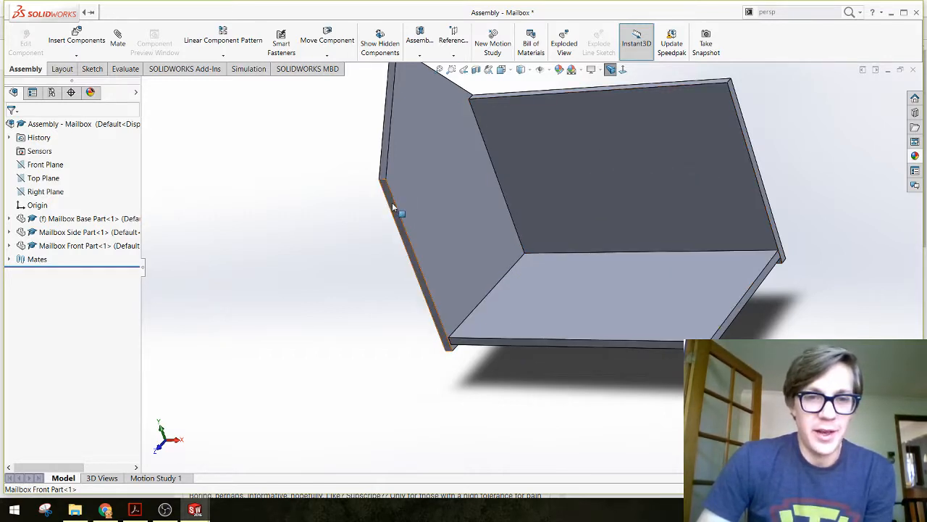
pyautogui.moveTo(542, 331); pyautogui.dragTo(503, 304, button='middle')
pyautogui.scroll(5, 533, 284)
pyautogui.scroll(-3, 601, 239)
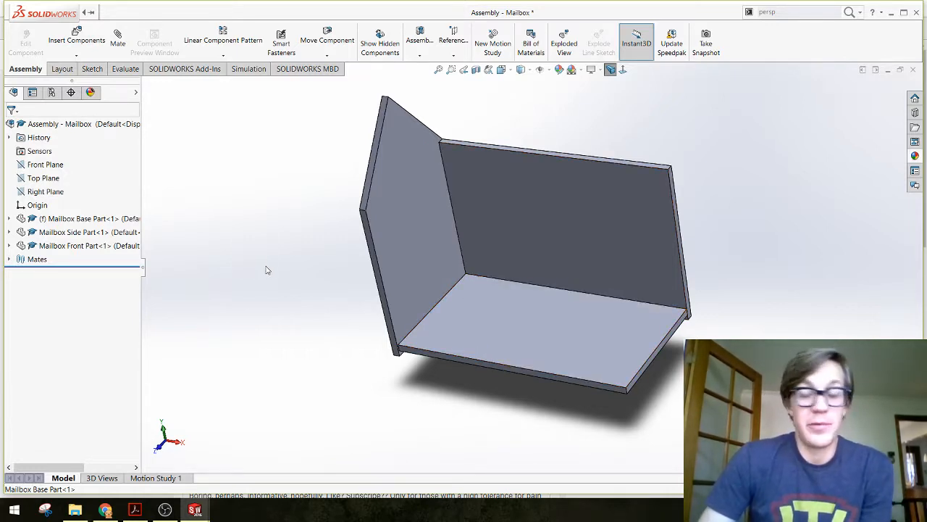
pyautogui.moveTo(266, 269); pyautogui.dragTo(282, 247, button='middle')
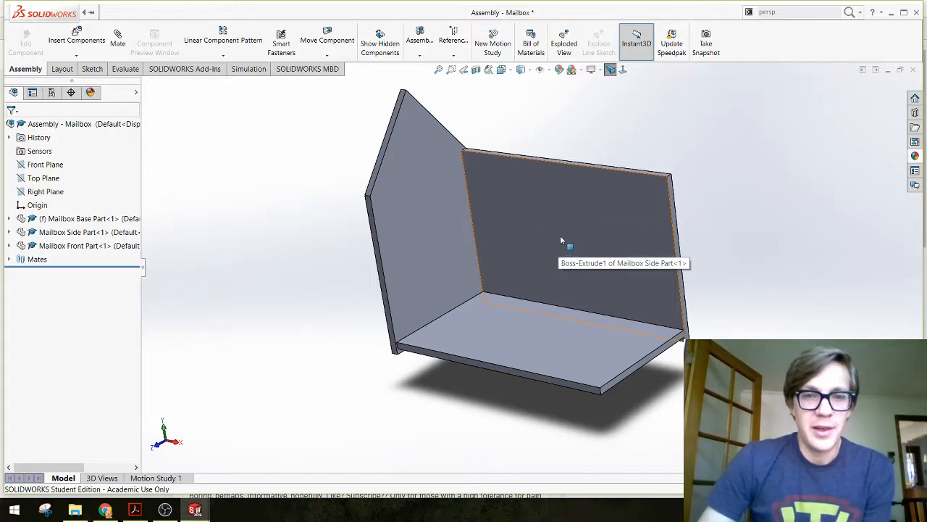
pyautogui.moveTo(253, 287); pyautogui.dragTo(284, 290, button='middle')
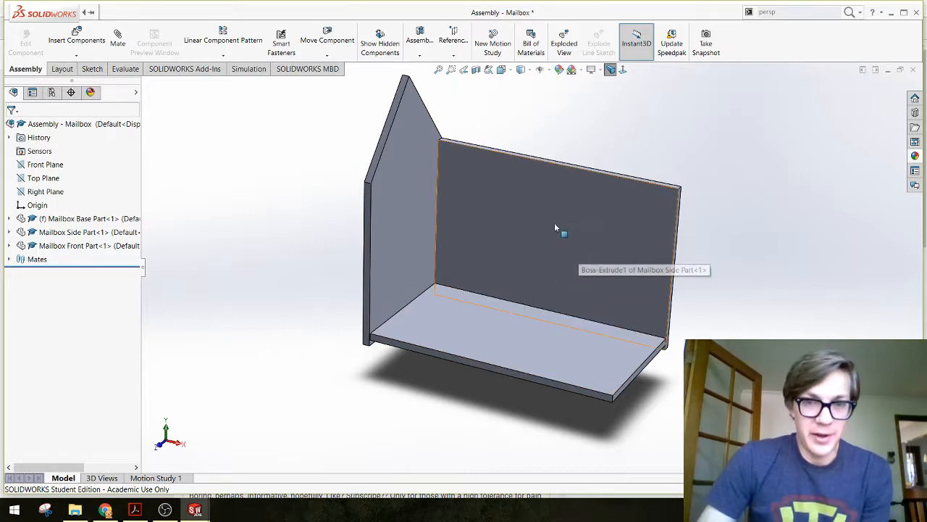
pyautogui.moveTo(357, 388)
pyautogui.mouseDown(button='middle')
pyautogui.moveTo(336, 381)
pyautogui.moveTo(356, 382)
pyautogui.mouseUp(button='middle')
# Insert a second Mailbox Side Part into the assembly, placing it loosely above the base panel.
pyautogui.click(76, 36)
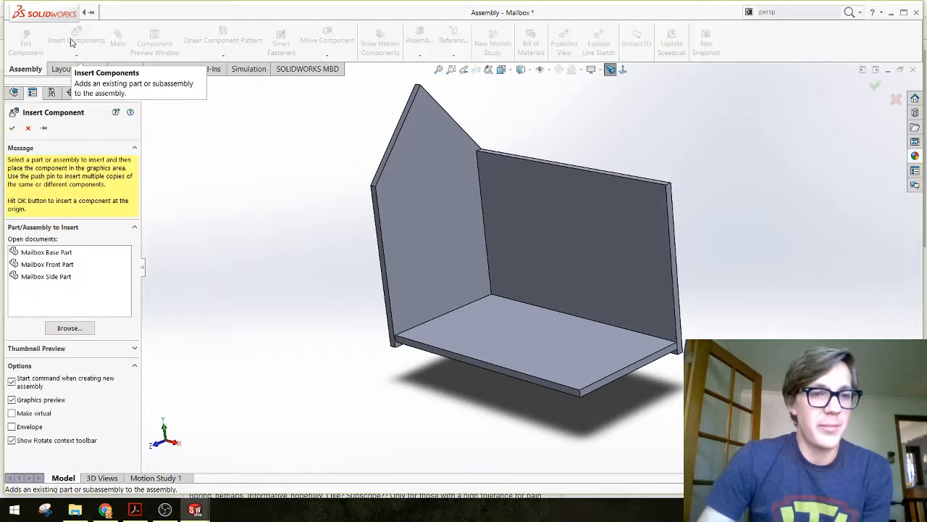
pyautogui.click(40, 282)
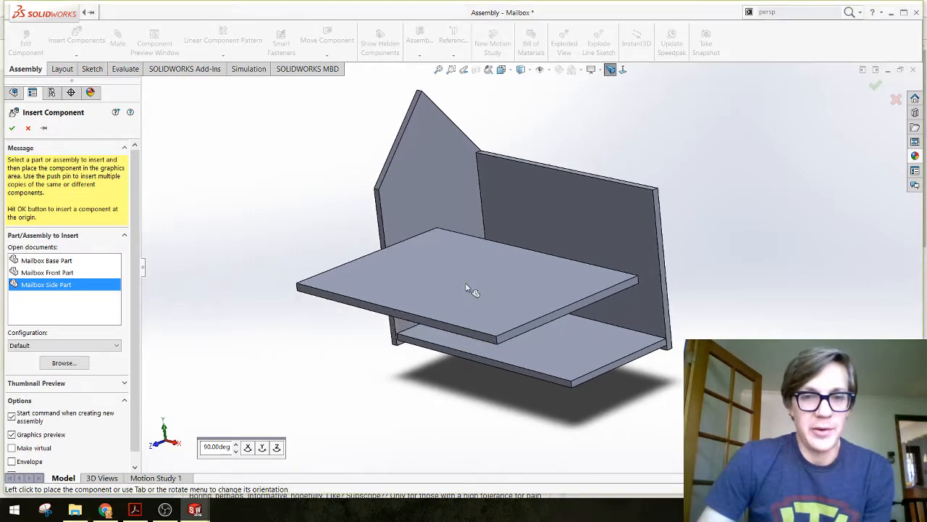
pyautogui.click(468, 289)
pyautogui.moveTo(268, 239); pyautogui.dragTo(346, 278, button='middle')
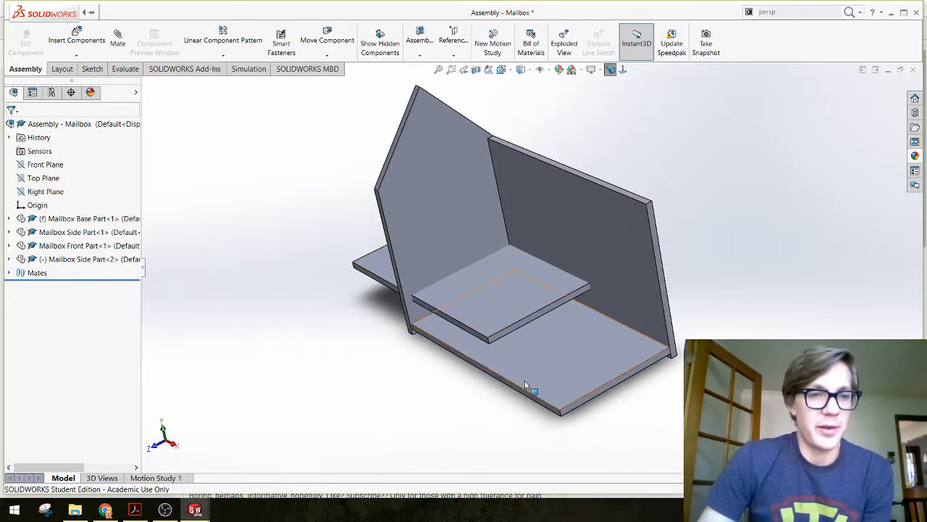
pyautogui.scroll(-2, 524, 380)
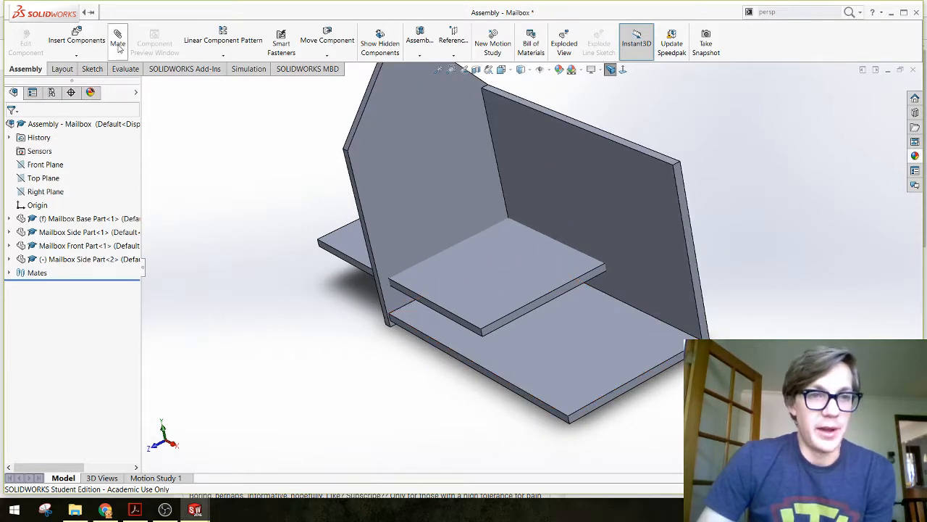
# Mate the second side panel's long edge face coincident with the front panel's bottom edge face, flipping the alignment so the panel stands upright.
pyautogui.click(450, 320)
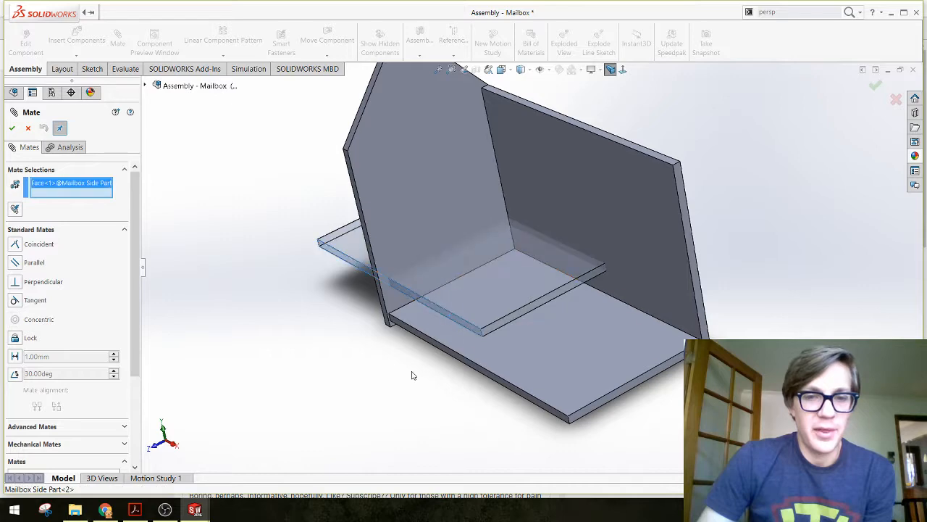
pyautogui.moveTo(413, 375); pyautogui.dragTo(448, 393, button='middle')
pyautogui.click(447, 395)
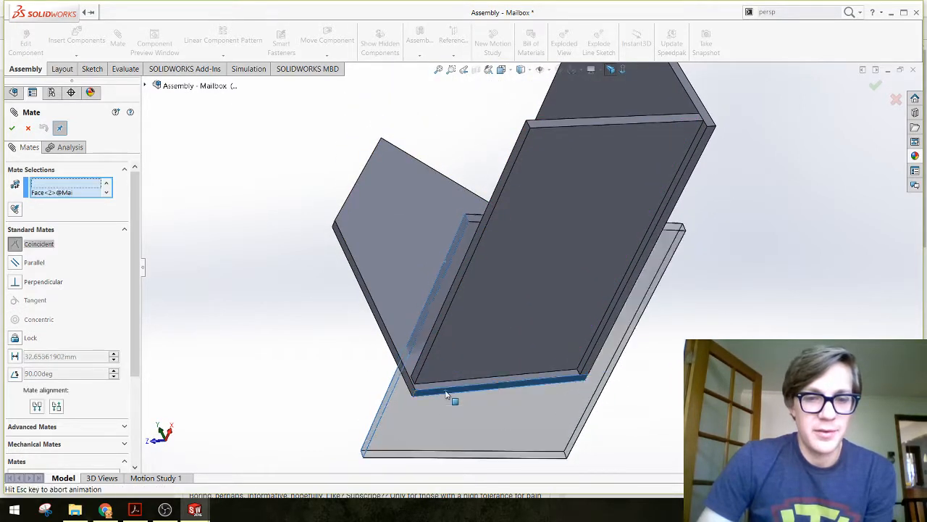
pyautogui.scroll(6, 511, 283)
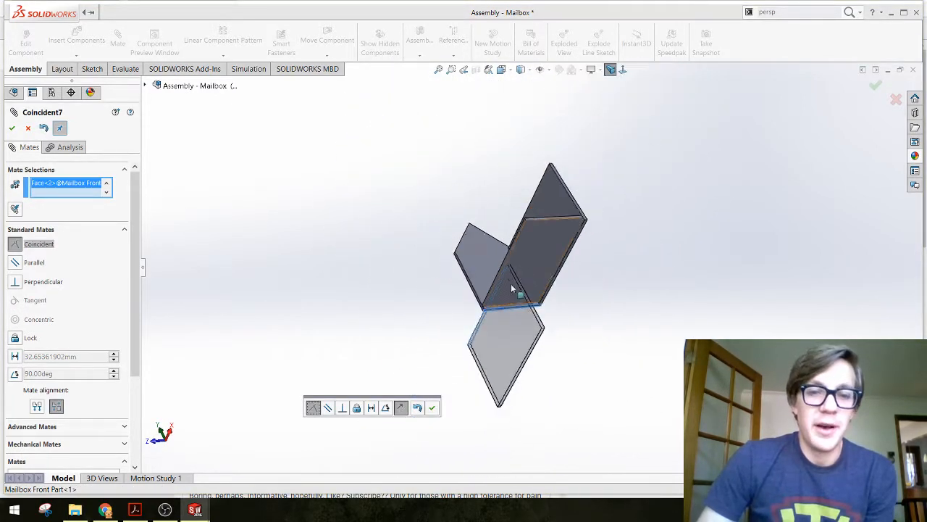
pyautogui.moveTo(511, 283); pyautogui.dragTo(558, 306, button='middle')
pyautogui.scroll(-4, 497, 261)
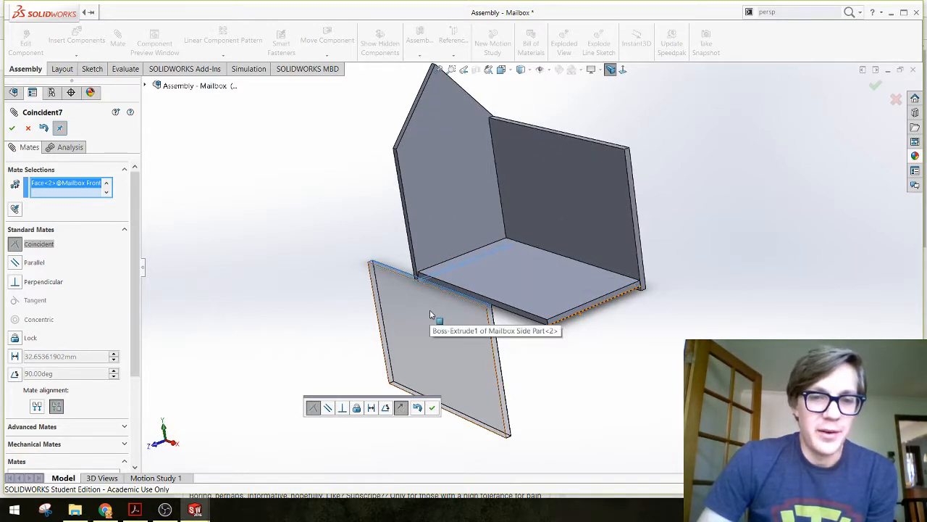
pyautogui.click(402, 408)
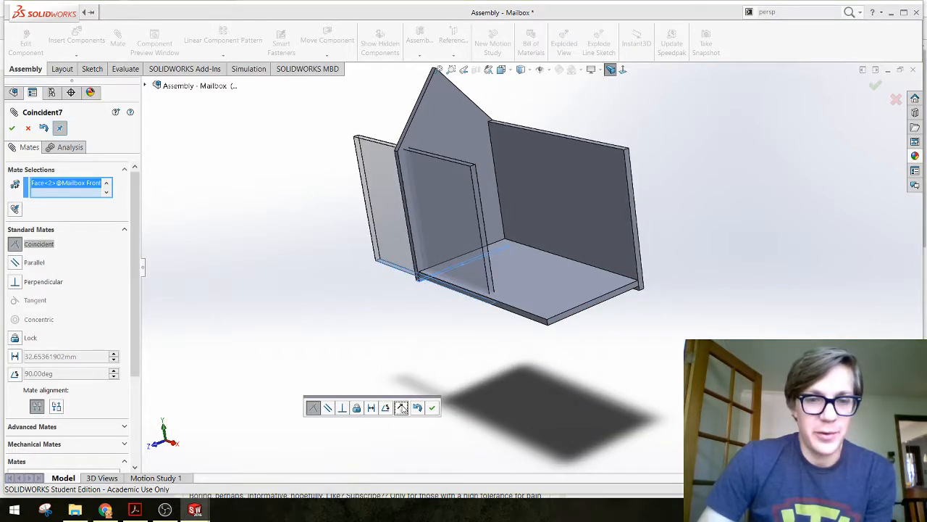
pyautogui.click(402, 408)
pyautogui.click(402, 408)
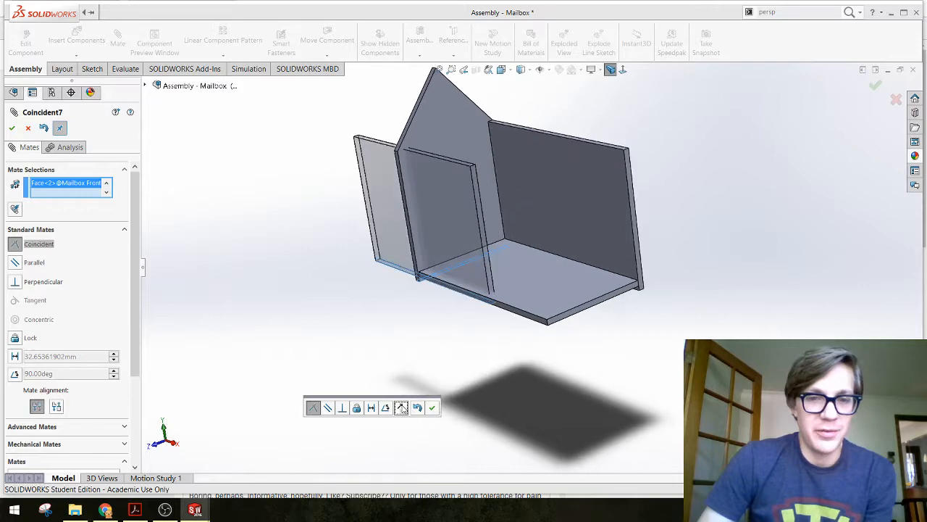
pyautogui.scroll(-4, 507, 226)
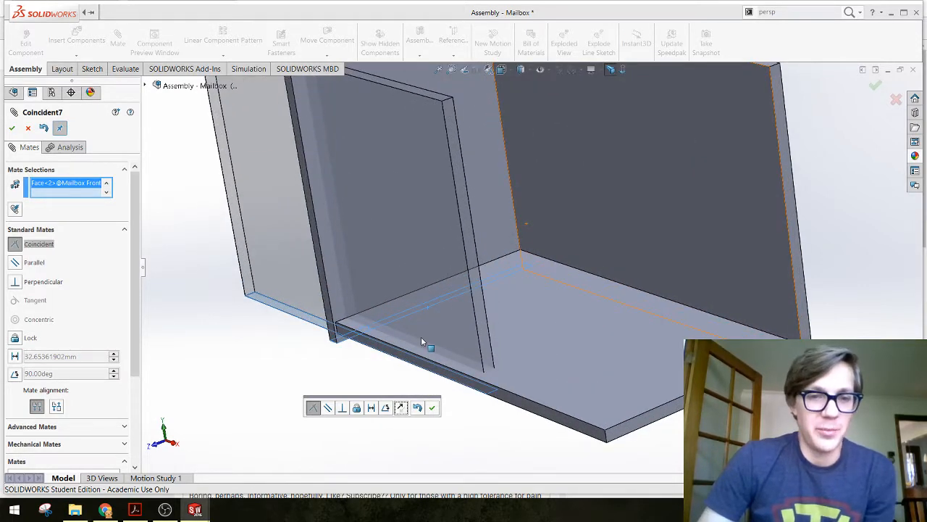
pyautogui.click(432, 408)
# Mate the second side panel's inner face coincident with the base panel's free long edge face.
pyautogui.scroll(5, 421, 319)
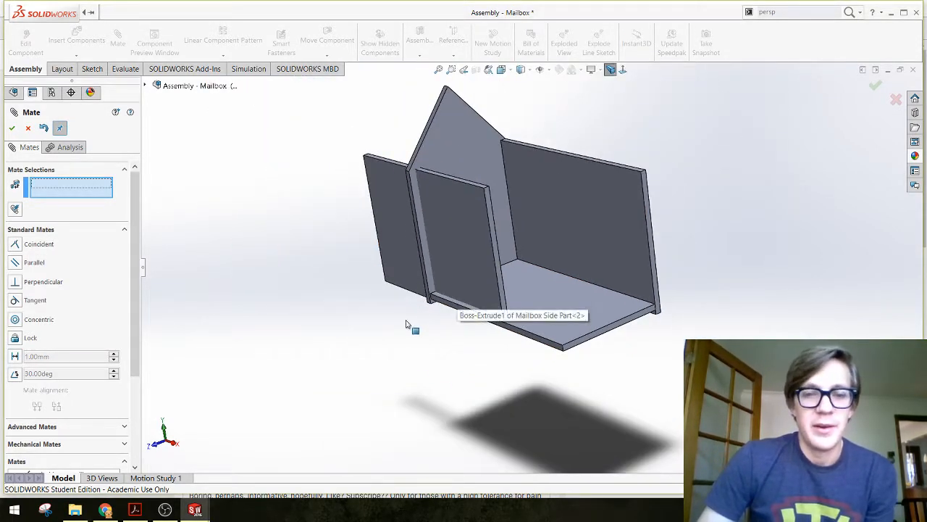
pyautogui.moveTo(412, 321); pyautogui.dragTo(376, 300, button='middle')
pyautogui.click(369, 252)
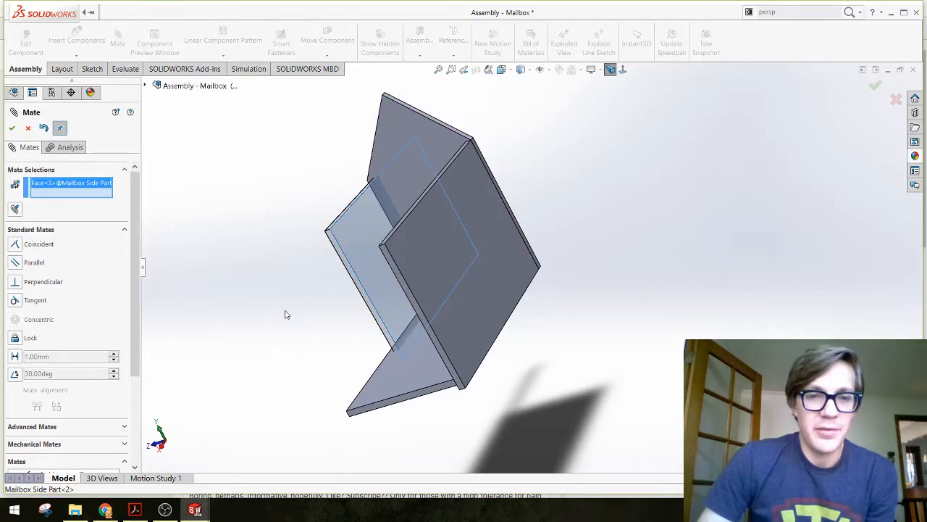
pyautogui.moveTo(283, 315); pyautogui.dragTo(405, 383, button='middle')
pyautogui.scroll(-5, 394, 352)
pyautogui.click(394, 349)
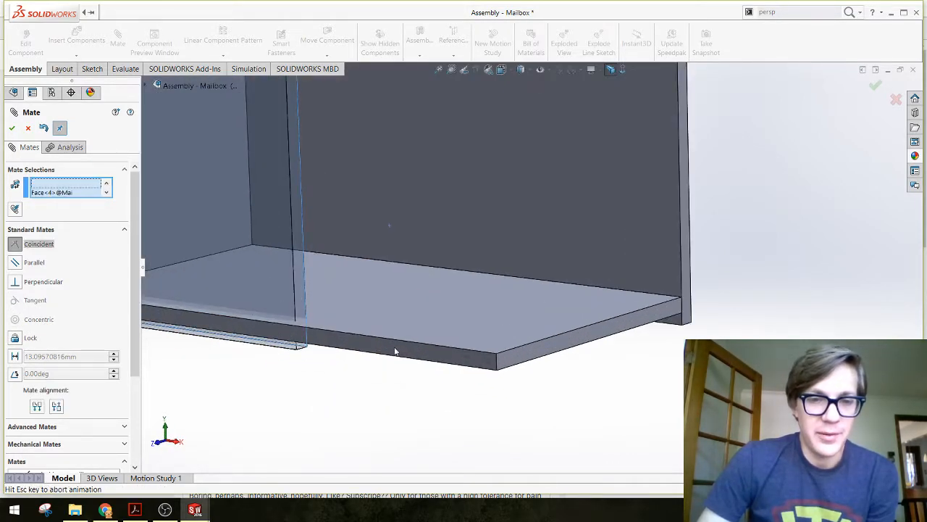
pyautogui.rightClick(394, 349)
# Mate the second side panel's vertical end face coincident with the inner face of the front panel.
pyautogui.scroll(5, 386, 313)
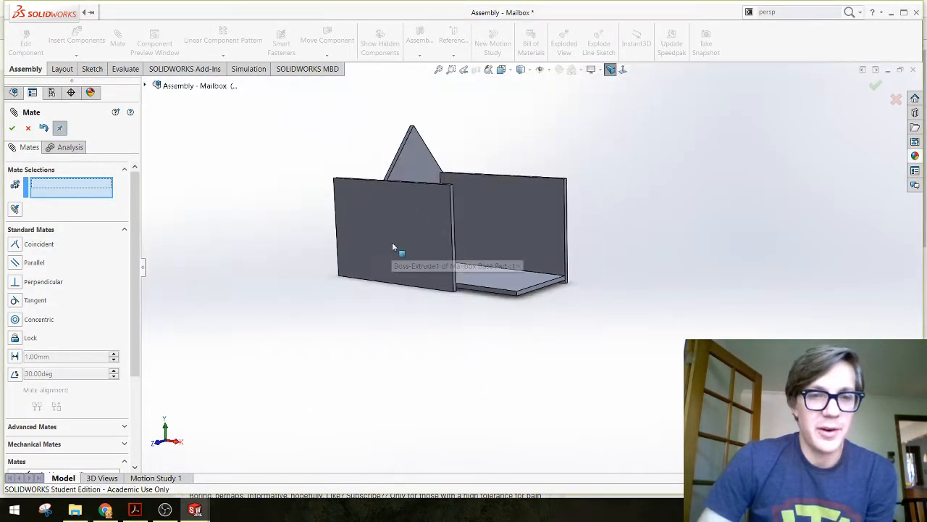
pyautogui.moveTo(392, 242); pyautogui.dragTo(476, 290, button='middle')
pyautogui.scroll(-5, 514, 251)
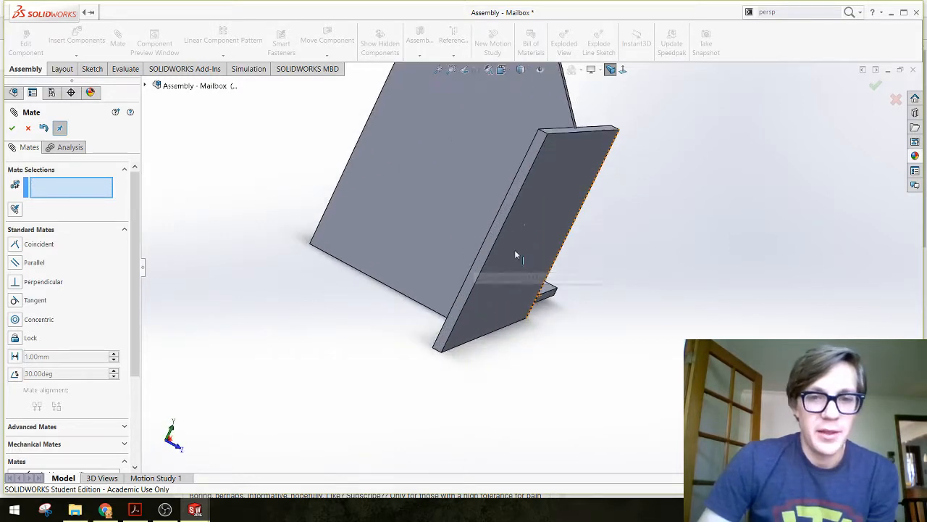
pyautogui.click(519, 188)
pyautogui.moveTo(587, 203); pyautogui.dragTo(476, 139, button='middle')
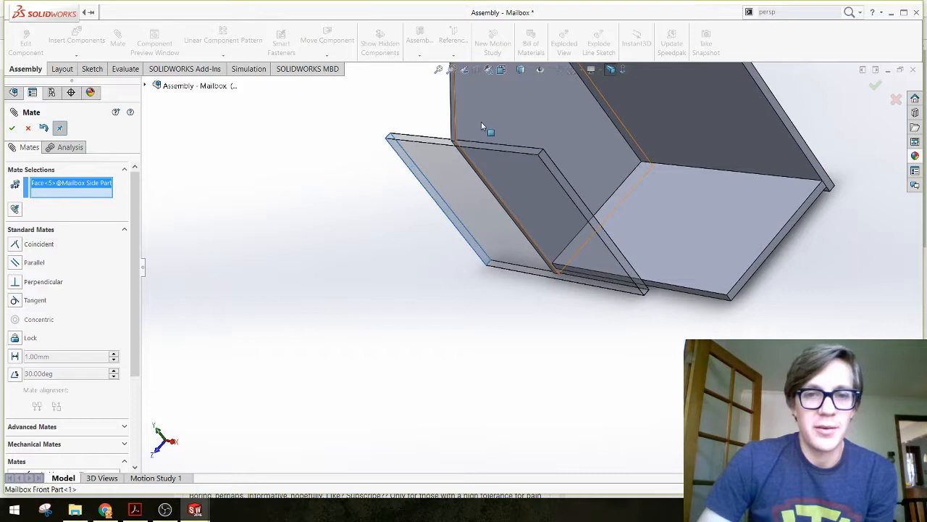
pyautogui.click(483, 126)
pyautogui.rightClick(483, 125)
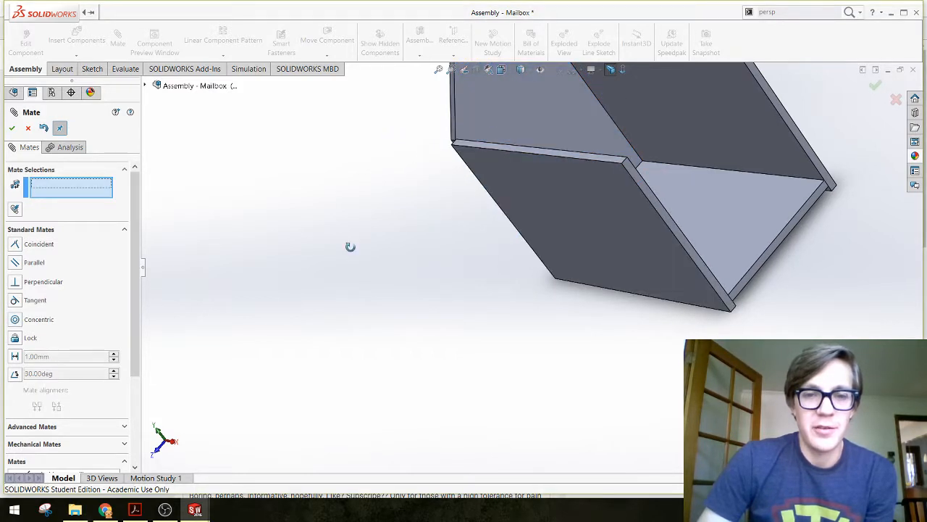
# Examine how the second side panel meets the front and base panels from several directions, and finish mating.
pyautogui.moveTo(351, 247); pyautogui.dragTo(499, 160, button='middle')
pyautogui.scroll(-5, 445, 316)
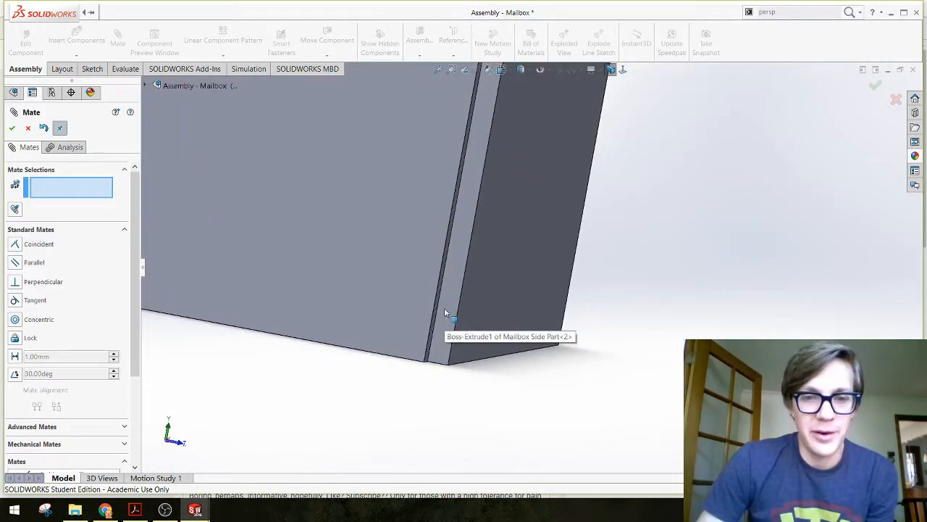
pyautogui.moveTo(481, 279); pyautogui.dragTo(423, 425, button='middle')
pyautogui.scroll(5, 444, 244)
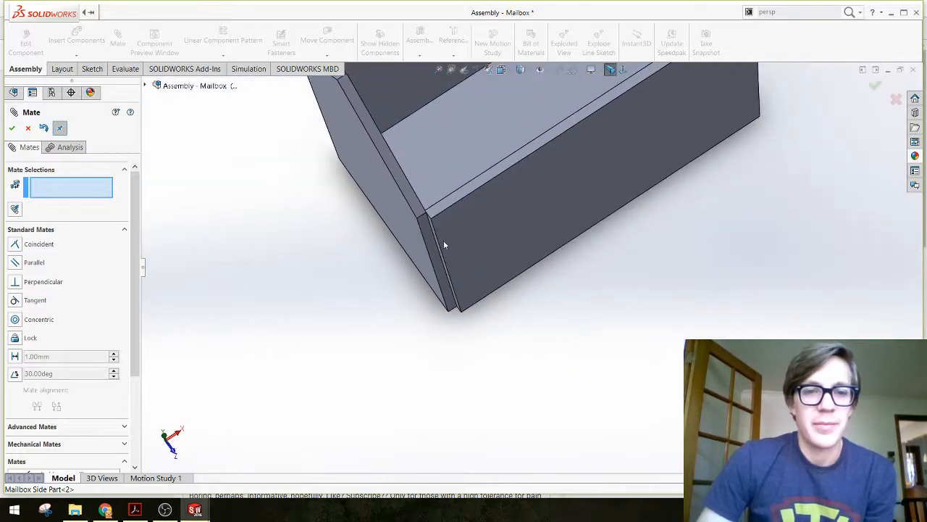
pyautogui.moveTo(444, 250); pyautogui.dragTo(461, 238, button='middle')
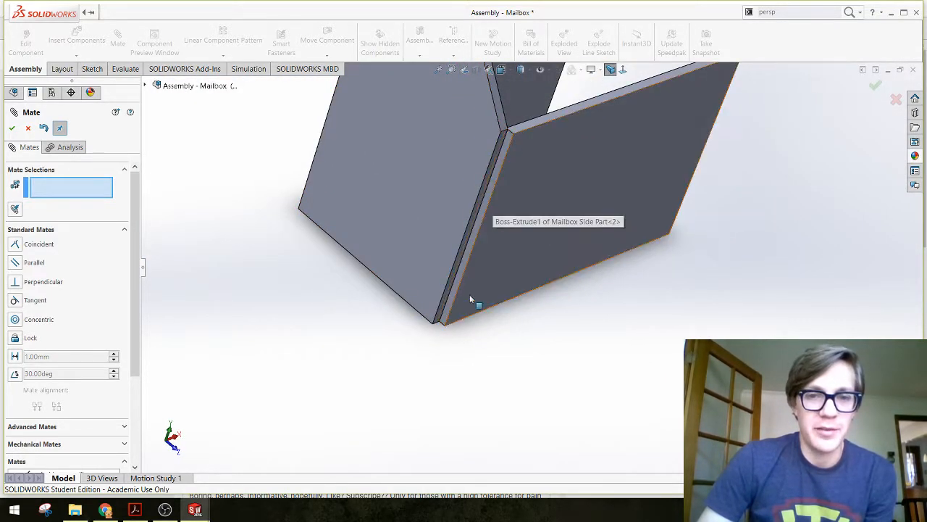
pyautogui.click(12, 128)
pyautogui.moveTo(323, 275); pyautogui.dragTo(286, 276, button='middle')
pyautogui.scroll(5, 464, 247)
pyautogui.scroll(-3, 465, 252)
pyautogui.moveTo(450, 250); pyautogui.dragTo(363, 272, button='middle')
pyautogui.moveTo(572, 340); pyautogui.dragTo(560, 304, button='middle')
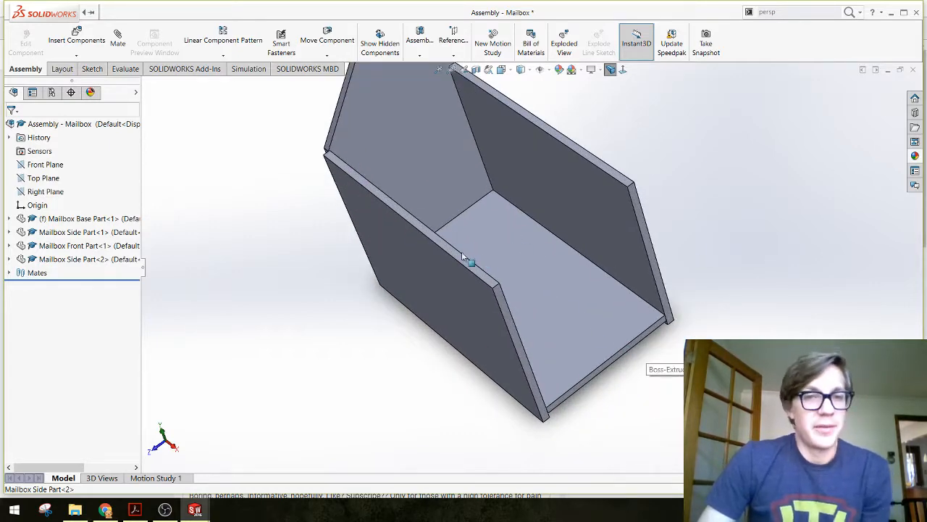
pyautogui.moveTo(462, 255); pyautogui.dragTo(545, 232, button='middle')
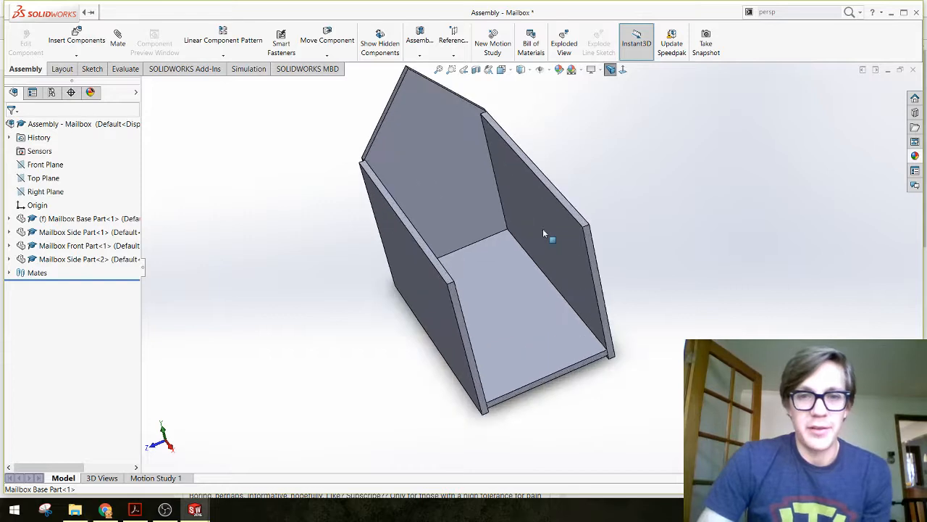
# Open the Mailbox Base Part from the assembly and check its extrusion's width and length dimensions.
pyautogui.click(494, 294)
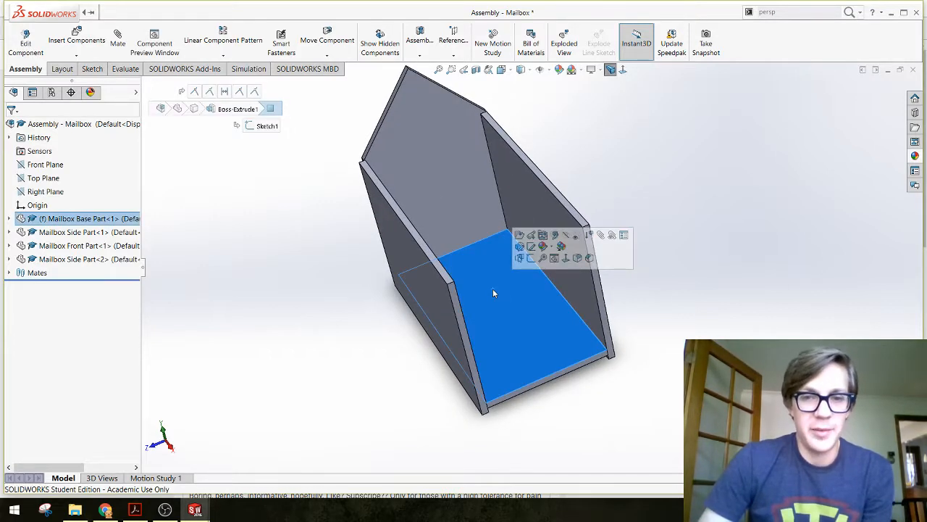
pyautogui.click(519, 235)
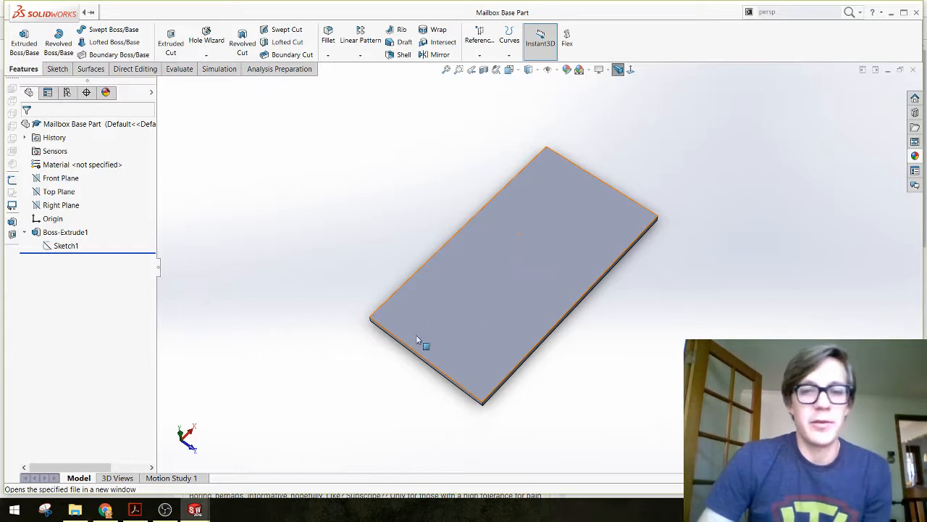
pyautogui.click(39, 233)
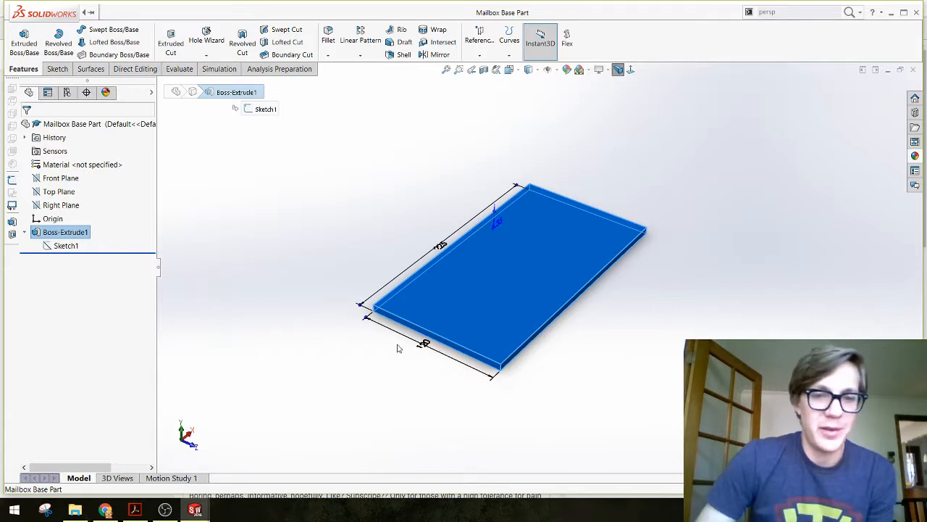
pyautogui.click(304, 310)
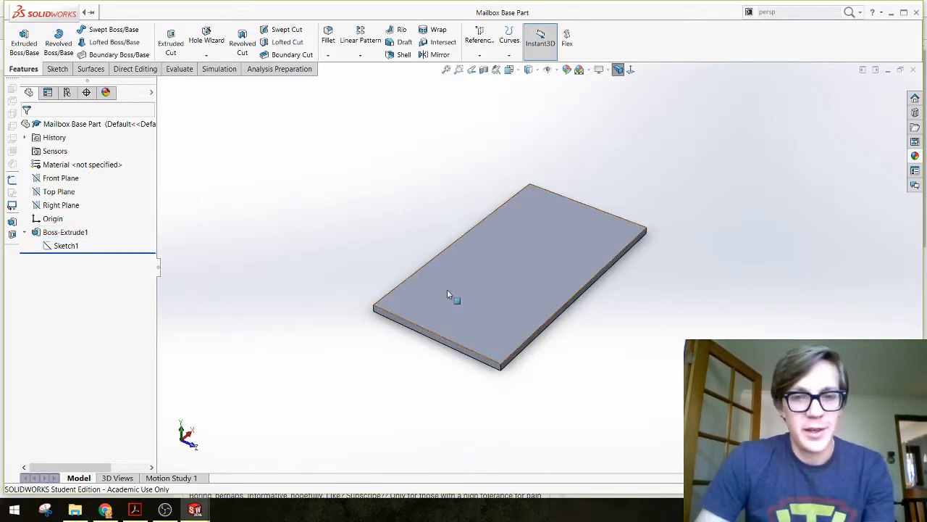
# In the Mailbox Front Part, set the bottom width dimension to 120+6.35+6.35 mm and save the part.
pyautogui.hotkey('ctrl', 'Tab')
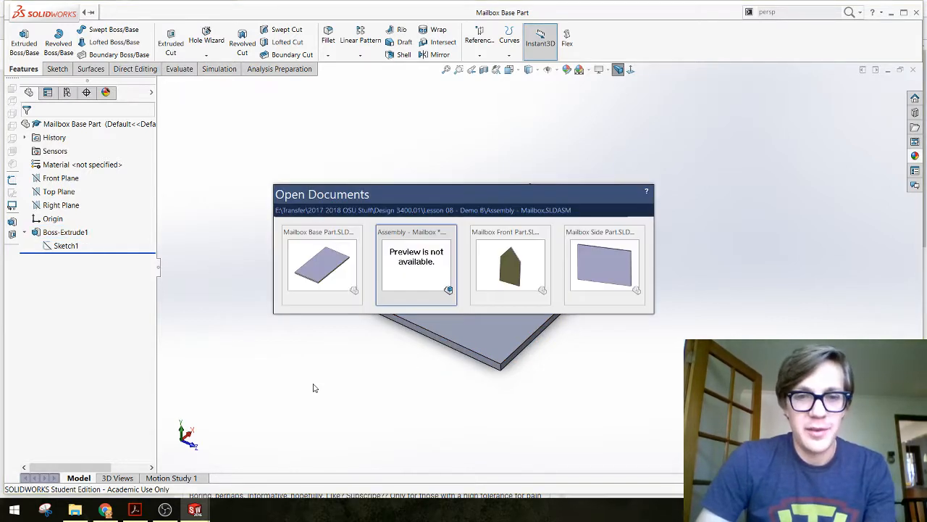
pyautogui.hotkey('ctrl', 'Tab')
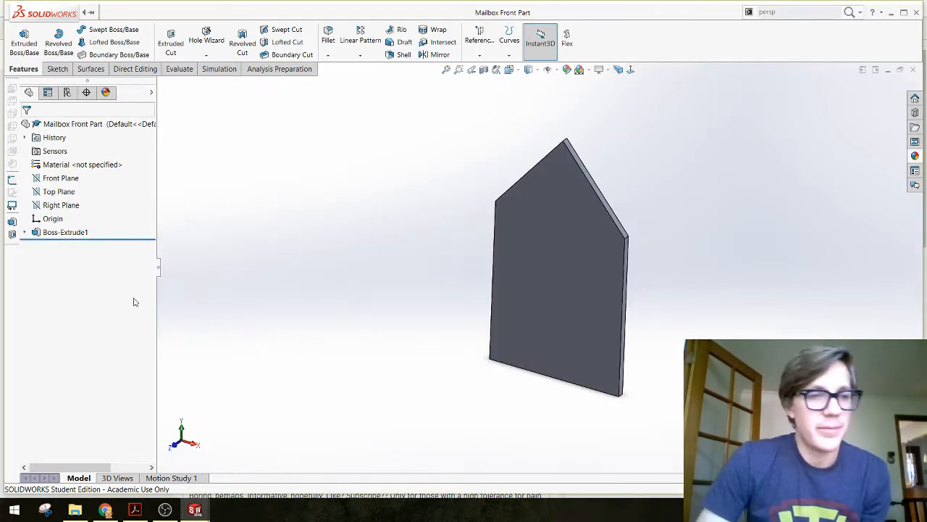
pyautogui.click(43, 233)
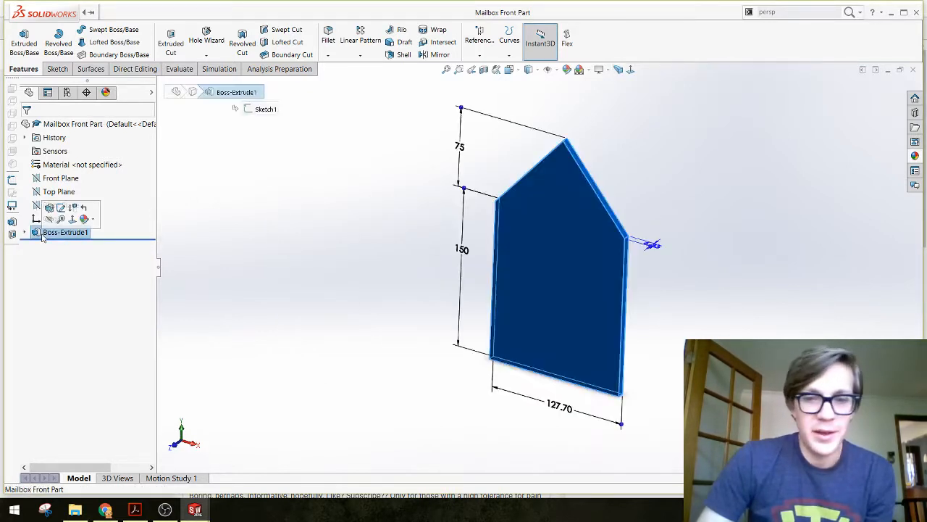
pyautogui.click(555, 408)
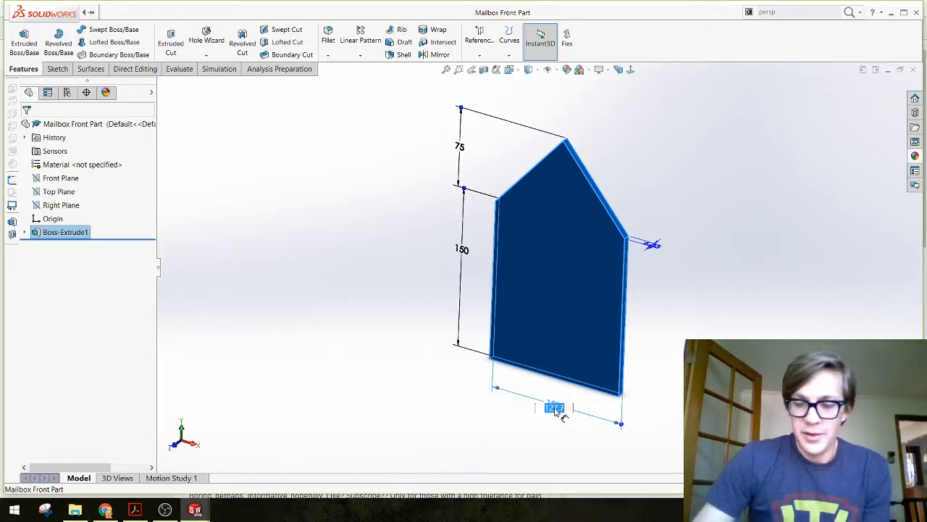
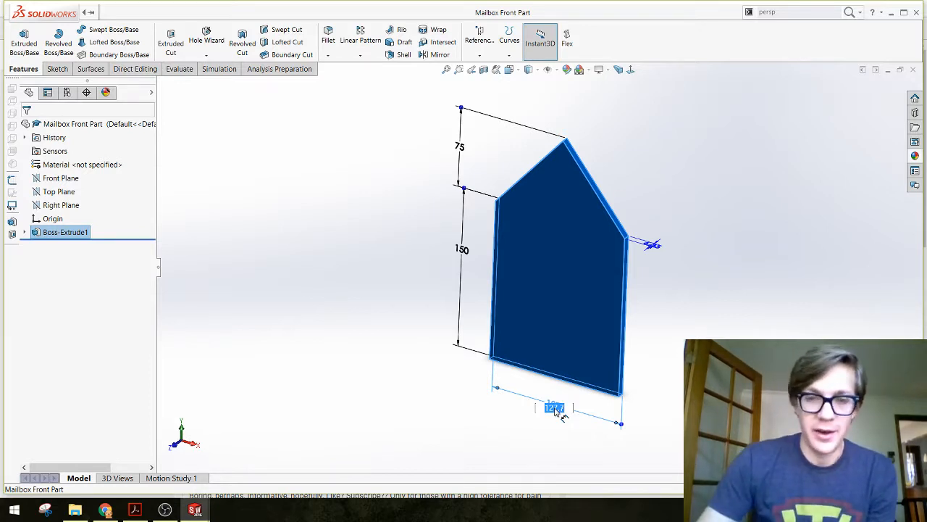
pyautogui.write('1')
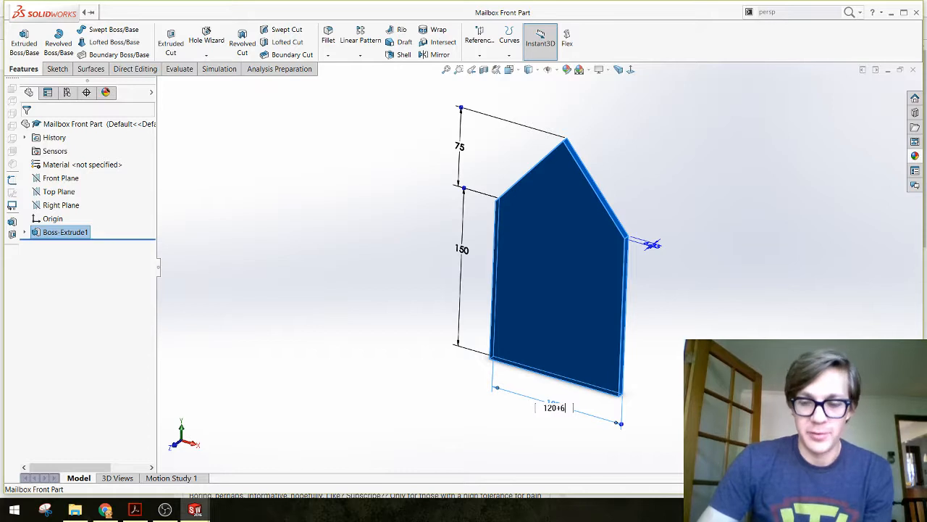
pyautogui.write('+6')
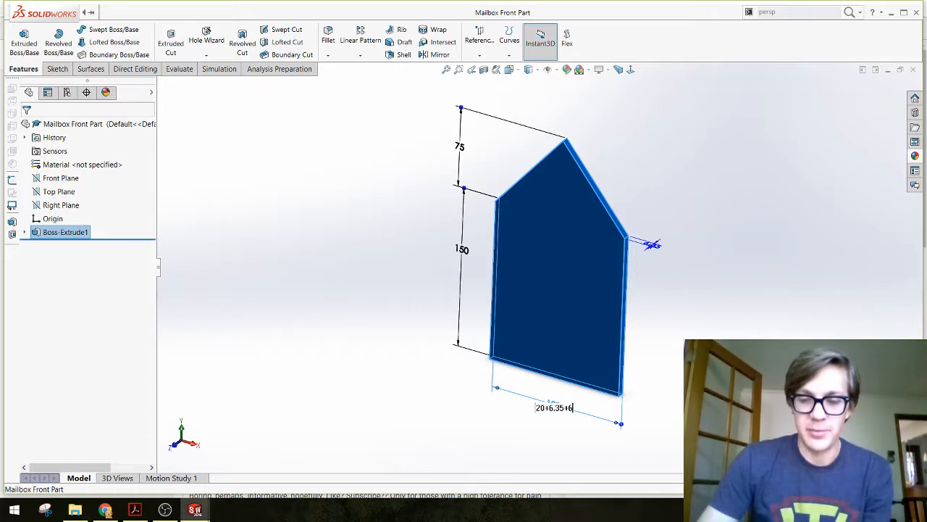
pyautogui.write('.35')
pyautogui.press('Return')
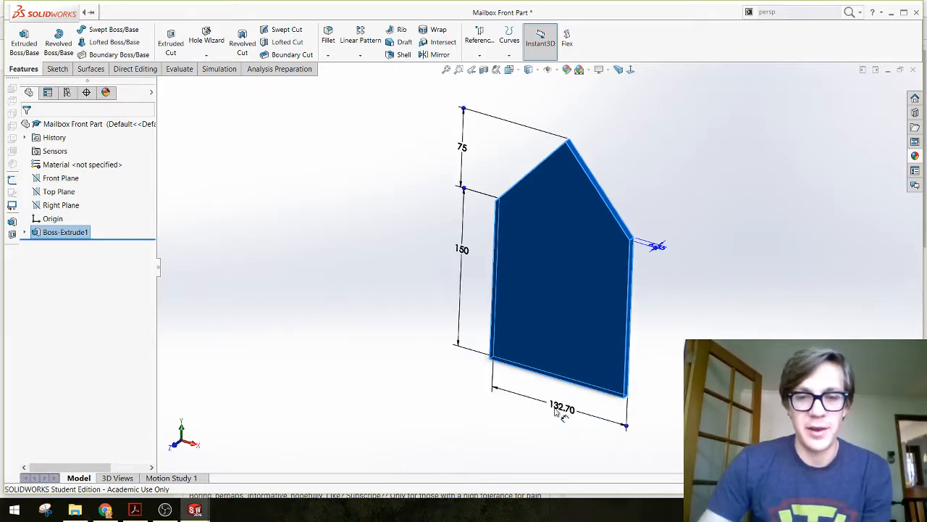
pyautogui.click(367, 404)
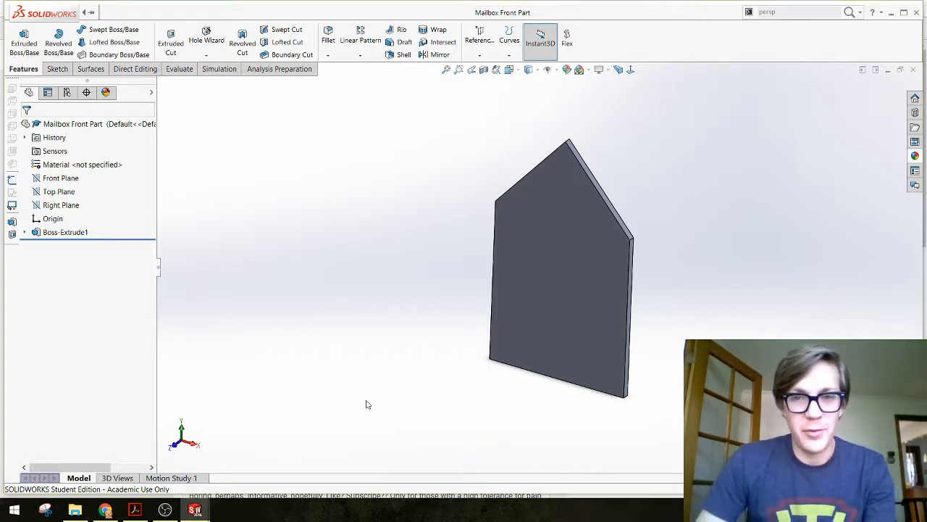
# Return to the mailbox assembly and rebuild it with the changed front panel.
pyautogui.hotkey('ctrl', 'Tab')
pyautogui.hotkey('ctrl', 'Tab')
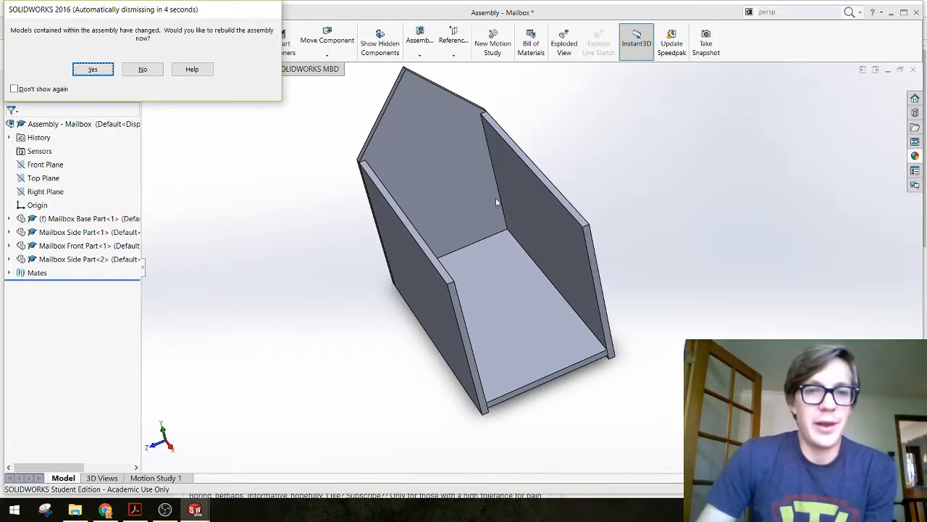
pyautogui.moveTo(138, 10); pyautogui.dragTo(241, 77)
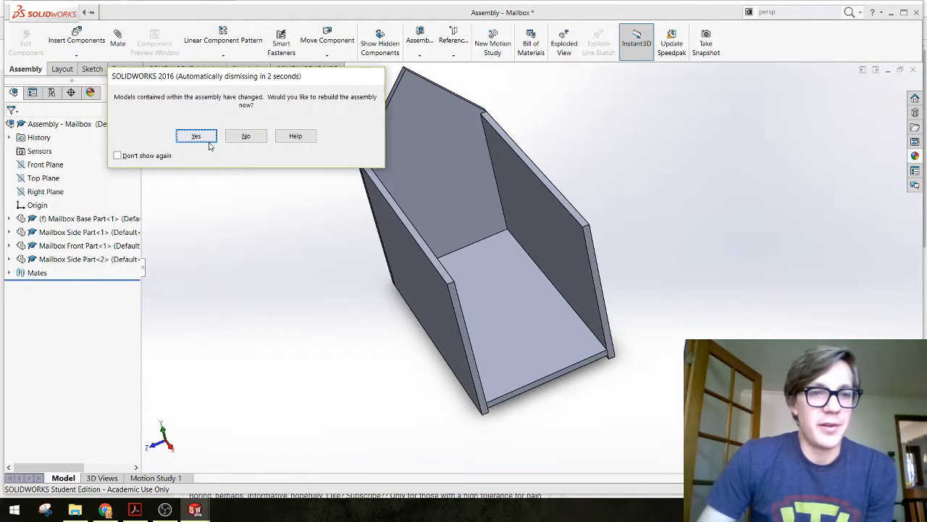
pyautogui.click(213, 137)
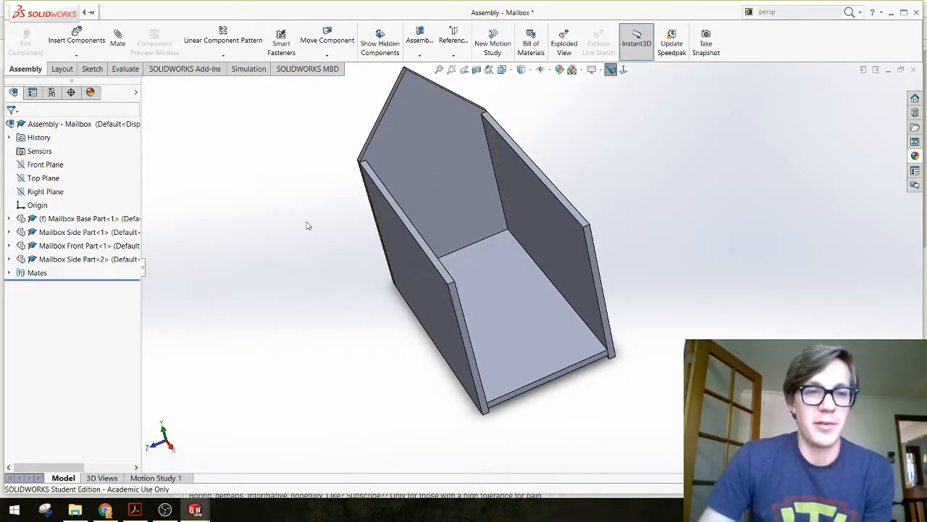
# Examine how the widened front panel meets both side panels and the base from several directions, and save the assembly.
pyautogui.moveTo(307, 224); pyautogui.dragTo(314, 201, button='middle')
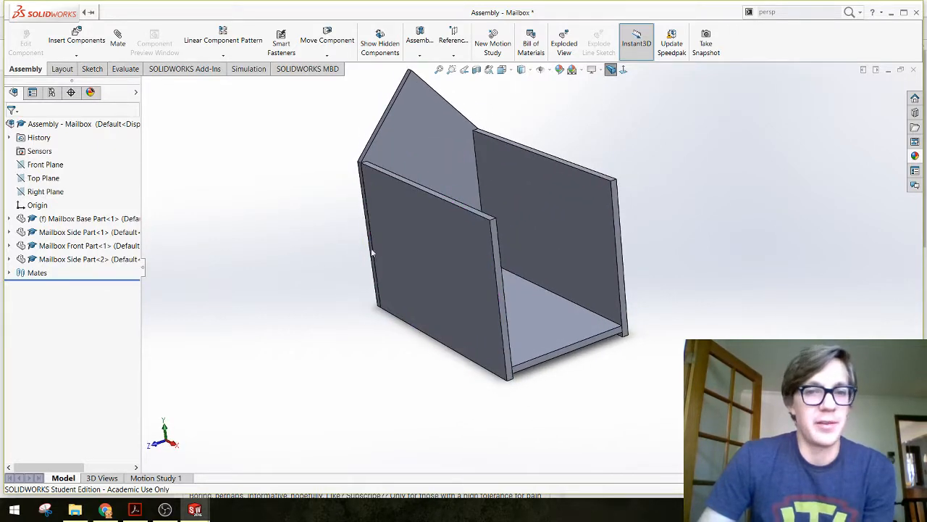
pyautogui.moveTo(302, 273); pyautogui.dragTo(441, 255, button='middle')
pyautogui.scroll(-5, 420, 282)
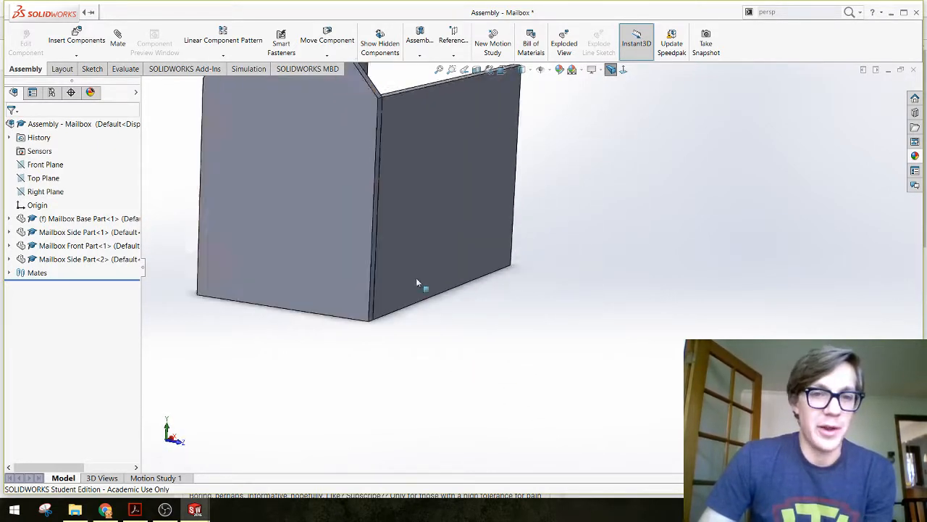
pyautogui.scroll(8, 384, 247)
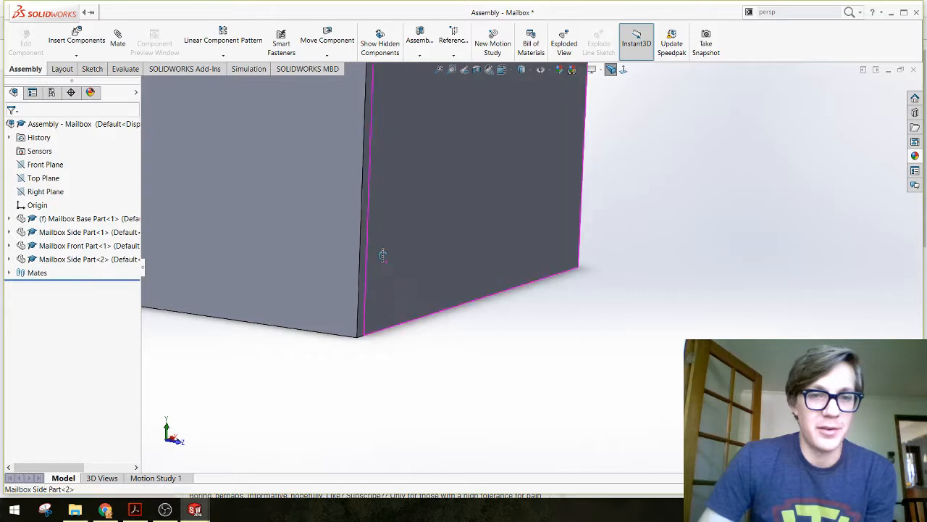
pyautogui.moveTo(397, 248); pyautogui.dragTo(449, 323, button='middle')
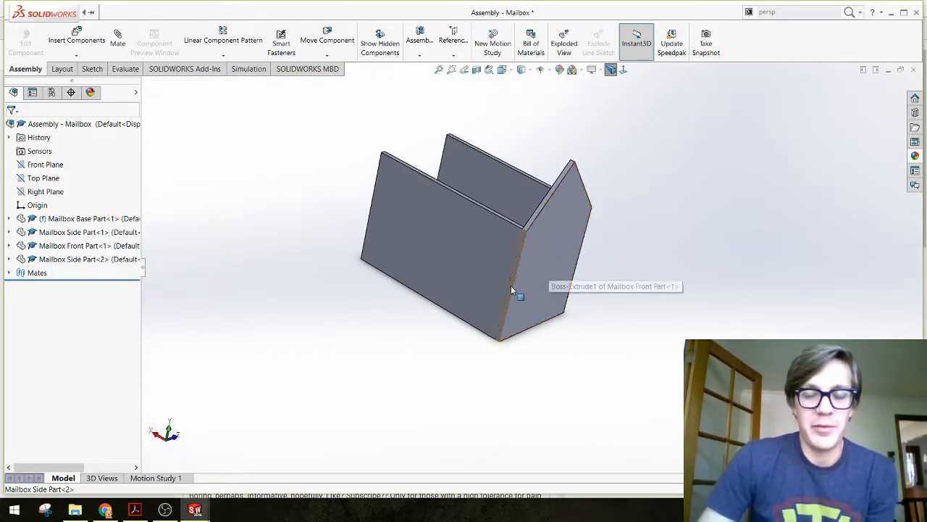
pyautogui.moveTo(517, 290); pyautogui.dragTo(422, 323, button='middle')
pyautogui.moveTo(500, 304); pyautogui.dragTo(467, 181, button='middle')
pyautogui.moveTo(395, 312); pyautogui.dragTo(497, 250, button='middle')
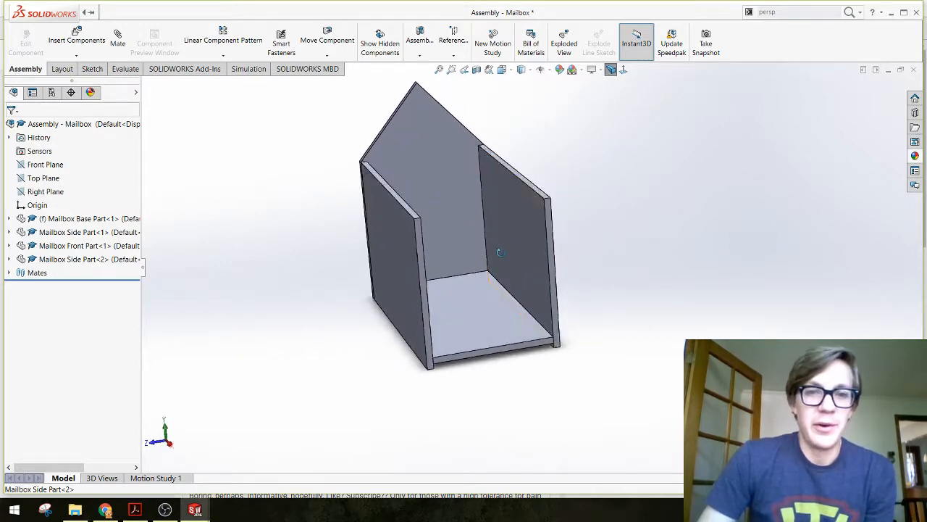
pyautogui.click(424, 156)
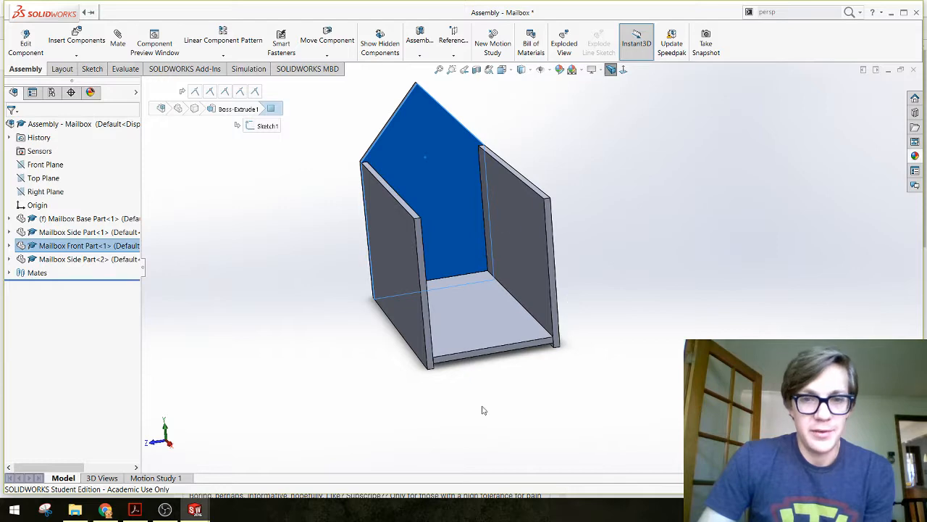
pyautogui.moveTo(302, 339)
pyautogui.mouseDown(button='middle')
pyautogui.moveTo(265, 254)
pyautogui.moveTo(323, 280)
pyautogui.moveTo(269, 363)
pyautogui.moveTo(305, 351)
pyautogui.mouseUp(button='middle')
pyautogui.click(275, 298)
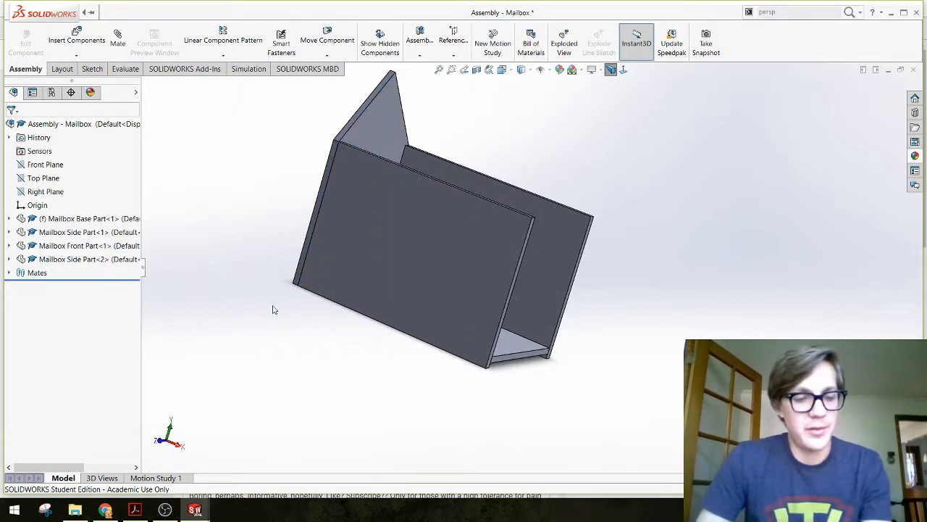
pyautogui.hotkey('ctrl', 's')
# Insert a second copy of the Mailbox Front Part near the open end of the mailbox assembly.
pyautogui.scroll(1, 326, 301)
pyautogui.scroll(-3, 500, 237)
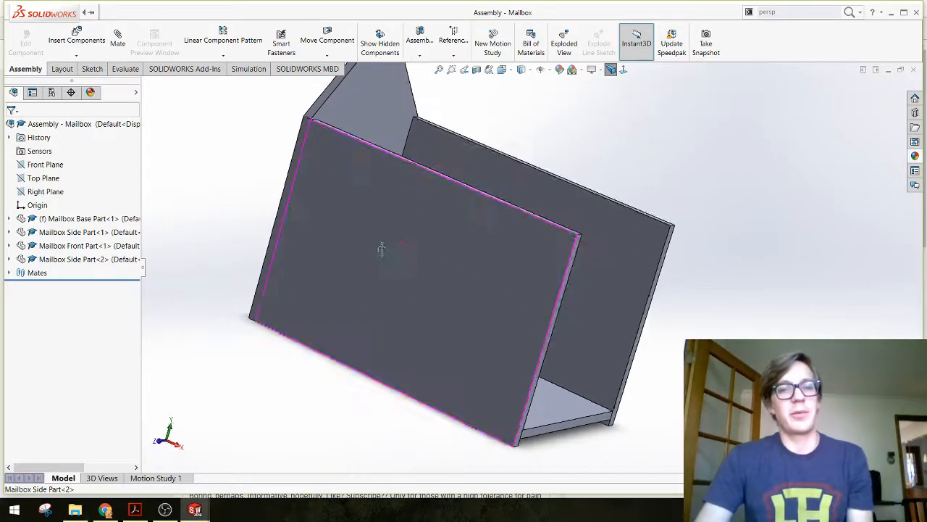
pyautogui.moveTo(381, 249); pyautogui.dragTo(350, 241, button='middle')
pyautogui.scroll(3, 555, 251)
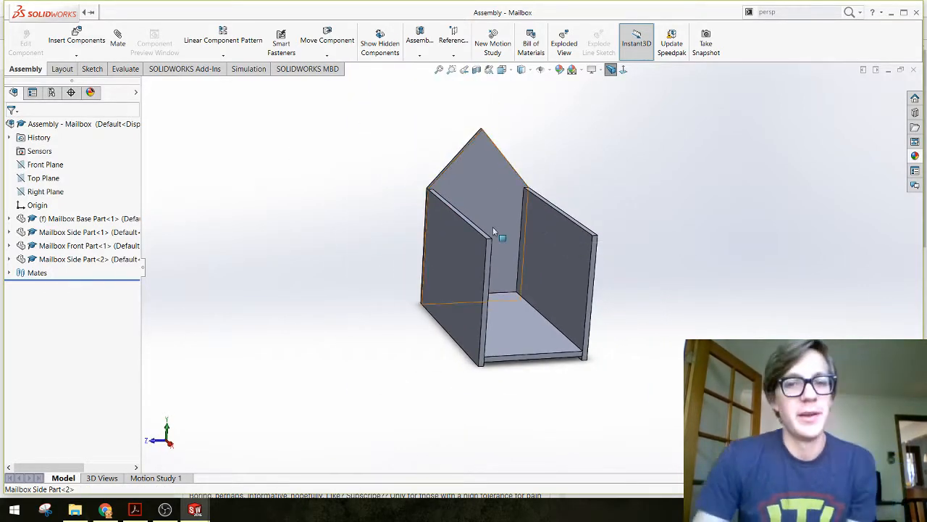
pyautogui.moveTo(492, 226); pyautogui.dragTo(325, 331, button='middle')
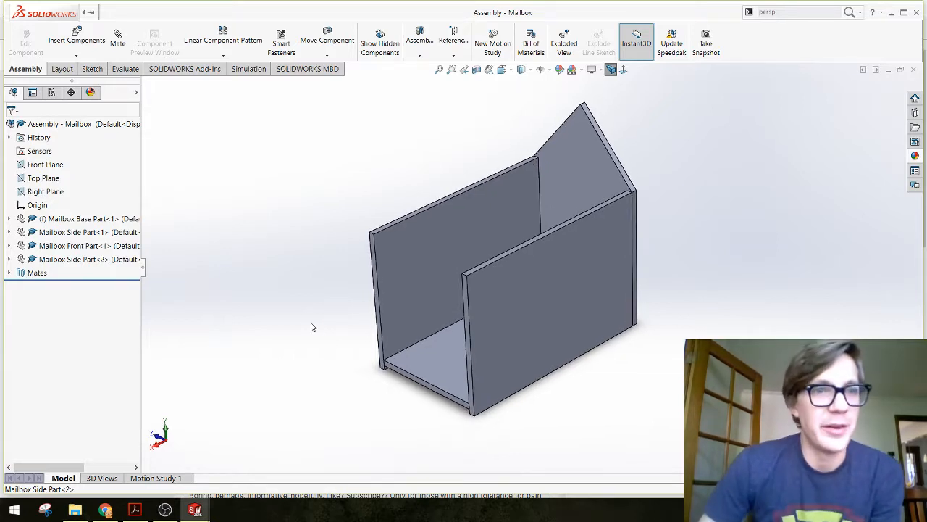
pyautogui.click(77, 40)
pyautogui.click(47, 264)
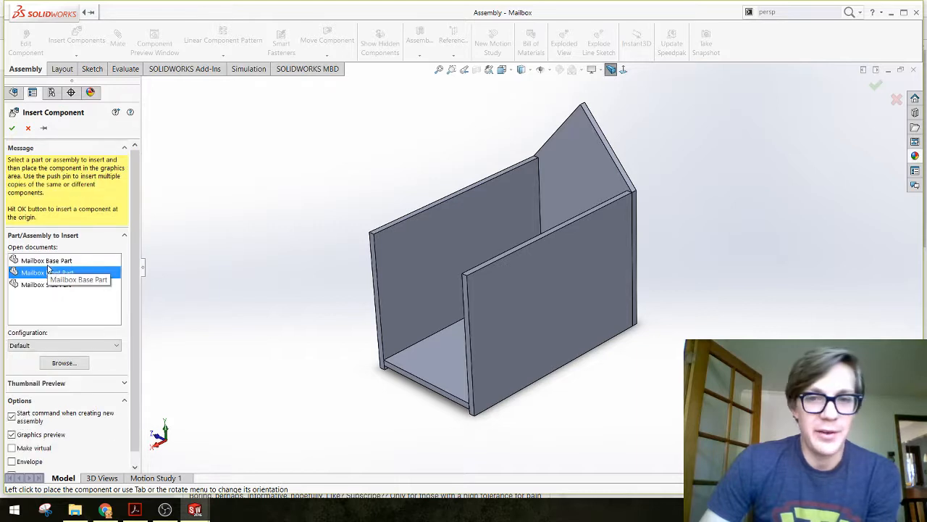
pyautogui.click(316, 240)
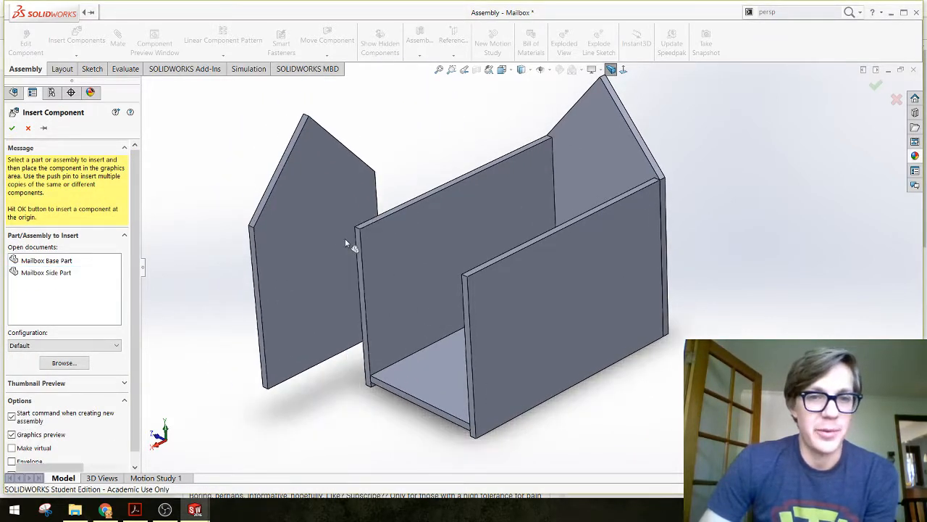
pyautogui.scroll(6, 584, 303)
pyautogui.scroll(-3, 584, 303)
pyautogui.moveTo(269, 299); pyautogui.dragTo(260, 256, button='middle')
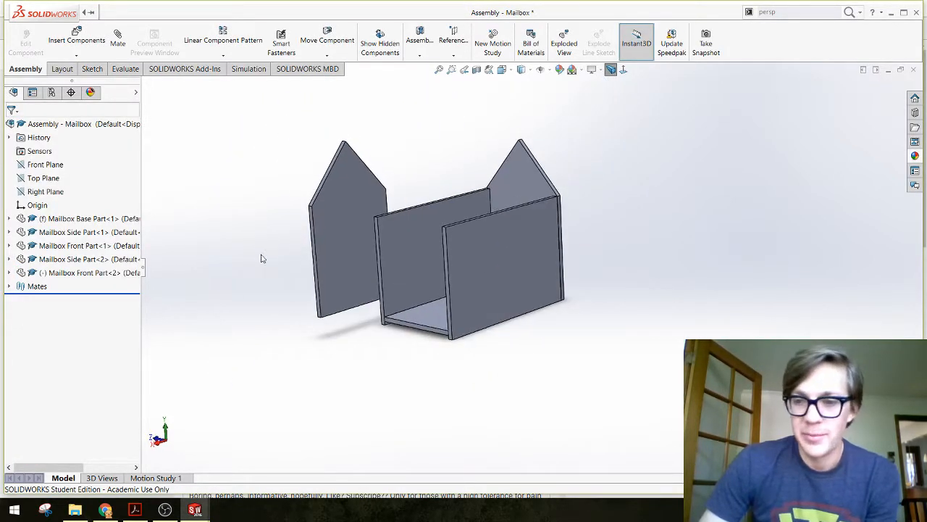
# Mate the second front panel's inner face coincident with the end face of a side panel at the open end.
pyautogui.click(117, 40)
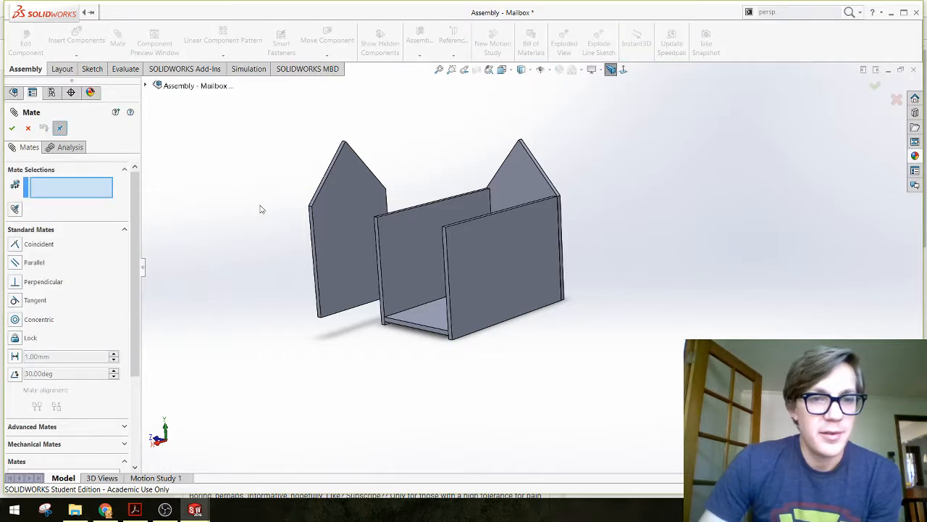
pyautogui.click(338, 259)
pyautogui.scroll(-5, 339, 259)
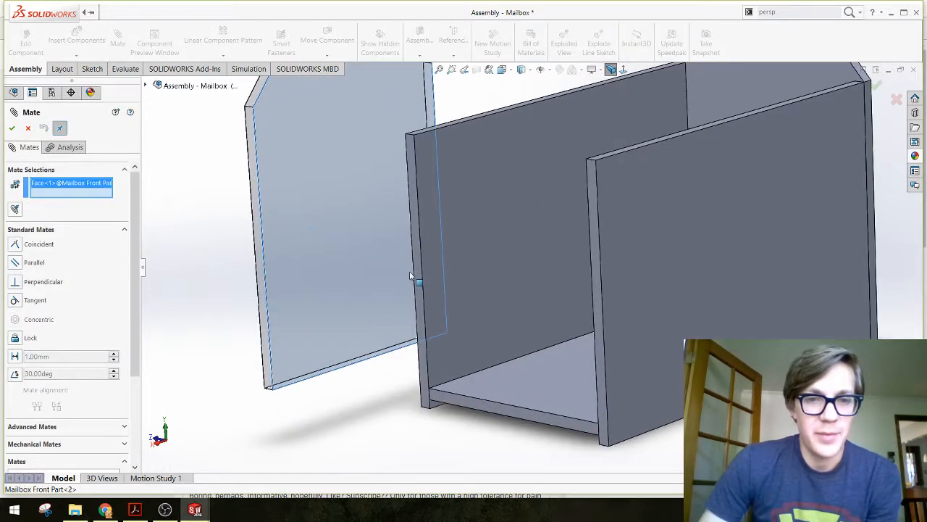
pyautogui.click(417, 212)
pyautogui.press('Return')
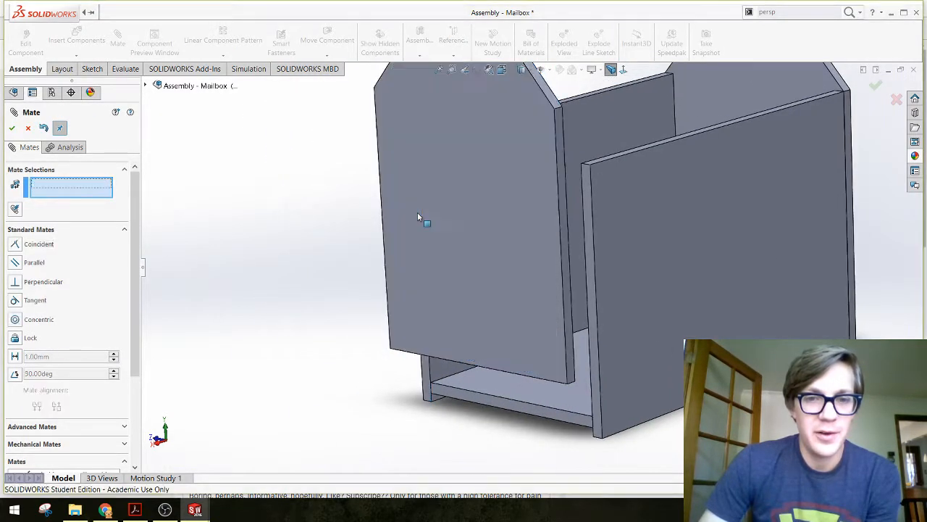
# Mate the second front panel's vertical edge face coincident with the outer face of the nearer side panel.
pyautogui.click(563, 191)
pyautogui.click(625, 230)
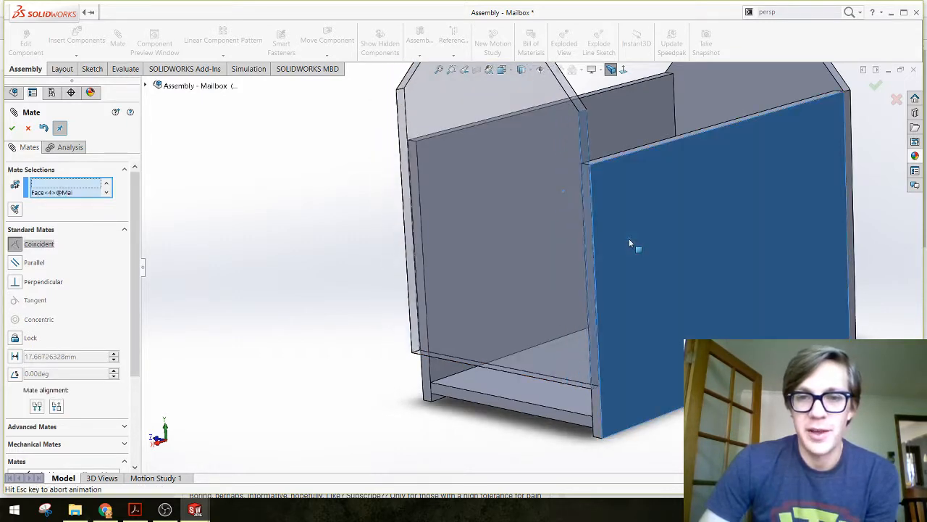
pyautogui.press('Return')
# Mate the second front panel's bottom edge face coincident with the side panel's bottom edge face.
pyautogui.moveTo(447, 381); pyautogui.dragTo(517, 272, button='middle')
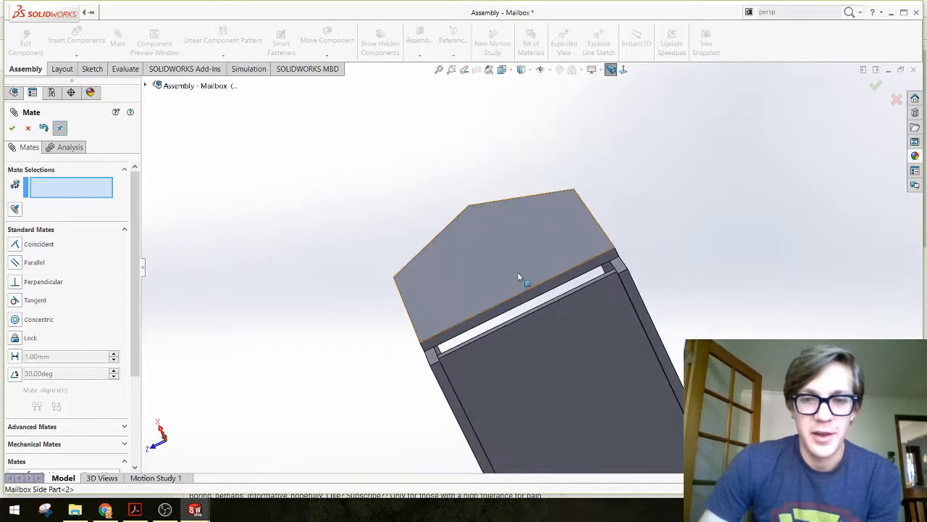
pyautogui.click(563, 288)
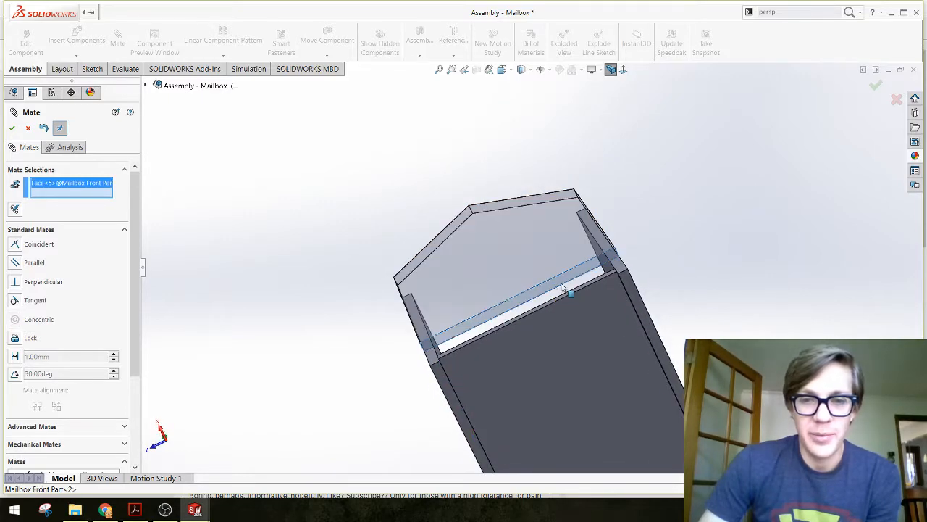
pyautogui.click(630, 285)
pyautogui.press('Return')
# Check the second front panel's fit against the side panels, finish mating and save the assembly.
pyautogui.moveTo(632, 290)
pyautogui.mouseDown(button='middle')
pyautogui.moveTo(514, 323)
pyautogui.moveTo(476, 383)
pyautogui.moveTo(627, 298)
pyautogui.mouseUp(button='middle')
pyautogui.scroll(-3, 645, 261)
pyautogui.moveTo(644, 261); pyautogui.dragTo(611, 250, button='middle')
pyautogui.scroll(4, 613, 250)
pyautogui.scroll(-2, 640, 224)
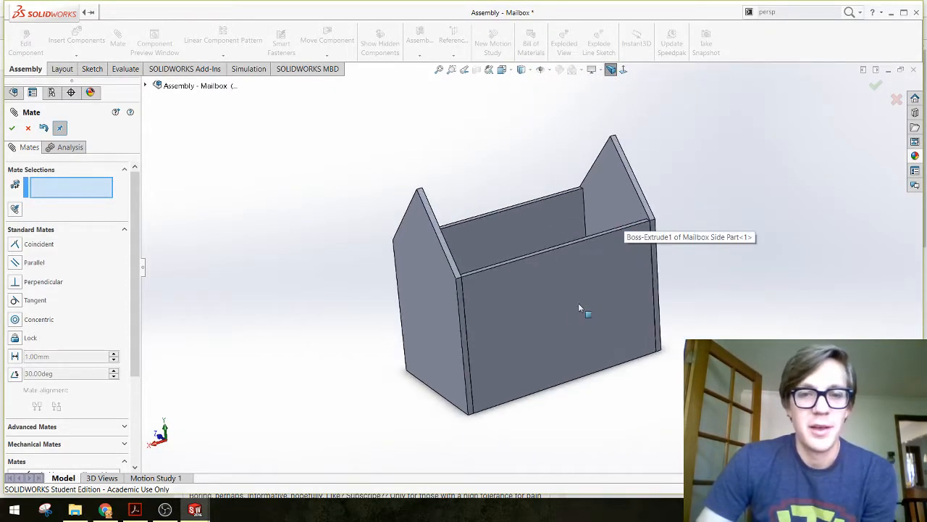
pyautogui.moveTo(578, 304)
pyautogui.mouseDown(button='middle')
pyautogui.moveTo(530, 304)
pyautogui.moveTo(593, 303)
pyautogui.mouseUp(button='middle')
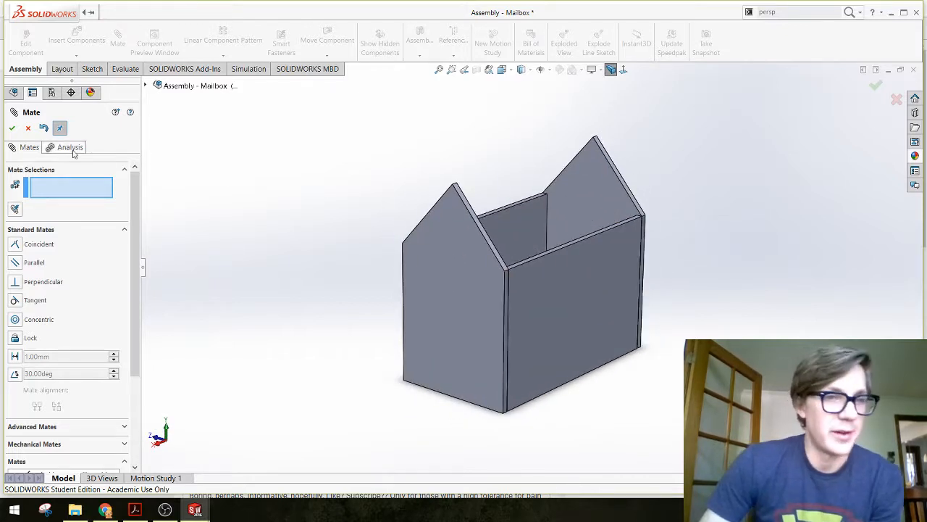
pyautogui.click(12, 127)
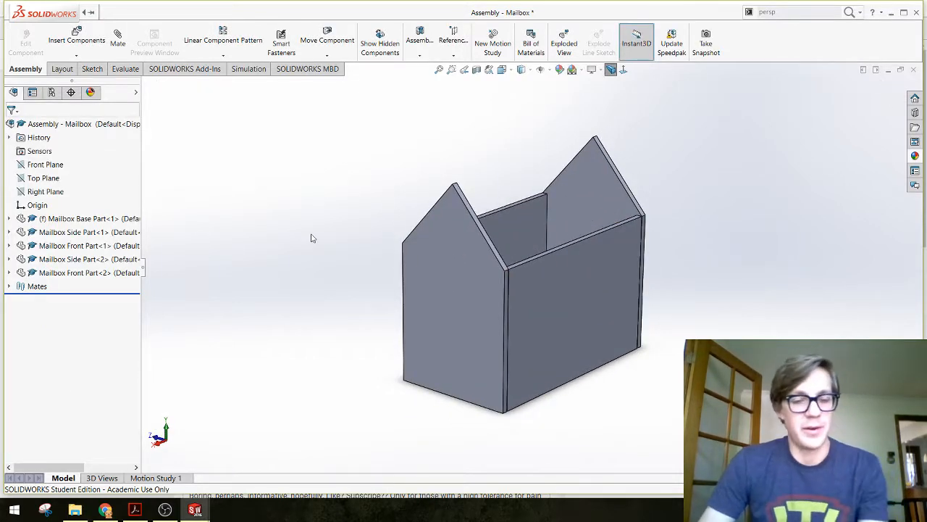
pyautogui.hotkey('ctrl', 's')
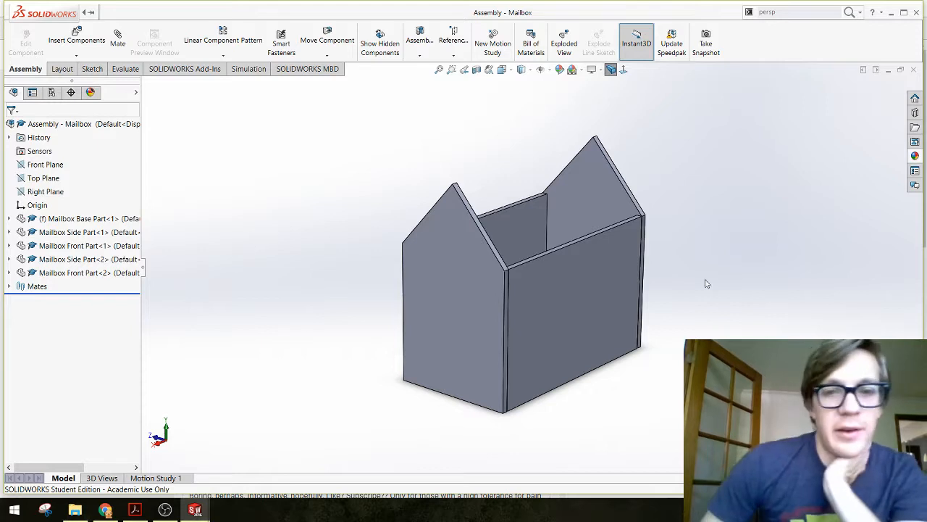
# Review the assembly's list of mates and inspect the faces used by the Coincident1 mate without changing it.
pyautogui.scroll(-3, 637, 239)
pyautogui.scroll(2, 739, 313)
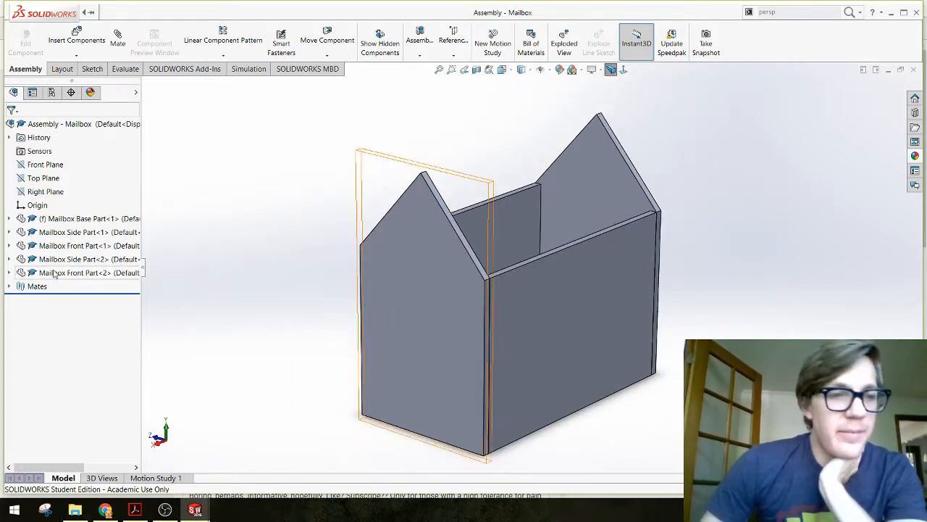
pyautogui.click(10, 286)
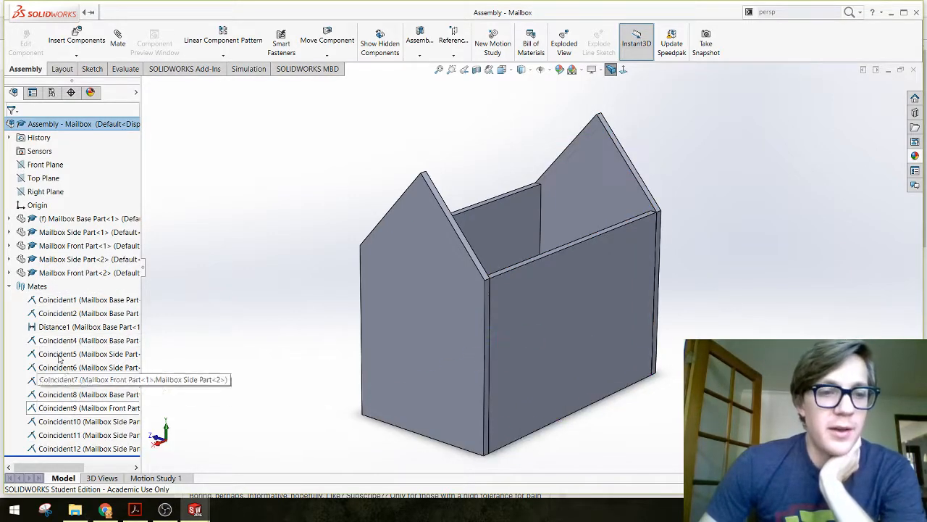
pyautogui.click(38, 304)
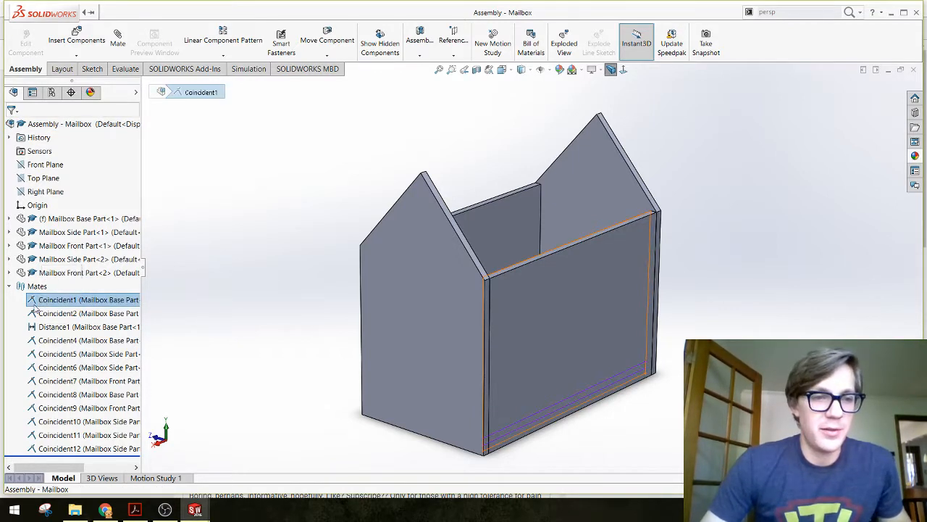
pyautogui.click(43, 285)
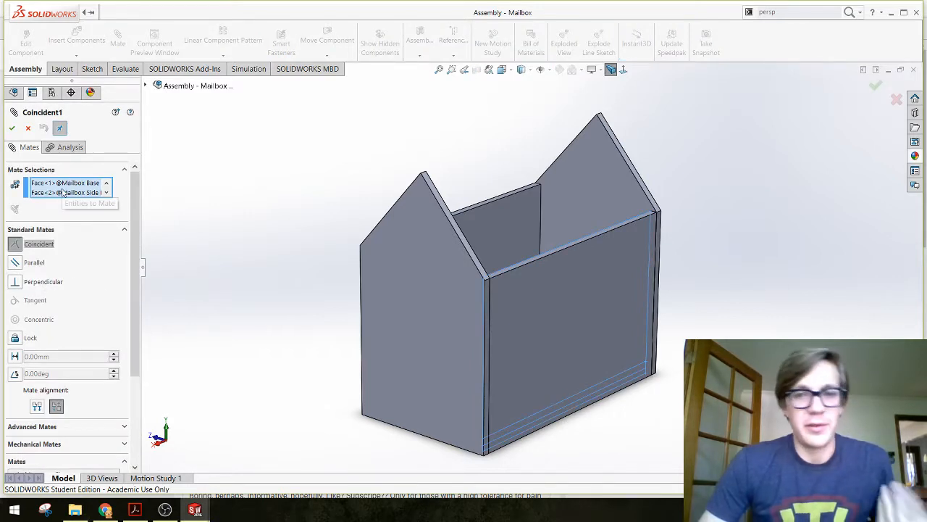
pyautogui.click(26, 129)
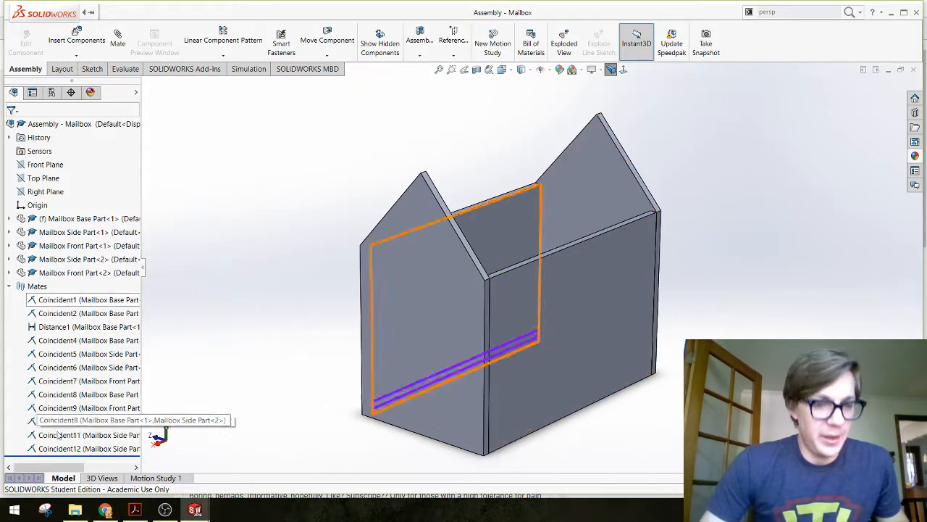
pyautogui.click(10, 288)
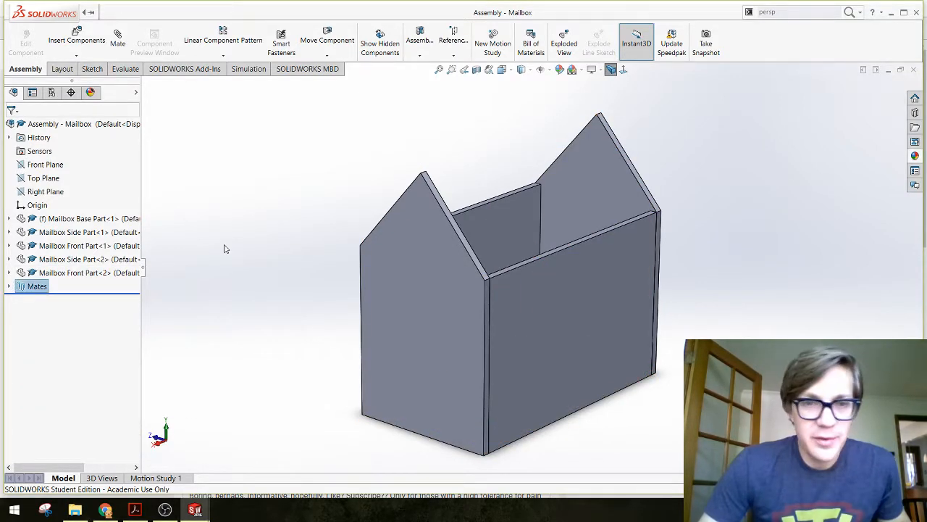
# Add a new part inside the mailbox assembly without selecting a face or plane to position it.
pyautogui.moveTo(304, 260); pyautogui.dragTo(242, 285, button='middle')
pyautogui.moveTo(722, 285); pyautogui.dragTo(368, 309, button='middle')
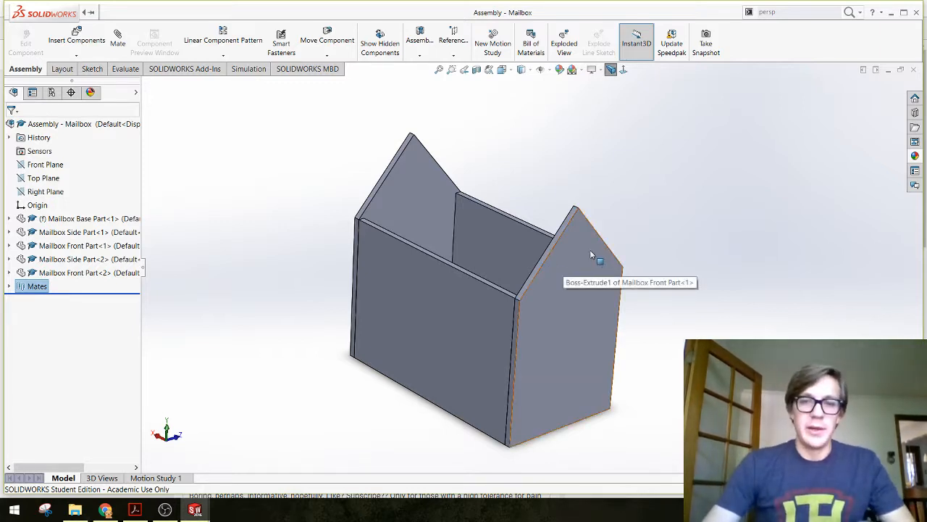
pyautogui.moveTo(599, 251); pyautogui.dragTo(438, 228, button='middle')
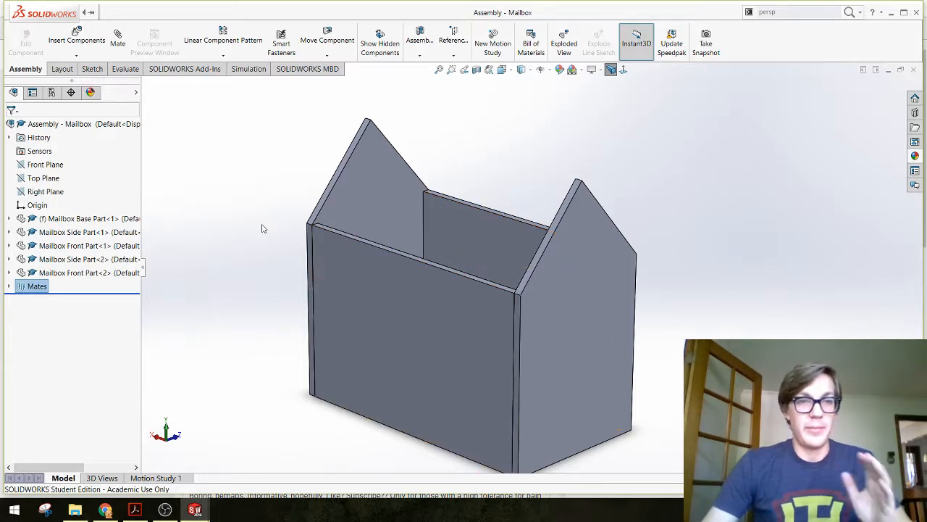
pyautogui.click(77, 58)
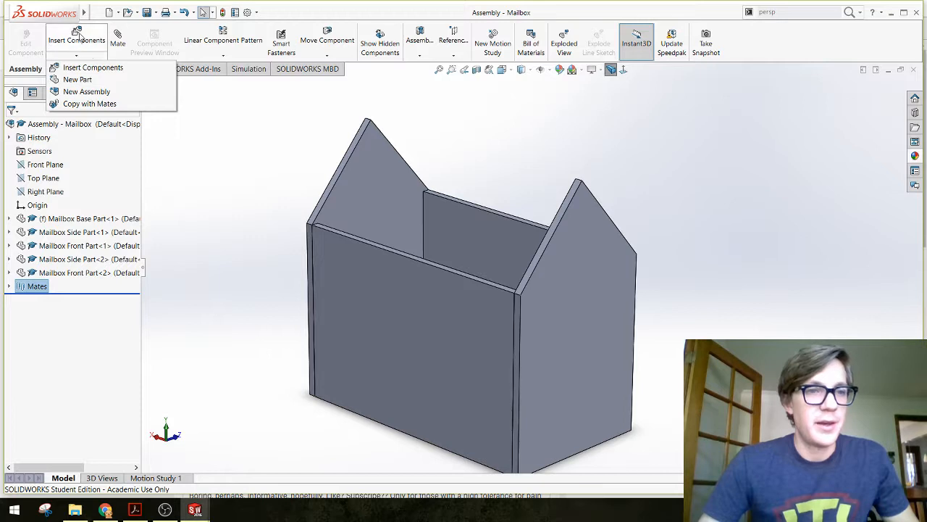
pyautogui.click(76, 80)
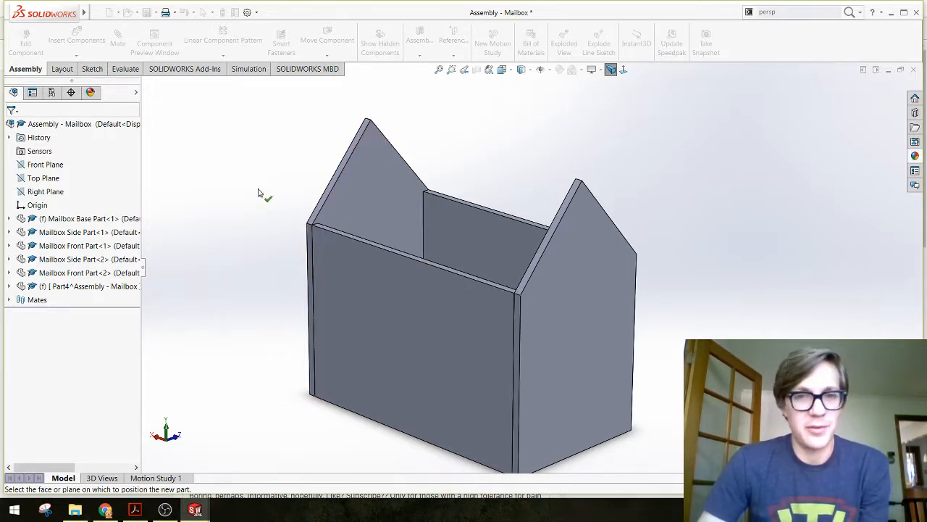
pyautogui.press('Escape')
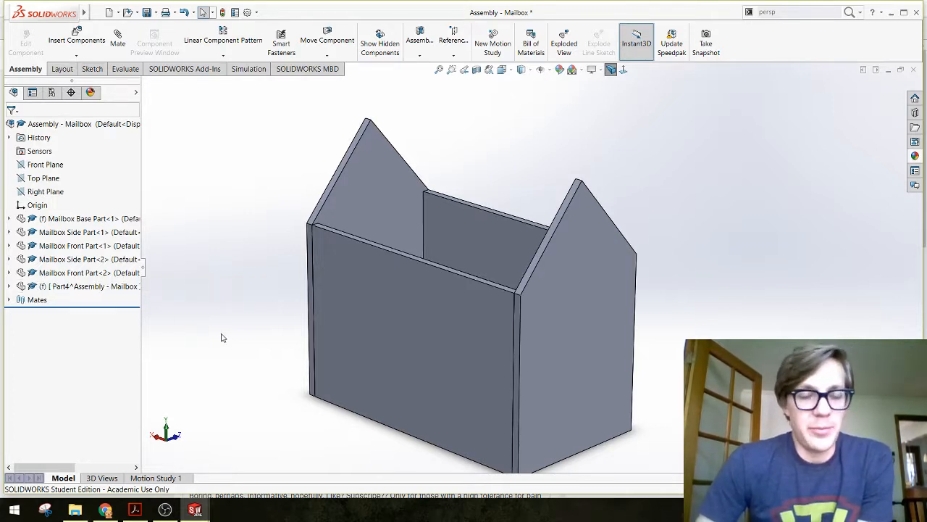
pyautogui.scroll(1, 585, 325)
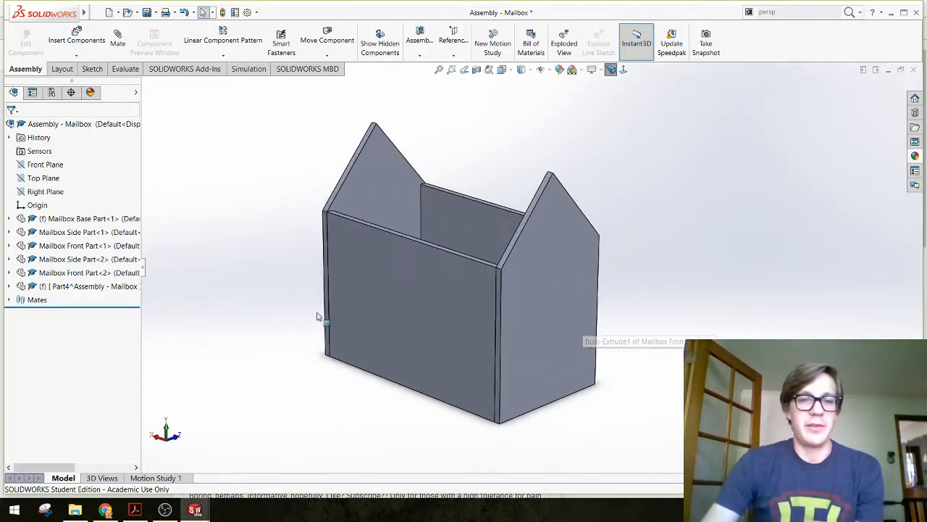
# Start editing the newly added empty part in the context of the mailbox assembly.
pyautogui.click(62, 287)
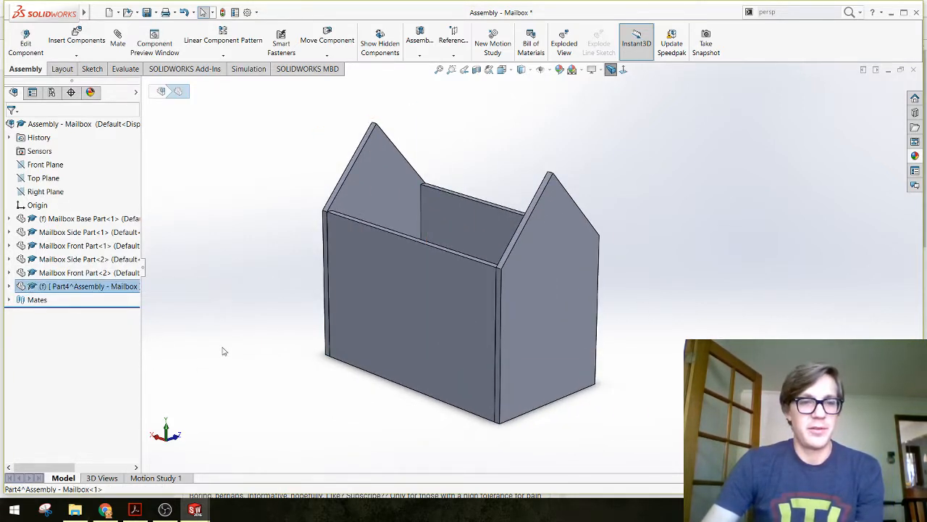
pyautogui.click(50, 232)
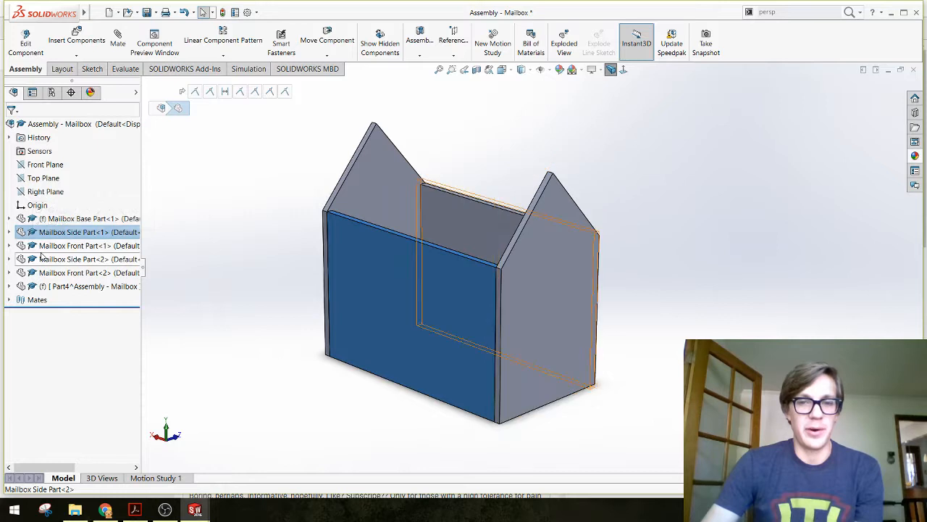
pyautogui.click(43, 258)
pyautogui.click(30, 272)
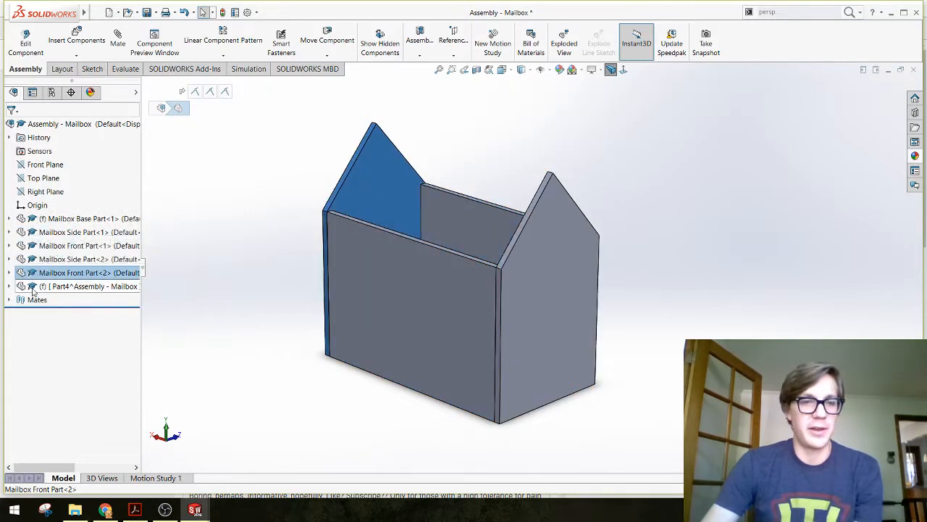
pyautogui.click(33, 288)
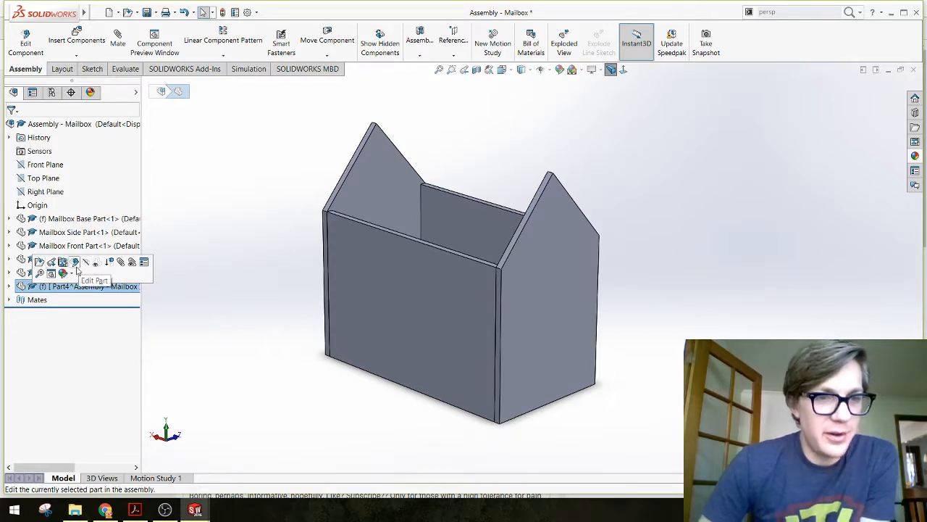
pyautogui.click(75, 262)
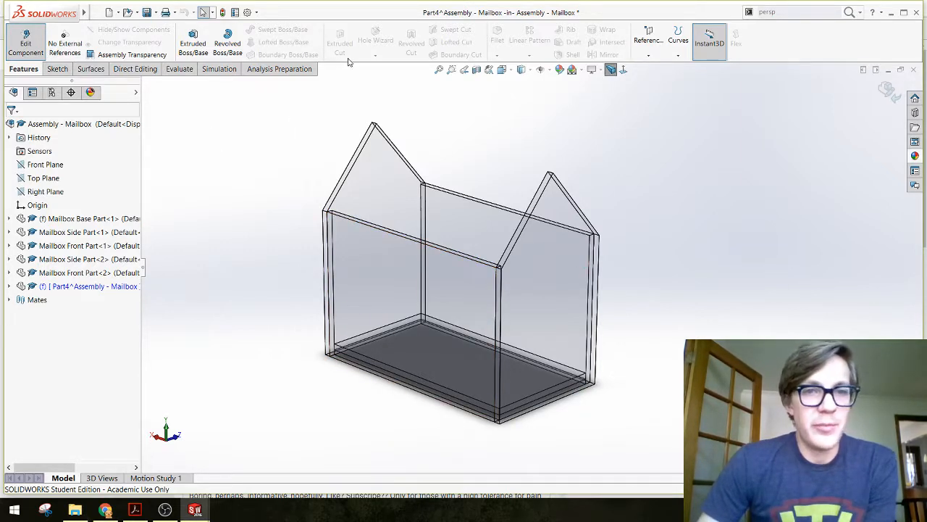
# Start a sketch for the new part on the sloping roof edge face of the second front panel.
pyautogui.click(57, 69)
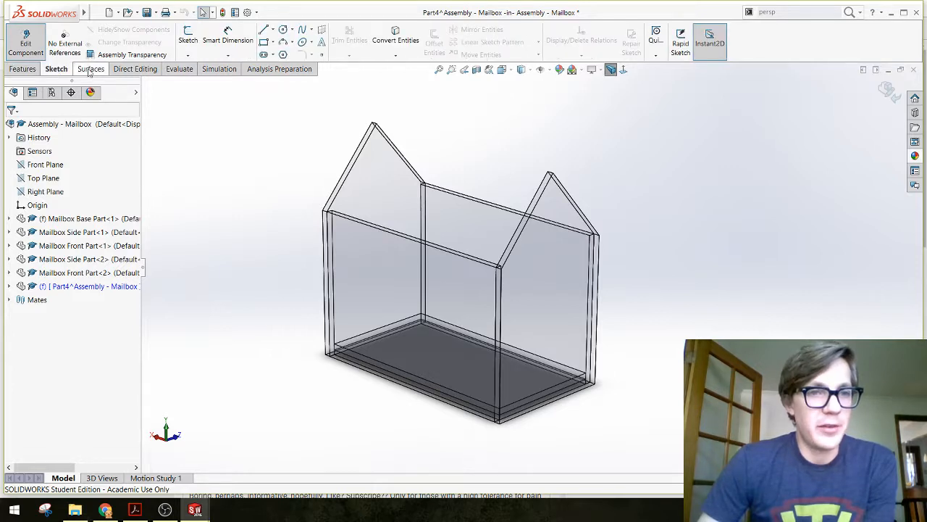
pyautogui.click(90, 70)
pyautogui.click(135, 68)
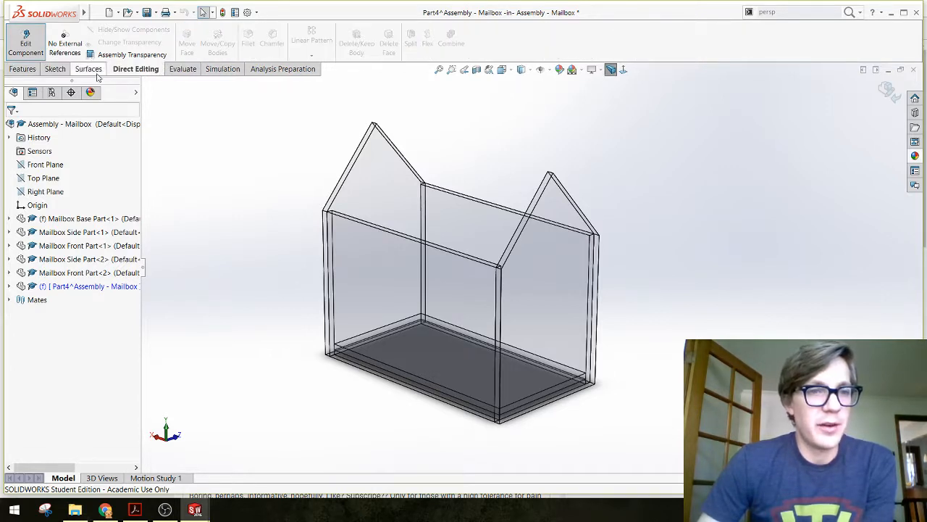
pyautogui.click(57, 70)
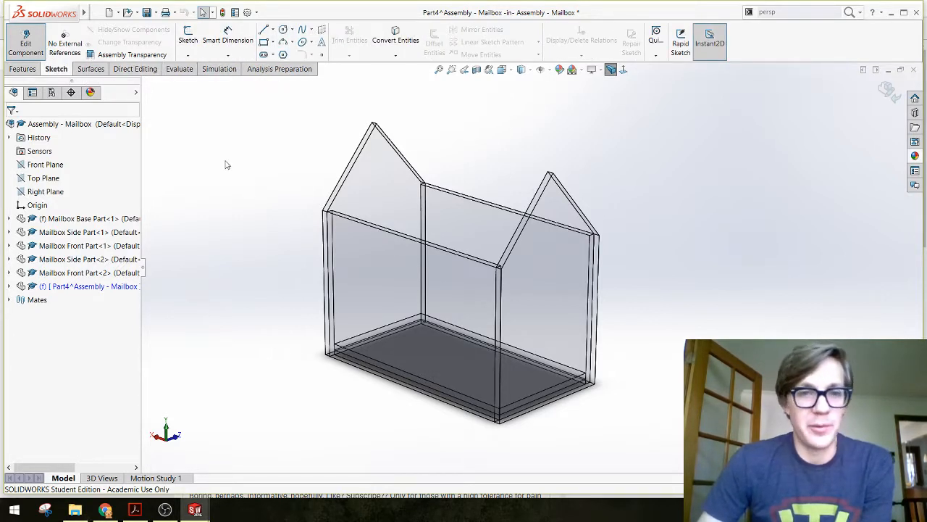
pyautogui.scroll(-3, 493, 192)
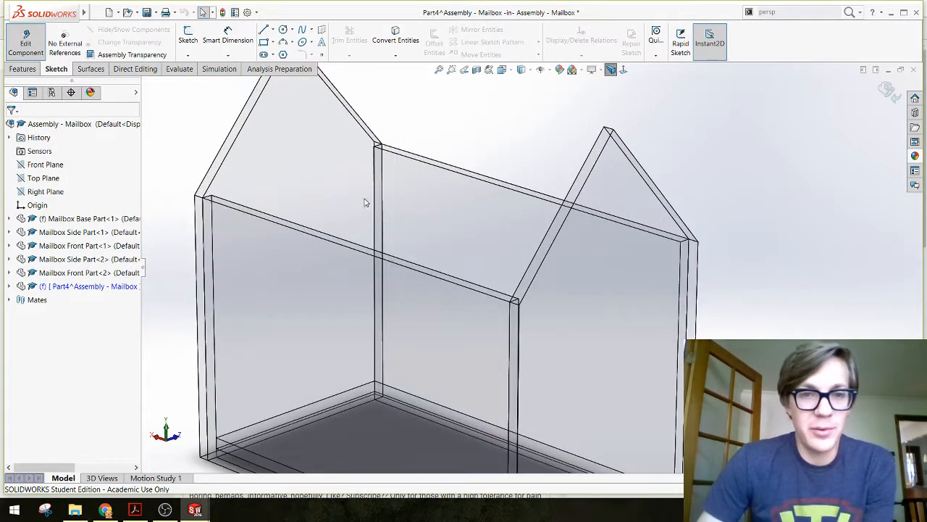
pyautogui.moveTo(366, 203); pyautogui.dragTo(539, 321, button='middle')
pyautogui.scroll(3, 638, 300)
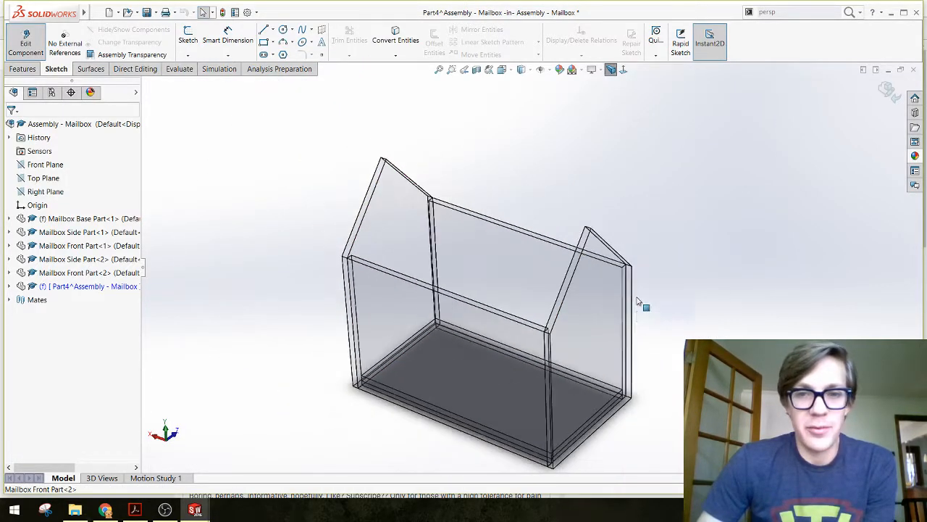
pyautogui.moveTo(459, 276); pyautogui.dragTo(364, 223, button='middle')
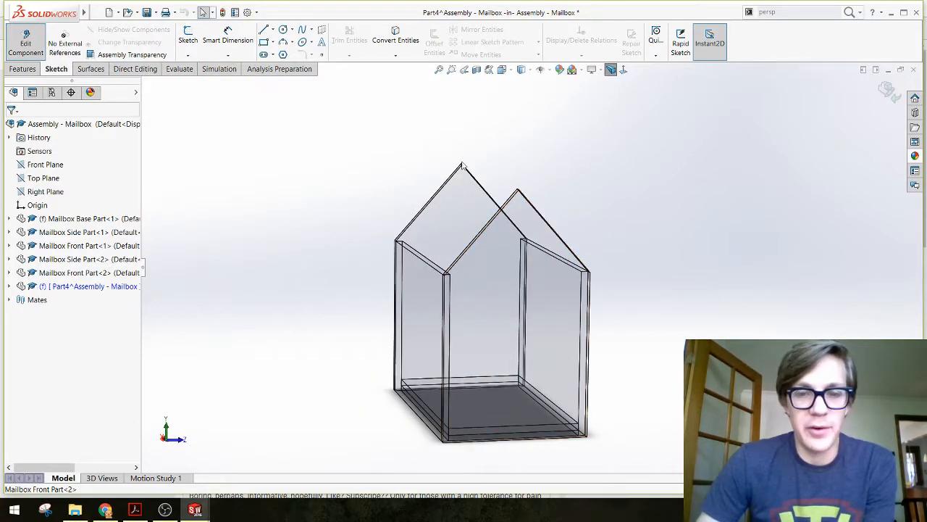
pyautogui.moveTo(465, 166); pyautogui.dragTo(449, 247, button='middle')
pyautogui.scroll(-2, 655, 294)
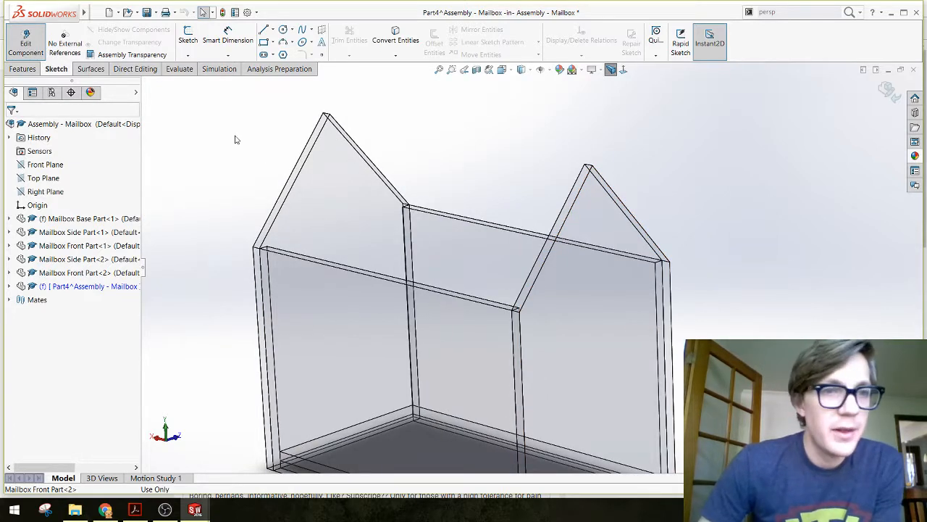
pyautogui.click(305, 163)
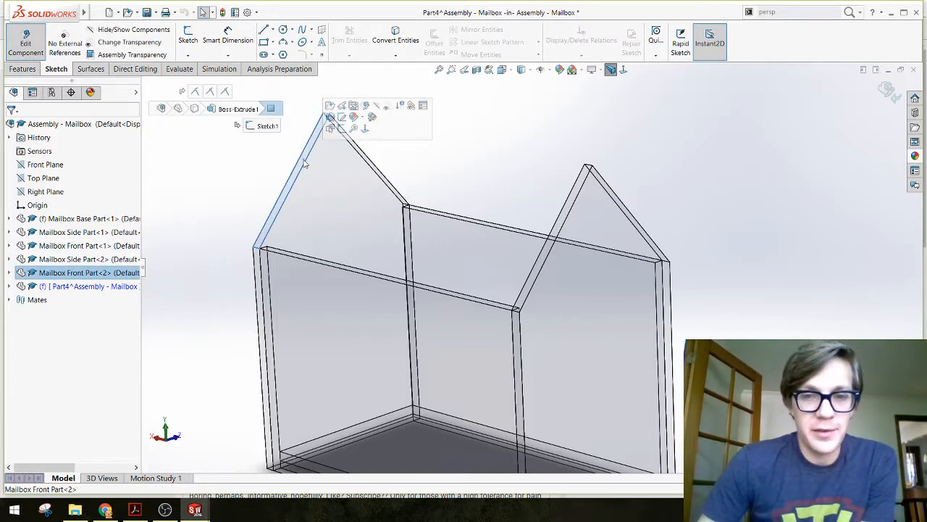
pyautogui.click(348, 131)
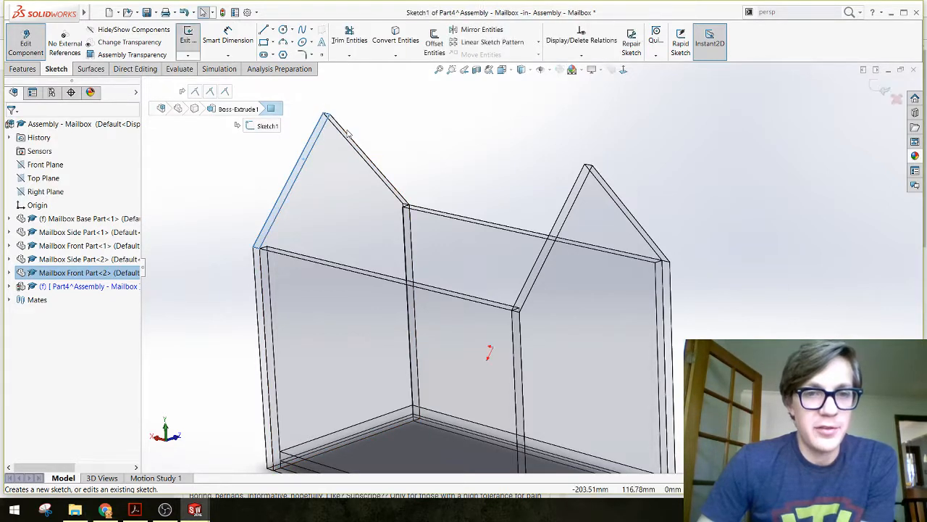
# Sketch a corner rectangle about 305 mm long across the roof slope, overhanging both gabled front panels.
pyautogui.click(265, 42)
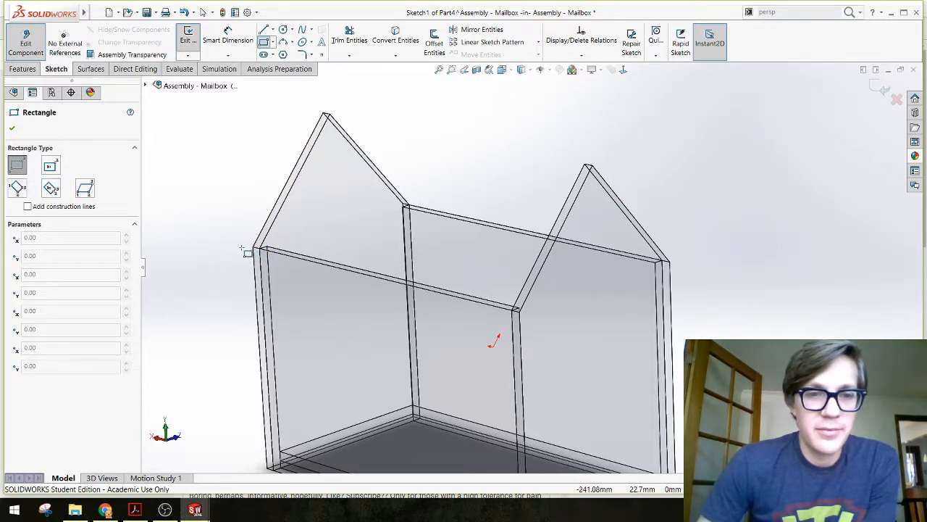
pyautogui.click(224, 251)
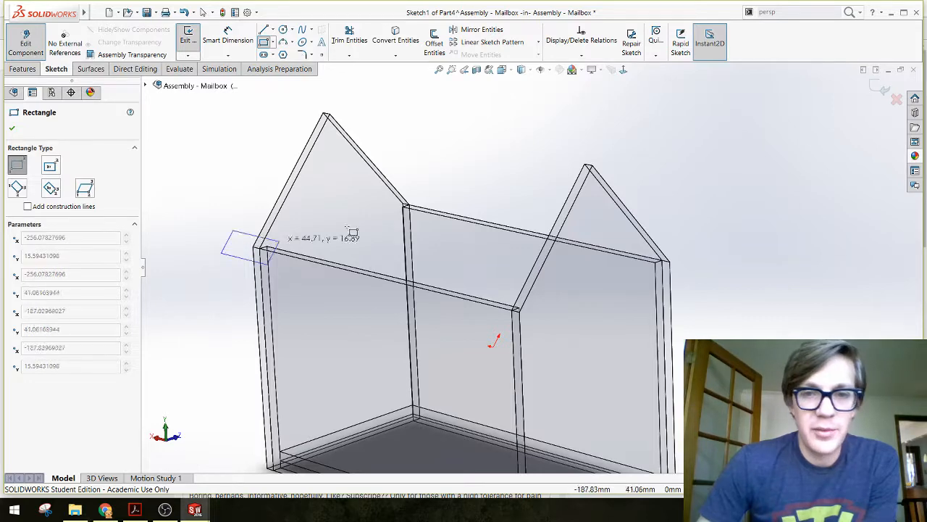
pyautogui.click(642, 183)
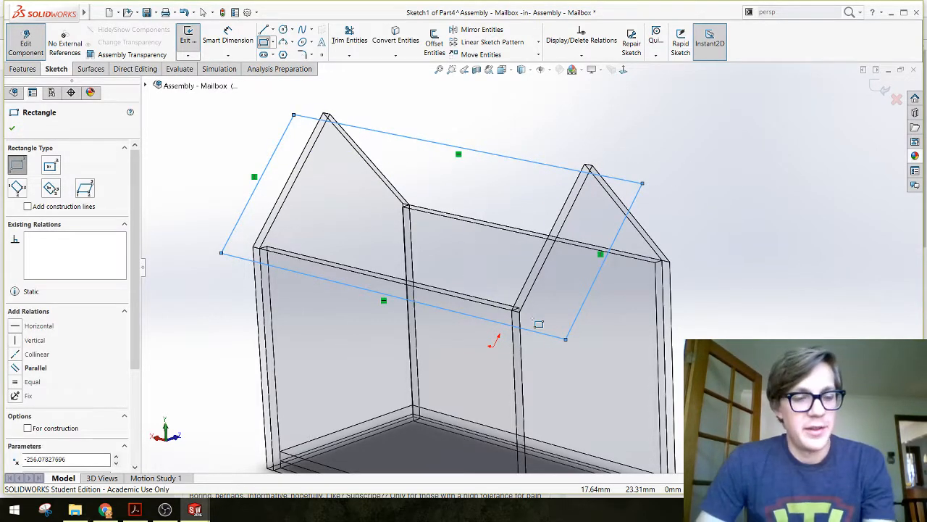
pyautogui.press('Escape')
# Make the rectangle's upper line collinear with the short peak edge of the first front panel.
pyautogui.moveTo(522, 310); pyautogui.dragTo(500, 314, button='middle')
pyautogui.scroll(-4, 595, 190)
pyautogui.scroll(3, 643, 168)
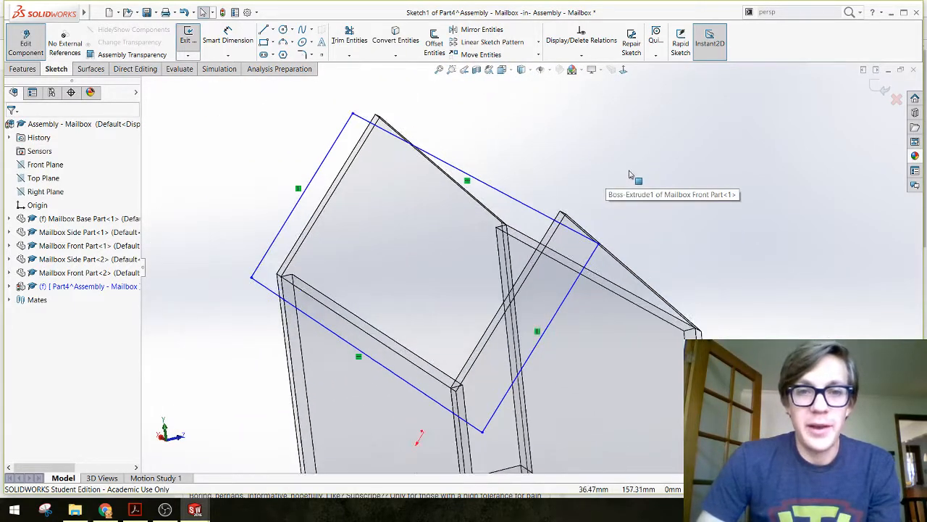
pyautogui.middleClick(553, 229)
pyautogui.moveTo(553, 229); pyautogui.dragTo(580, 244, button='middle')
pyautogui.click(567, 219)
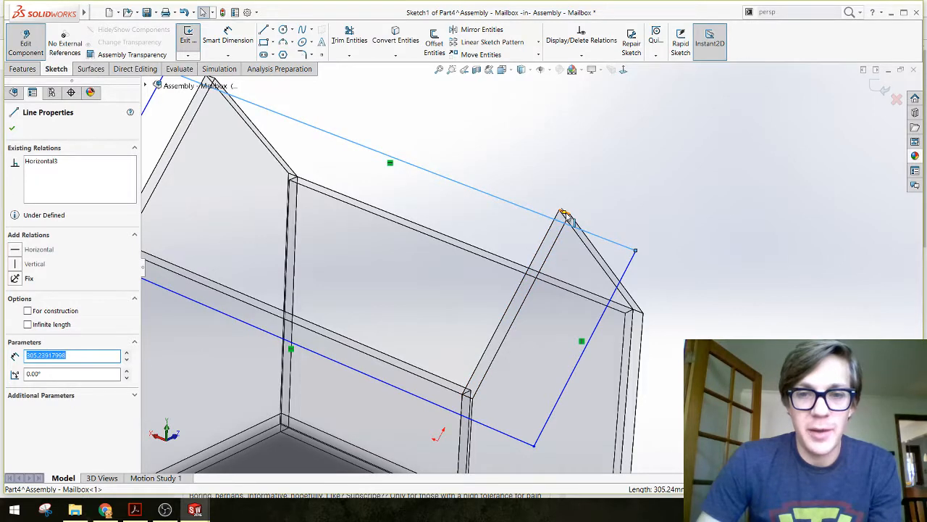
pyautogui.scroll(-4, 567, 217)
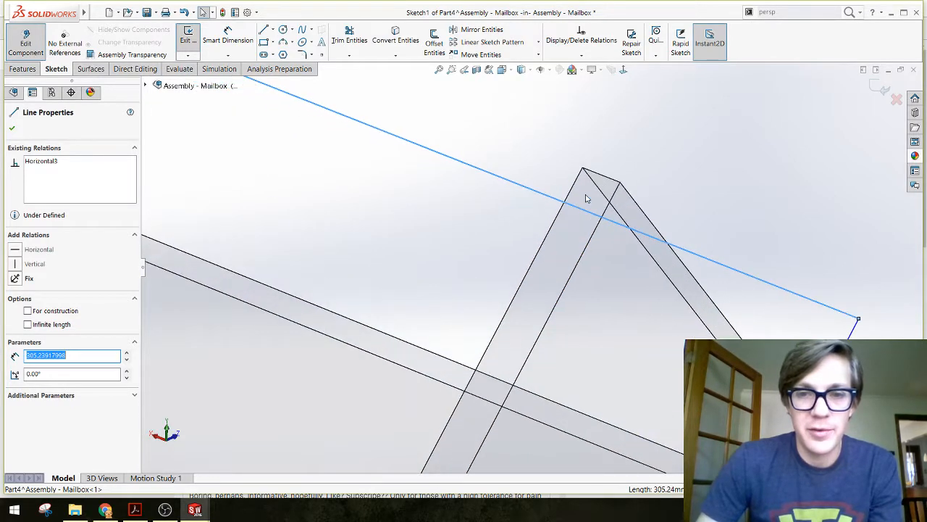
pyautogui.keyDown('ctrl'); pyautogui.click(616, 182); pyautogui.keyUp('ctrl')
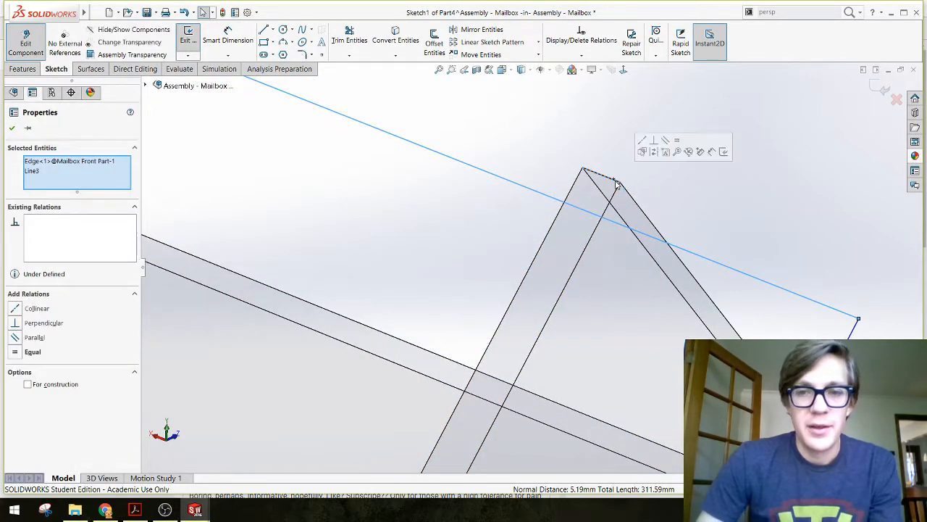
pyautogui.click(642, 145)
pyautogui.scroll(5, 509, 208)
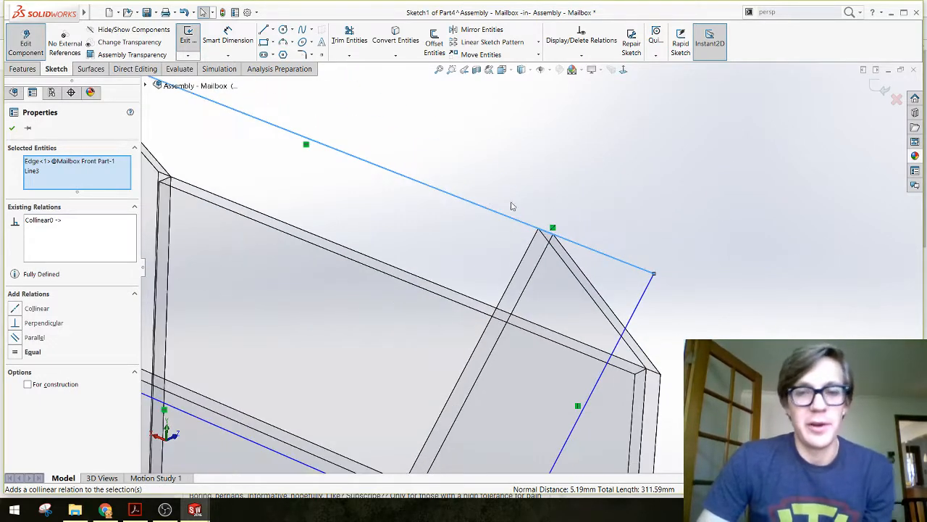
pyautogui.click(418, 176)
pyautogui.moveTo(418, 176)
pyautogui.mouseDown(button='middle')
pyautogui.moveTo(461, 282)
pyautogui.moveTo(439, 303)
pyautogui.moveTo(424, 263)
pyautogui.moveTo(437, 290)
pyautogui.mouseUp(button='middle')
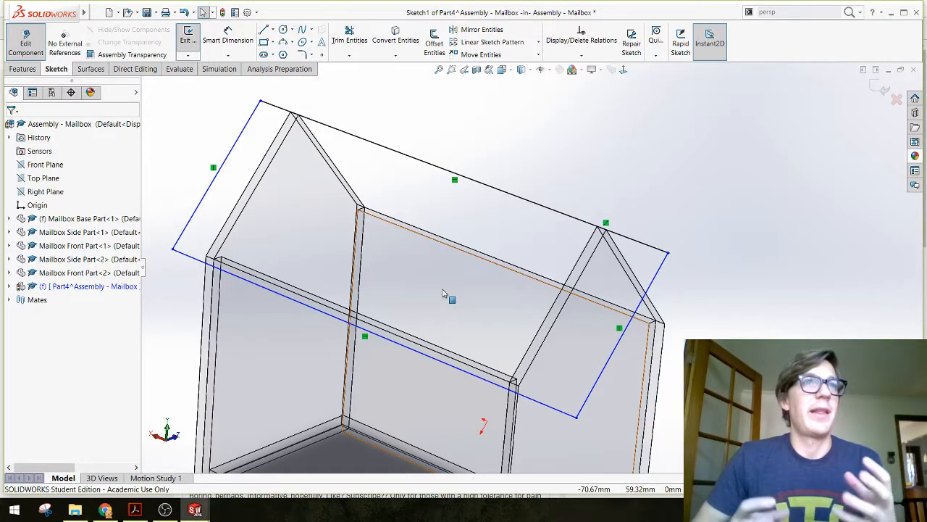
pyautogui.moveTo(444, 293)
pyautogui.mouseDown(button='middle')
pyautogui.moveTo(441, 263)
pyautogui.moveTo(472, 314)
pyautogui.moveTo(437, 250)
pyautogui.moveTo(437, 295)
pyautogui.moveTo(447, 307)
pyautogui.mouseUp(button='middle')
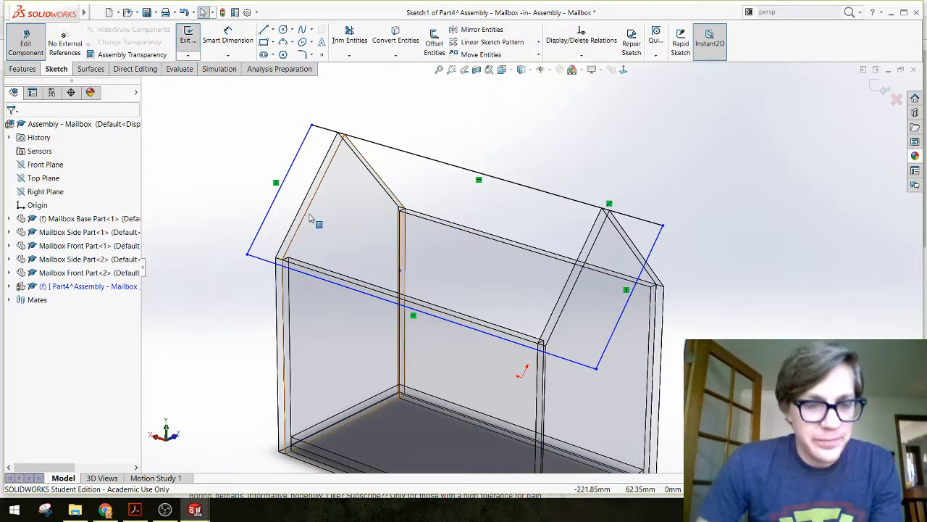
pyautogui.scroll(-2, 352, 249)
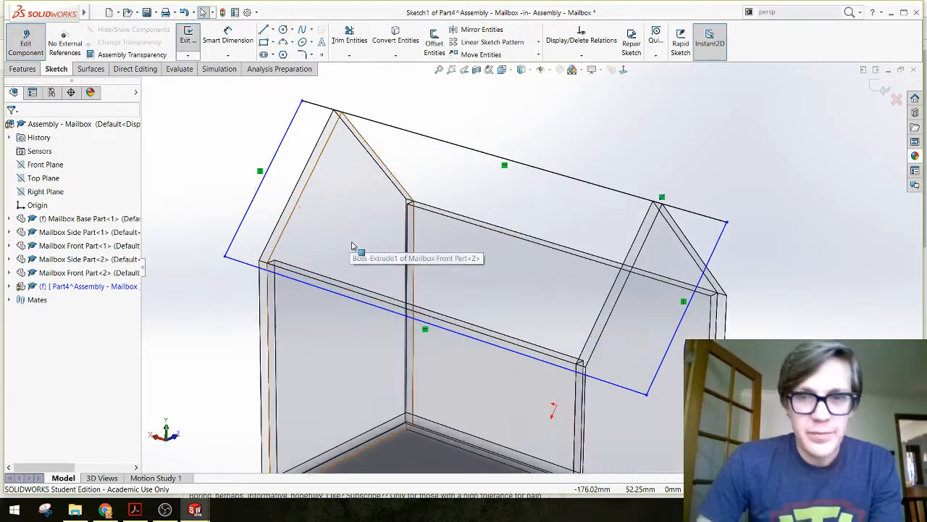
pyautogui.click(227, 38)
pyautogui.click(441, 142)
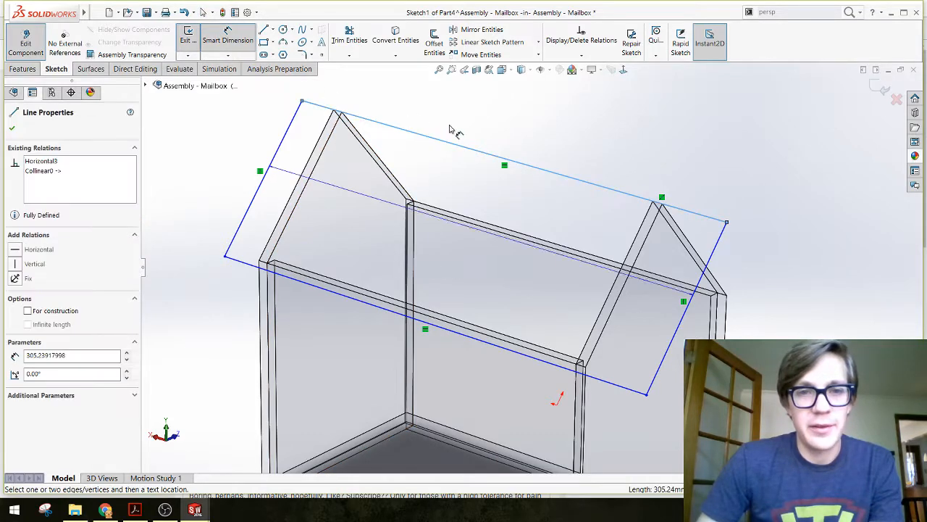
pyautogui.press('Escape')
pyautogui.press('Escape')
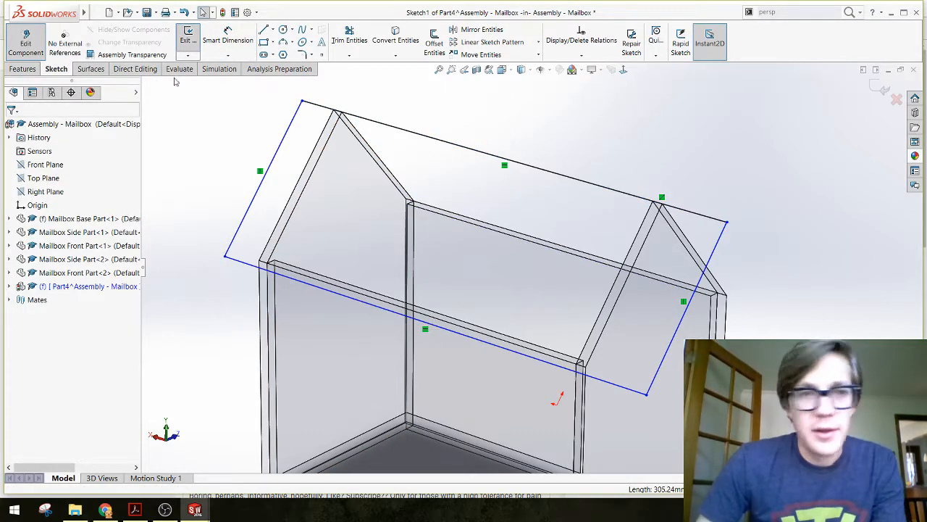
# Dimension the rectangle's overhang beyond the first front panel's outer sloping edge to 30 mm.
pyautogui.click(650, 240)
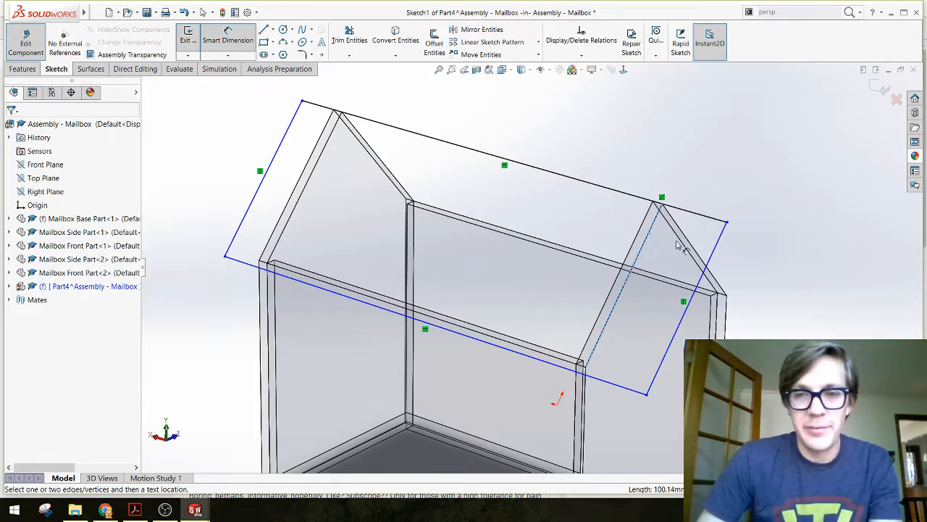
pyautogui.click(718, 242)
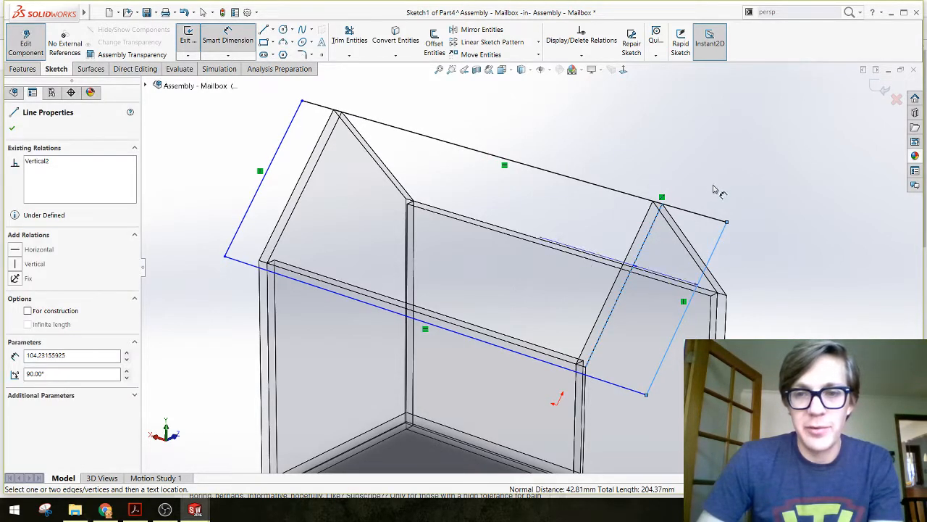
pyautogui.click(706, 231)
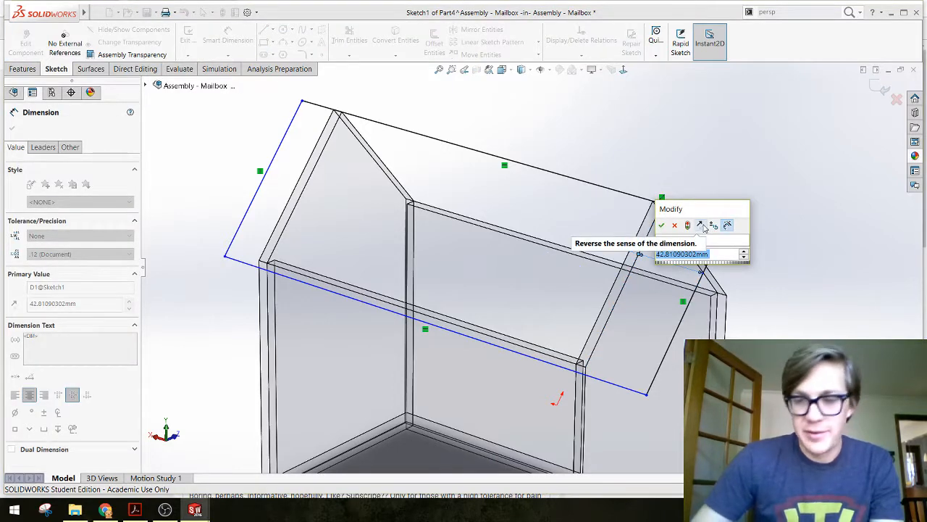
pyautogui.write('30')
pyautogui.press('Return')
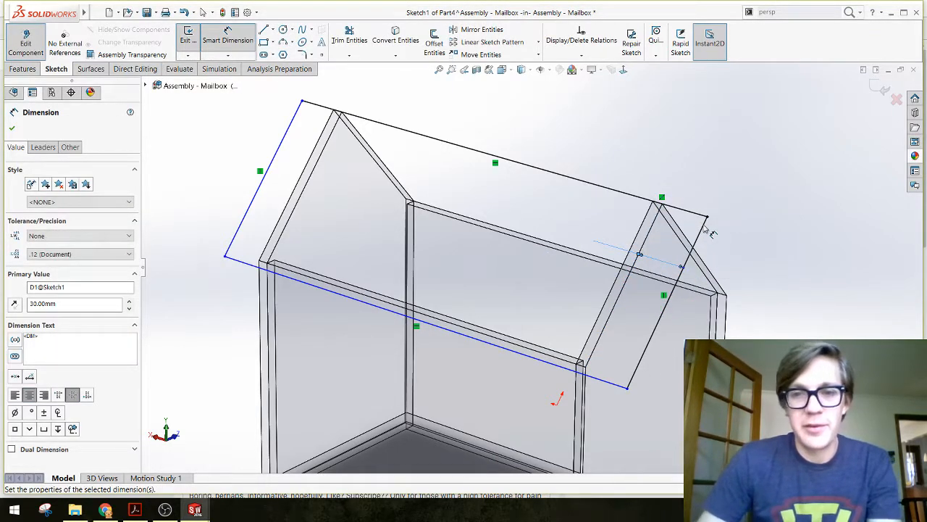
pyautogui.press('Escape')
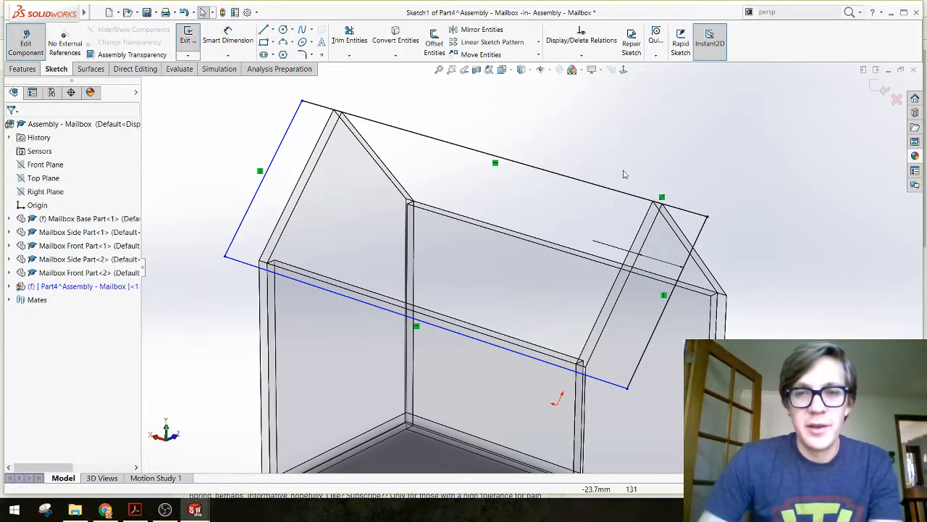
# View the sketch face-on and dimension the rectangle's overhang beyond the second front panel's outer edge to 30 mm.
pyautogui.click(624, 70)
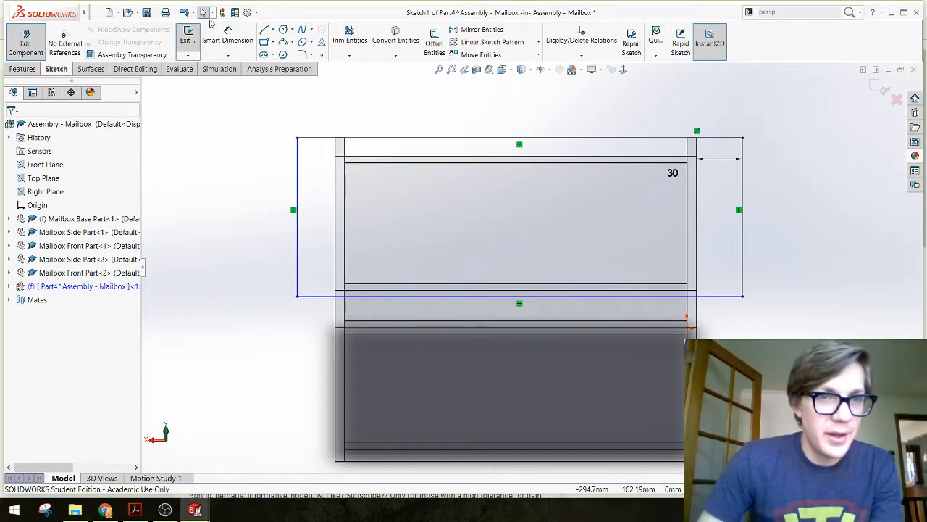
pyautogui.click(225, 45)
pyautogui.click(298, 182)
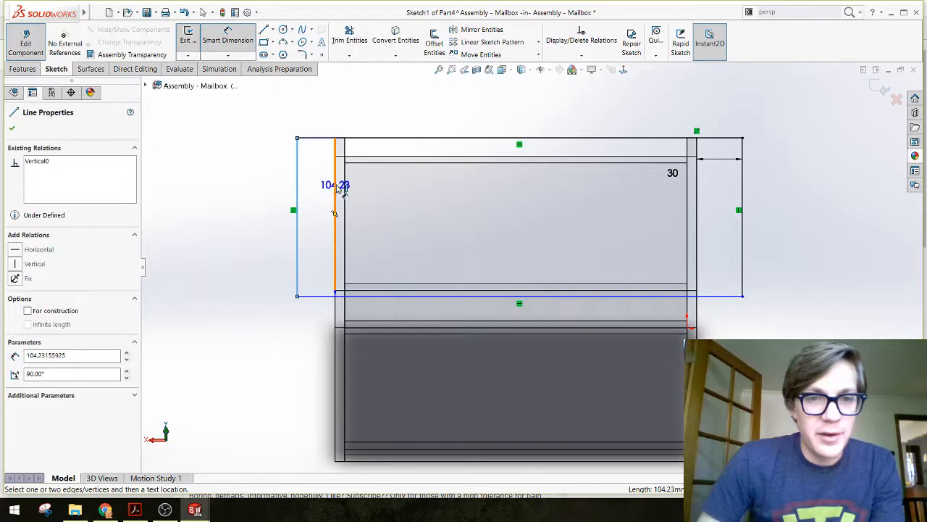
pyautogui.click(335, 185)
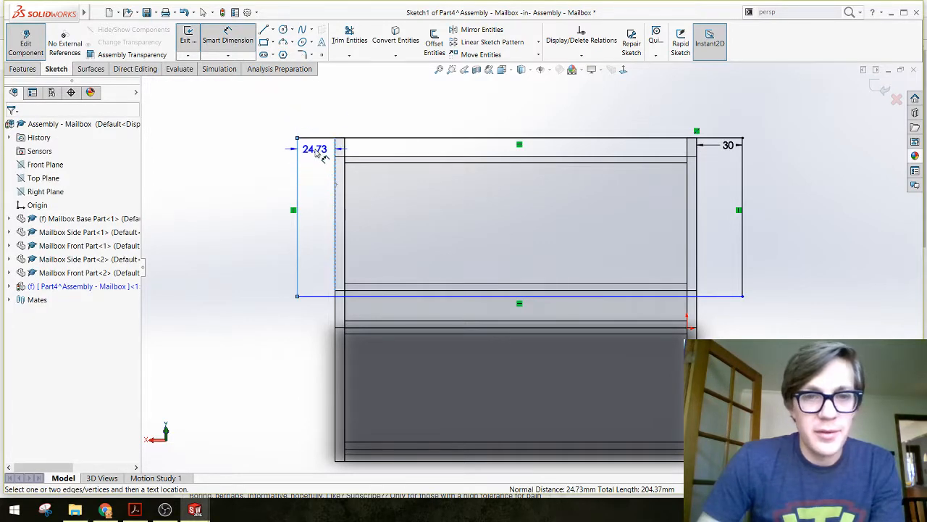
pyautogui.click(317, 150)
pyautogui.write('30')
pyautogui.press('Return')
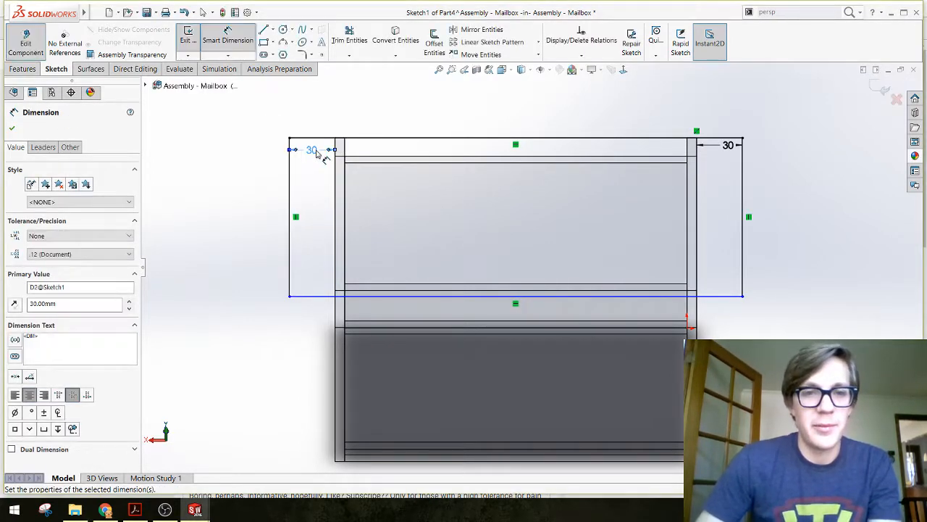
# Dimension the height of the roof panel's rectangle sketch and set it to 120 mm.
pyautogui.press('Escape')
pyautogui.click(228, 37)
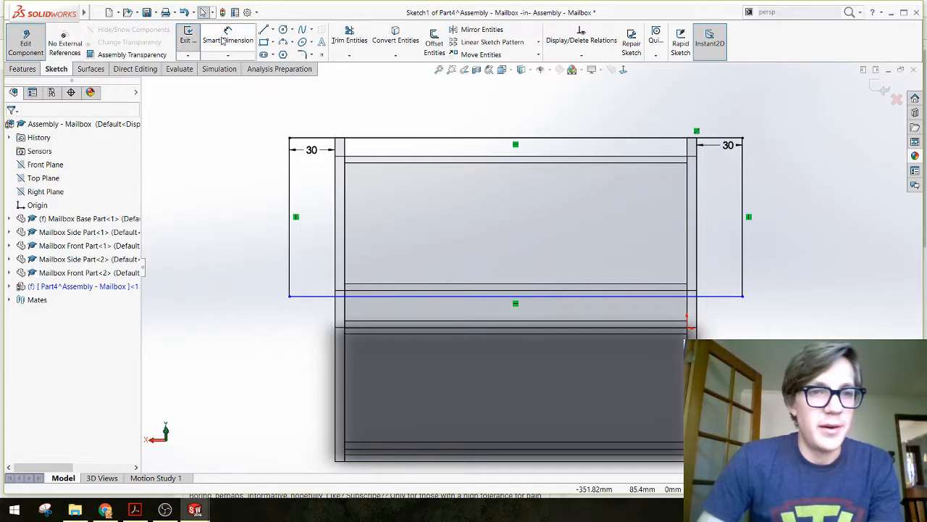
pyautogui.click(289, 183)
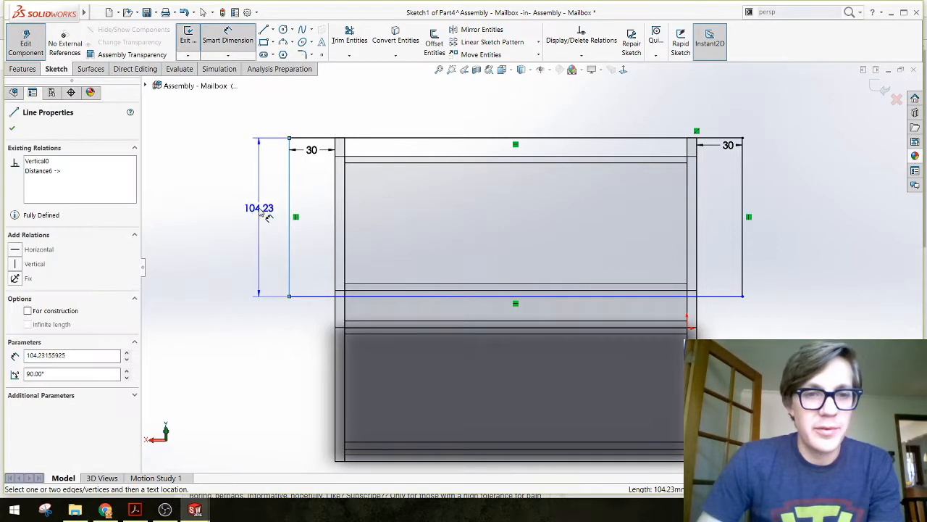
pyautogui.click(258, 209)
pyautogui.press('Escape')
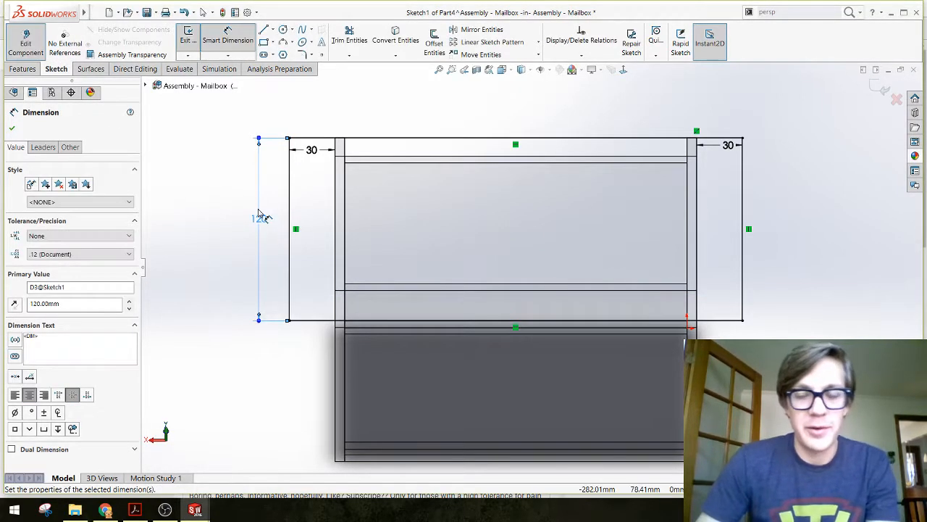
pyautogui.press('Escape')
pyautogui.moveTo(528, 283)
pyautogui.mouseDown(button='middle')
pyautogui.moveTo(479, 244)
pyautogui.moveTo(497, 244)
pyautogui.moveTo(427, 203)
pyautogui.moveTo(450, 265)
pyautogui.moveTo(512, 224)
pyautogui.moveTo(505, 259)
pyautogui.moveTo(468, 240)
pyautogui.moveTo(492, 224)
pyautogui.moveTo(487, 234)
pyautogui.mouseUp(button='middle')
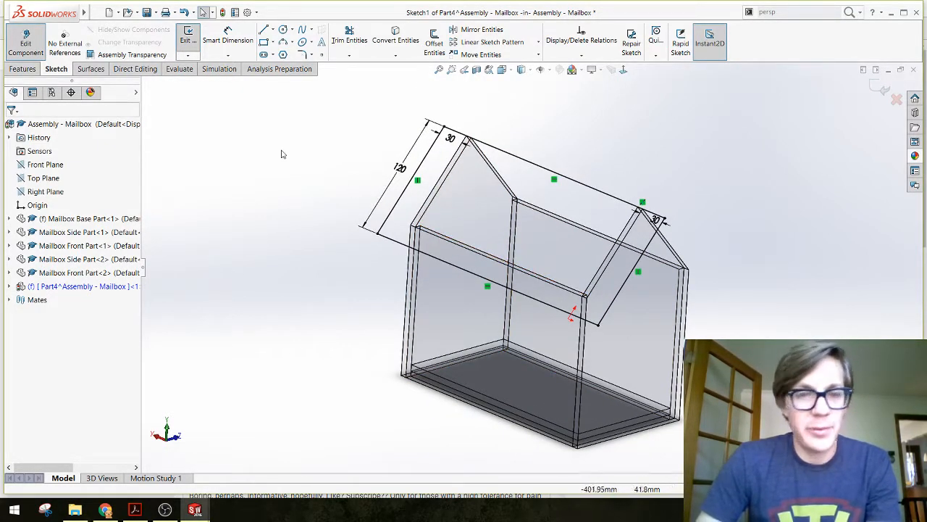
pyautogui.click(24, 70)
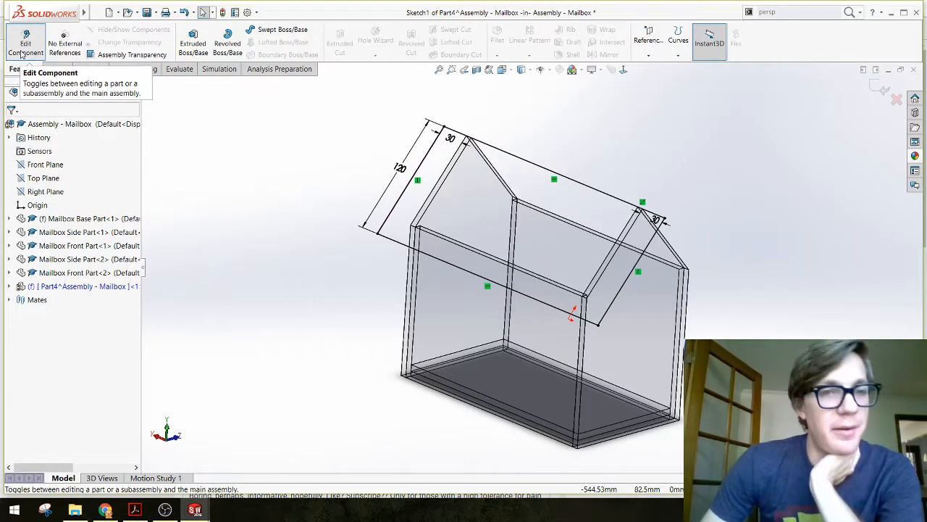
pyautogui.click(89, 69)
pyautogui.click(149, 69)
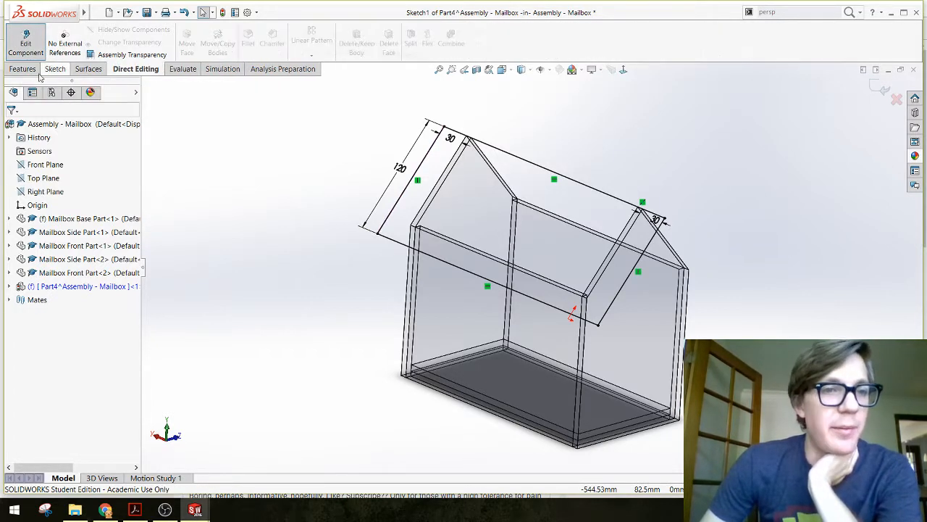
pyautogui.click(23, 69)
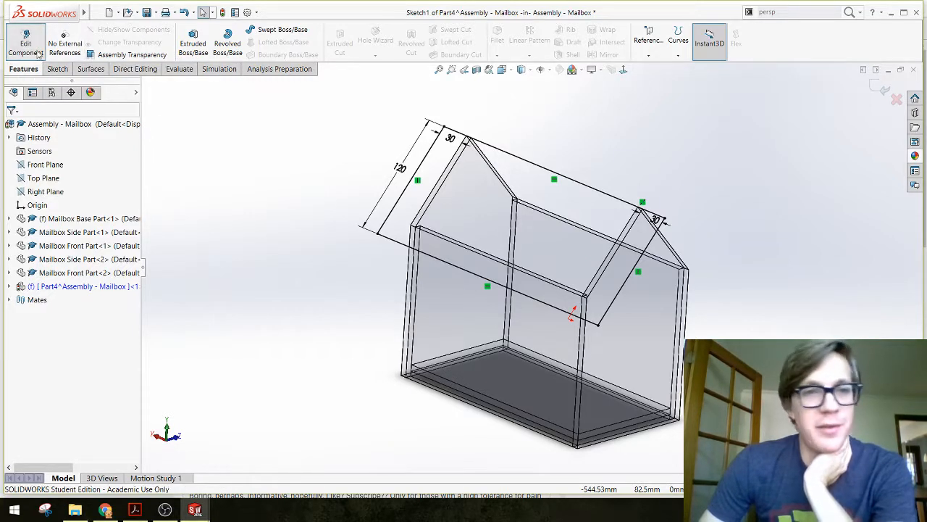
pyautogui.moveTo(57, 18)
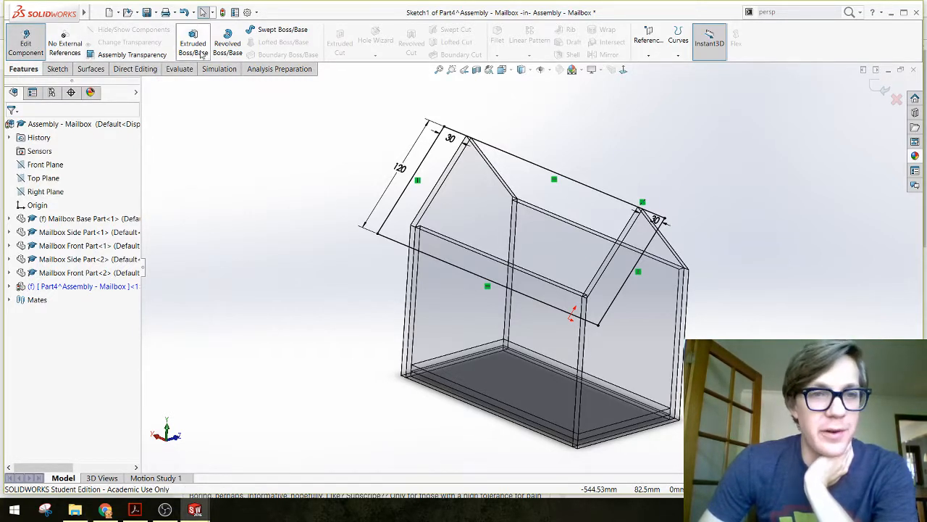
pyautogui.click(62, 70)
pyautogui.click(94, 70)
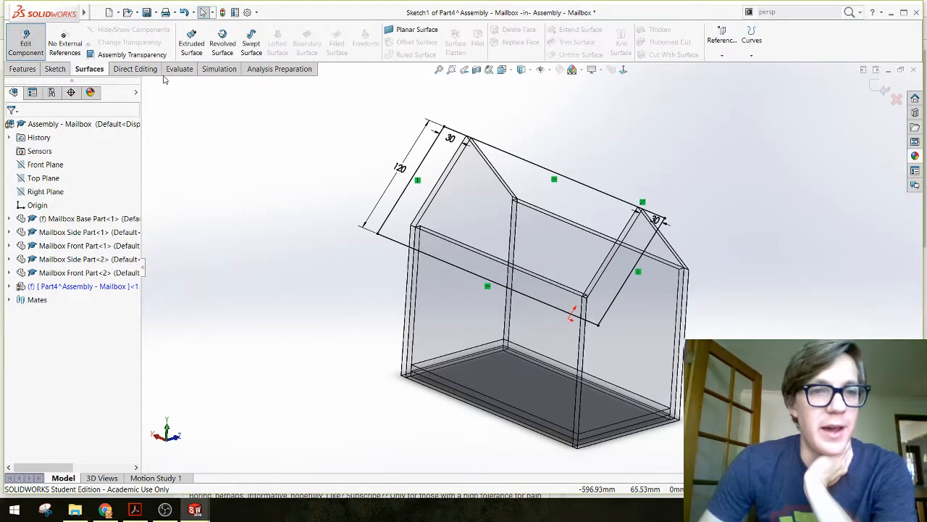
# Extrude the roof rectangle as a blind boss with a depth of 0.25 in from the sketch plane.
pyautogui.click(30, 71)
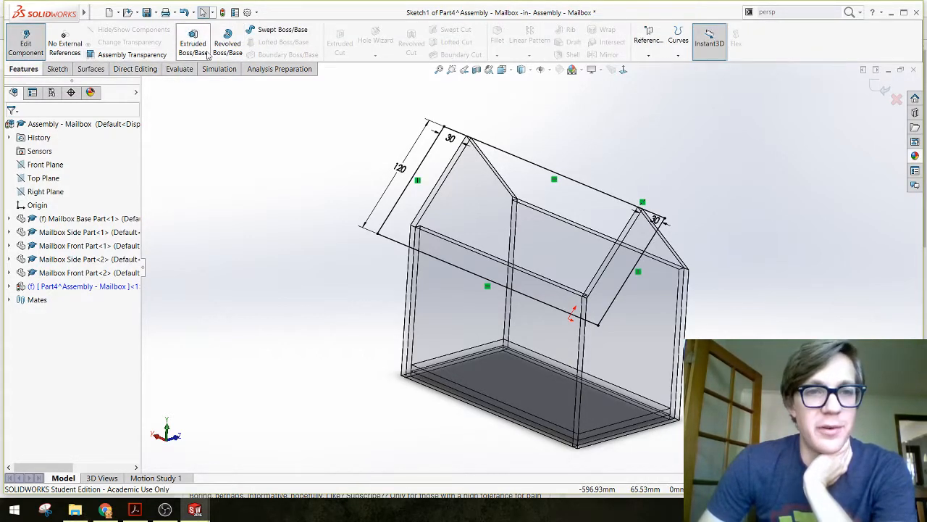
pyautogui.click(195, 45)
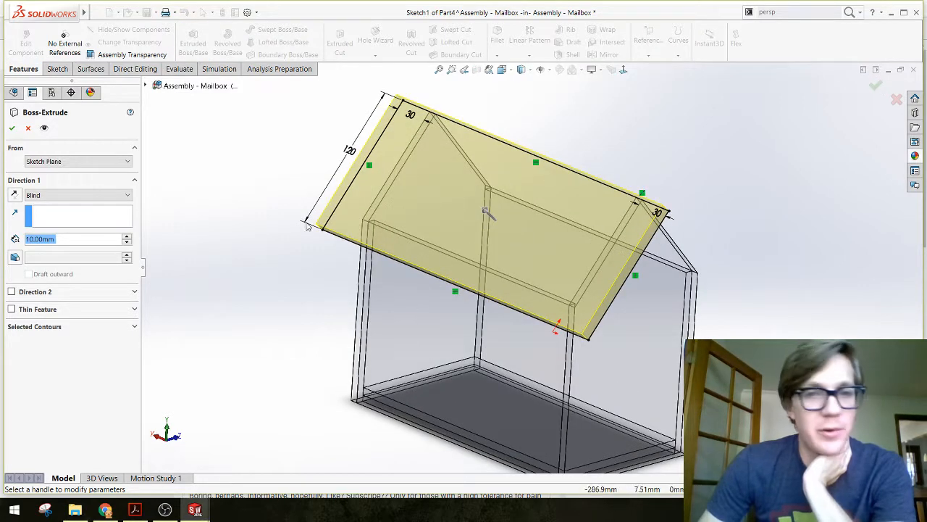
pyautogui.moveTo(308, 227); pyautogui.dragTo(275, 172, button='middle')
pyautogui.click(58, 238)
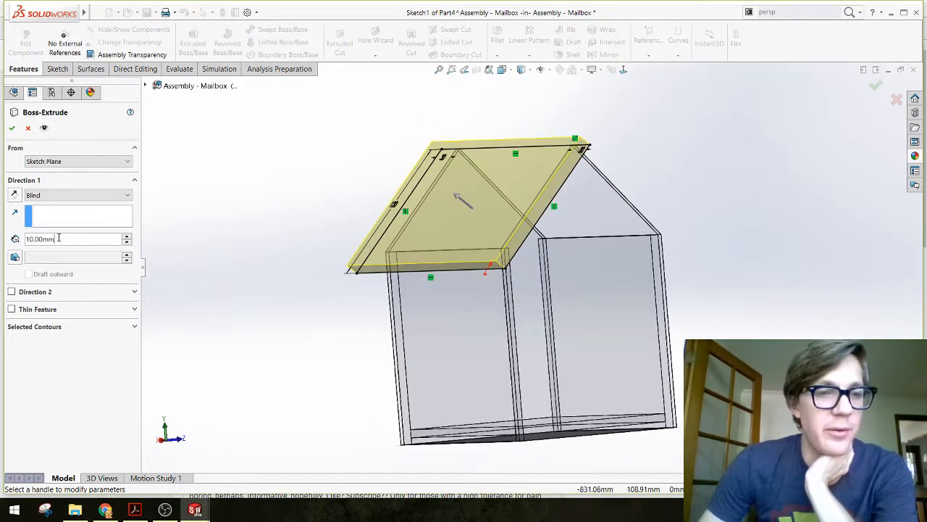
pyautogui.doubleClick(58, 239)
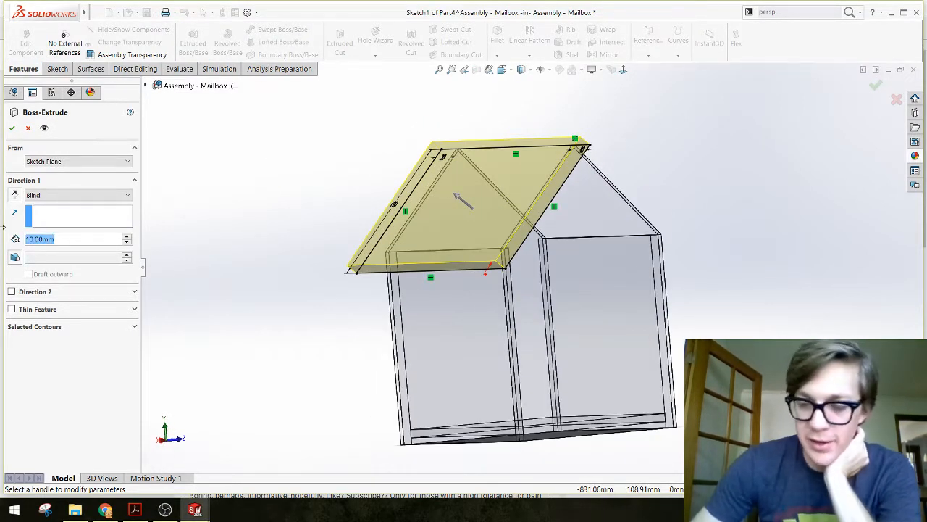
pyautogui.write('.')
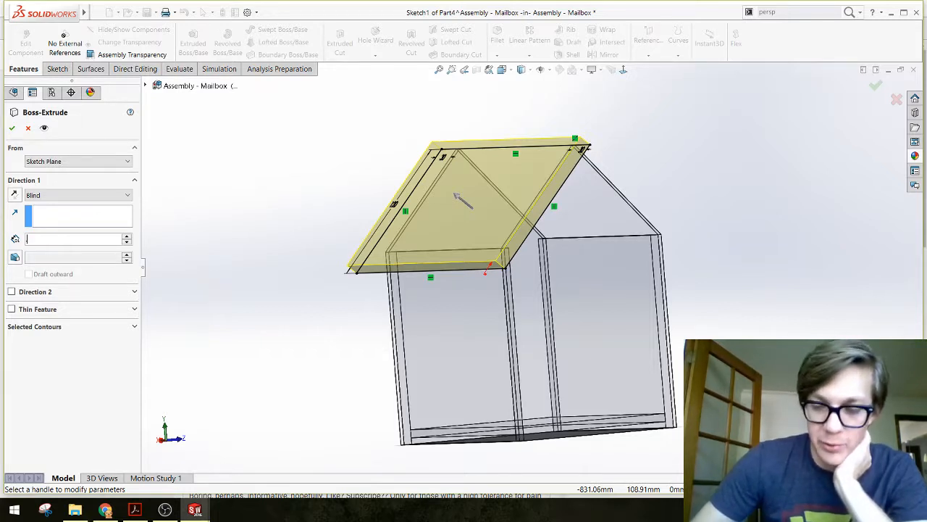
pyautogui.write('25in')
pyautogui.press('Return')
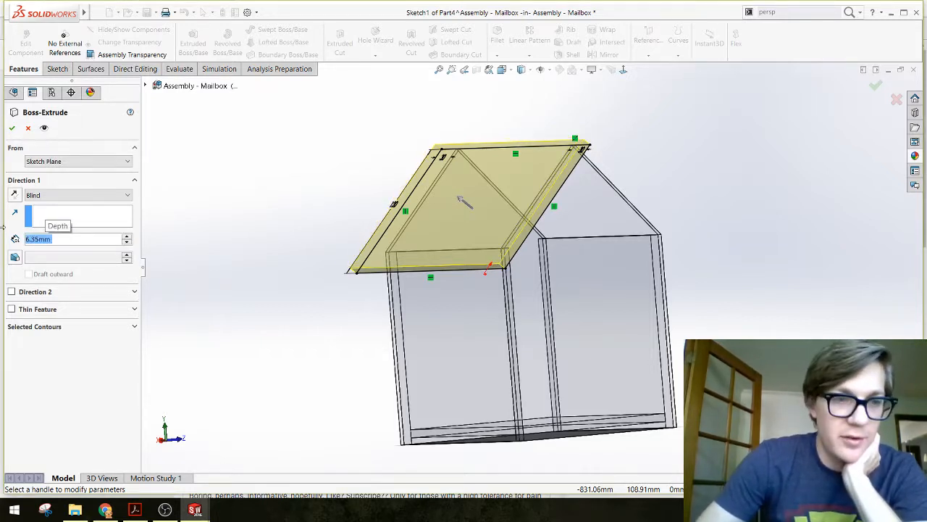
pyautogui.click(12, 130)
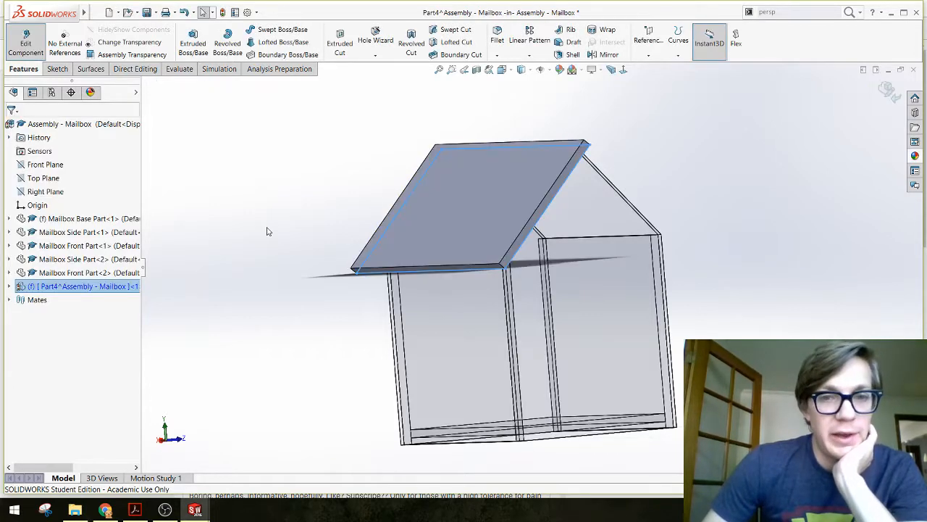
# Examine the extruded roof panel's fit and overhang on the mailbox from several angles.
pyautogui.moveTo(308, 229); pyautogui.dragTo(304, 255, button='middle')
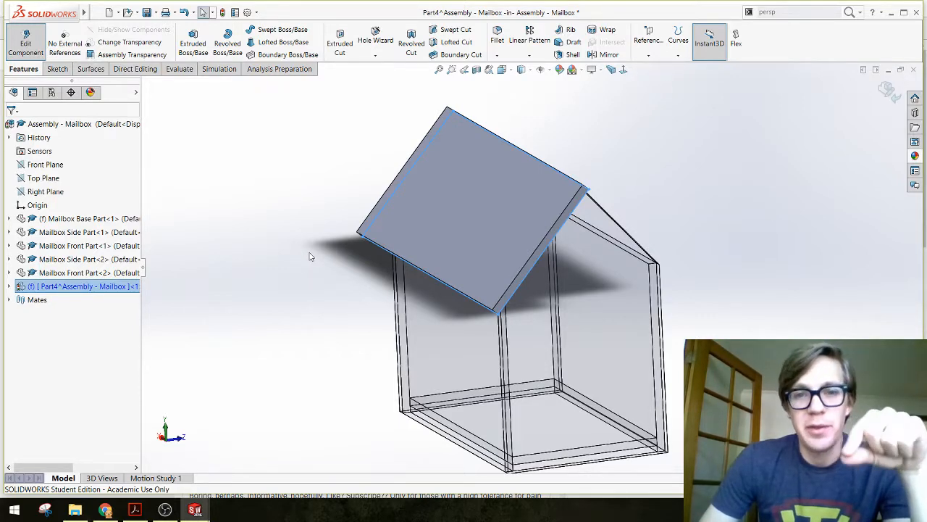
pyautogui.moveTo(308, 259); pyautogui.dragTo(338, 240, button='middle')
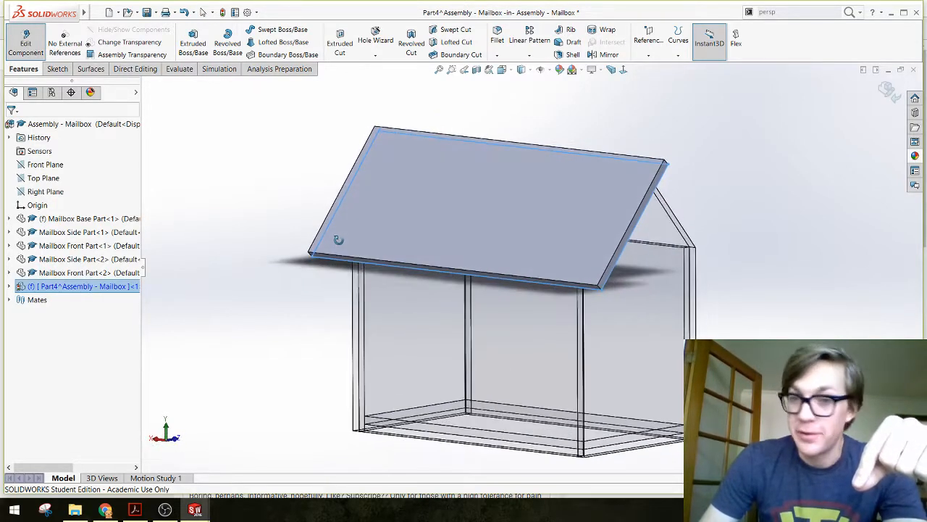
pyautogui.click(280, 352)
pyautogui.moveTo(316, 316); pyautogui.dragTo(267, 323, button='middle')
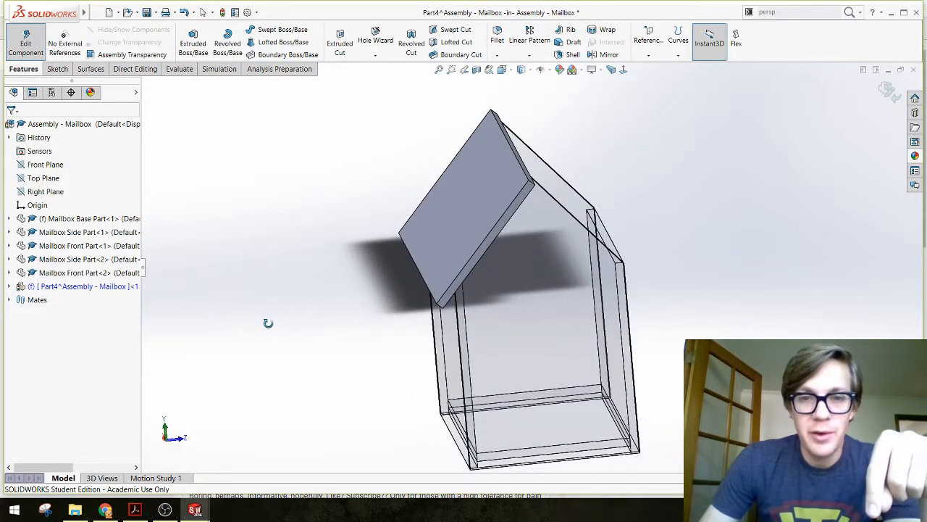
pyautogui.click(611, 70)
pyautogui.moveTo(495, 248); pyautogui.dragTo(443, 226, button='middle')
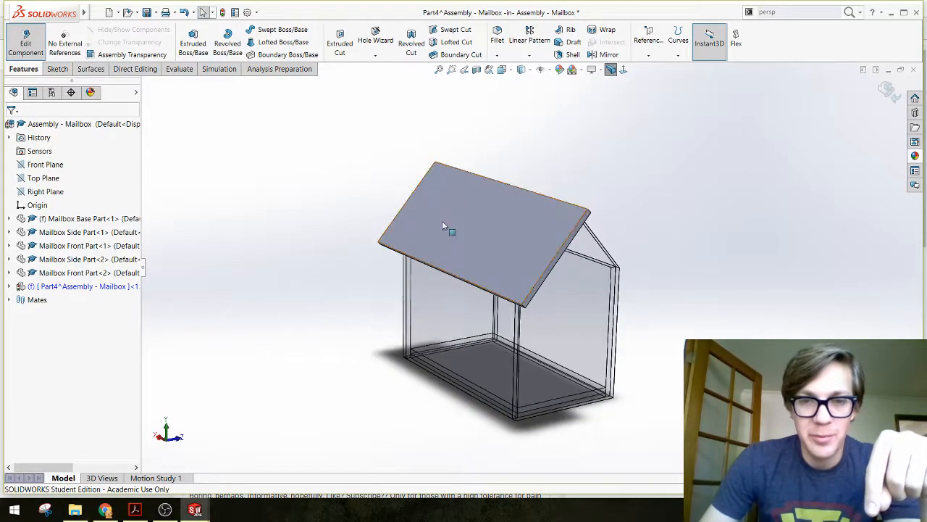
pyautogui.scroll(-3, 511, 294)
pyautogui.scroll(1, 562, 251)
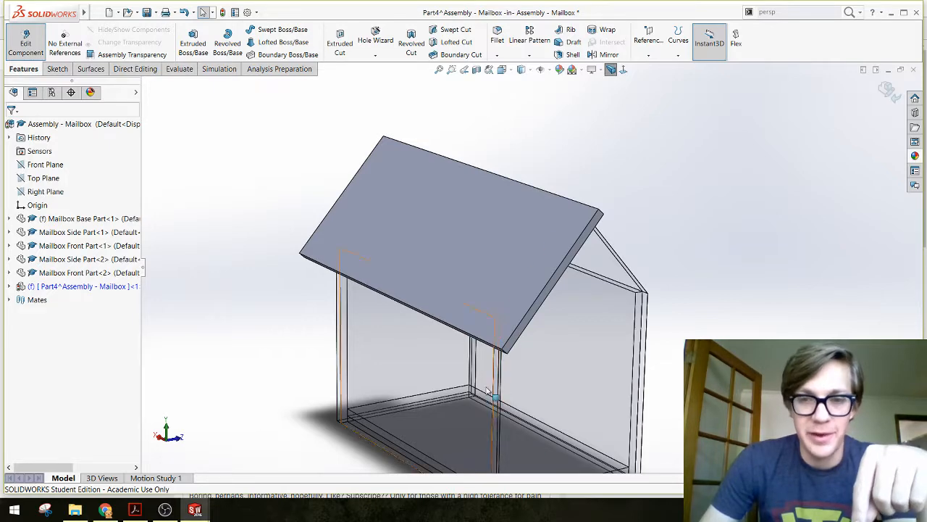
pyautogui.scroll(3, 577, 422)
pyautogui.scroll(-2, 577, 372)
pyautogui.moveTo(542, 314); pyautogui.dragTo(457, 302, button='middle')
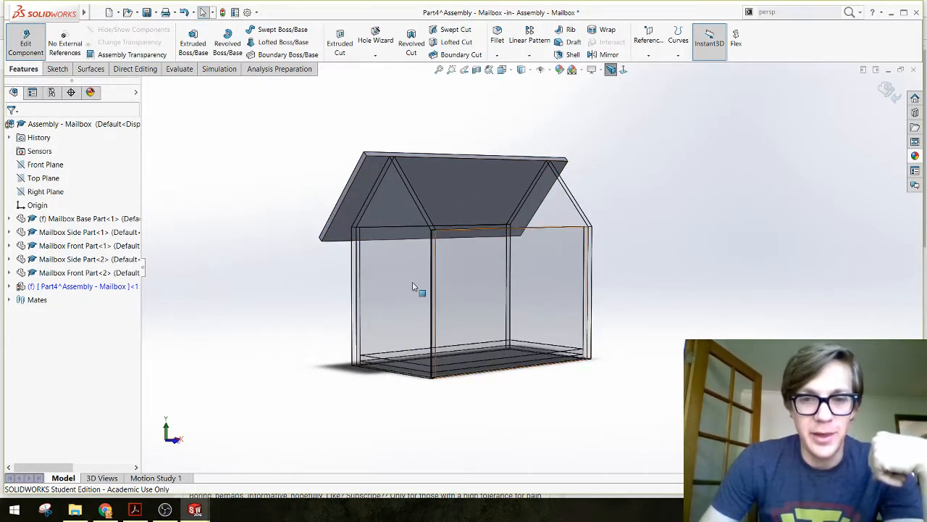
pyautogui.moveTo(317, 269); pyautogui.dragTo(304, 304, button='middle')
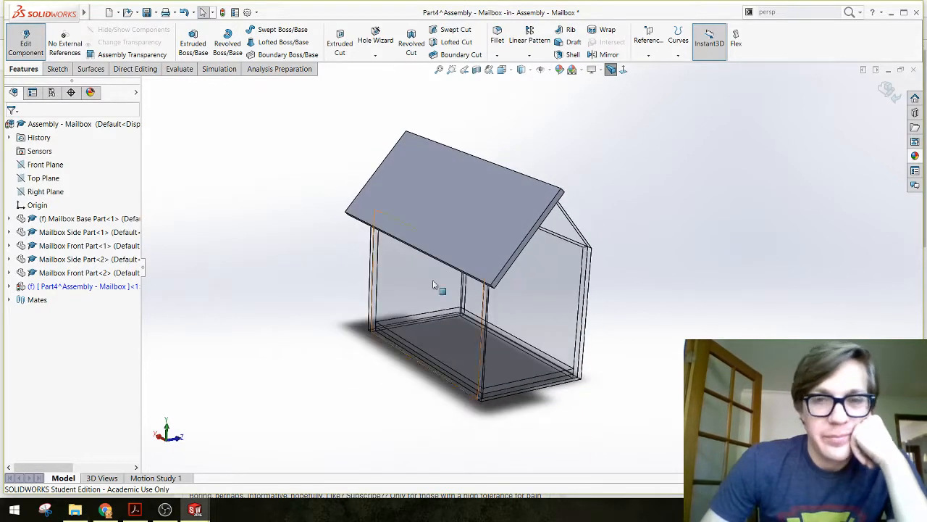
pyautogui.scroll(-3, 347, 282)
pyautogui.moveTo(347, 282); pyautogui.dragTo(304, 292, button='middle')
pyautogui.scroll(4, 507, 222)
pyautogui.scroll(-2, 508, 221)
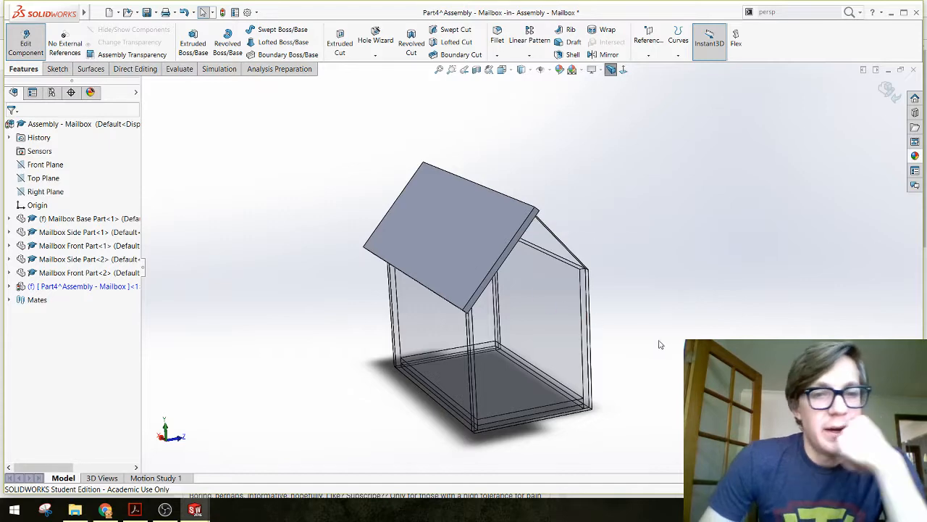
pyautogui.scroll(1, 661, 344)
pyautogui.moveTo(667, 346); pyautogui.dragTo(496, 378, button='middle')
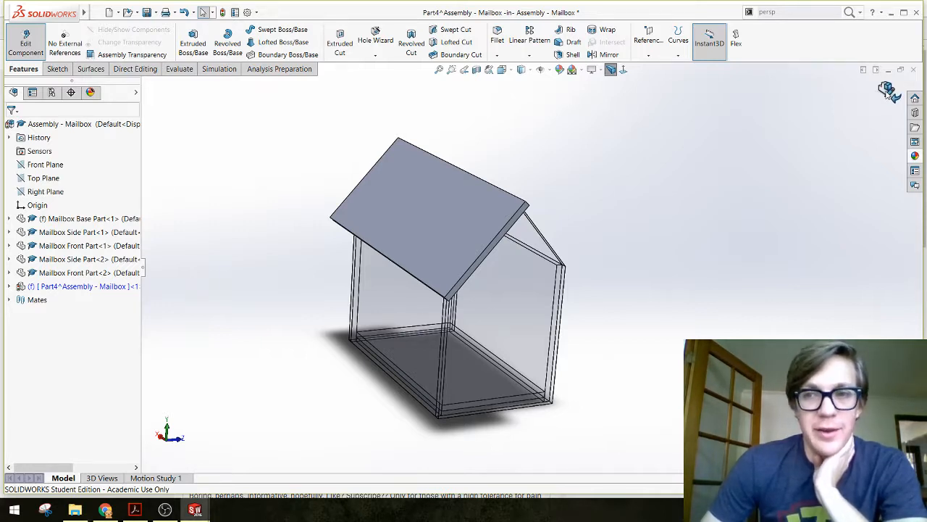
# Finish editing the roof part and save all modified documents, storing the virtual part internally in the mailbox assembly.
pyautogui.click(26, 44)
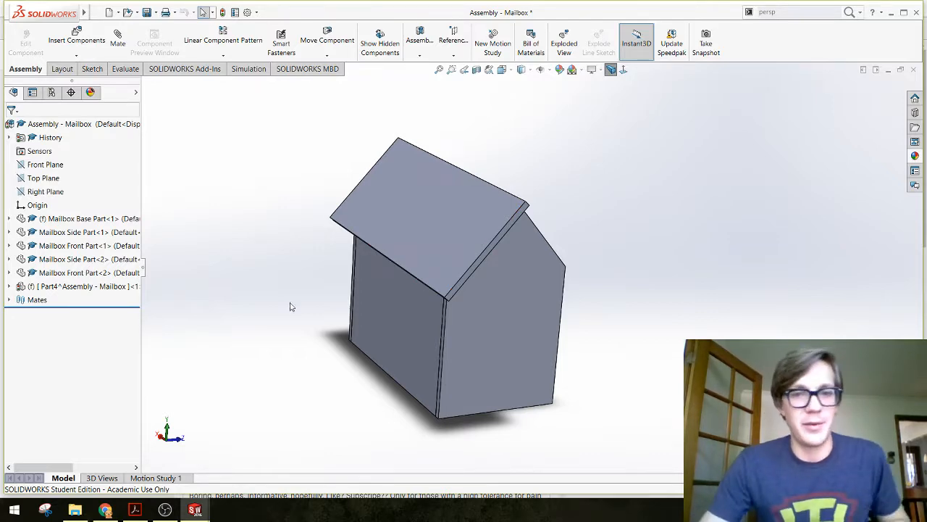
pyautogui.moveTo(290, 306); pyautogui.dragTo(307, 332, button='middle')
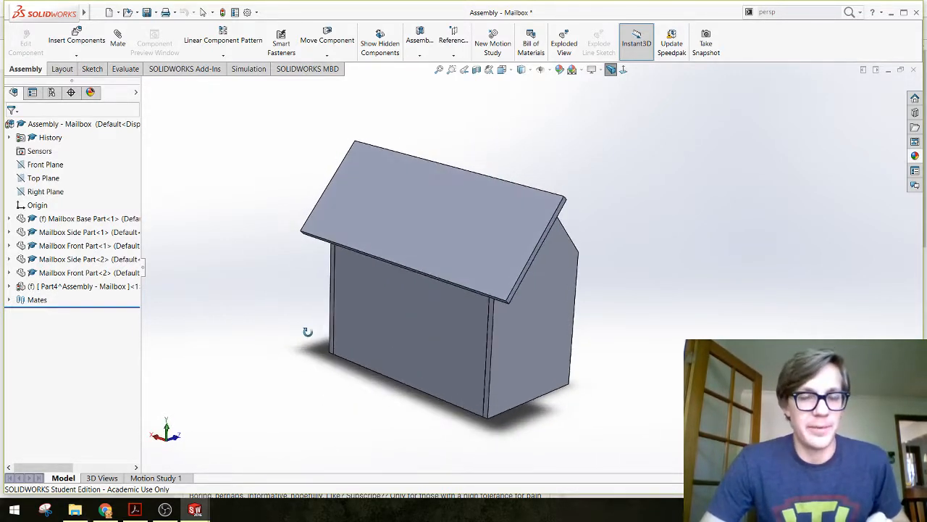
pyautogui.hotkey('ctrl', 's')
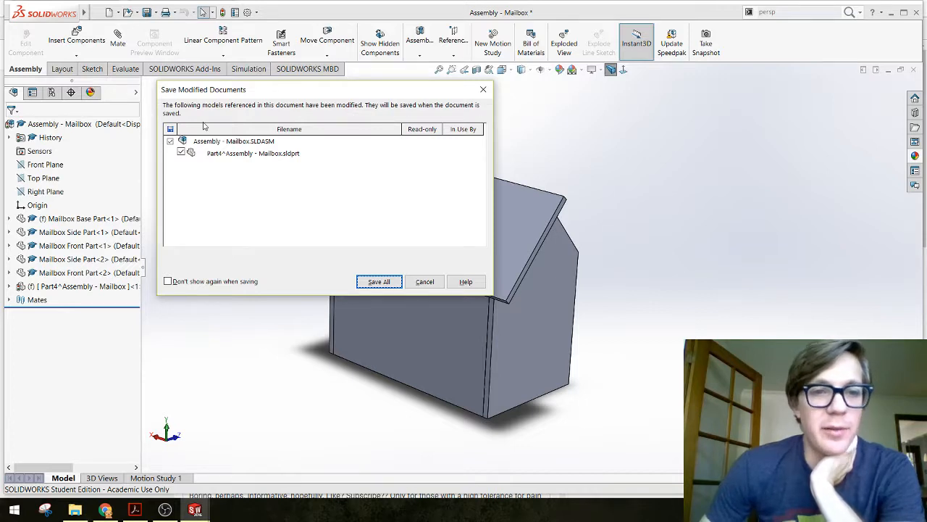
pyautogui.moveTo(252, 91)
pyautogui.mouseDown()
pyautogui.moveTo(248, 101)
pyautogui.moveTo(255, 97)
pyautogui.mouseUp()
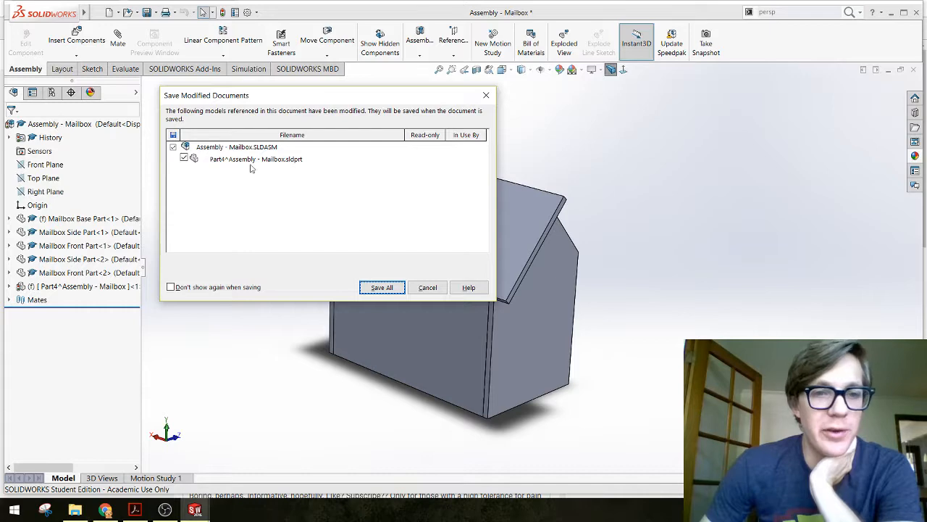
pyautogui.moveTo(287, 102); pyautogui.dragTo(307, 101)
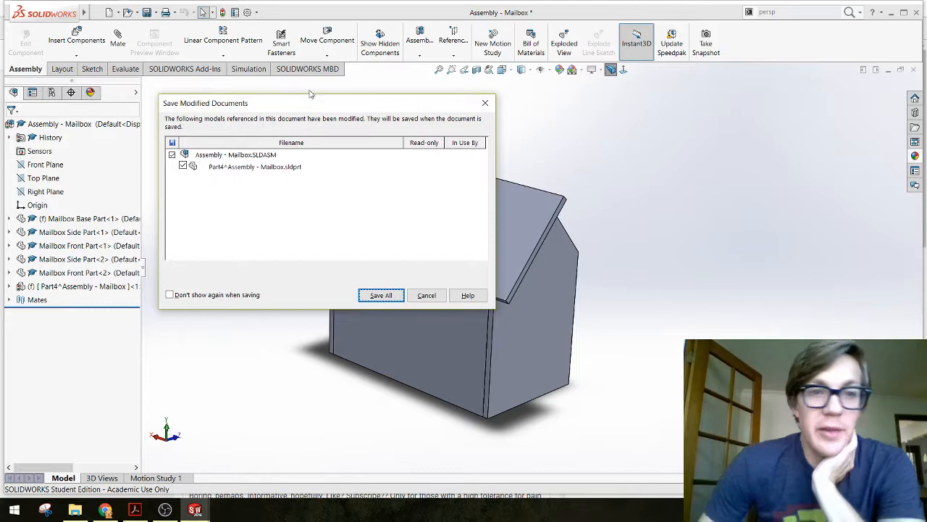
pyautogui.click(384, 296)
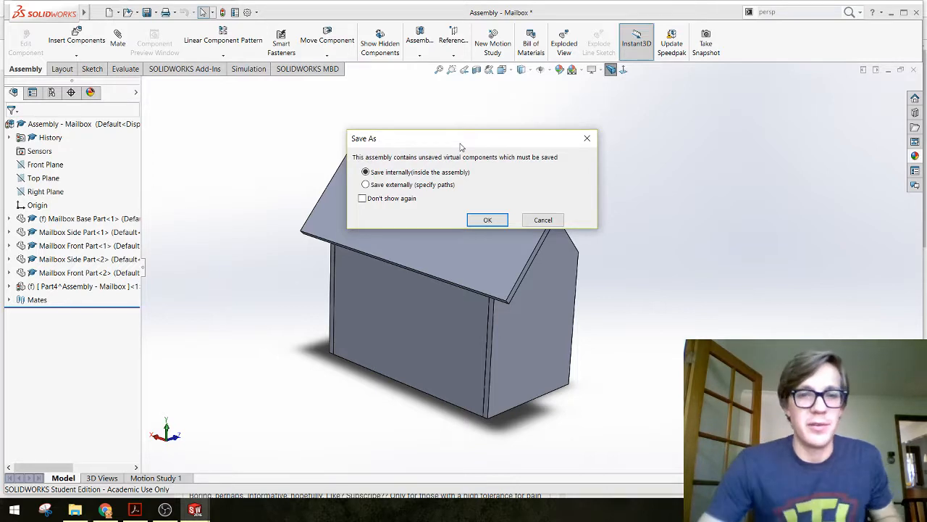
pyautogui.click(487, 221)
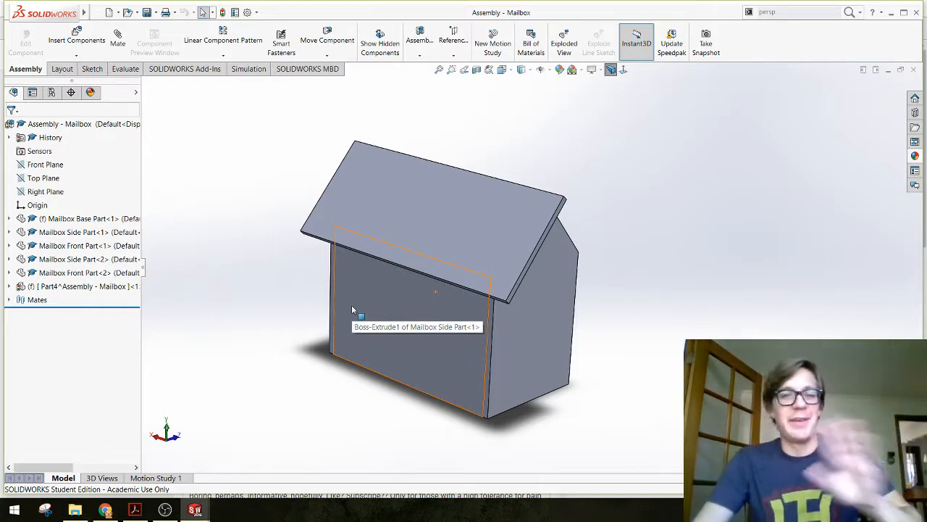
# Rebuild the mailbox assembly and save it again.
pyautogui.moveTo(248, 310)
pyautogui.mouseDown(button='middle')
pyautogui.moveTo(278, 239)
pyautogui.moveTo(242, 298)
pyautogui.mouseUp(button='middle')
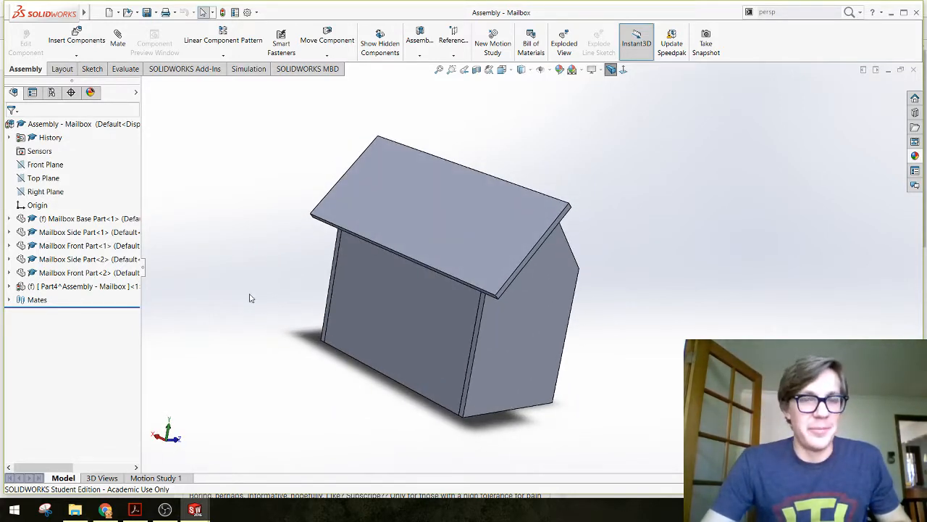
pyautogui.hotkey('ctrl', 's')
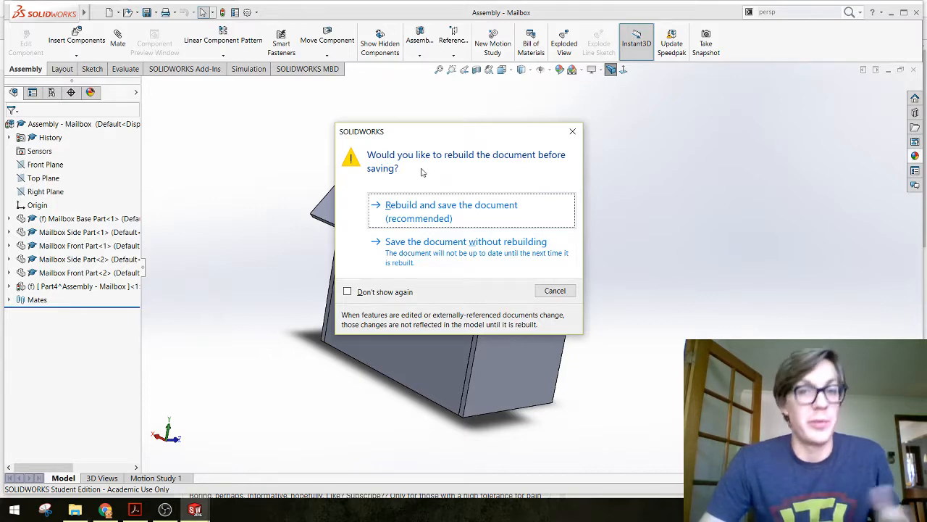
pyautogui.click(417, 208)
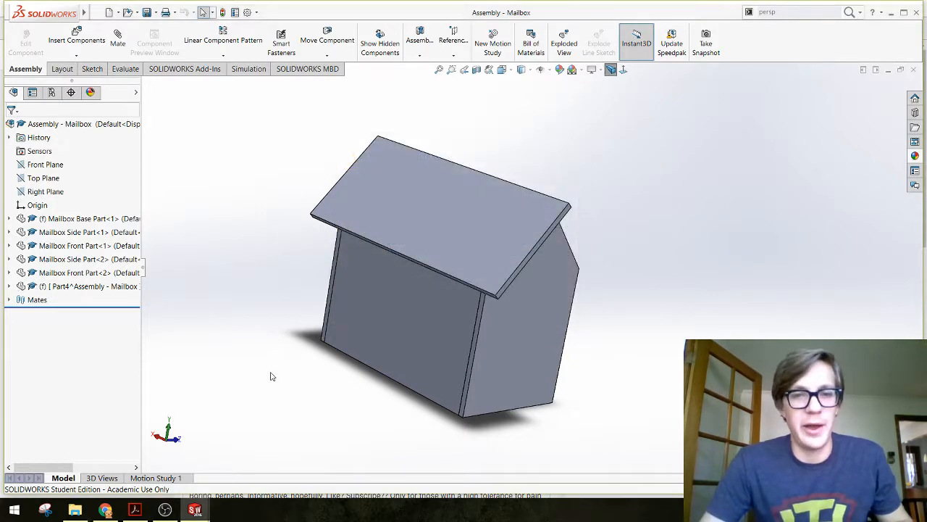
# Examine the roof panel's overhang and the open side of the mailbox from several angles.
pyautogui.moveTo(269, 248); pyautogui.dragTo(410, 324, button='middle')
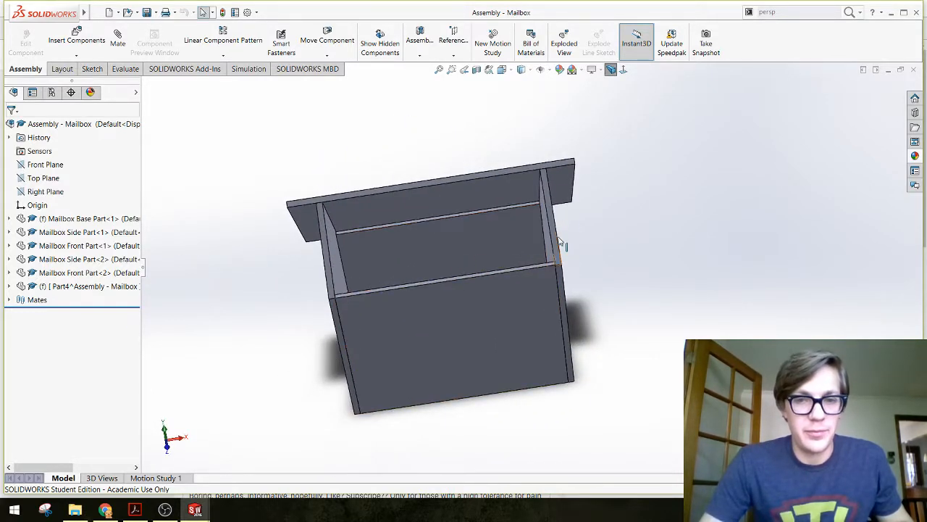
pyautogui.moveTo(317, 304)
pyautogui.mouseDown(button='middle')
pyautogui.moveTo(263, 200)
pyautogui.moveTo(447, 320)
pyautogui.moveTo(364, 224)
pyautogui.moveTo(336, 295)
pyautogui.moveTo(337, 261)
pyautogui.moveTo(319, 311)
pyautogui.moveTo(292, 317)
pyautogui.moveTo(316, 302)
pyautogui.mouseUp(button='middle')
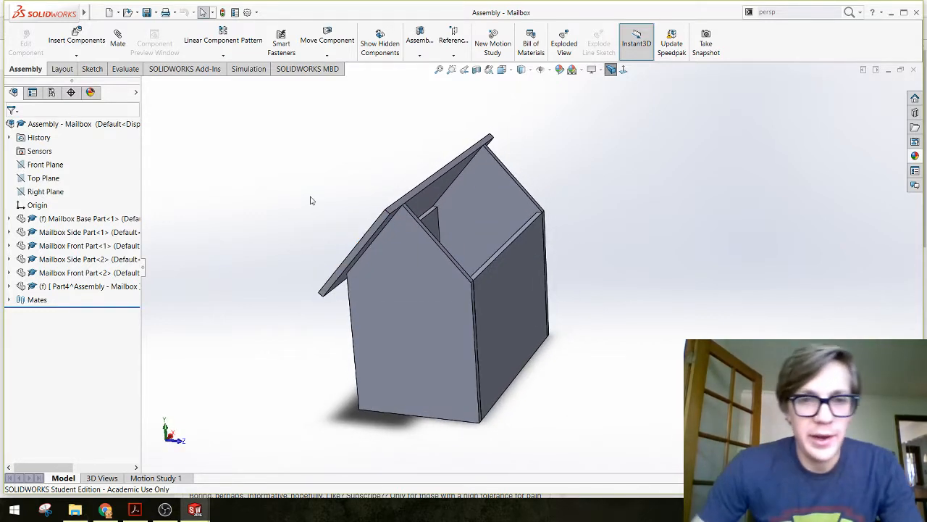
pyautogui.moveTo(311, 200); pyautogui.dragTo(324, 229, button='middle')
pyautogui.scroll(-4, 487, 201)
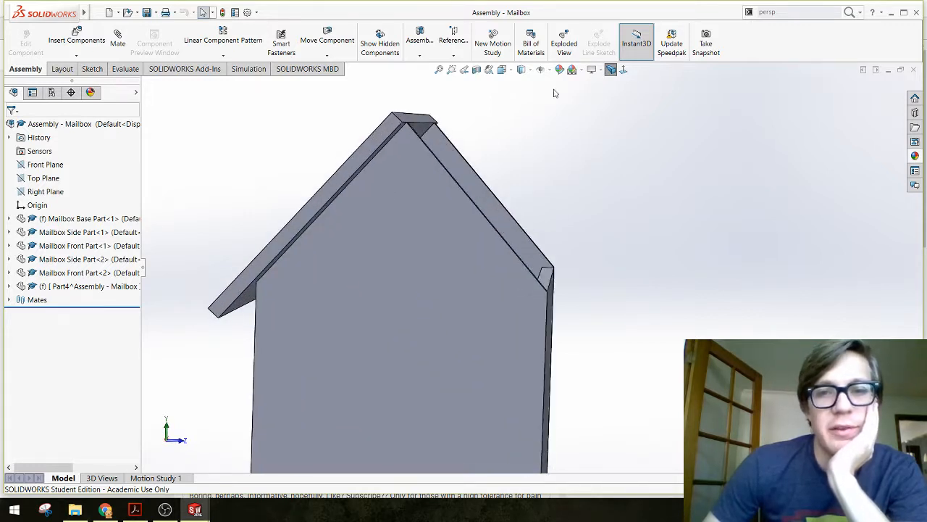
# Orient the view square to the mailbox's gabled front panel and turn off the perspective display.
pyautogui.click(624, 71)
pyautogui.scroll(4, 445, 188)
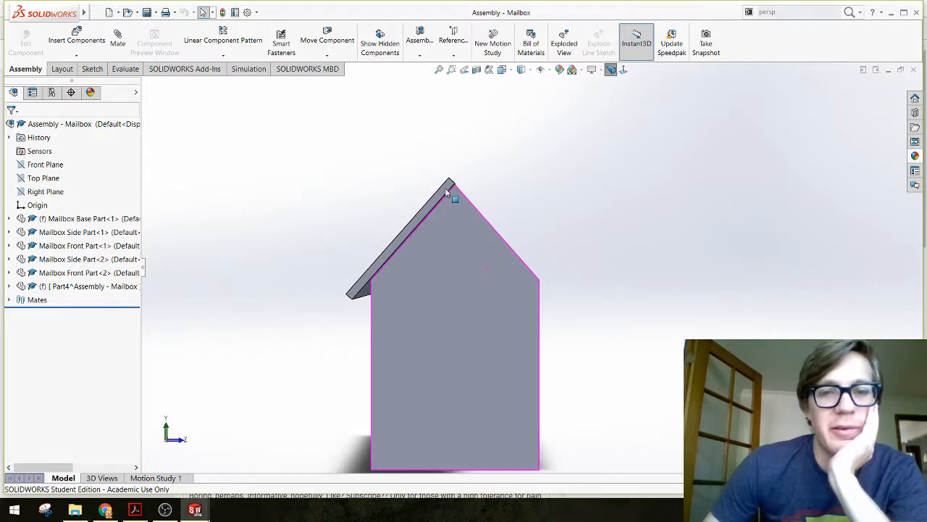
pyautogui.scroll(-5, 447, 195)
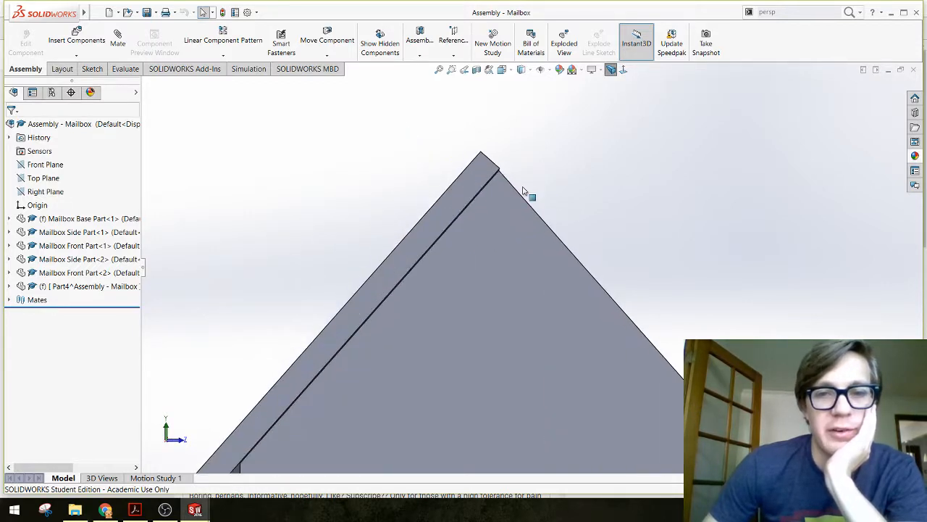
pyautogui.click(612, 73)
pyautogui.scroll(8, 582, 269)
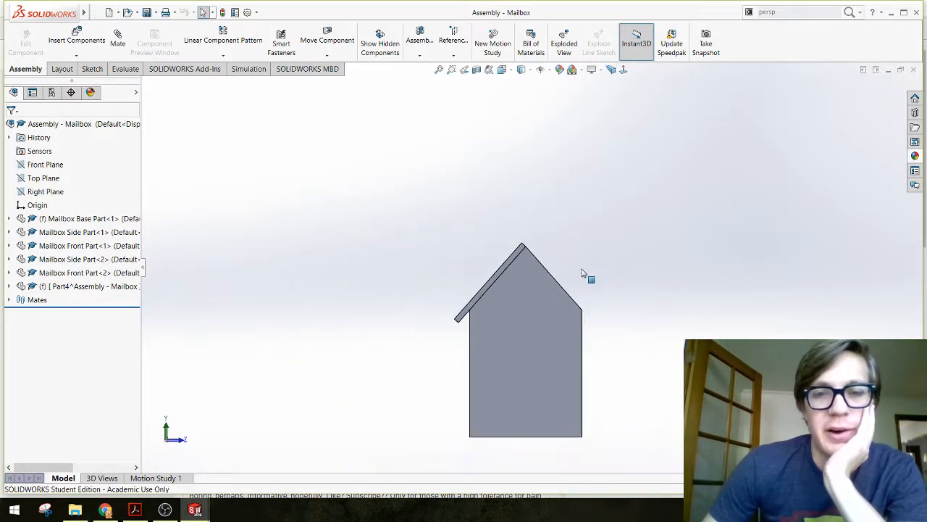
pyautogui.scroll(-3, 564, 354)
pyautogui.scroll(-1, 563, 354)
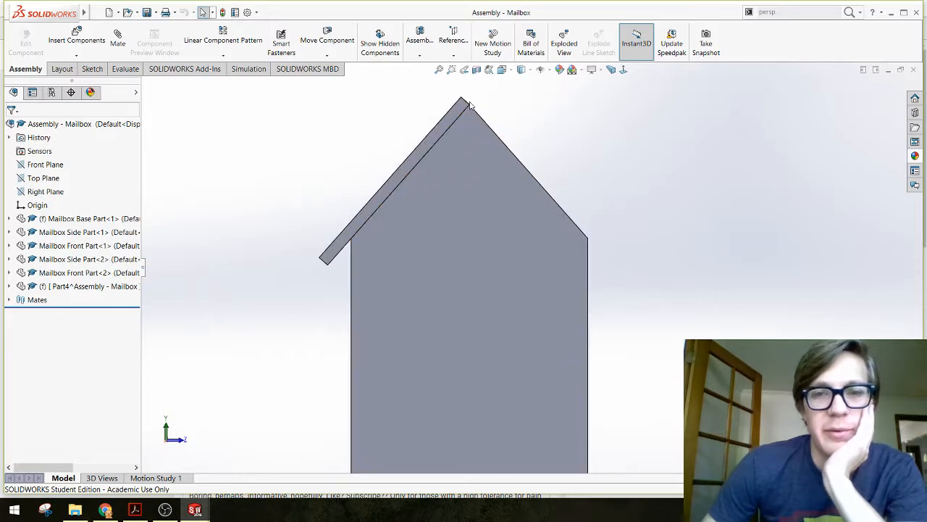
# Examine how the roof panel's upper edge meets the peak and free slope of the front panel.
pyautogui.click(467, 177)
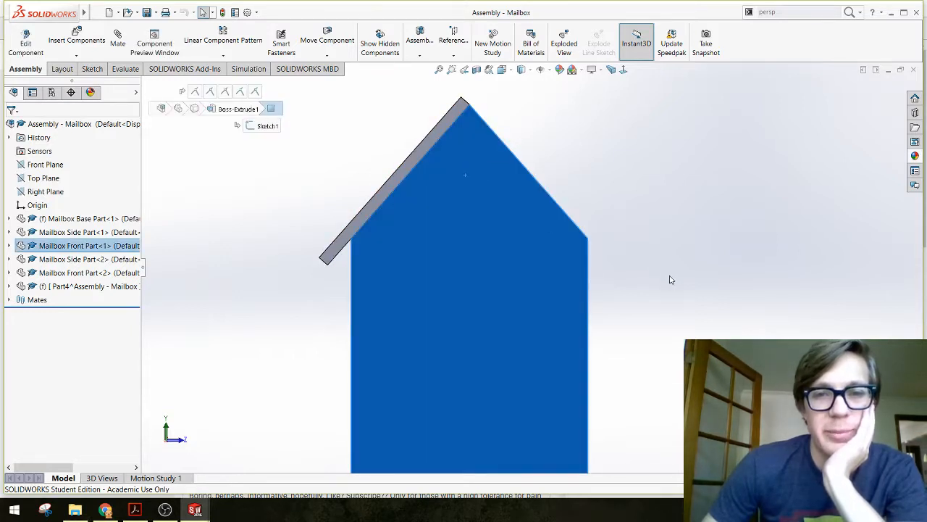
pyautogui.scroll(-6, 507, 160)
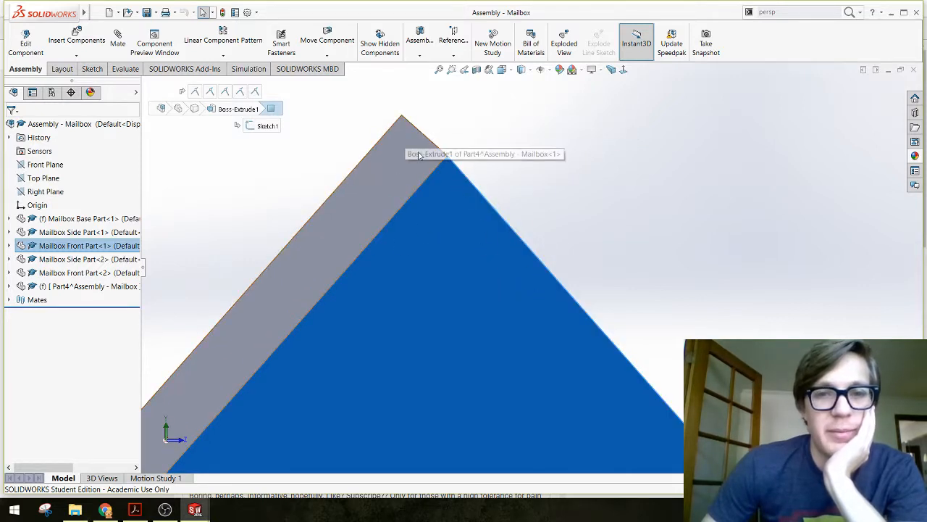
pyautogui.click(662, 219)
pyautogui.scroll(8, 577, 289)
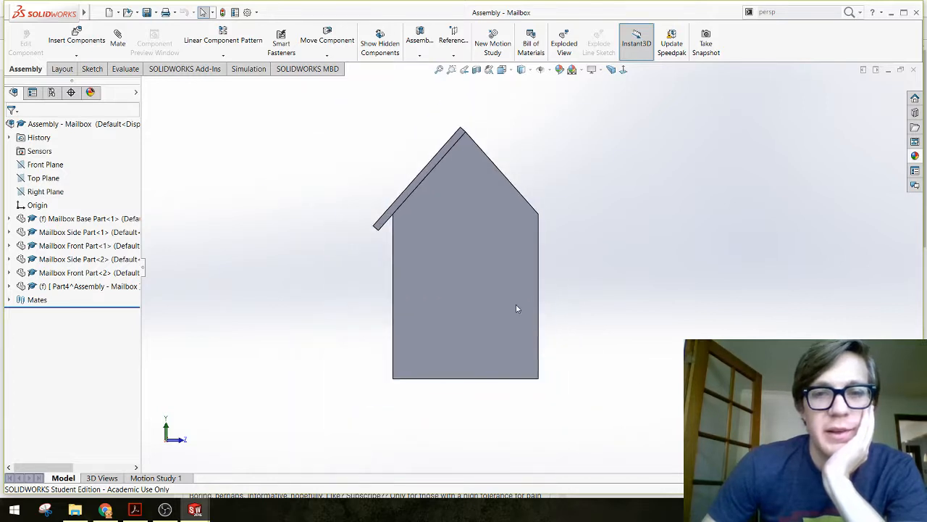
pyautogui.scroll(-3, 440, 191)
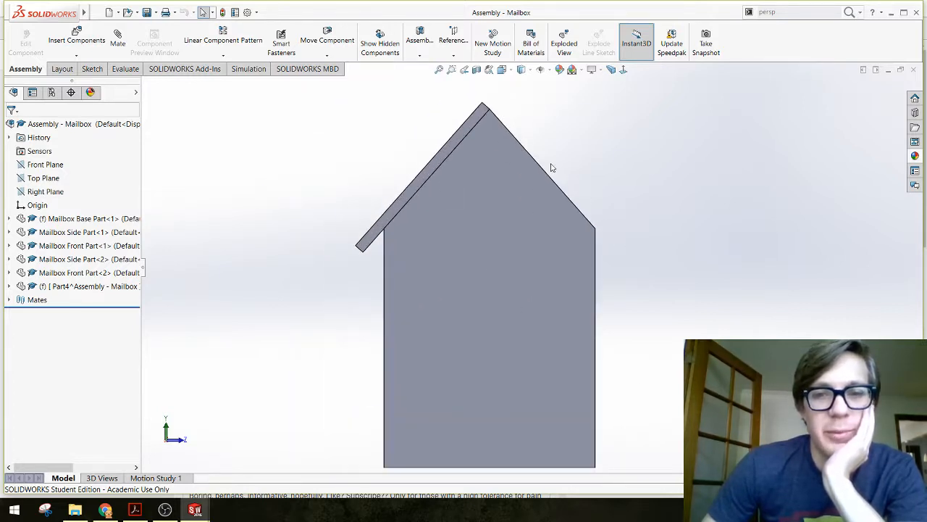
pyautogui.click(502, 172)
pyautogui.click(672, 333)
pyautogui.scroll(3, 672, 333)
pyautogui.scroll(-2, 672, 333)
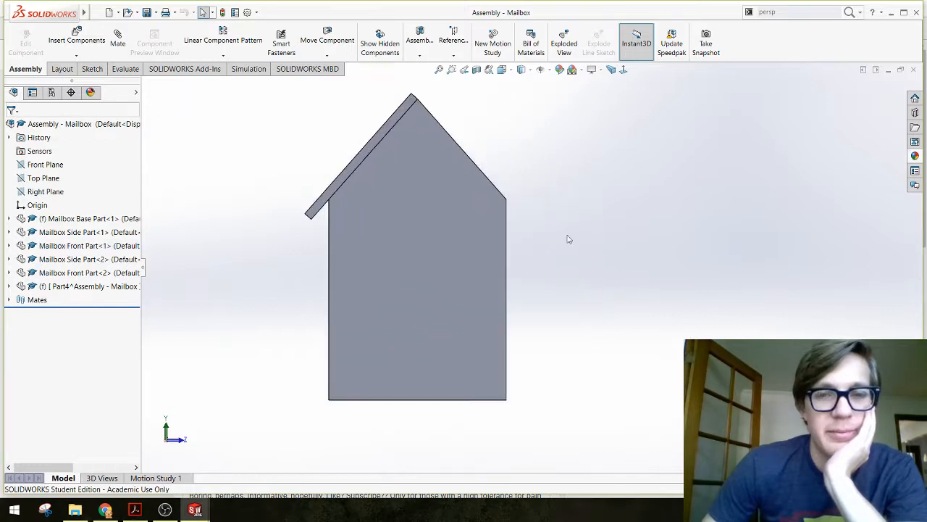
pyautogui.moveTo(569, 239); pyautogui.dragTo(545, 255, button='middle')
pyautogui.scroll(2, 440, 230)
pyautogui.scroll(-1, 441, 233)
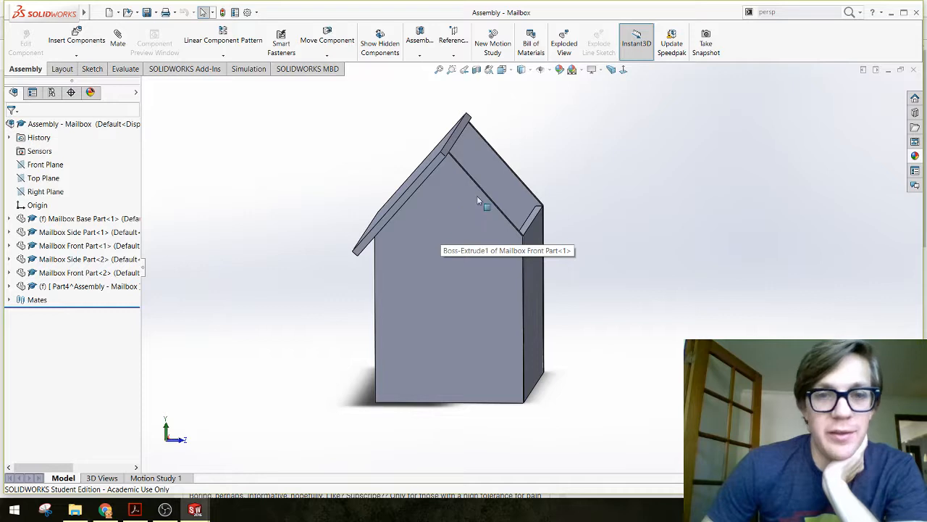
# Inspect the Boss-Extrude1 dimensions of Mailbox Front Part in its own window and return to the mailbox assembly.
pyautogui.click(438, 207)
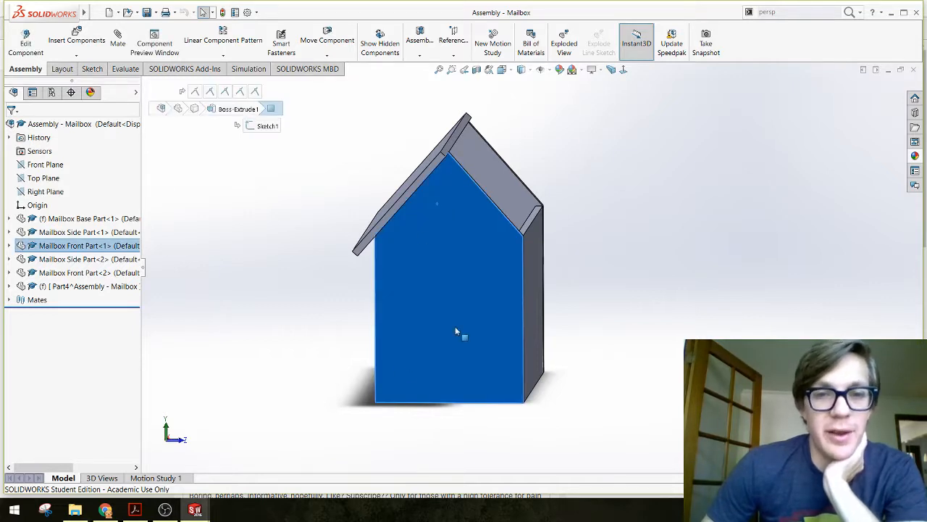
pyautogui.click(275, 323)
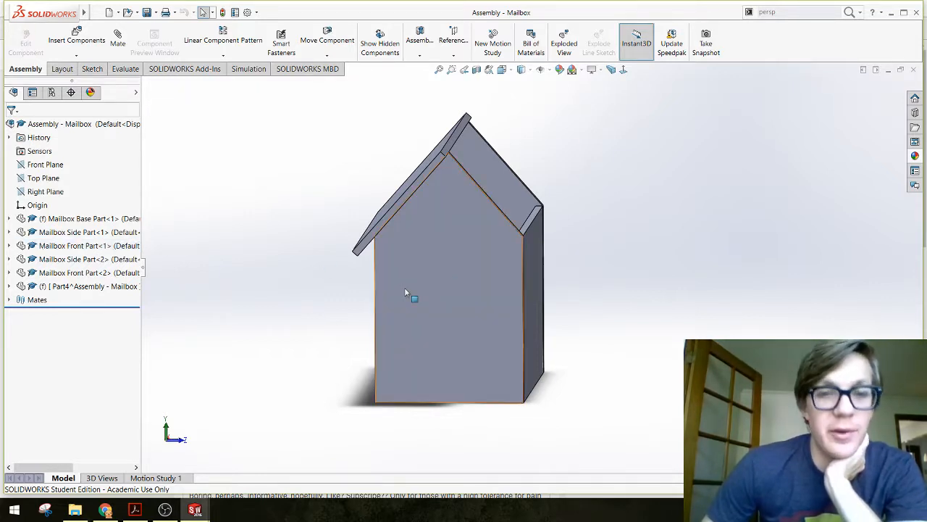
pyautogui.click(440, 232)
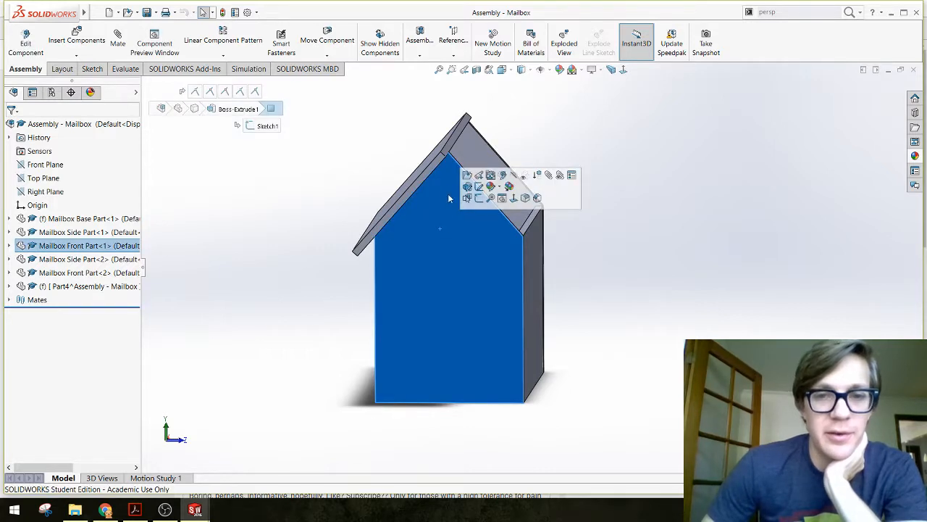
pyautogui.click(467, 176)
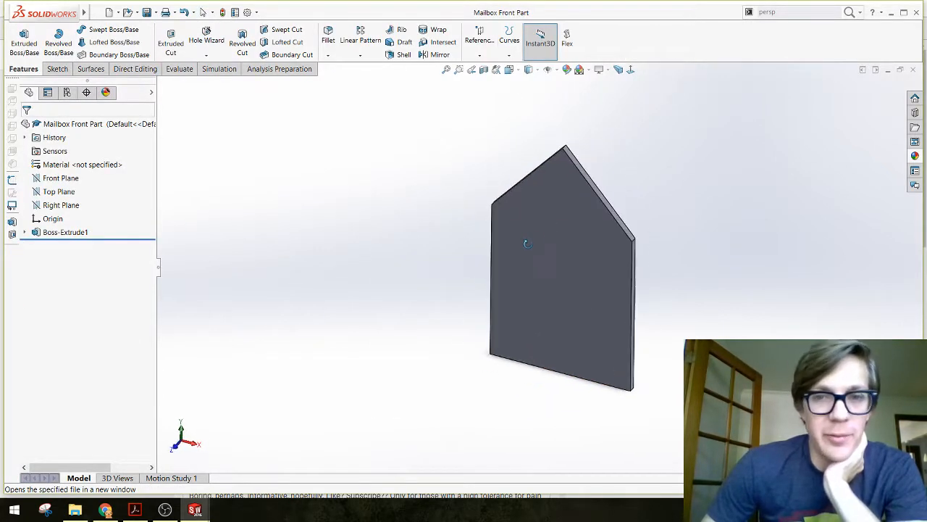
pyautogui.click(45, 235)
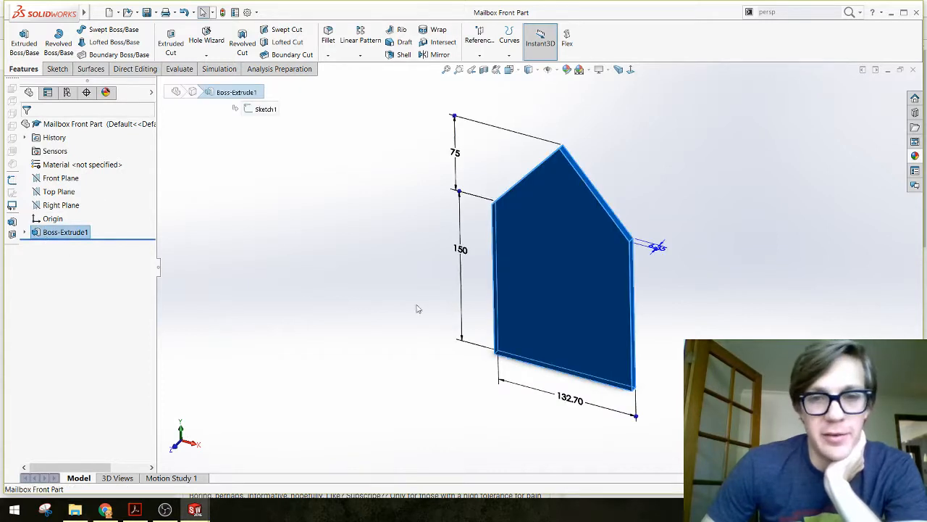
pyautogui.click(327, 236)
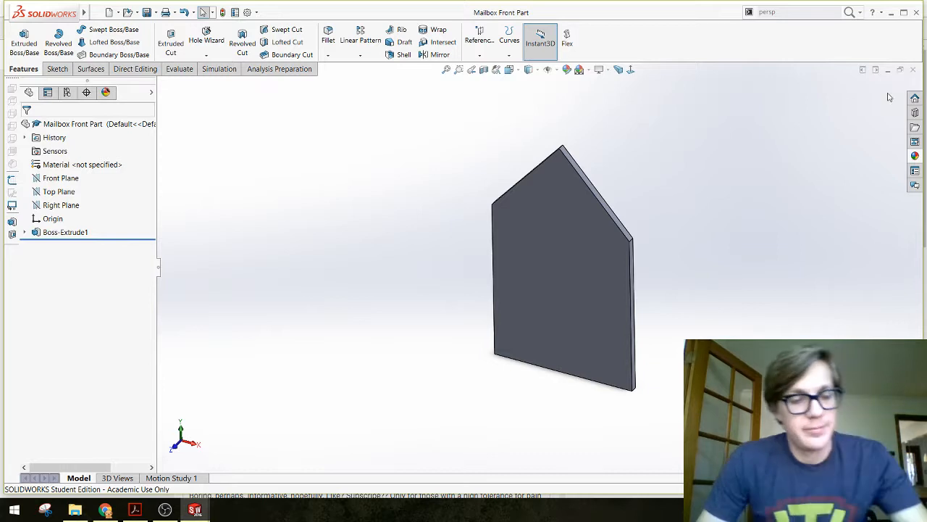
pyautogui.hotkey('ctrl', 'Tab')
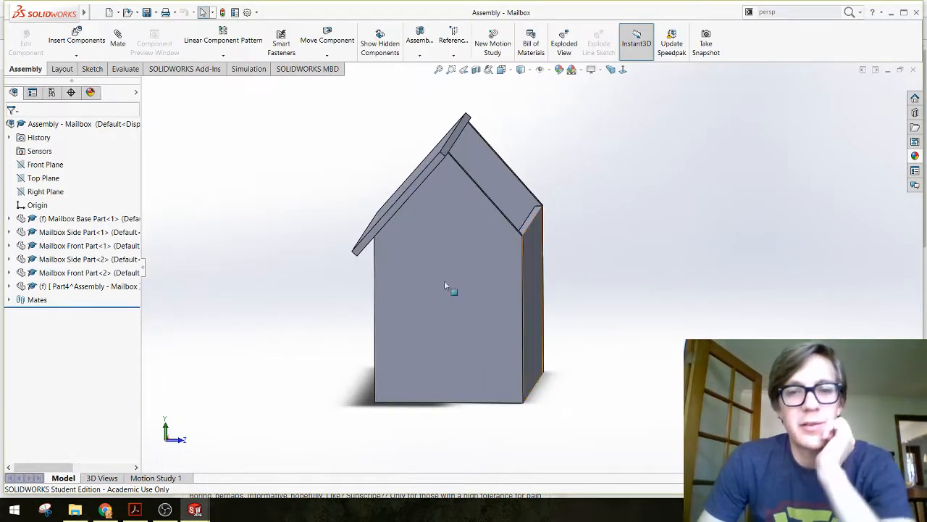
# Start editing Mailbox Front Part<1> in the context of the mailbox assembly.
pyautogui.scroll(2, 444, 281)
pyautogui.scroll(-4, 420, 294)
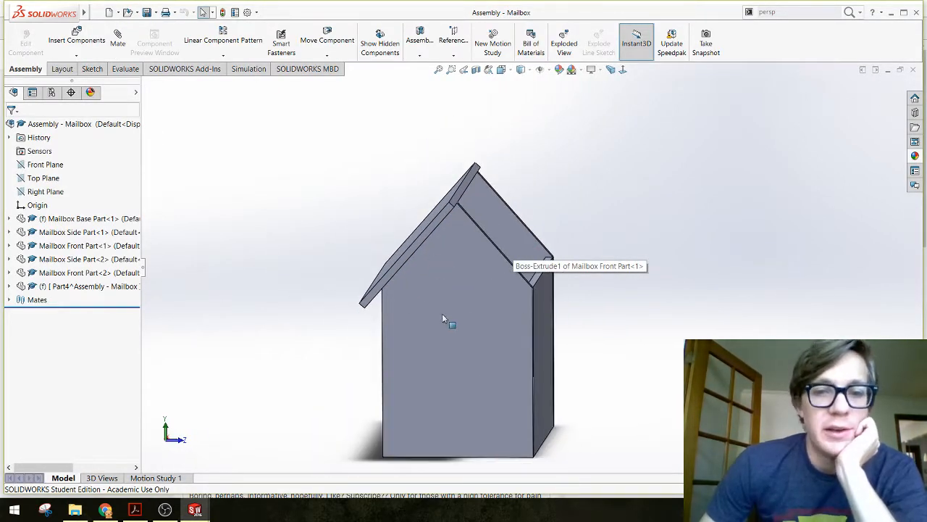
pyautogui.scroll(1, 447, 297)
pyautogui.click(467, 294)
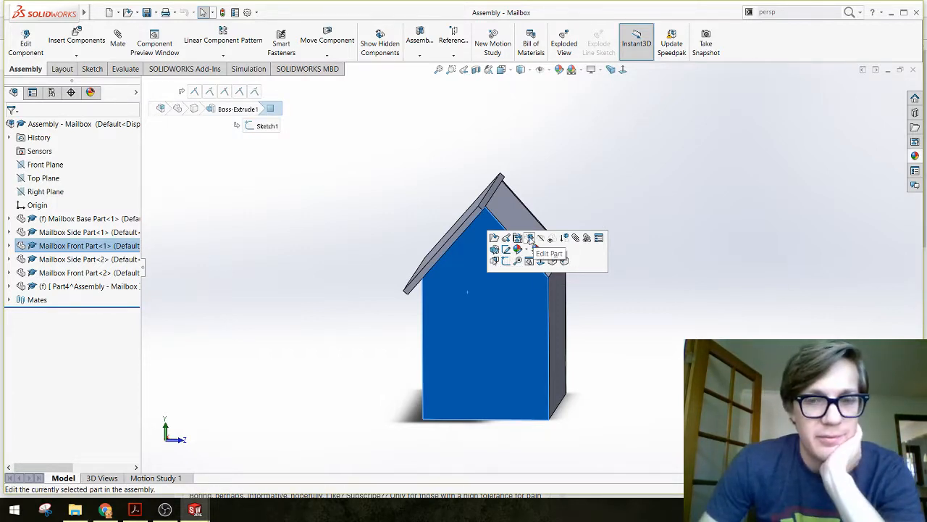
pyautogui.click(303, 228)
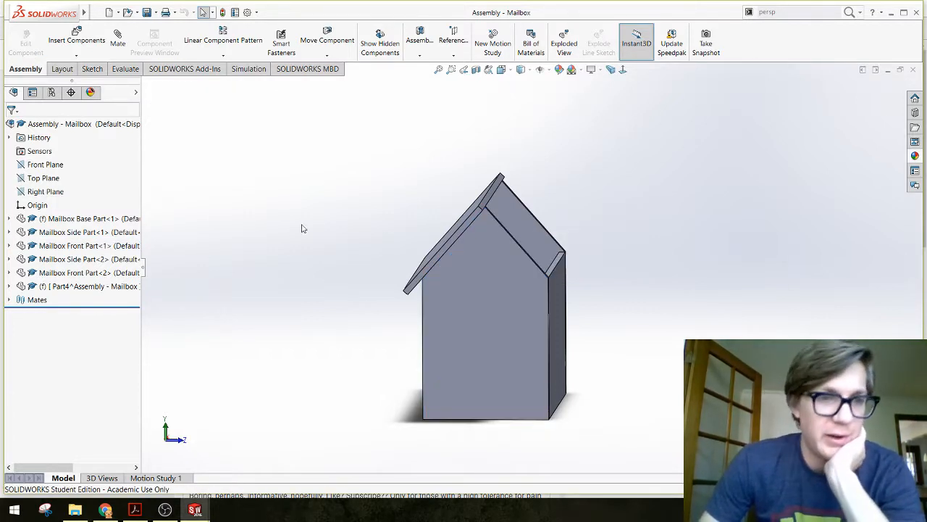
pyautogui.click(43, 245)
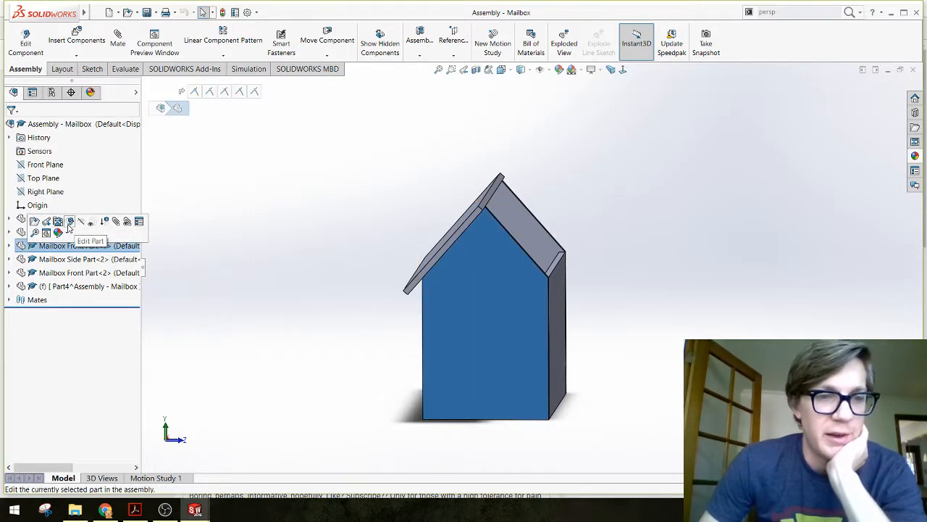
pyautogui.click(70, 227)
# Open Sketch1 under Boss-Extrude1 of the Mailbox Front Part for editing and view it square to the sketch plane.
pyautogui.moveTo(354, 307); pyautogui.dragTo(401, 319, button='middle')
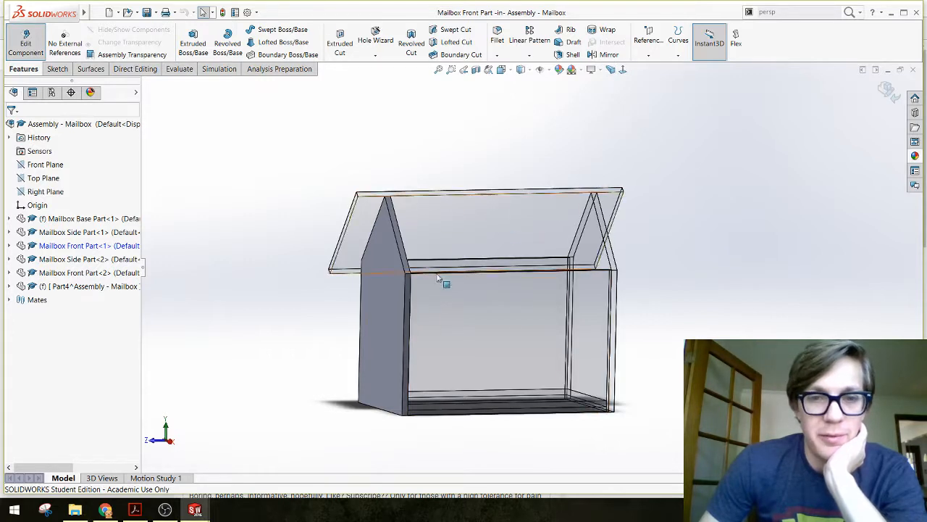
pyautogui.scroll(-2, 534, 310)
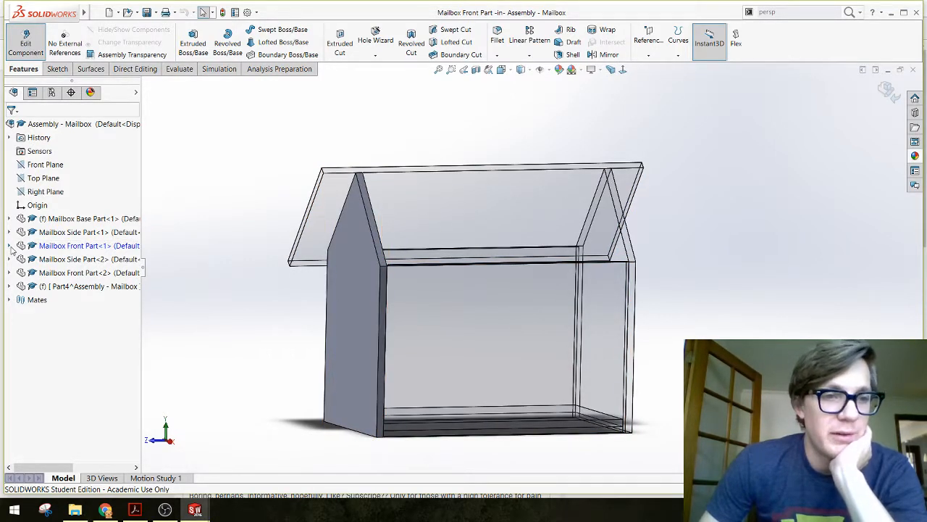
pyautogui.click(10, 246)
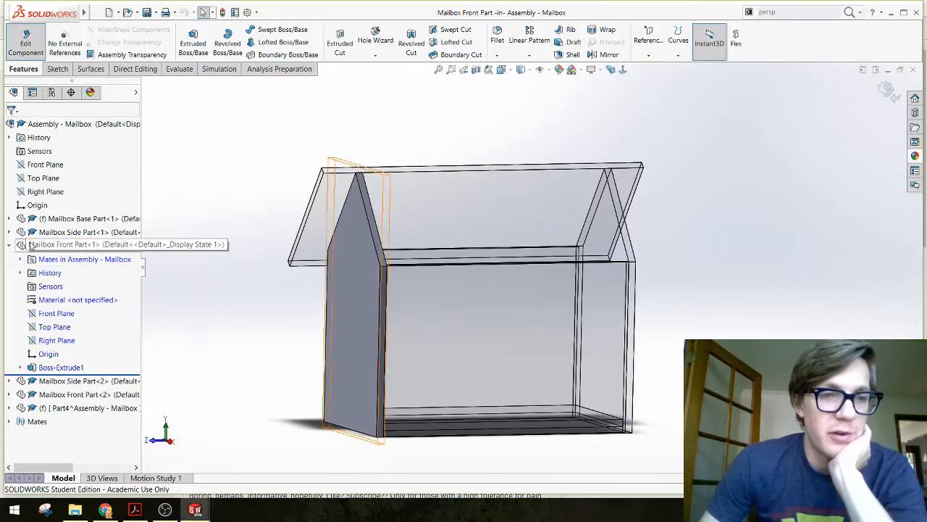
pyautogui.moveTo(325, 236); pyautogui.dragTo(463, 348, button='middle')
pyautogui.scroll(-3, 499, 391)
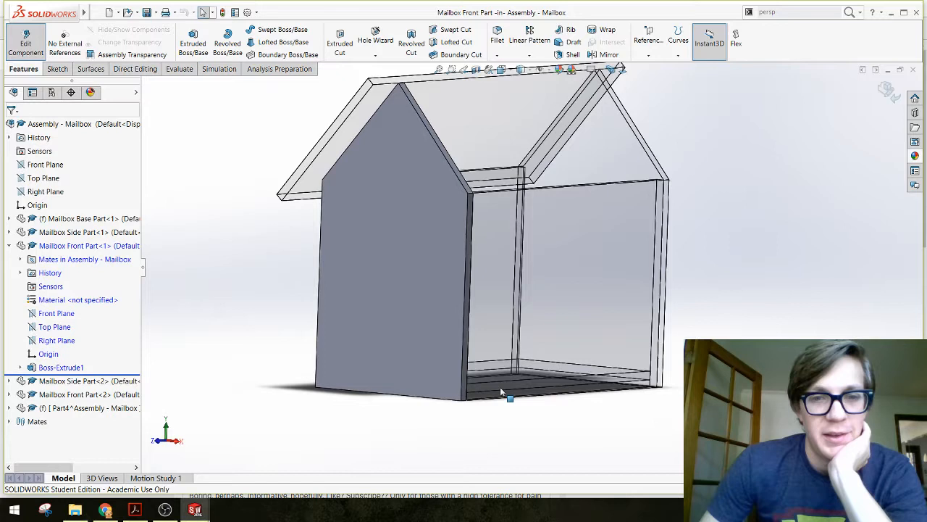
pyautogui.click(21, 368)
pyautogui.click(48, 381)
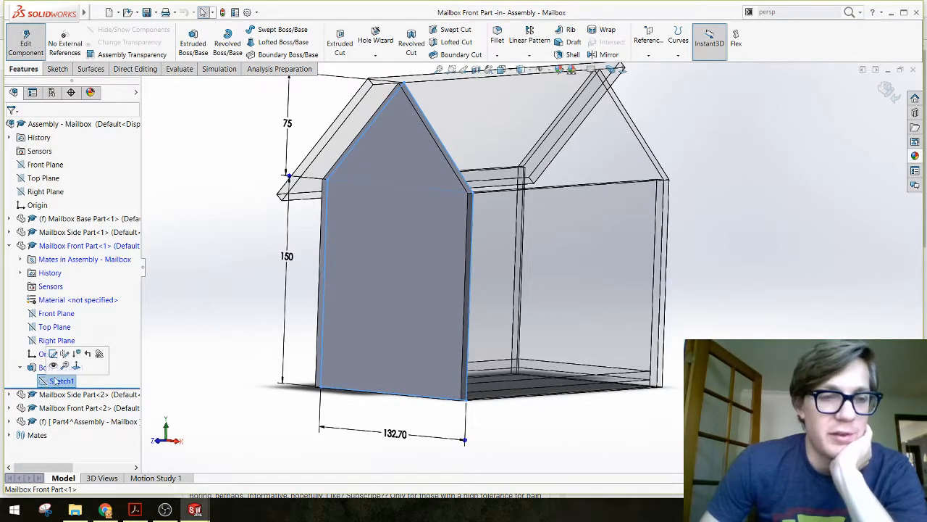
pyautogui.click(53, 354)
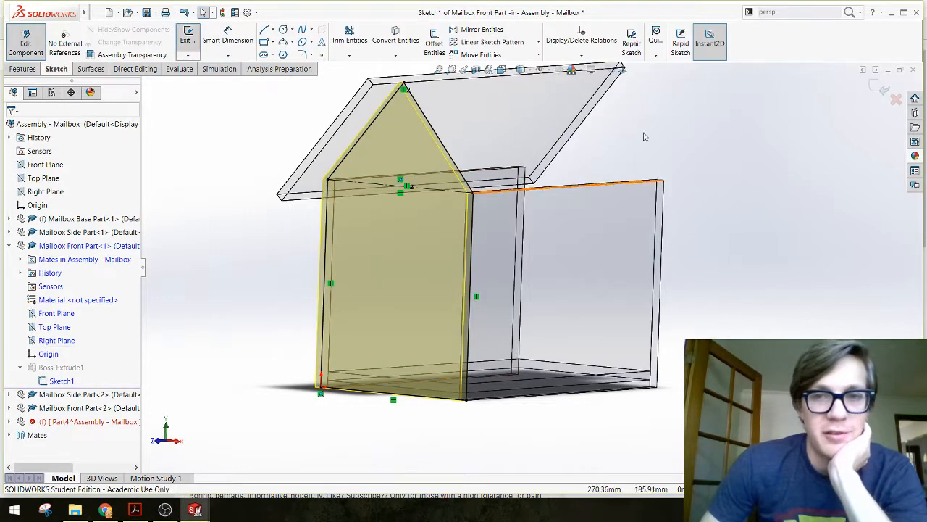
pyautogui.click(620, 72)
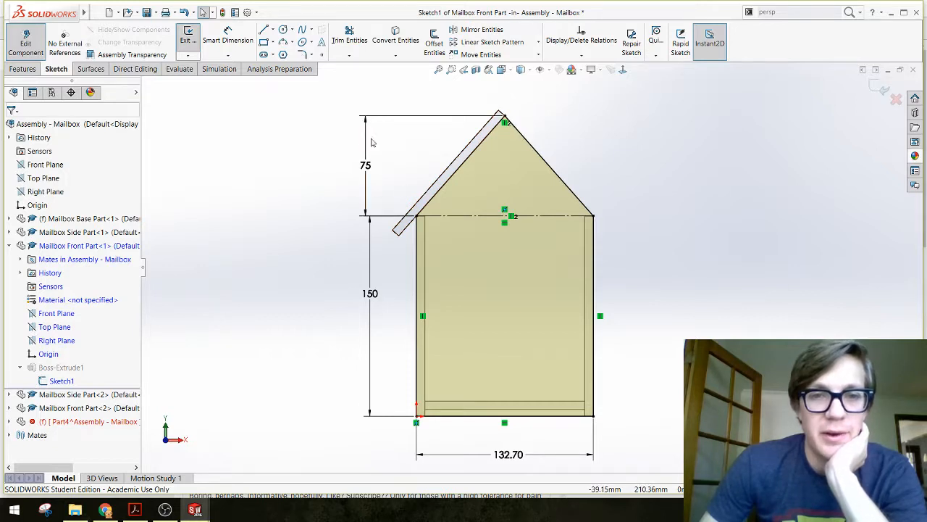
# Add a perpendicular relation between the two sloped gable lines that meet at the peak of the front part's sketch.
pyautogui.scroll(-2, 558, 147)
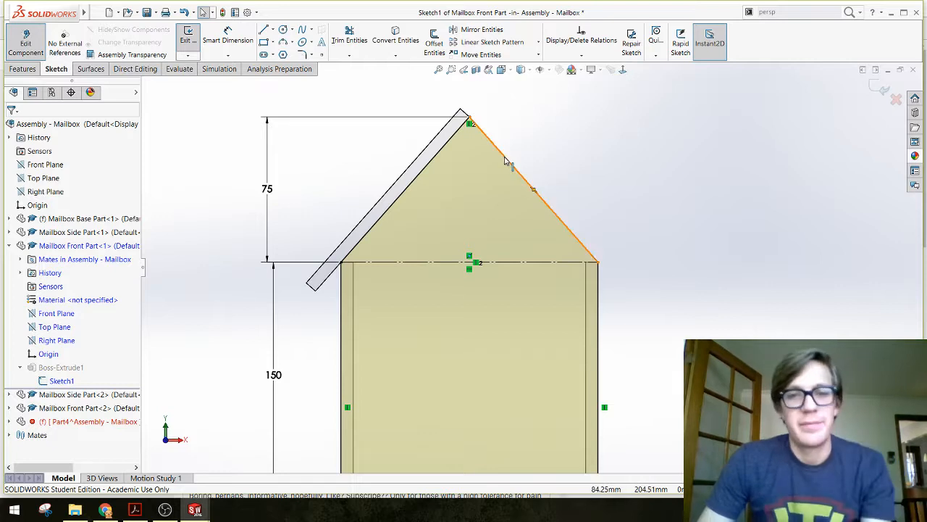
pyautogui.click(505, 160)
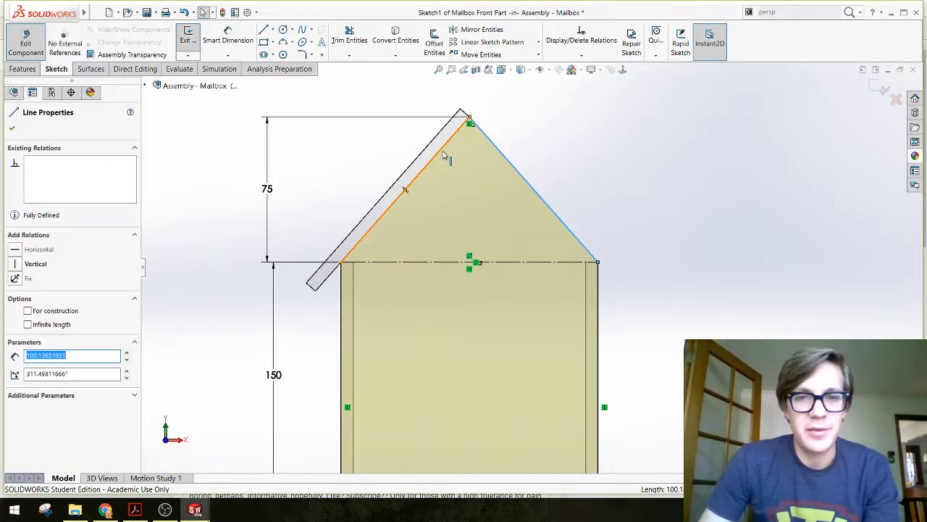
pyautogui.keyDown('ctrl'); pyautogui.click(444, 155); pyautogui.keyUp('ctrl')
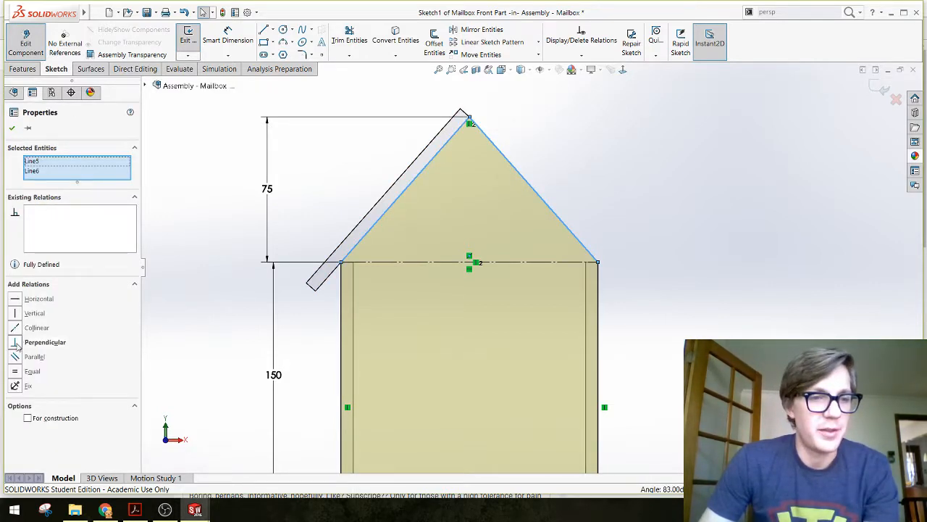
pyautogui.click(16, 343)
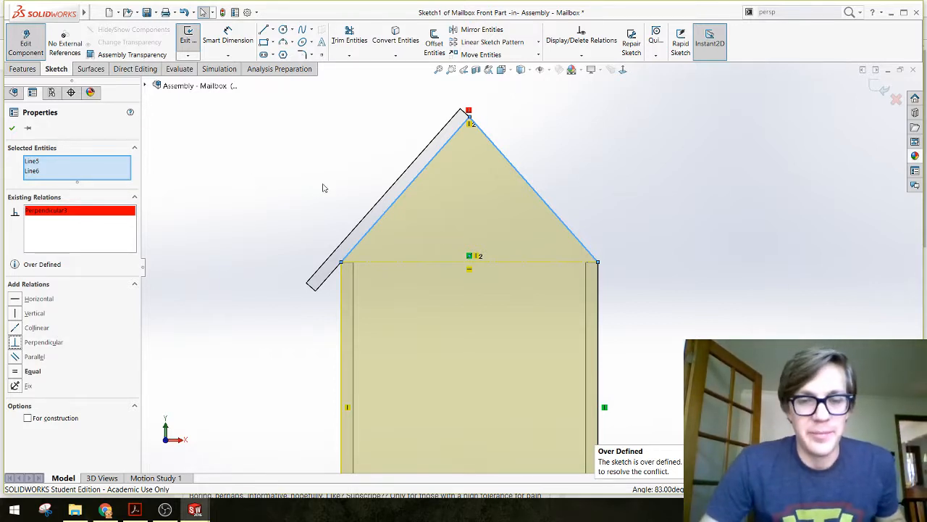
# Delete the 75 mm gable height dimension that conflicts with the perpendicular relation in the front part's sketch.
pyautogui.click(324, 188)
pyautogui.scroll(3, 522, 286)
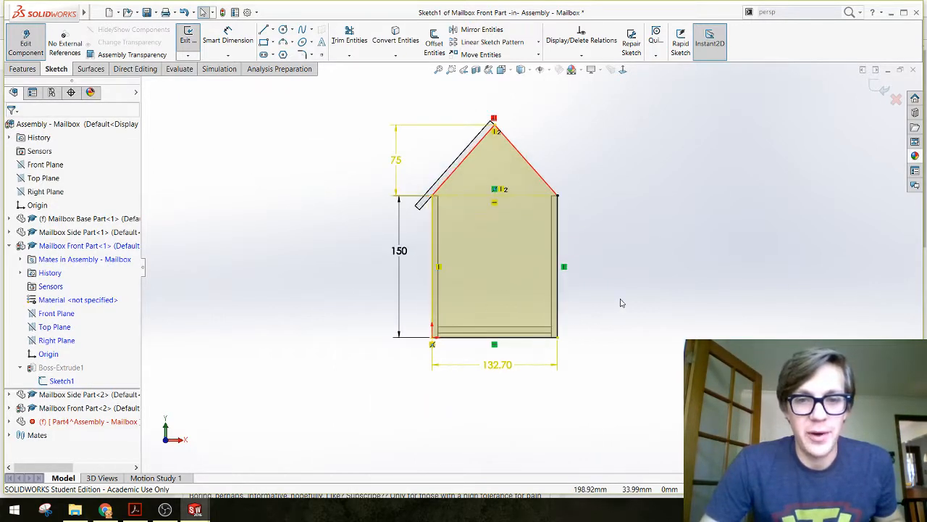
pyautogui.scroll(-3, 562, 190)
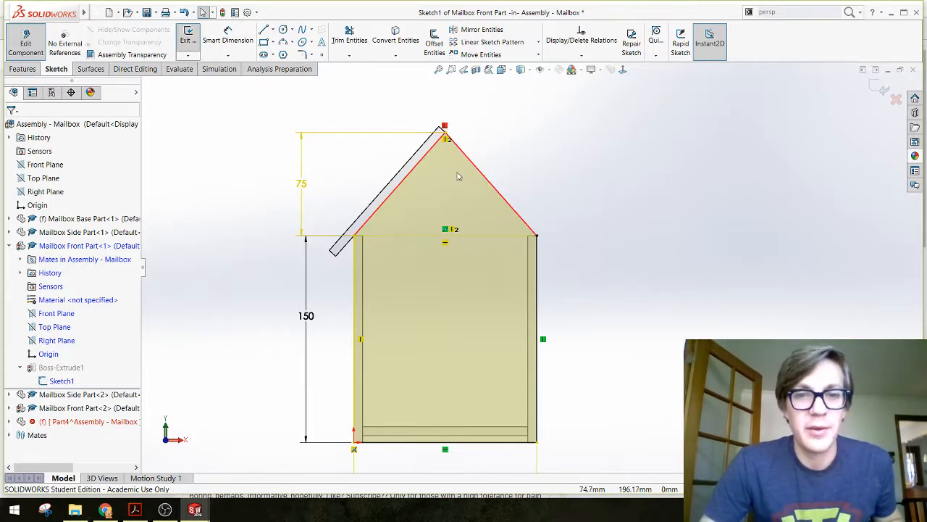
pyautogui.scroll(2, 524, 352)
pyautogui.scroll(-1, 497, 344)
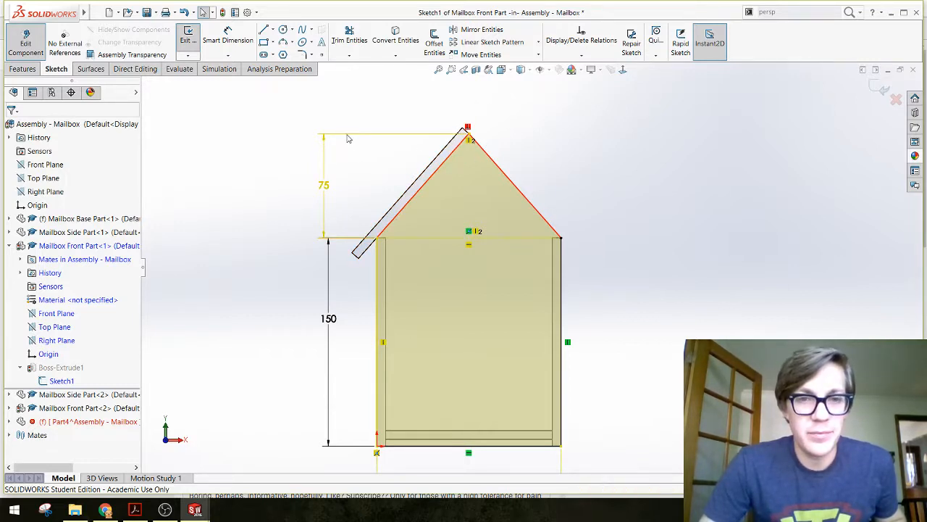
pyautogui.click(326, 185)
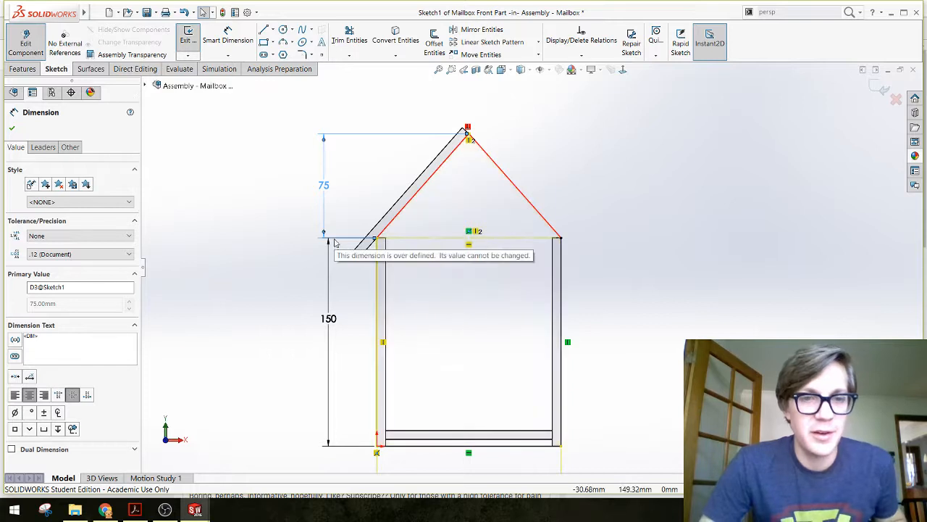
pyautogui.press('Delete')
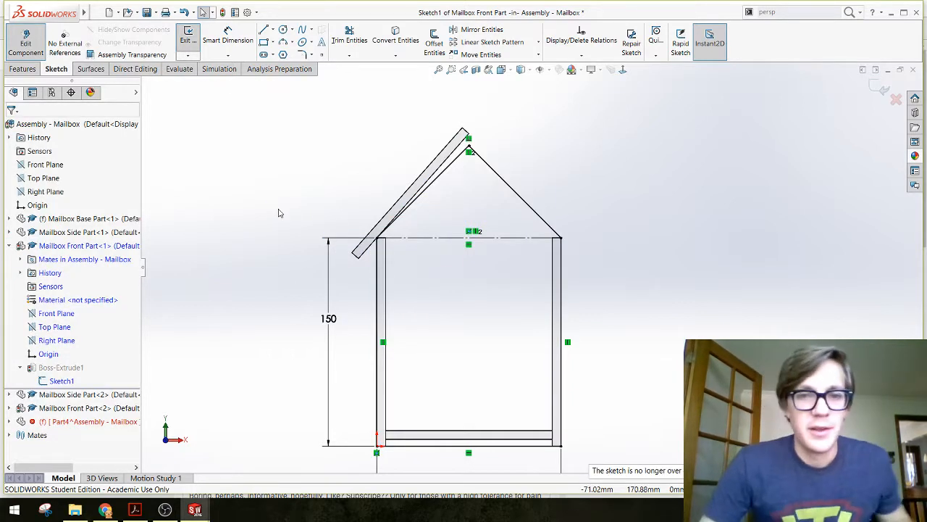
pyautogui.scroll(2, 489, 276)
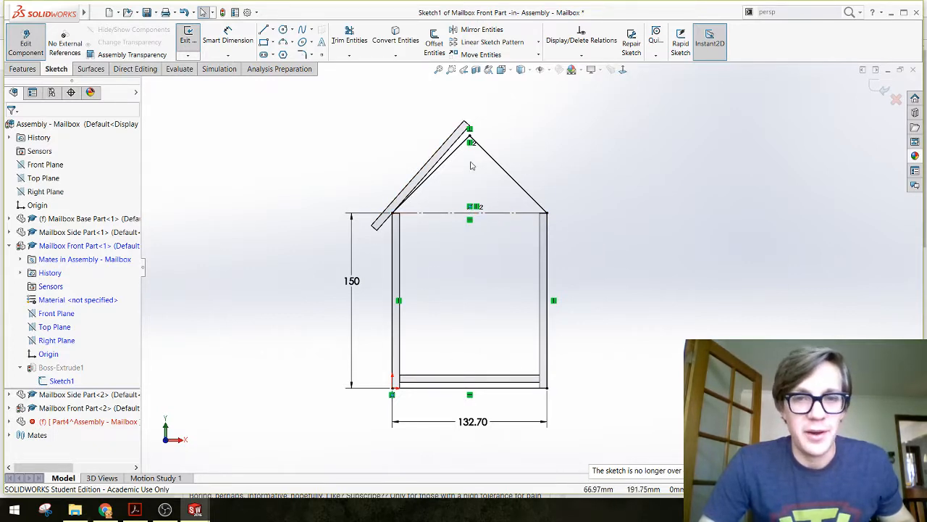
# Add a driven dimension for the gable height from the horizontal construction line to the peak, and adjust its text placement.
pyautogui.click(223, 38)
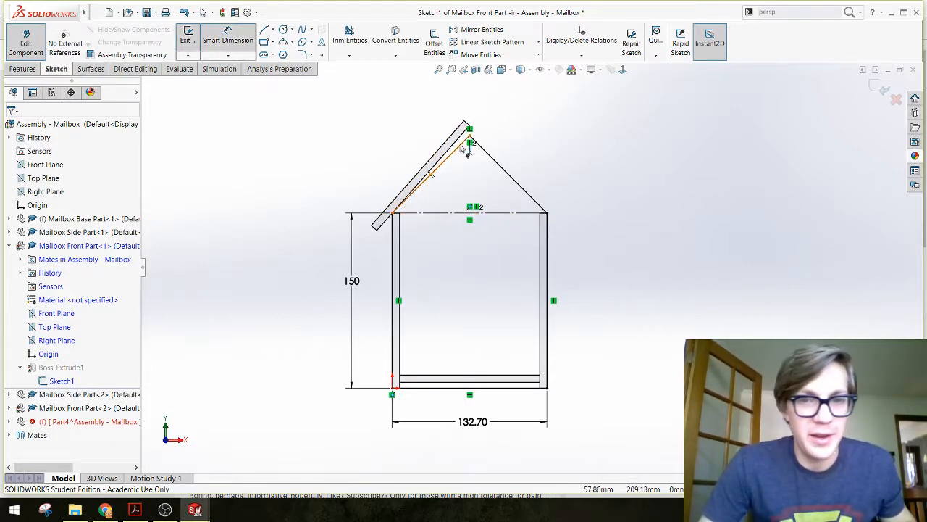
pyautogui.click(470, 137)
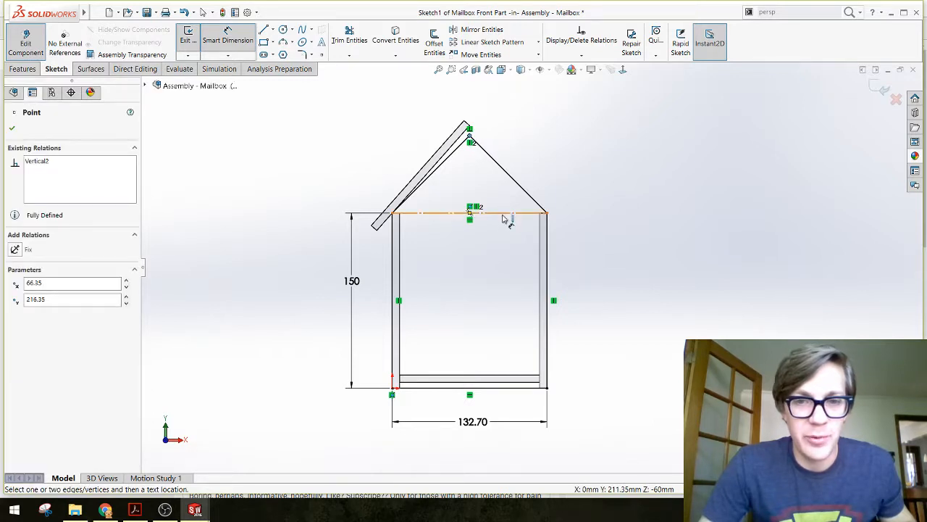
pyautogui.click(502, 214)
pyautogui.click(348, 174)
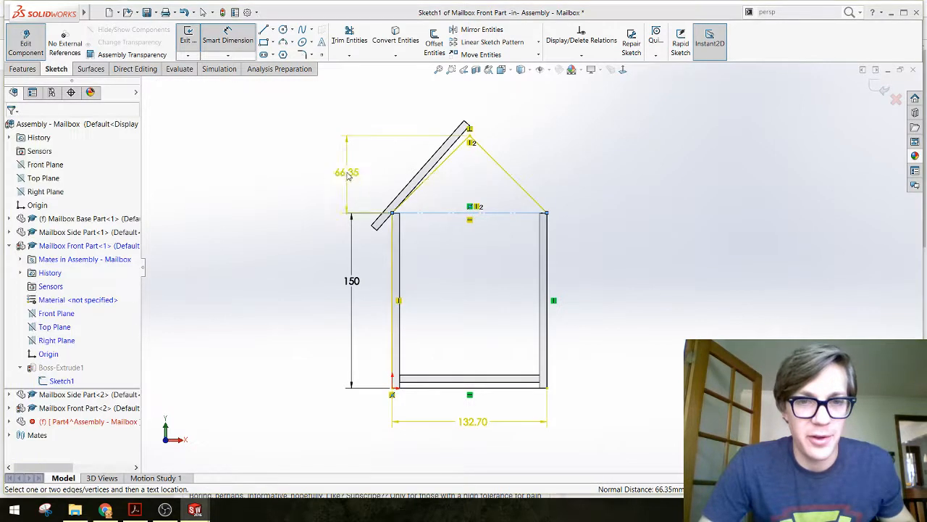
pyautogui.moveTo(320, 167); pyautogui.dragTo(246, 247)
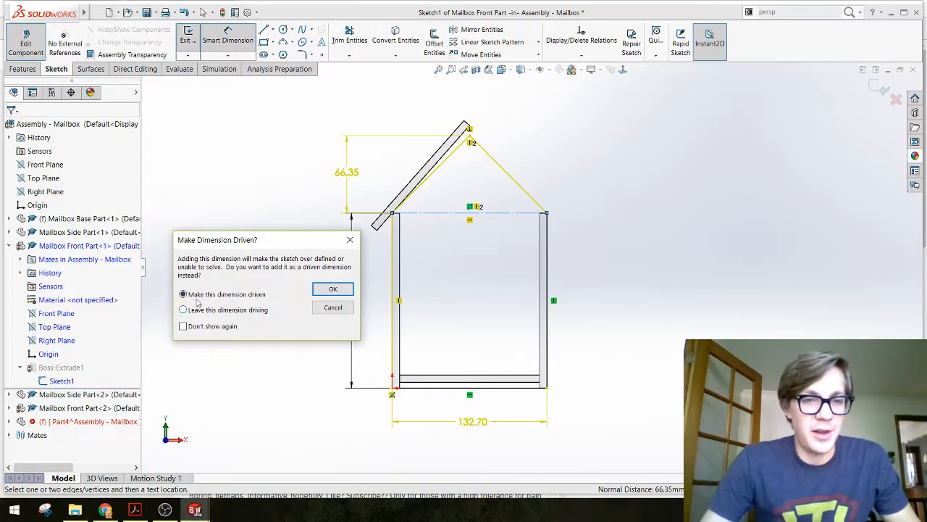
pyautogui.click(333, 289)
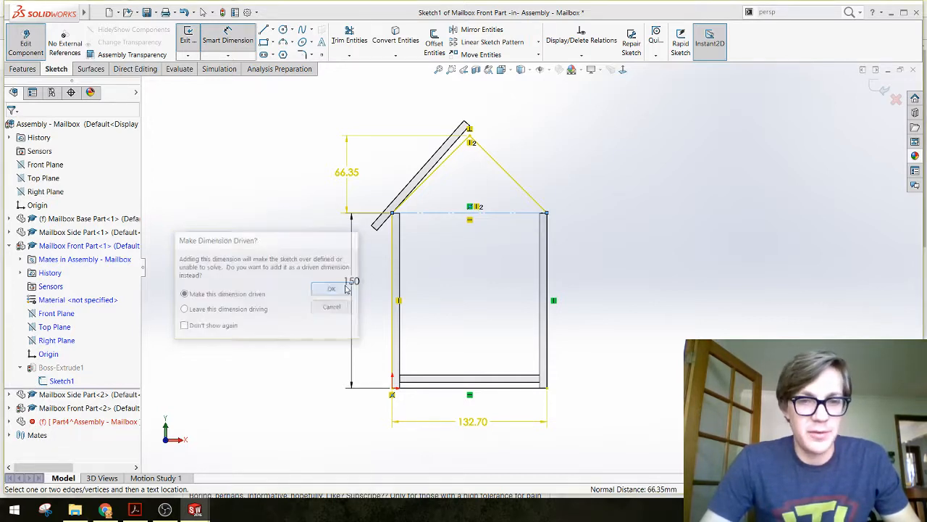
pyautogui.scroll(-2, 493, 160)
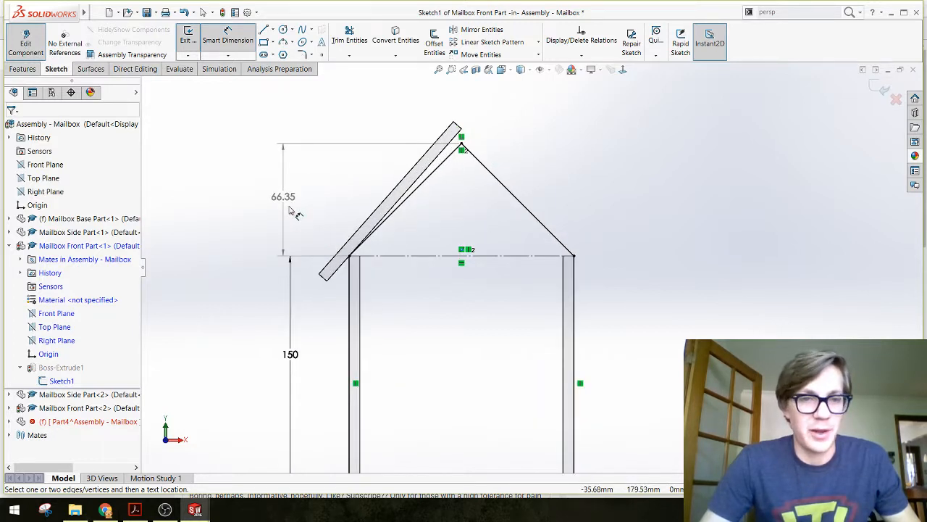
pyautogui.press('Escape')
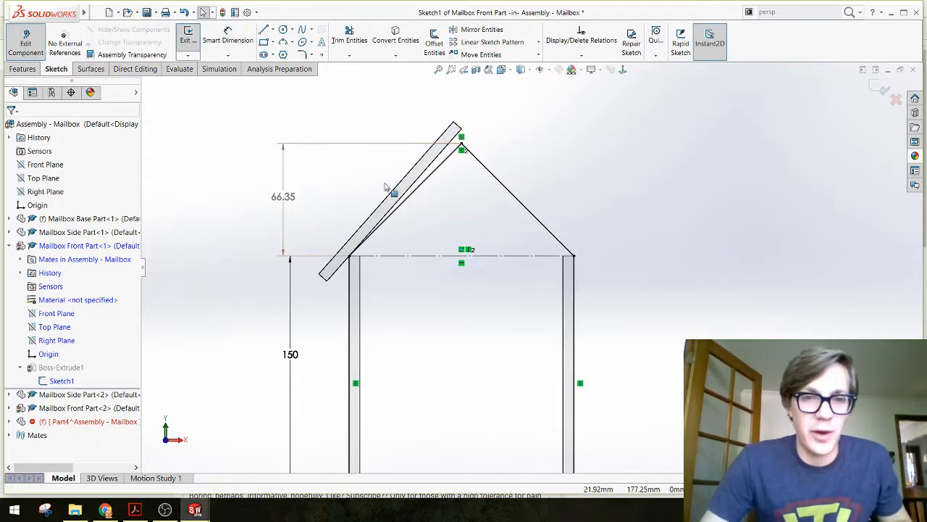
pyautogui.moveTo(288, 205)
pyautogui.mouseDown()
pyautogui.moveTo(331, 207)
pyautogui.moveTo(305, 218)
pyautogui.moveTo(293, 210)
pyautogui.mouseUp()
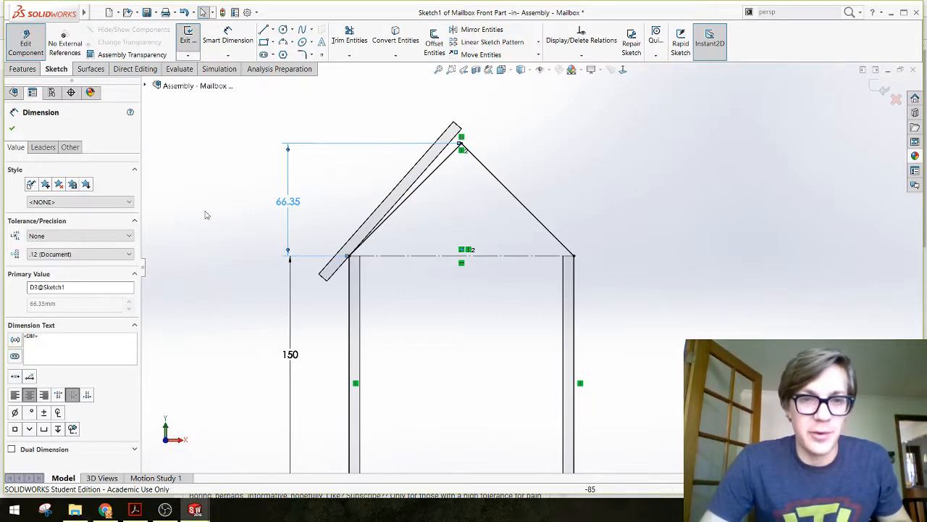
pyautogui.click(205, 214)
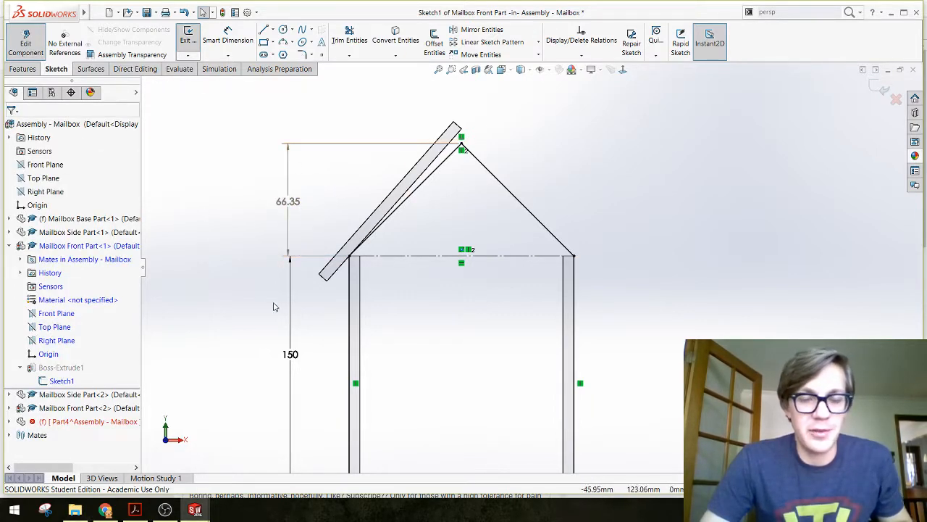
# Exit the front part's sketch and finish editing the part to return to the mailbox assembly.
pyautogui.scroll(3, 517, 241)
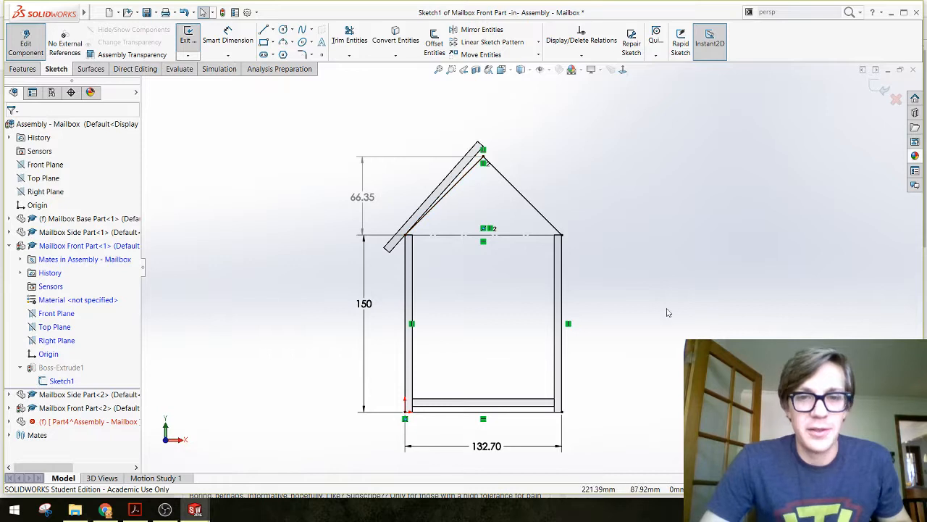
pyautogui.scroll(2, 660, 325)
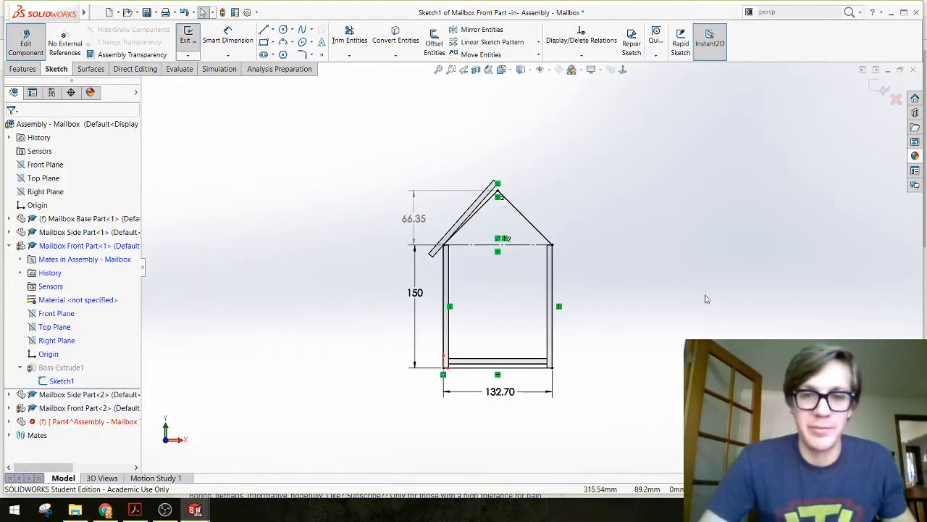
pyautogui.scroll(-2, 640, 335)
pyautogui.scroll(-1, 482, 348)
pyautogui.scroll(2, 464, 268)
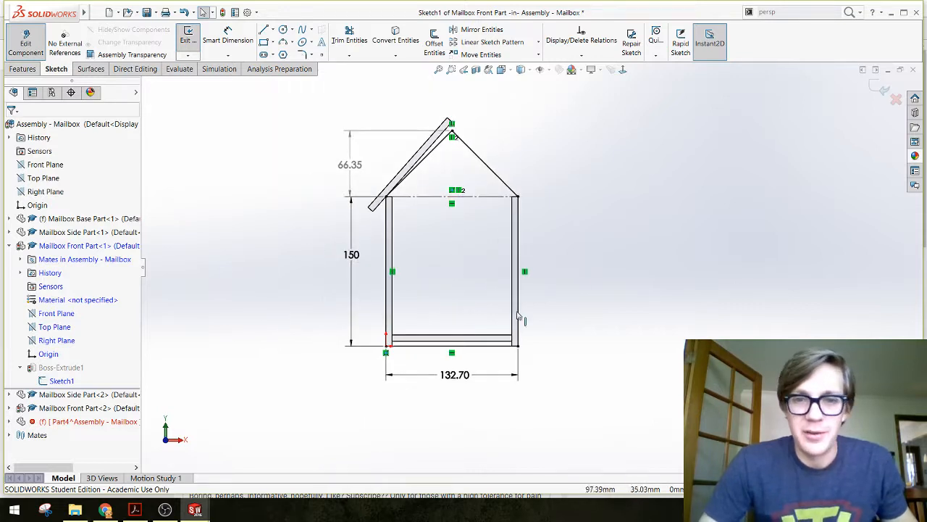
pyautogui.click(878, 90)
pyautogui.moveTo(621, 219)
pyautogui.mouseDown(button='middle')
pyautogui.moveTo(574, 237)
pyautogui.moveTo(585, 231)
pyautogui.mouseUp(button='middle')
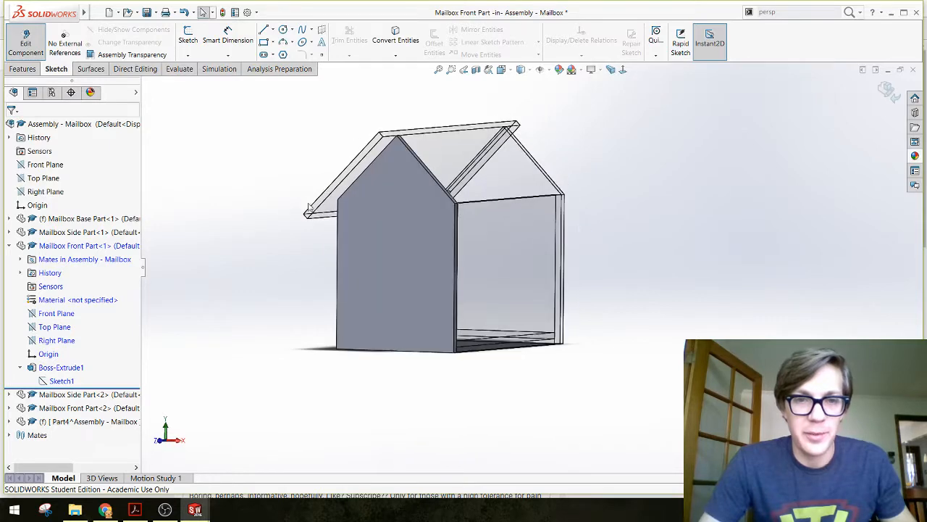
pyautogui.click(886, 94)
# Examine how the roof panel lines up with the front part's gable slopes and peak, square to the front face and from several angles.
pyautogui.moveTo(629, 165); pyautogui.dragTo(499, 216, button='middle')
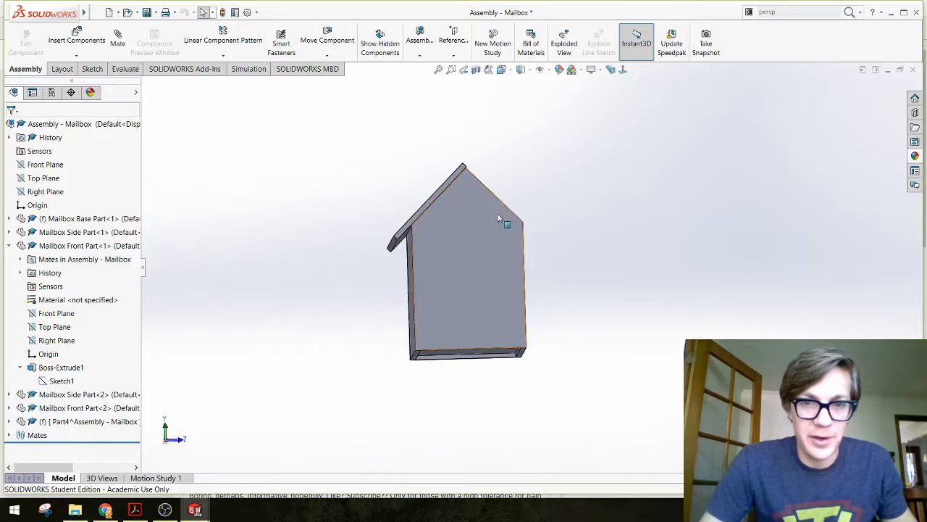
pyautogui.scroll(-5, 383, 240)
pyautogui.click(622, 69)
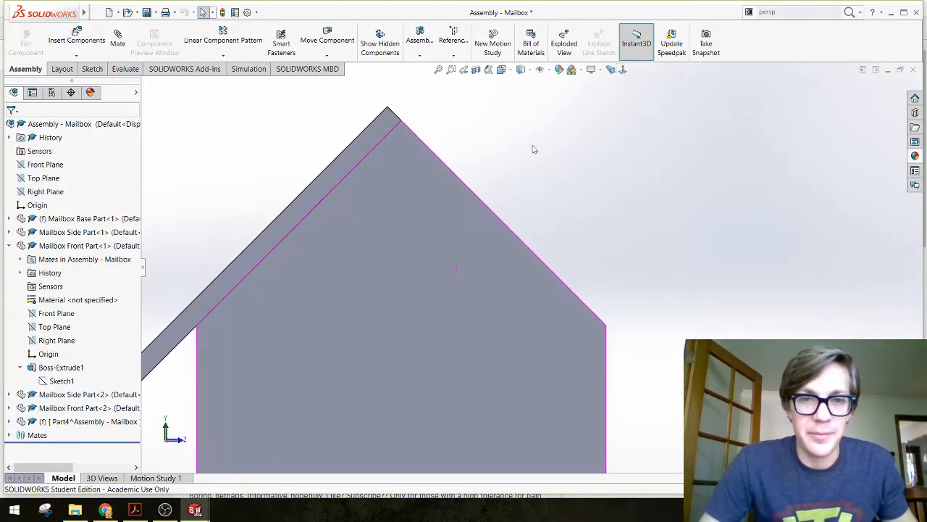
pyautogui.scroll(3, 495, 327)
pyautogui.scroll(-1, 507, 376)
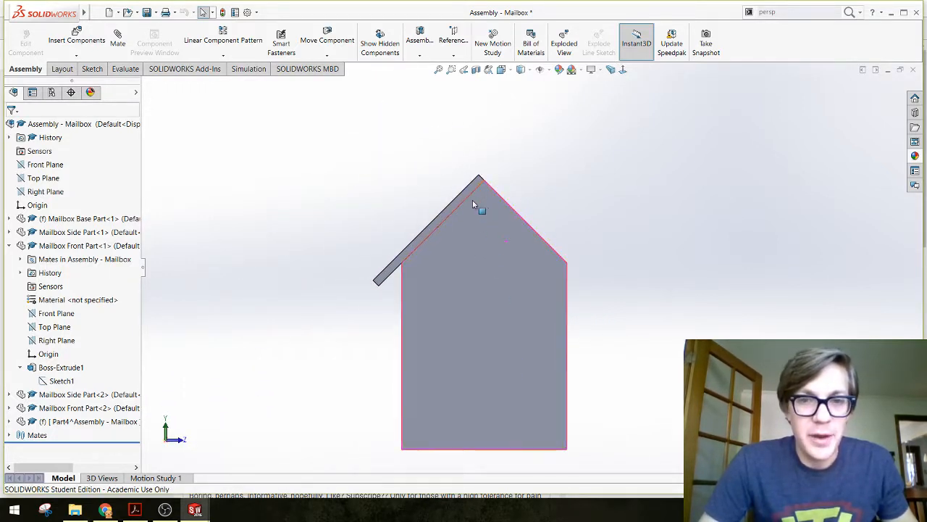
pyautogui.moveTo(341, 216); pyautogui.dragTo(472, 227, button='middle')
pyautogui.click(472, 228)
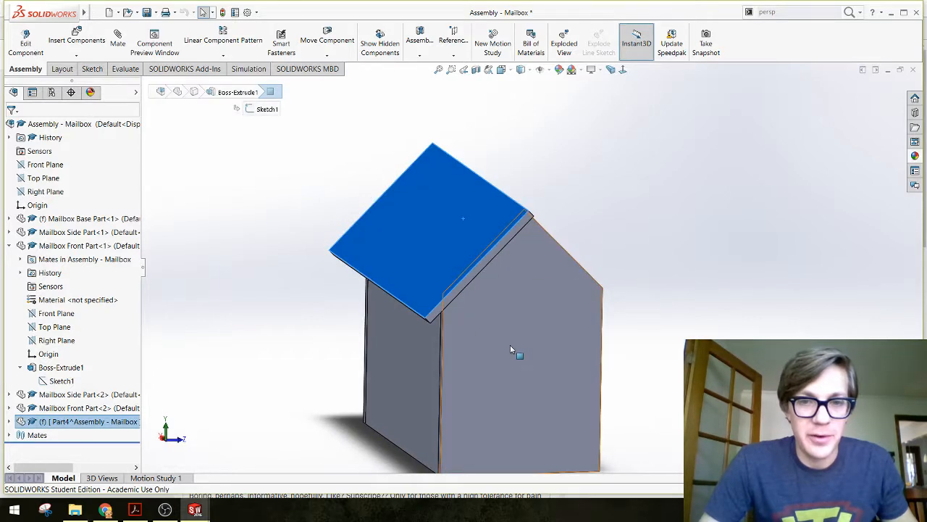
pyautogui.moveTo(518, 352); pyautogui.dragTo(482, 318, button='middle')
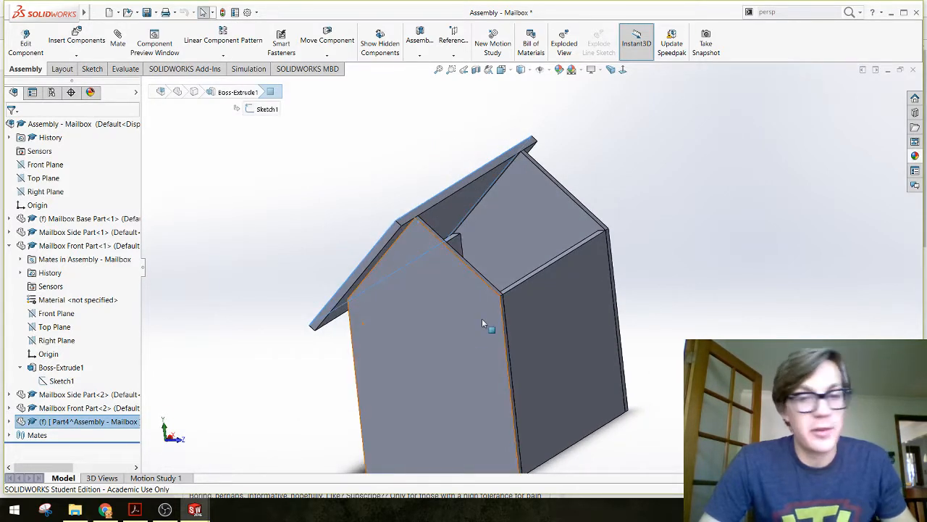
pyautogui.click(288, 265)
pyautogui.moveTo(286, 265); pyautogui.dragTo(319, 261, button='middle')
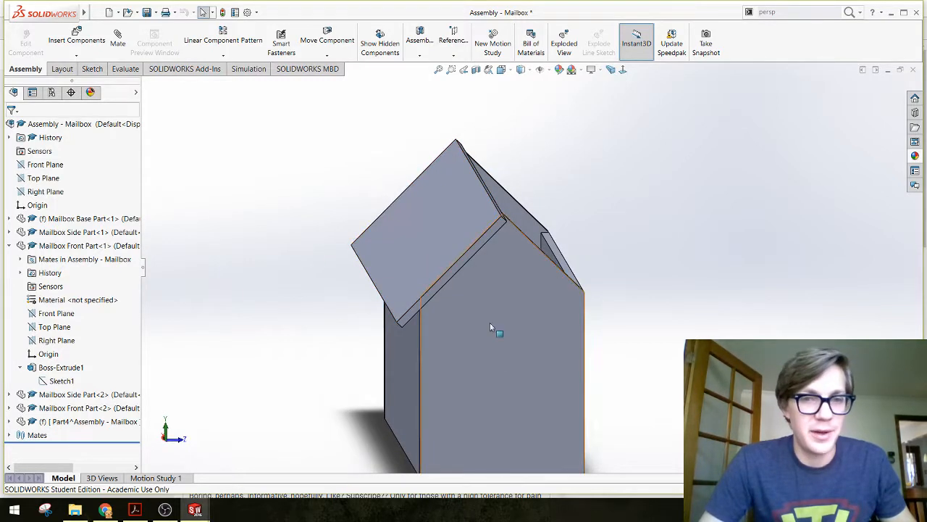
pyautogui.moveTo(323, 297); pyautogui.dragTo(275, 277, button='middle')
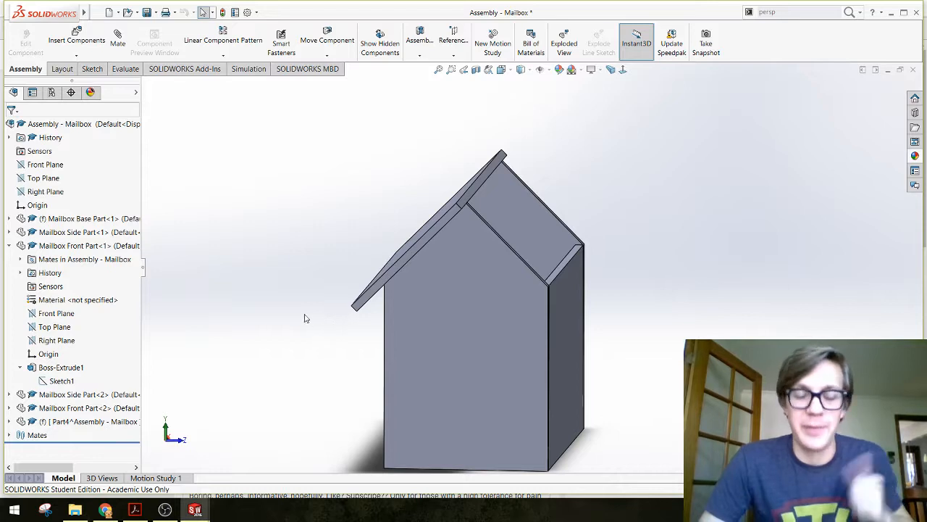
pyautogui.moveTo(305, 318); pyautogui.dragTo(318, 295, button='middle')
pyautogui.click(622, 71)
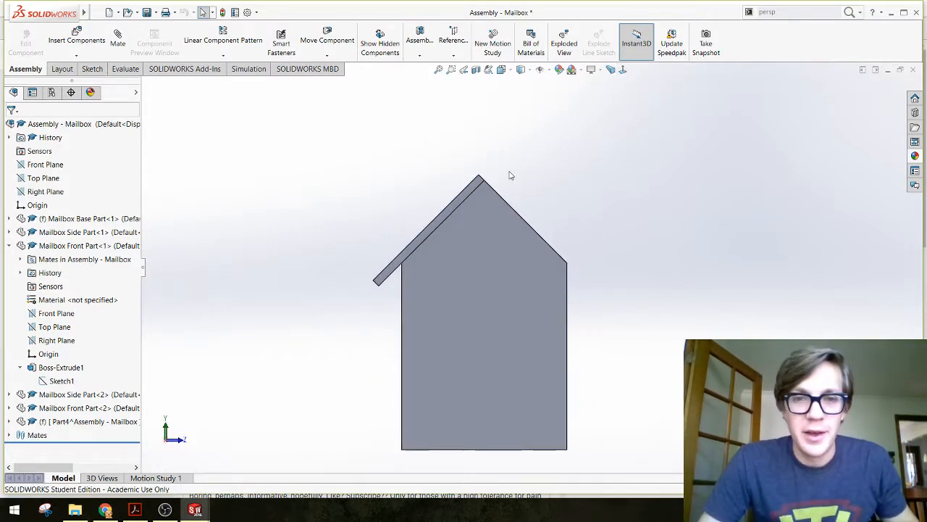
pyautogui.scroll(-5, 482, 192)
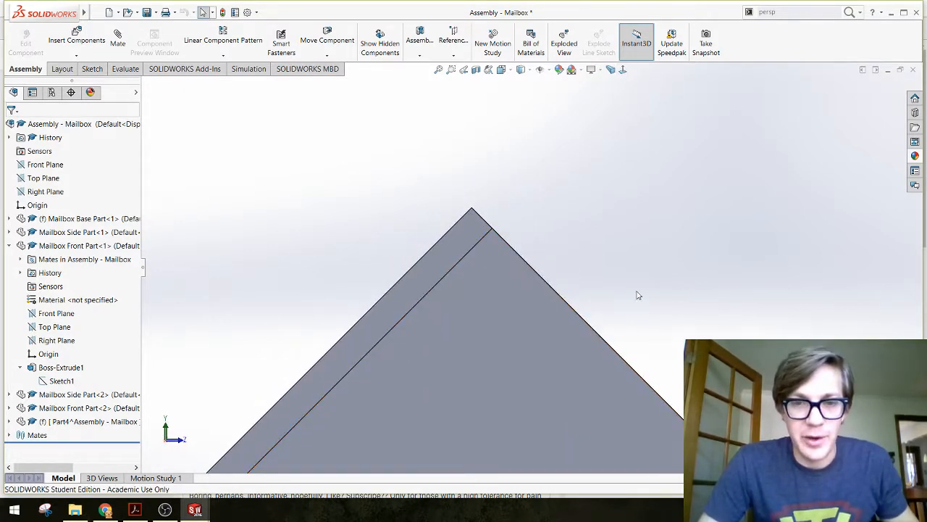
pyautogui.scroll(5, 637, 295)
pyautogui.moveTo(648, 383); pyautogui.dragTo(529, 228, button='middle')
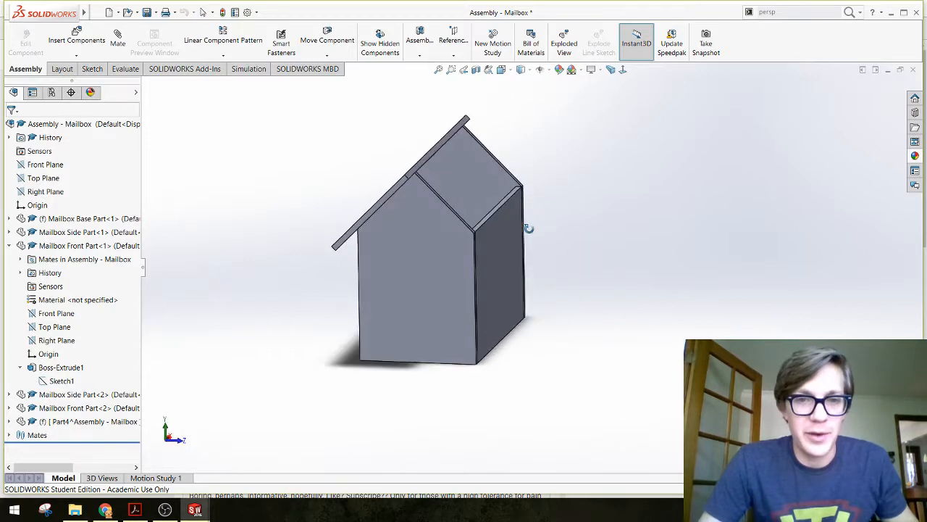
# Collapse Mailbox Front Part<1> in the feature tree and insert a new part into the mailbox assembly without choosing a placement face.
pyautogui.click(10, 245)
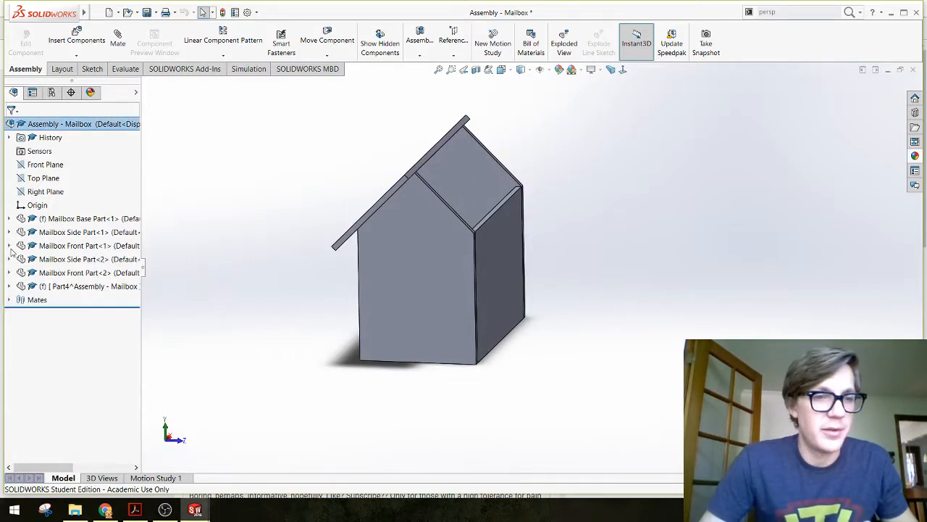
pyautogui.moveTo(324, 195); pyautogui.dragTo(315, 190, button='middle')
pyautogui.scroll(5, 497, 198)
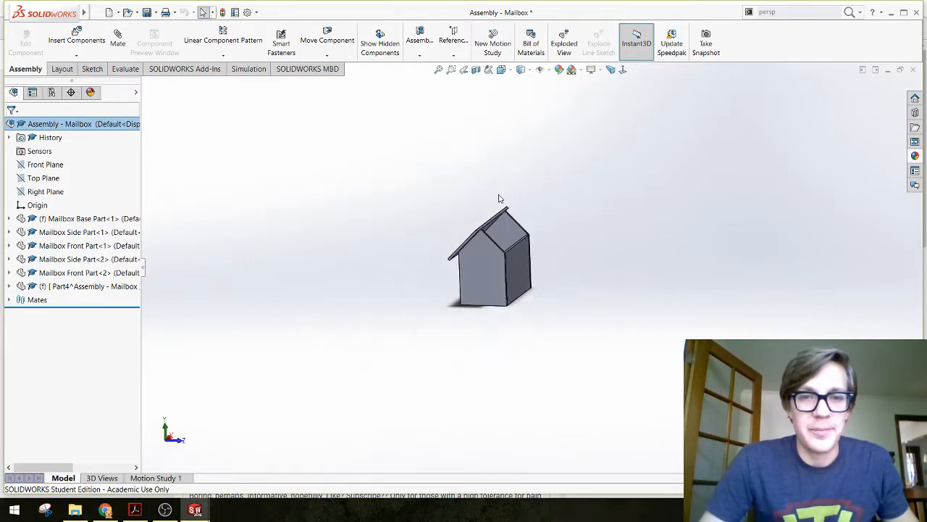
pyautogui.scroll(-5, 527, 243)
pyautogui.click(76, 55)
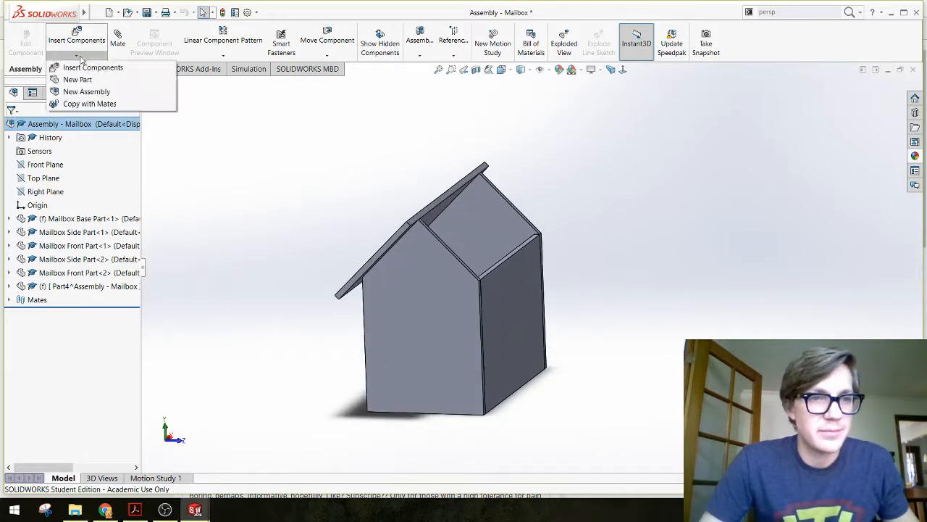
pyautogui.click(77, 82)
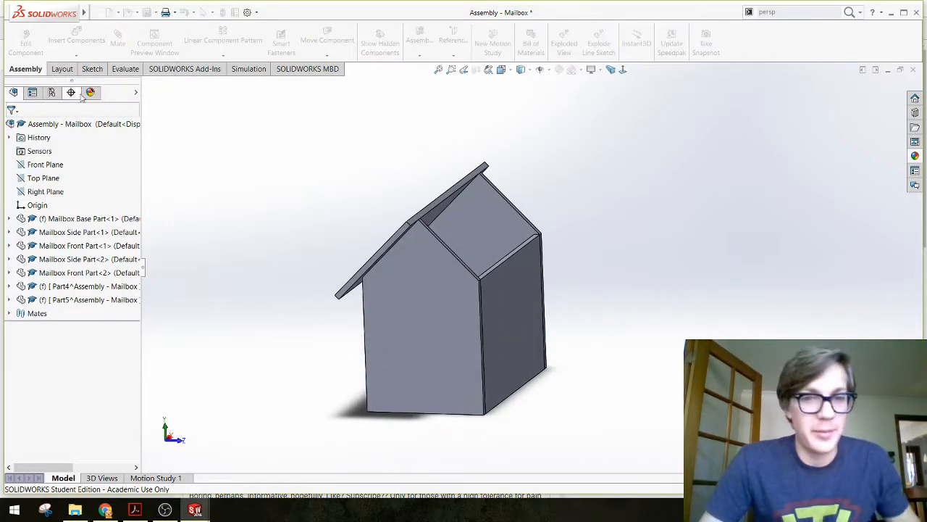
pyautogui.moveTo(248, 235); pyautogui.dragTo(222, 255, button='middle')
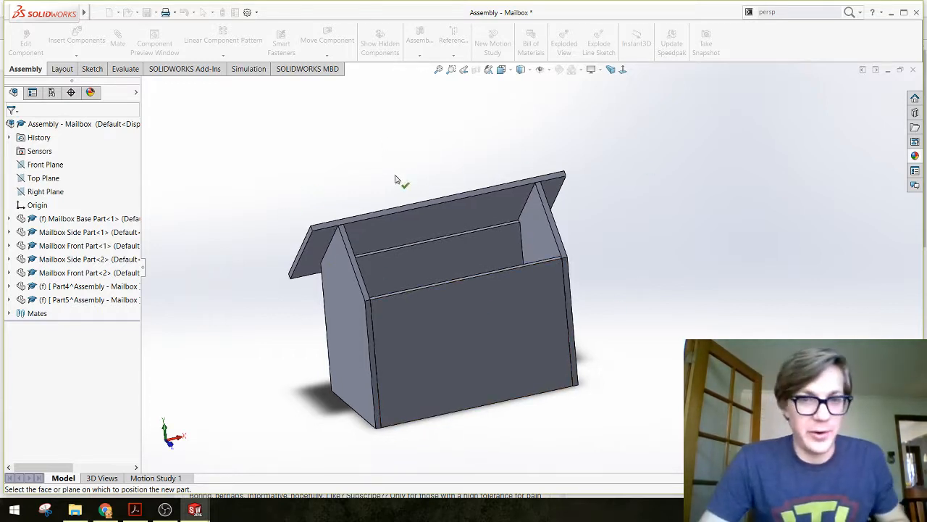
pyautogui.press('Escape')
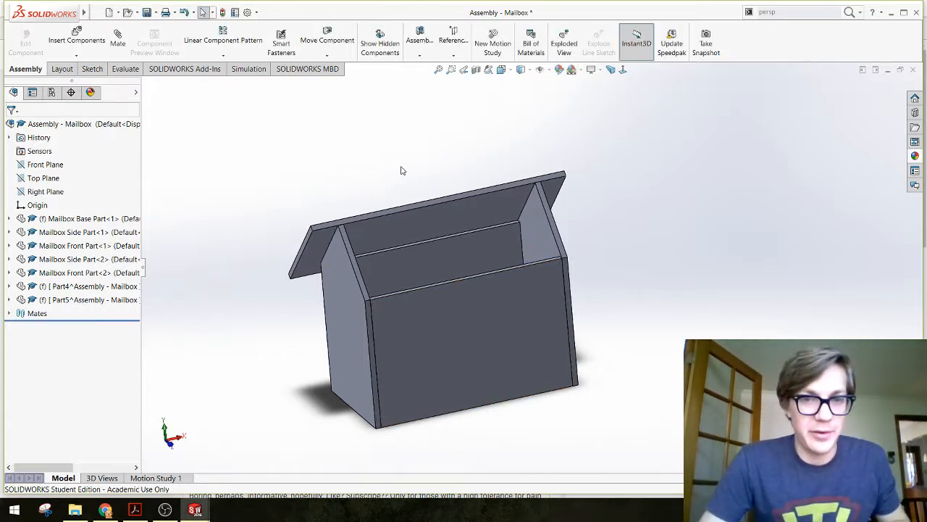
# Edit the newly inserted part in the assembly context and start a sketch on Mailbox Front Part<1>'s uncovered gable slope face.
pyautogui.click(24, 304)
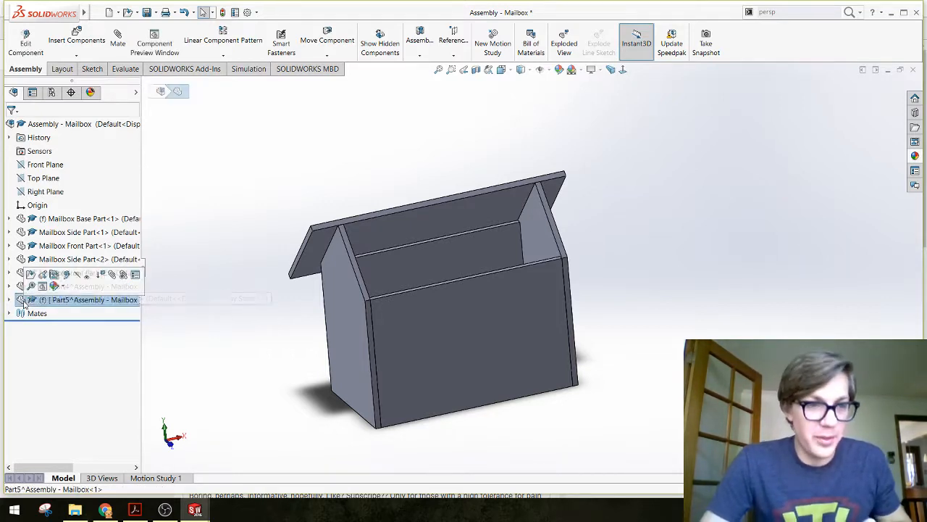
pyautogui.click(66, 275)
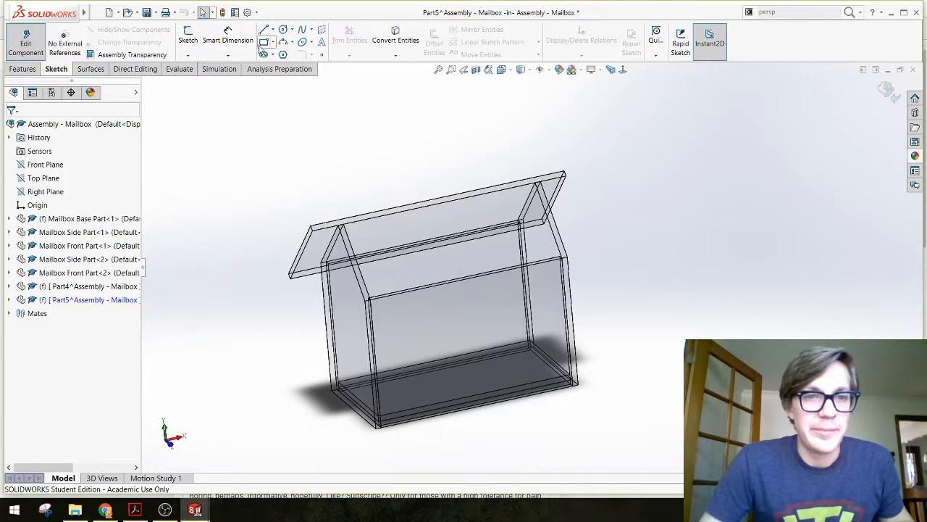
pyautogui.scroll(-4, 395, 265)
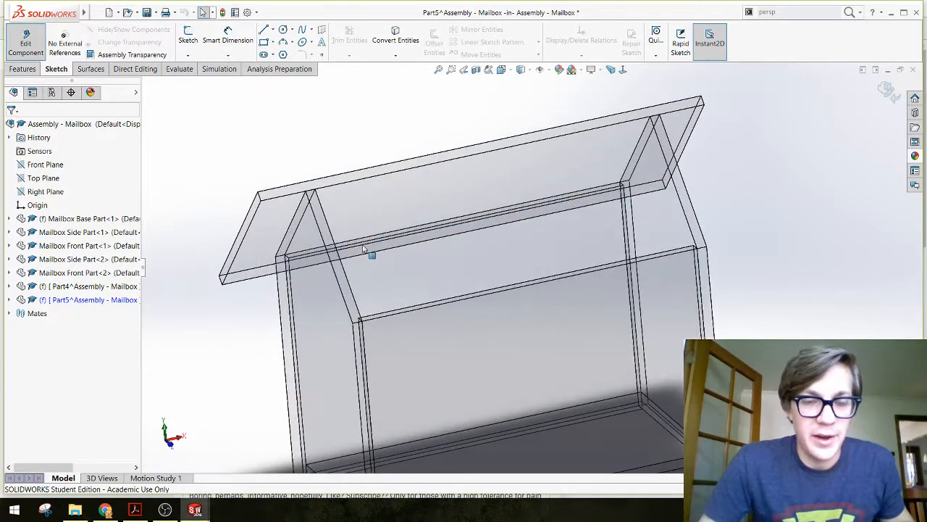
pyautogui.click(323, 227)
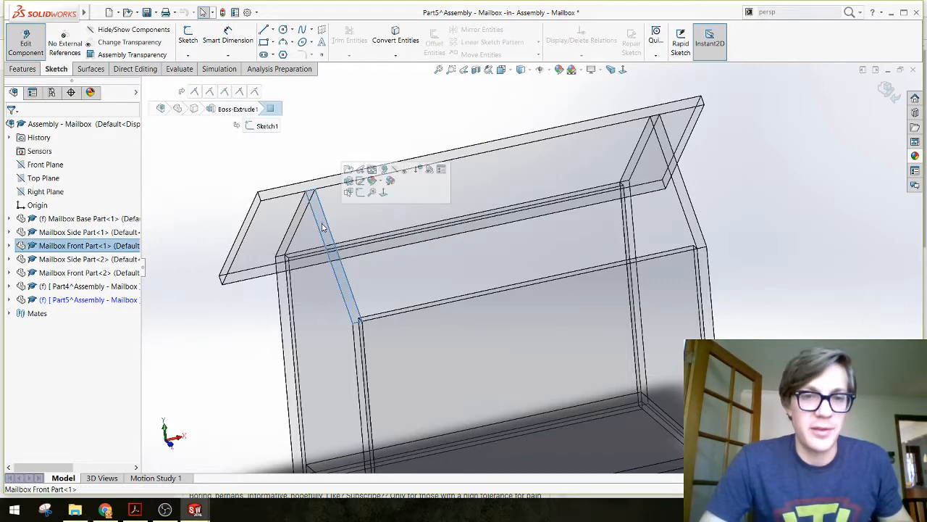
pyautogui.click(360, 192)
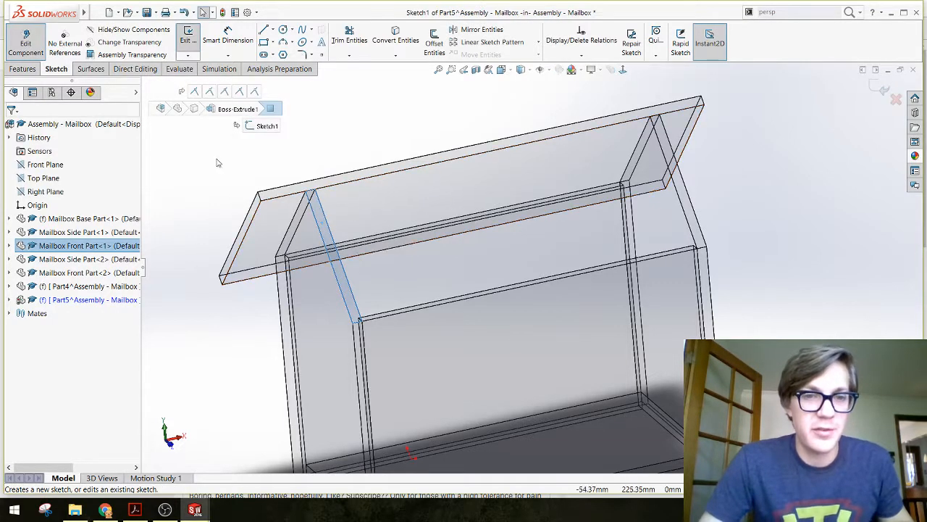
# Sketch a corner rectangle about 150 mm deep from the existing roof panel's near ridge corner, extending past the mailbox's far end.
pyautogui.click(265, 42)
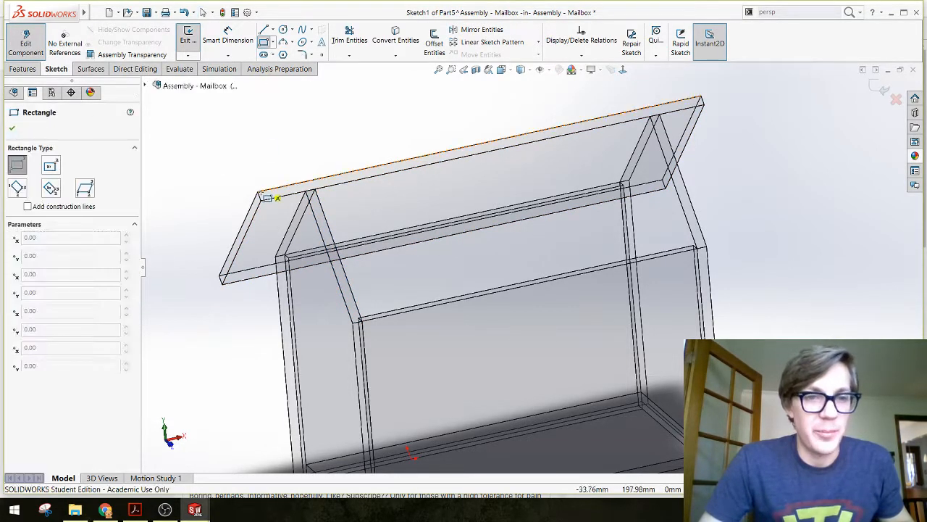
pyautogui.click(258, 194)
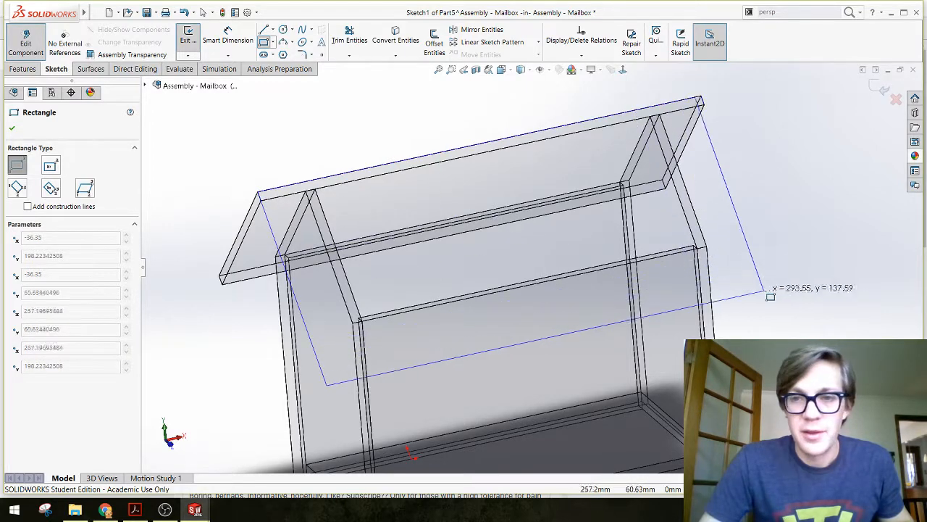
pyautogui.click(812, 298)
pyautogui.press('Escape')
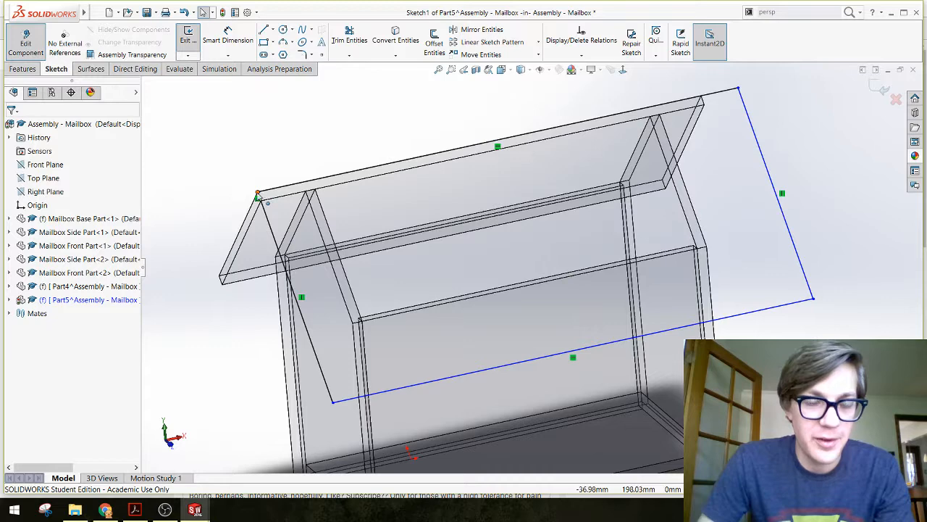
# Make the rectangle's far side line collinear with the short end edge of the existing roof panel at the ridge.
pyautogui.click(749, 114)
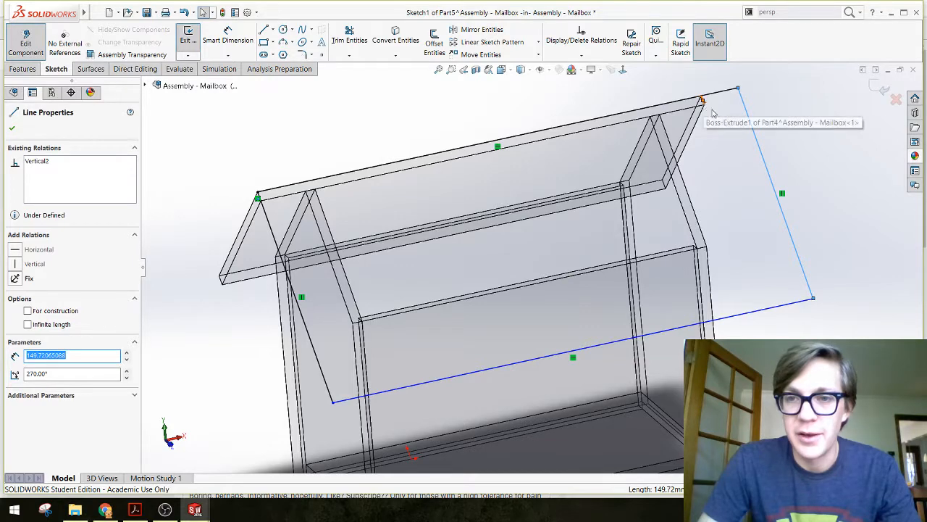
pyautogui.scroll(-4, 702, 123)
pyautogui.keyDown('ctrl'); pyautogui.click(613, 131); pyautogui.keyUp('ctrl')
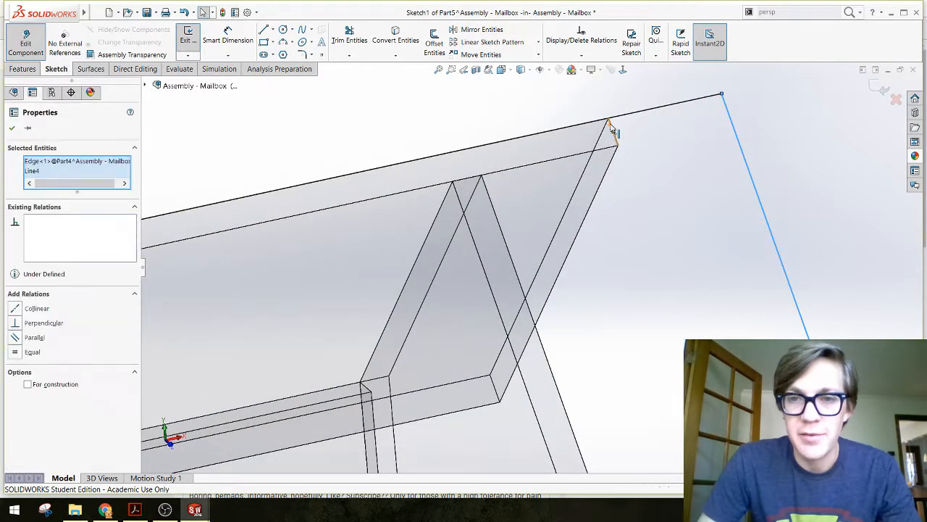
pyautogui.click(638, 84)
pyautogui.press('Escape')
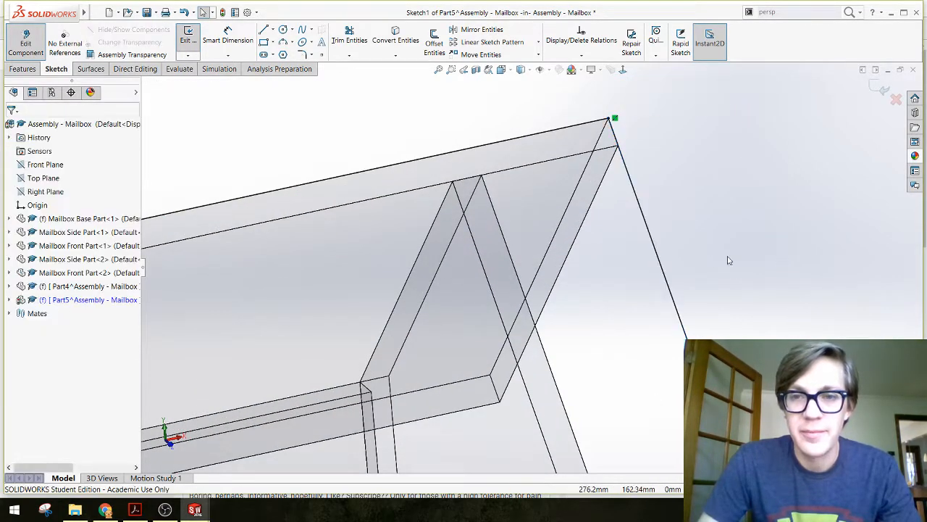
# Try to make the rectangle's lower line collinear with the existing roof panel's lower edge, and undo the relation.
pyautogui.scroll(8, 726, 259)
pyautogui.scroll(-4, 476, 368)
pyautogui.scroll(2, 614, 125)
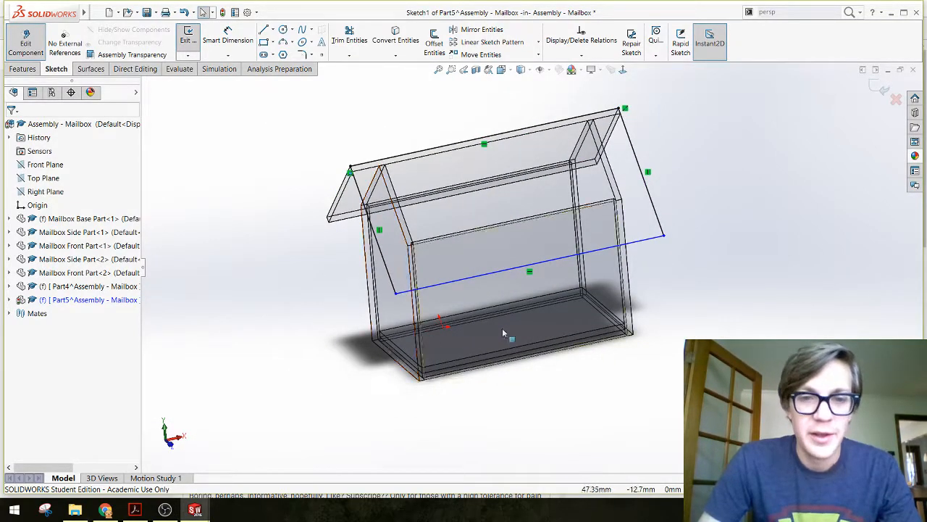
pyautogui.scroll(-3, 471, 323)
pyautogui.moveTo(471, 322); pyautogui.dragTo(463, 317, button='middle')
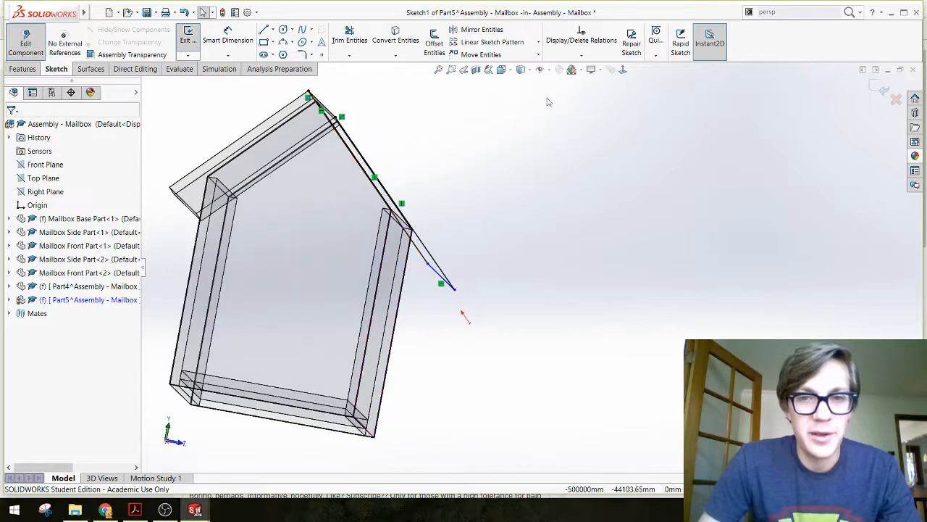
pyautogui.scroll(5, 538, 261)
pyautogui.scroll(-5, 426, 243)
pyautogui.moveTo(426, 258); pyautogui.dragTo(298, 292, button='middle')
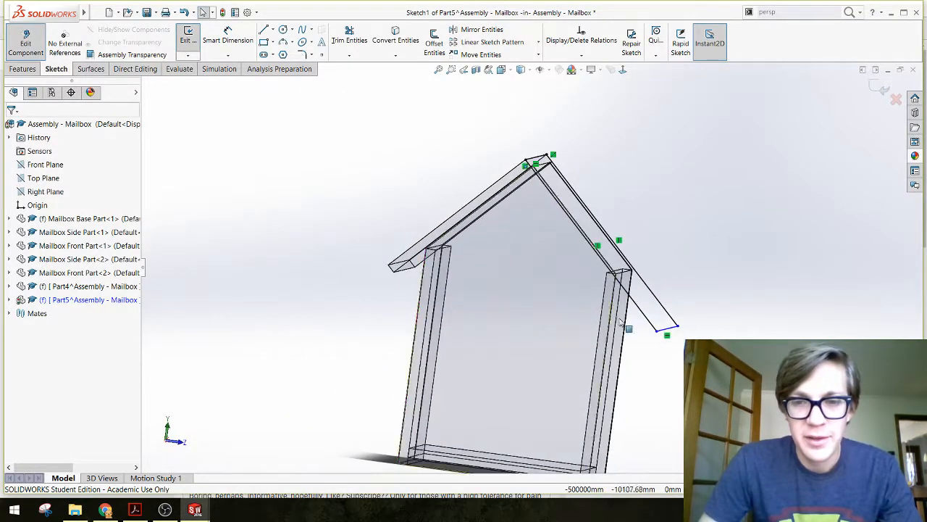
pyautogui.click(672, 331)
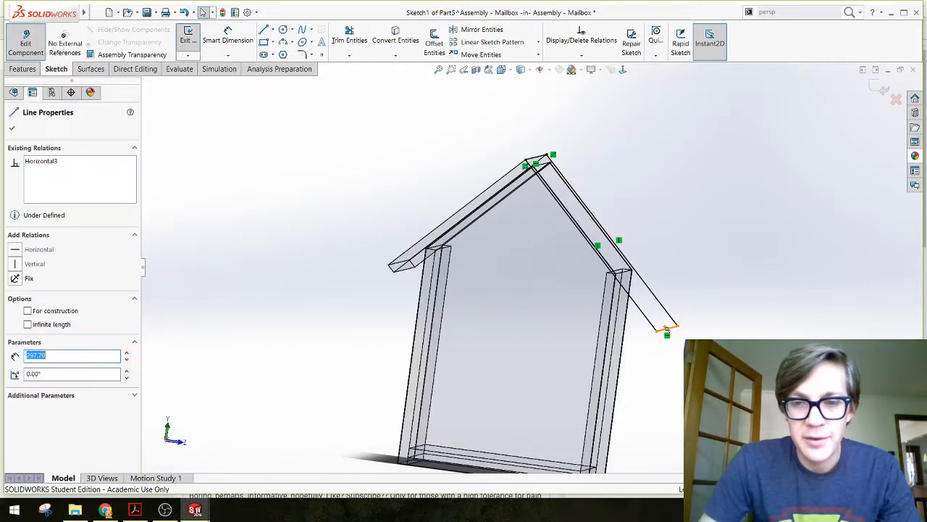
pyautogui.keyDown('ctrl'); pyautogui.click(412, 271); pyautogui.keyUp('ctrl')
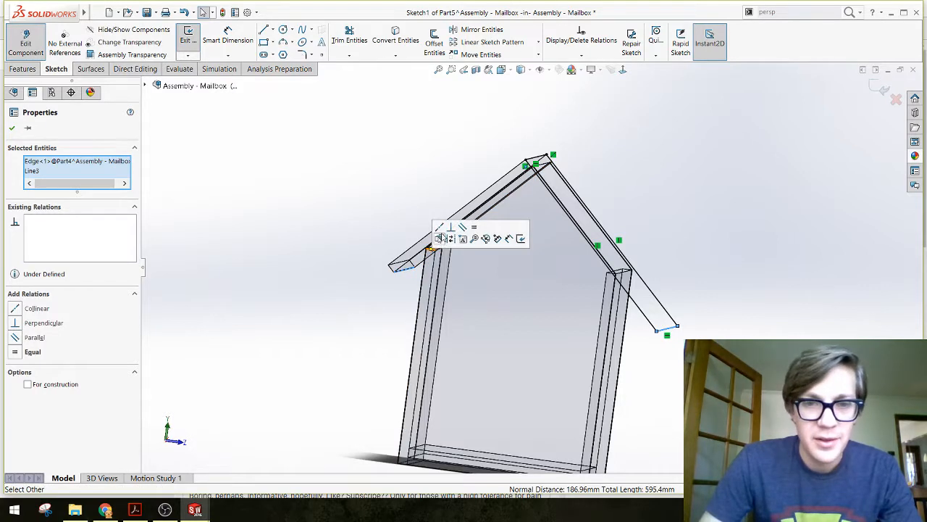
pyautogui.click(440, 230)
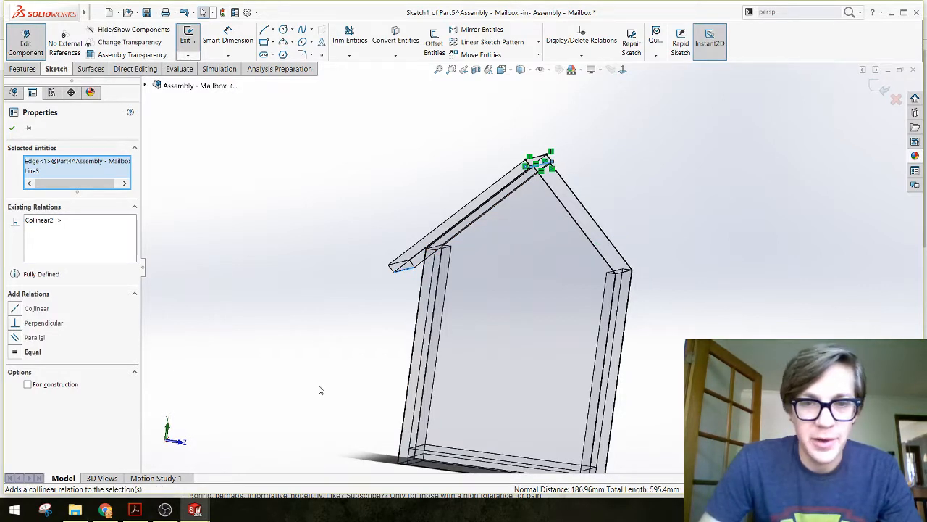
pyautogui.hotkey('ctrl', 'z')
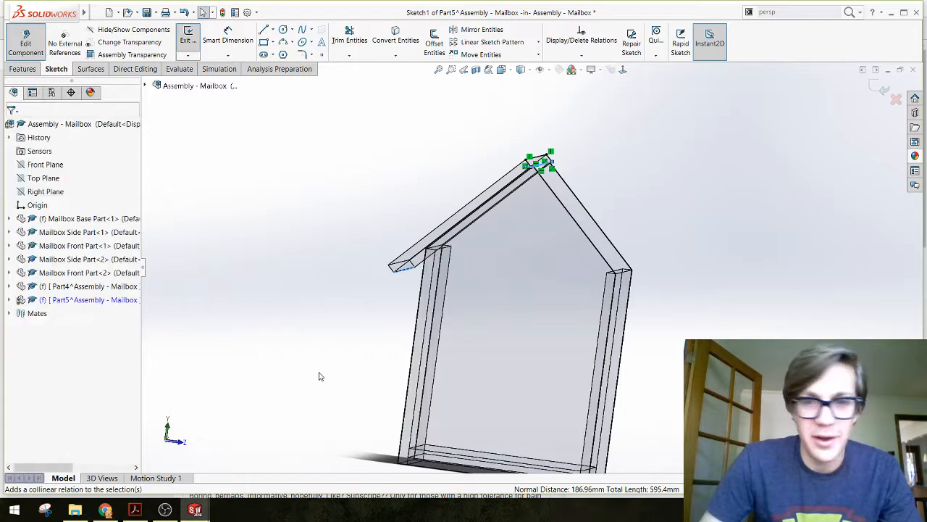
pyautogui.moveTo(374, 315)
pyautogui.mouseDown(button='middle')
pyautogui.moveTo(352, 300)
pyautogui.moveTo(302, 316)
pyautogui.moveTo(267, 355)
pyautogui.moveTo(281, 368)
pyautogui.moveTo(273, 398)
pyautogui.moveTo(348, 269)
pyautogui.moveTo(349, 297)
pyautogui.mouseUp(button='middle')
pyautogui.click(251, 277)
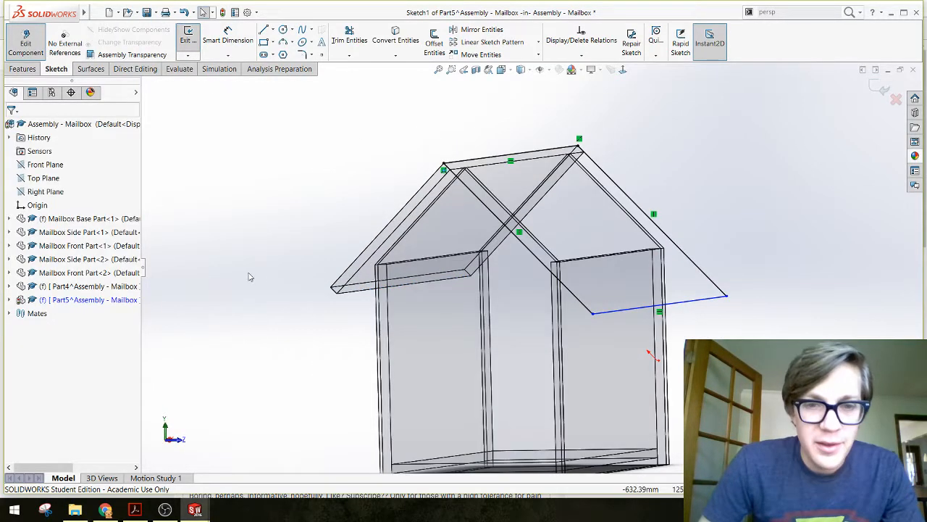
# Dimension the rectangle's near sloped side to 150 mm.
pyautogui.click(410, 204)
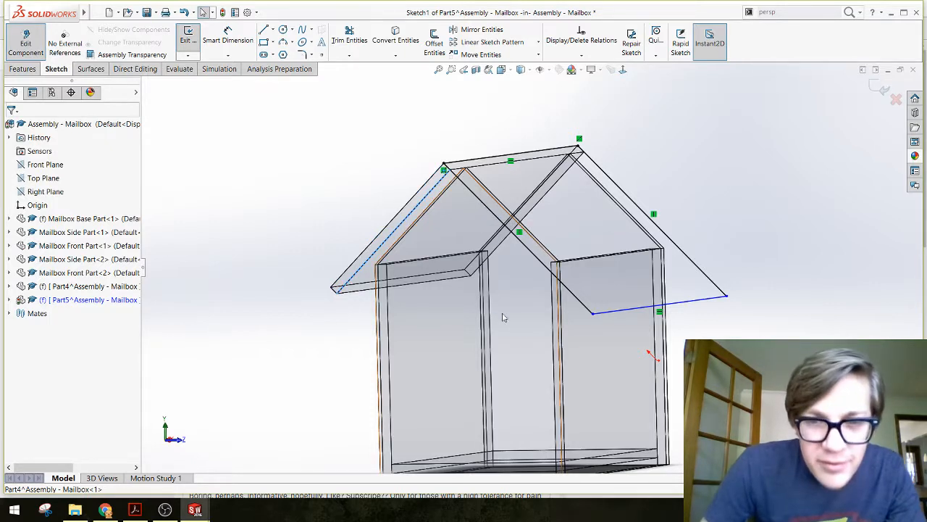
pyautogui.click(578, 124)
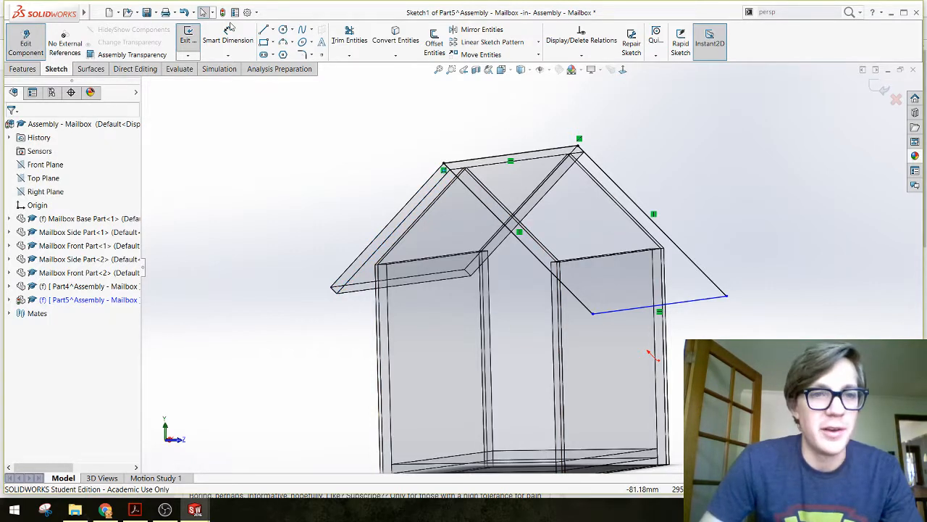
pyautogui.click(217, 41)
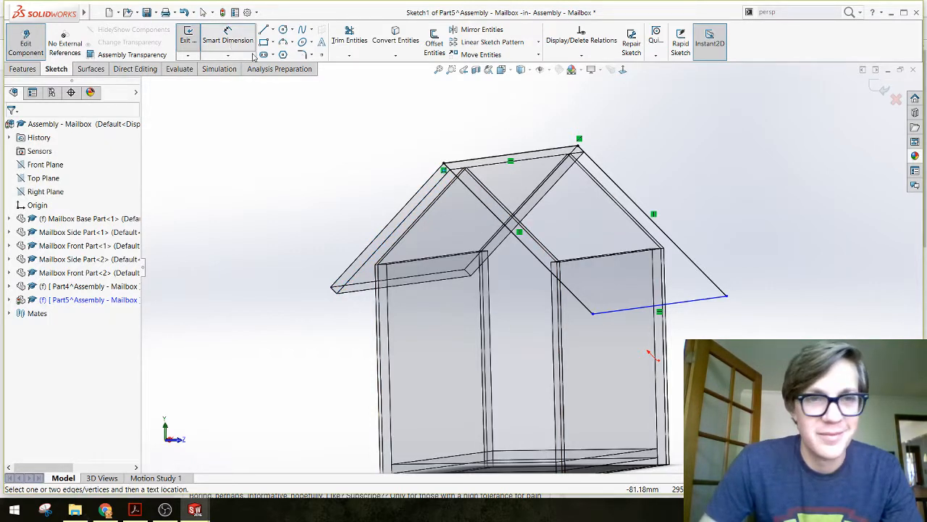
pyautogui.click(543, 267)
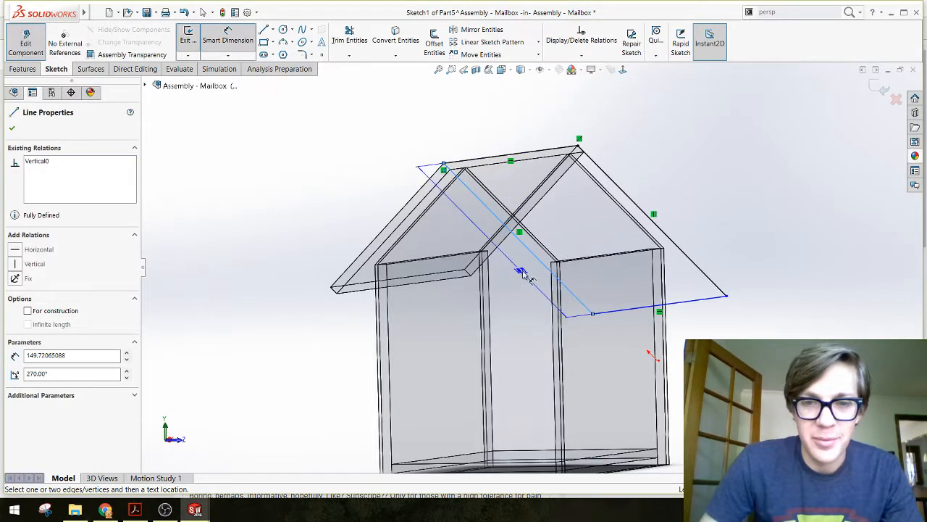
pyautogui.click(526, 274)
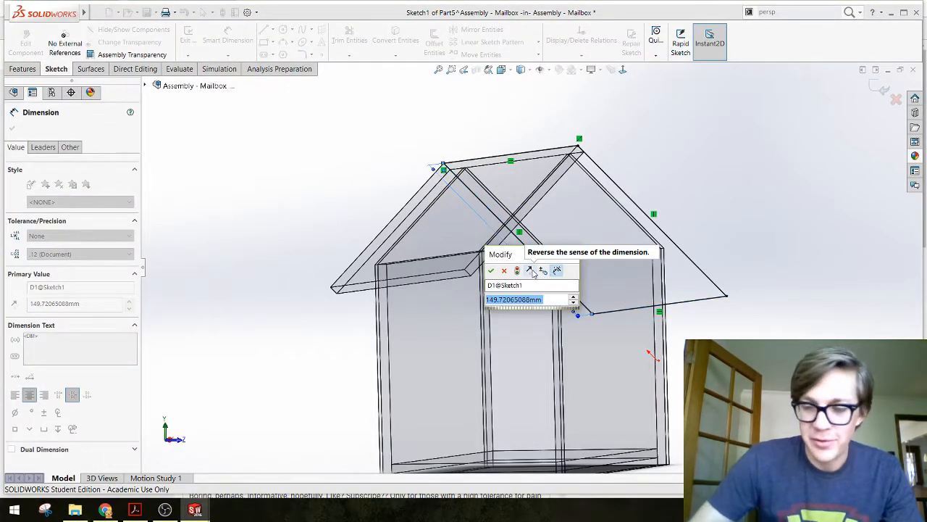
pyautogui.write('150')
pyautogui.press('Return')
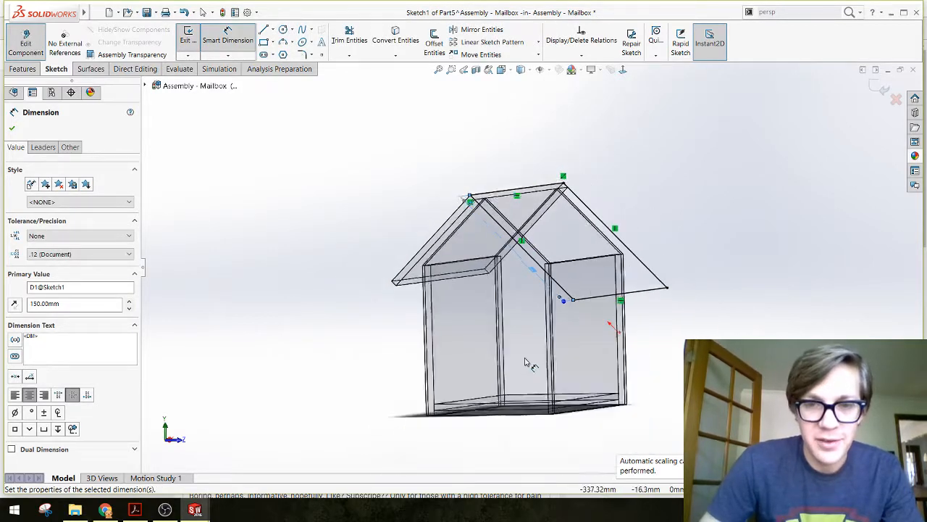
pyautogui.moveTo(525, 361); pyautogui.dragTo(500, 380, button='middle')
pyautogui.press('Escape')
# Exit the sketch and extrude the rectangle 6.35 mm as a blind boss to form the second roof panel.
pyautogui.scroll(1, 499, 380)
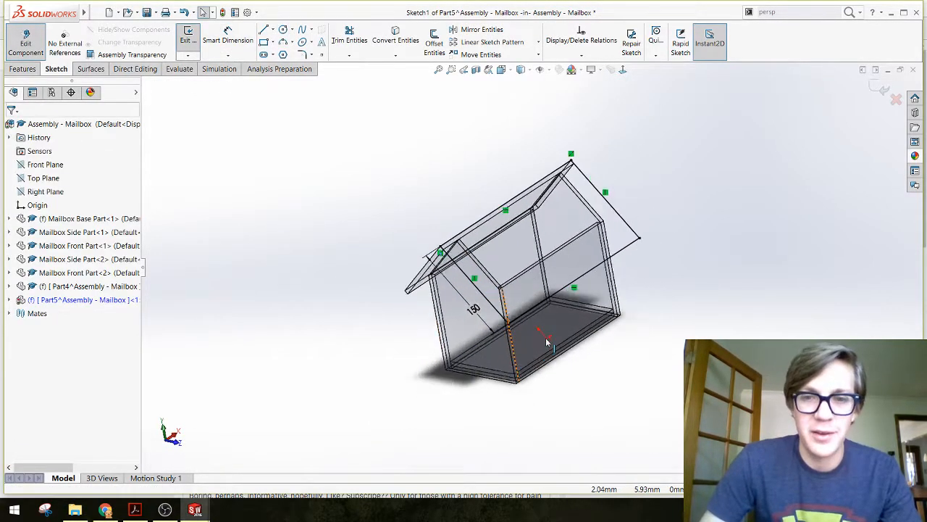
pyautogui.moveTo(547, 342); pyautogui.dragTo(791, 128, button='middle')
pyautogui.click(883, 89)
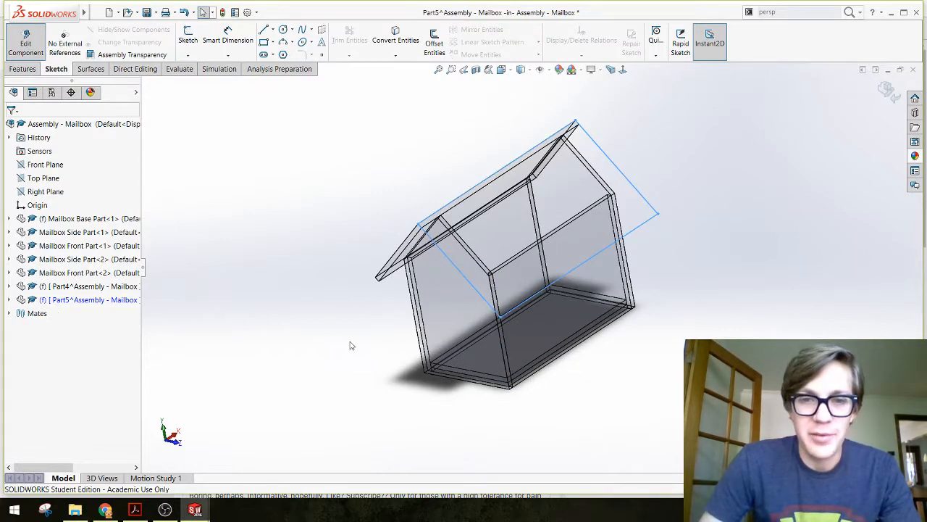
pyautogui.moveTo(351, 346); pyautogui.dragTo(207, 242, button='middle')
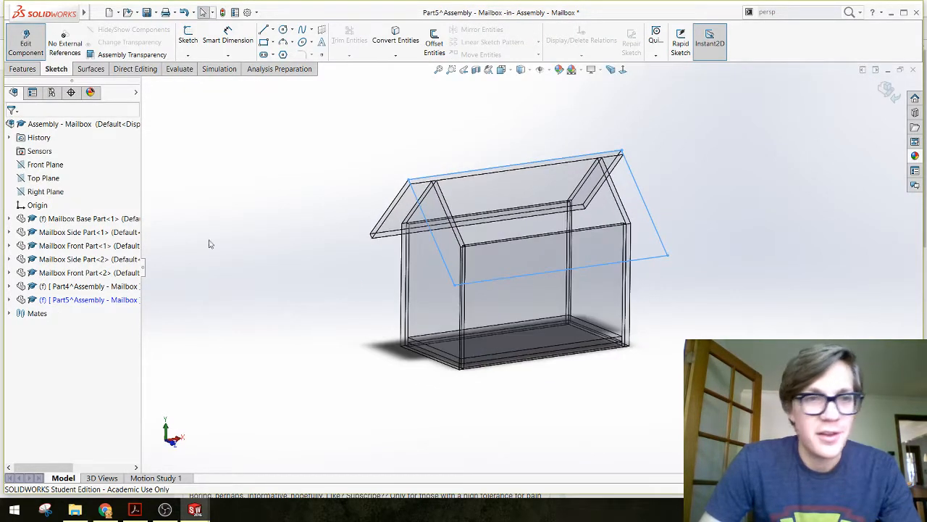
pyautogui.click(24, 69)
pyautogui.click(193, 45)
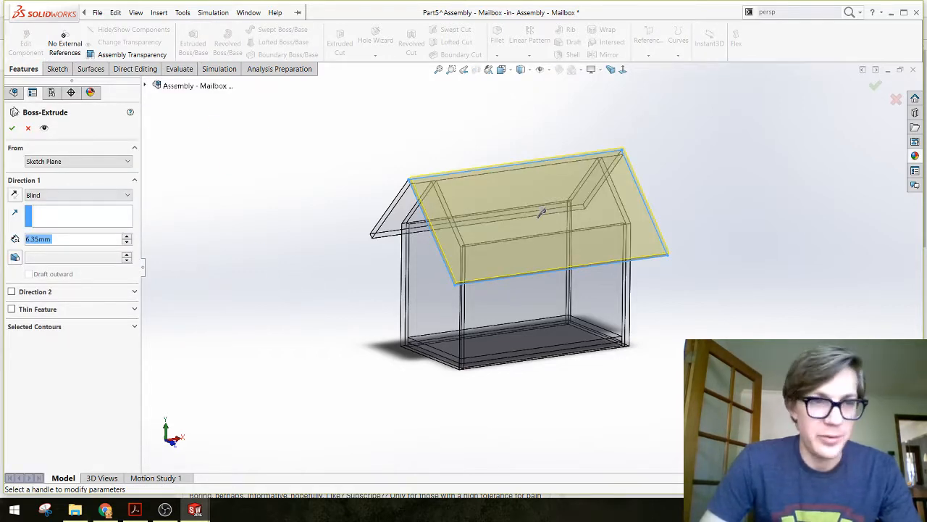
pyautogui.click(10, 128)
# Check how the two roof panels meet at the ridge, and finish editing the second panel to return to the assembly.
pyautogui.moveTo(341, 289); pyautogui.dragTo(394, 299, button='middle')
pyautogui.click(284, 268)
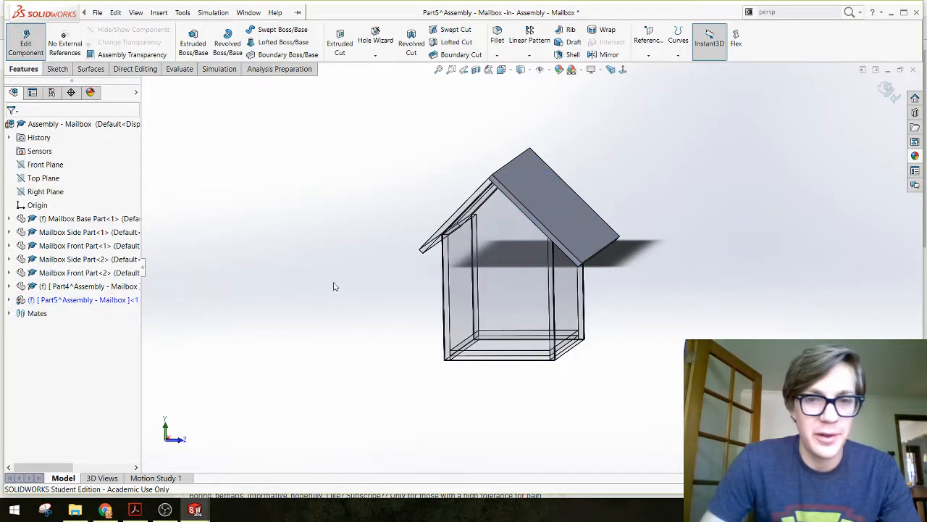
pyautogui.scroll(-2, 572, 231)
pyautogui.scroll(-2, 571, 235)
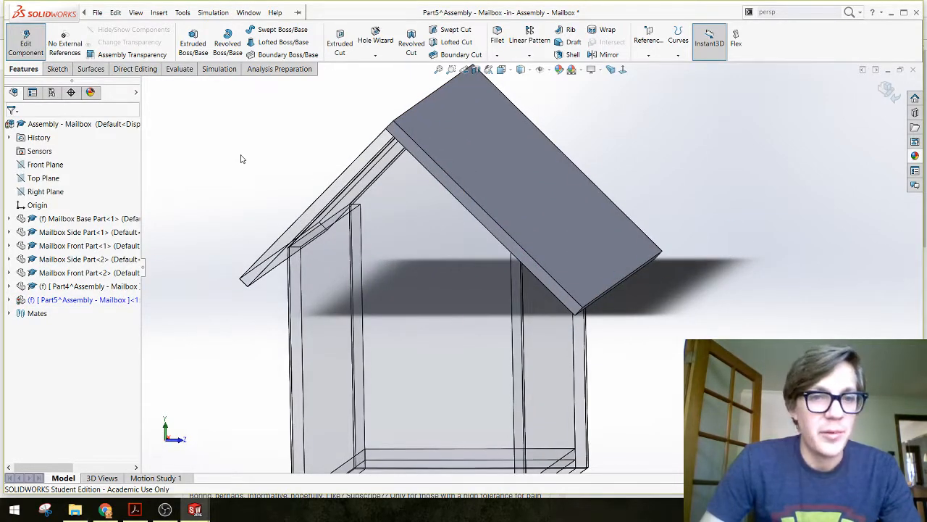
pyautogui.moveTo(252, 180)
pyautogui.mouseDown(button='middle')
pyautogui.moveTo(244, 196)
pyautogui.moveTo(259, 182)
pyautogui.moveTo(243, 186)
pyautogui.mouseUp(button='middle')
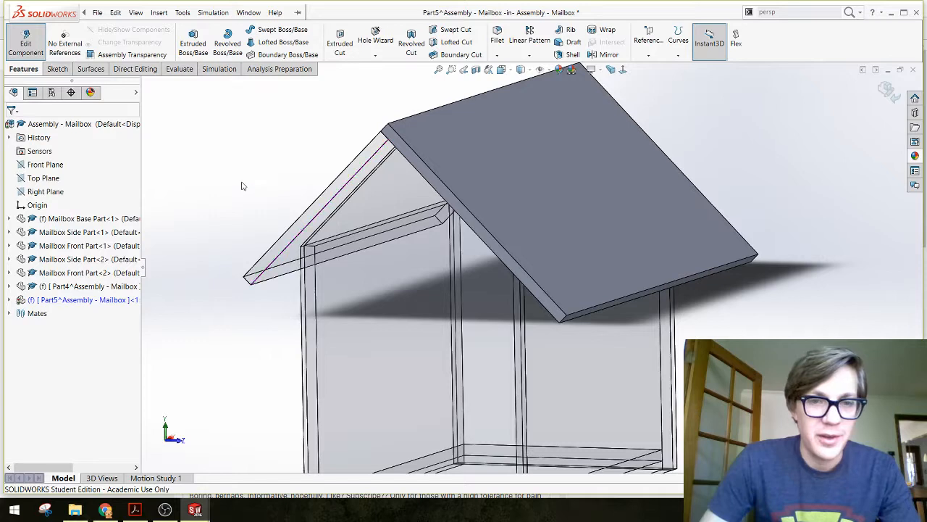
pyautogui.click(886, 92)
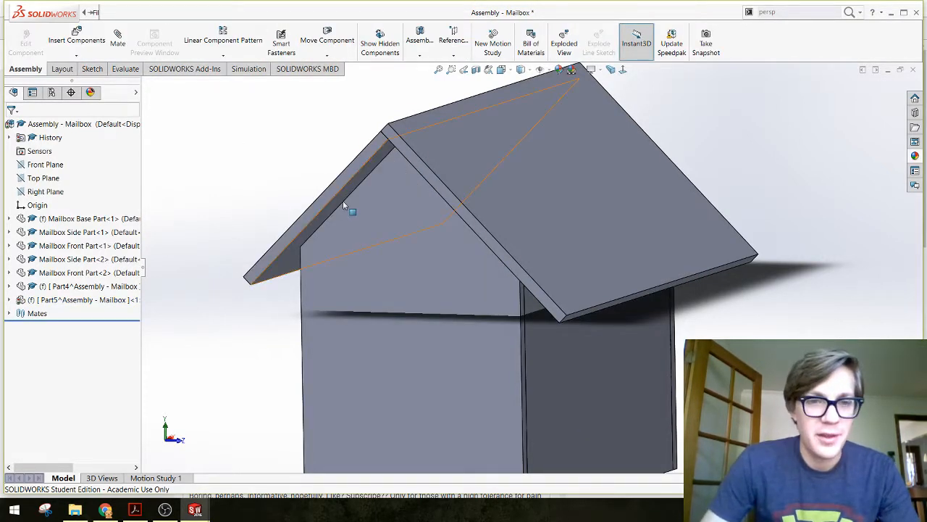
# Open the first roof panel for in-context editing, check the dimensions of its extrusion, and return to the assembly.
pyautogui.click(347, 191)
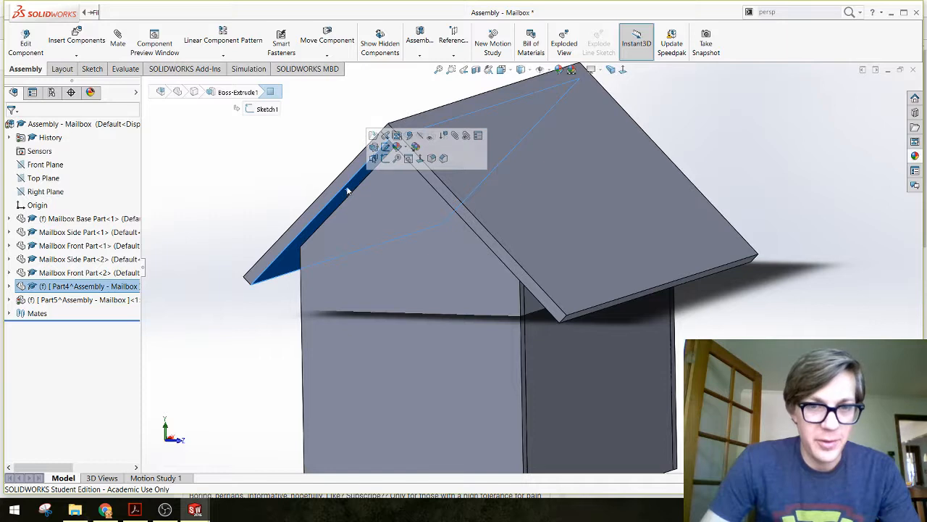
pyautogui.click(409, 136)
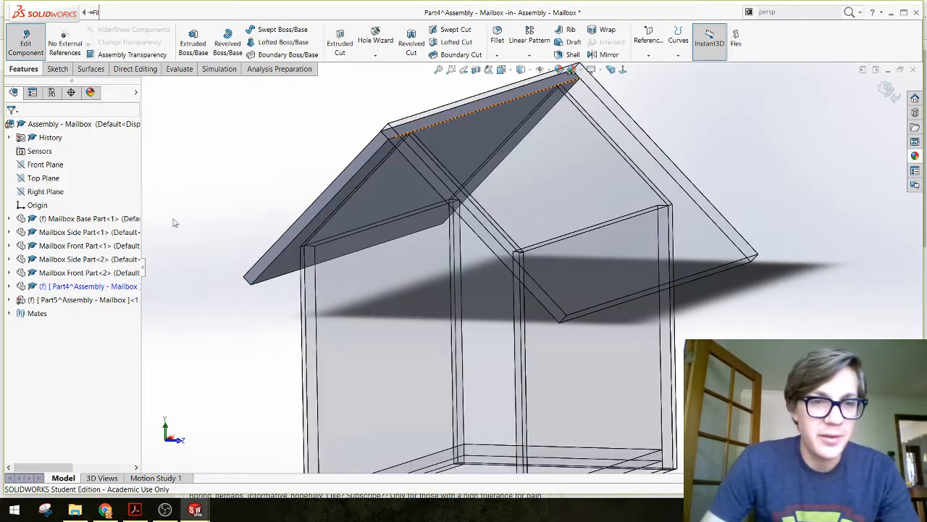
pyautogui.click(9, 286)
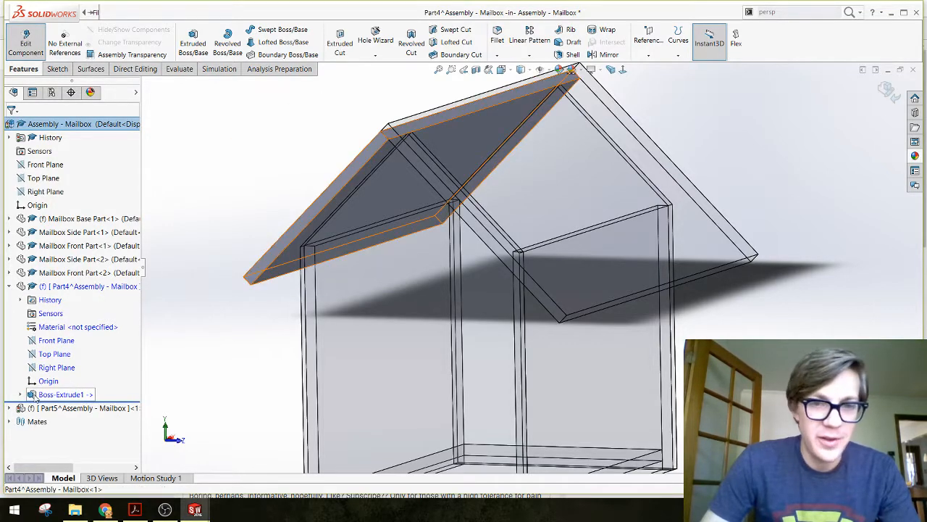
pyautogui.click(61, 394)
pyautogui.moveTo(529, 152); pyautogui.dragTo(488, 145, button='middle')
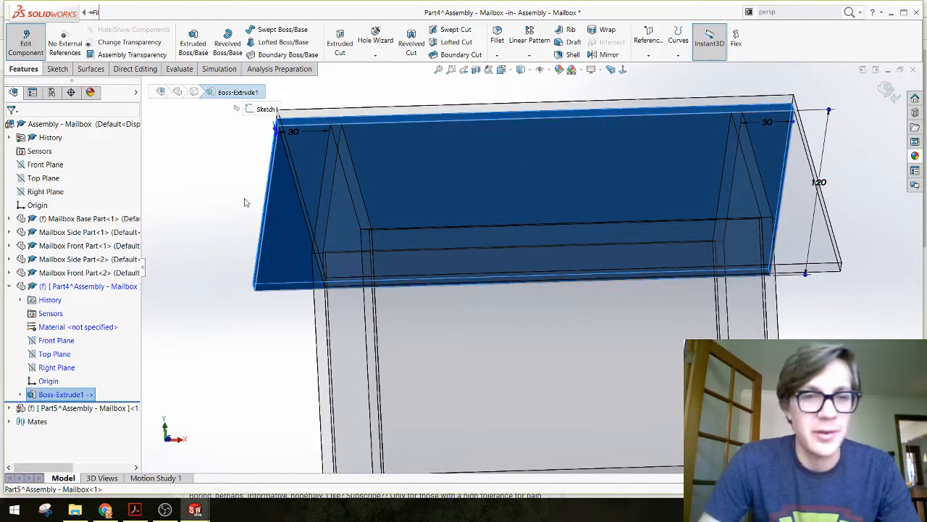
pyautogui.moveTo(245, 203); pyautogui.dragTo(367, 213, button='middle')
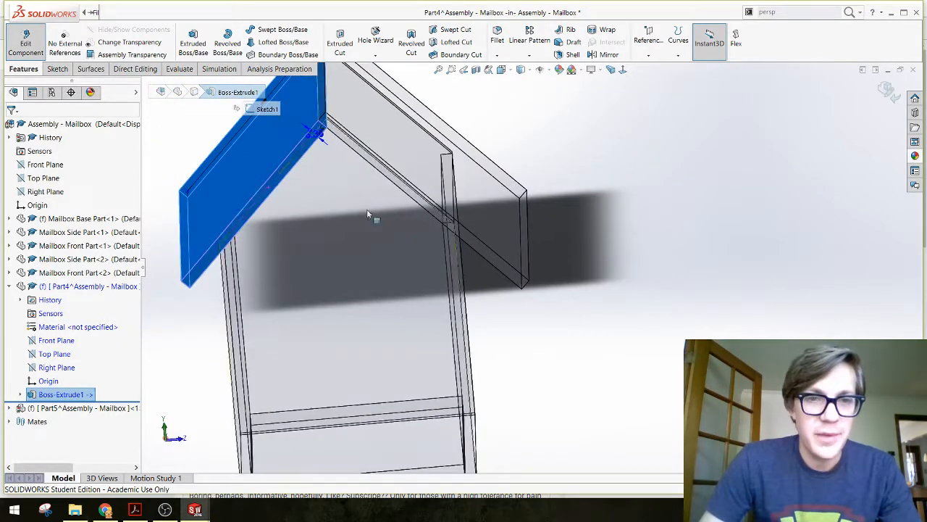
pyautogui.scroll(3, 367, 210)
pyautogui.scroll(-1, 339, 200)
pyautogui.click(340, 200)
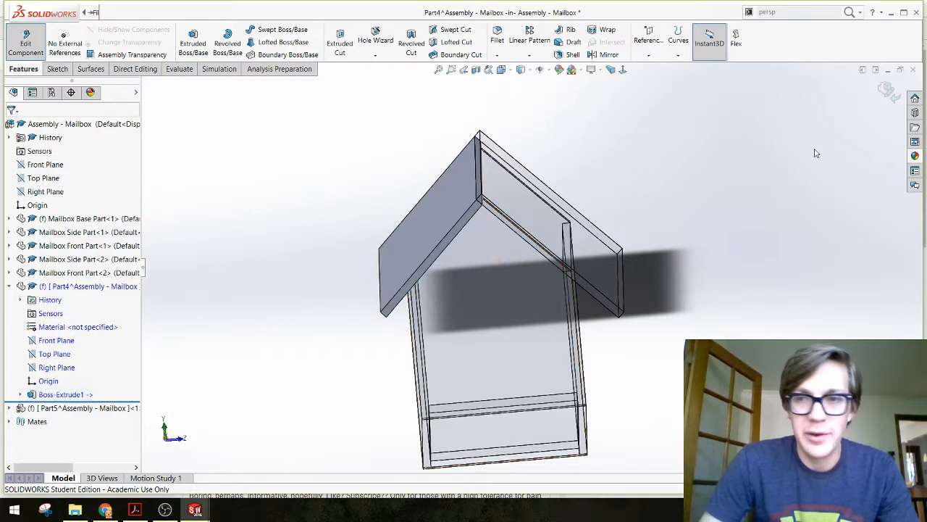
pyautogui.click(888, 91)
# Edit the second roof panel in the assembly context and set its sloped side's length to 120+6.35 mm.
pyautogui.moveTo(669, 253); pyautogui.dragTo(636, 258, button='middle')
pyautogui.click(494, 239)
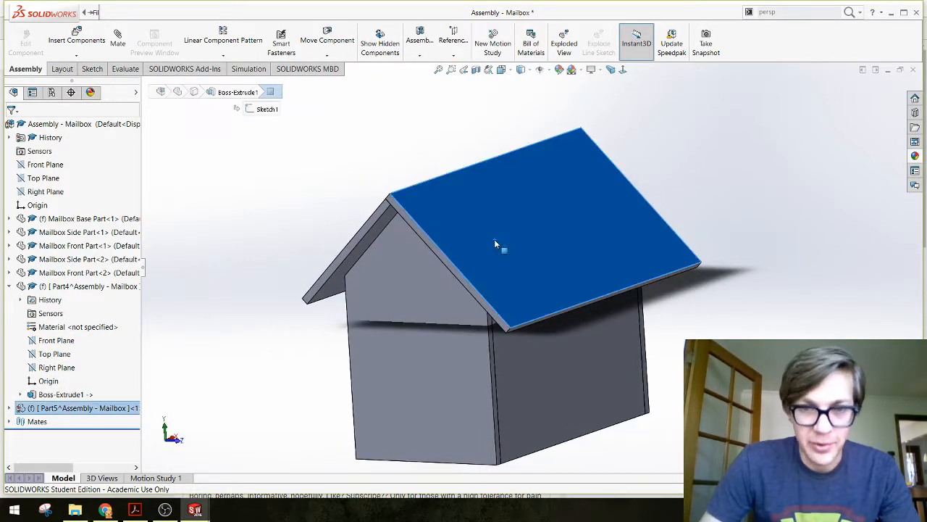
pyautogui.click(557, 186)
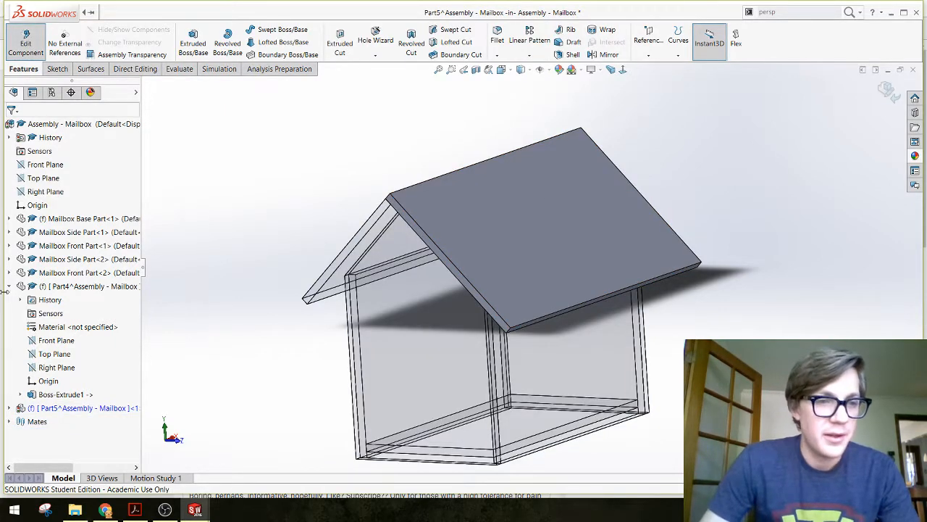
pyautogui.click(11, 286)
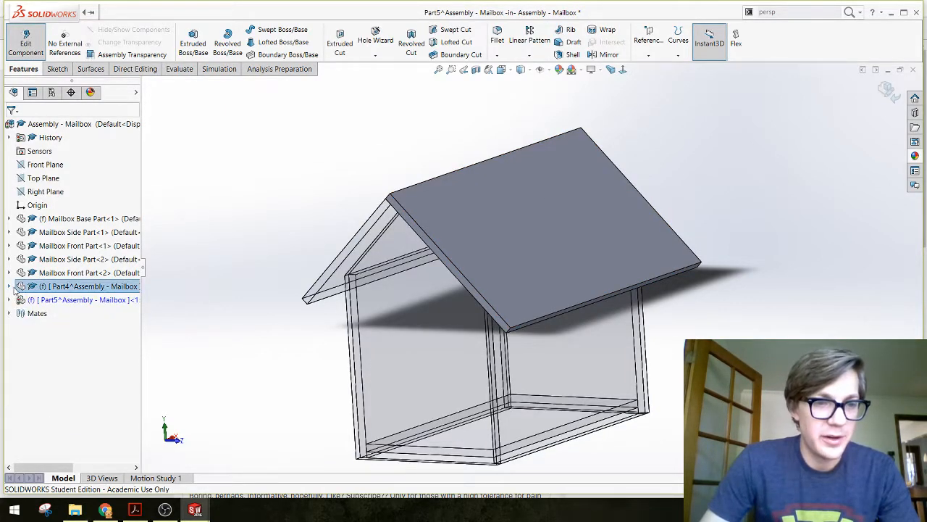
pyautogui.click(10, 300)
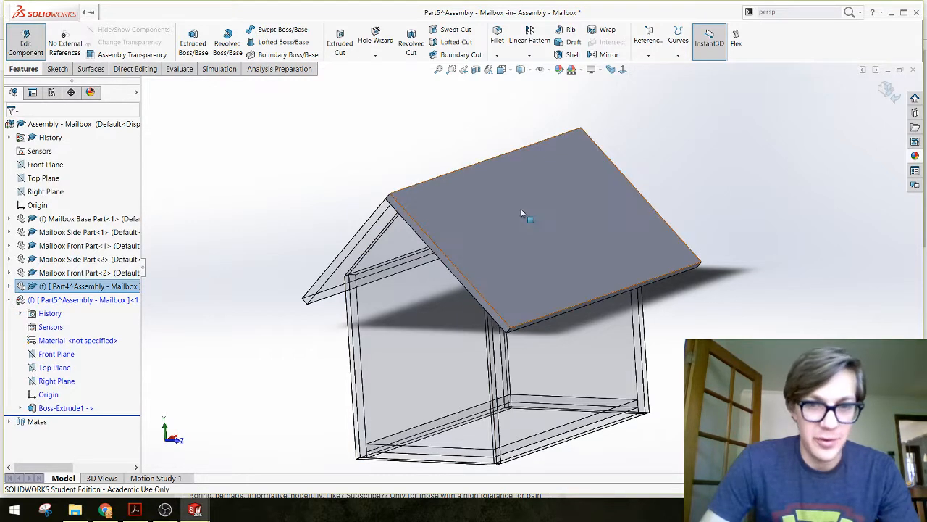
pyautogui.click(42, 410)
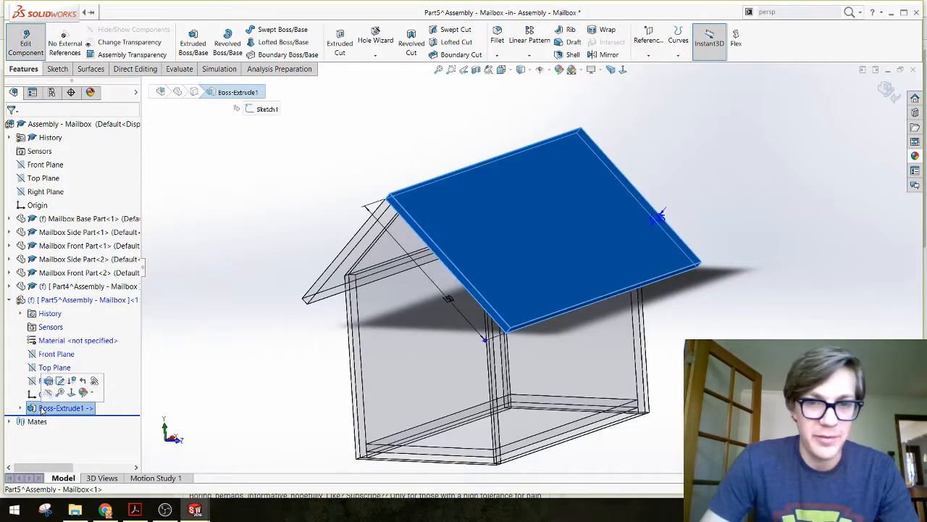
pyautogui.click(452, 304)
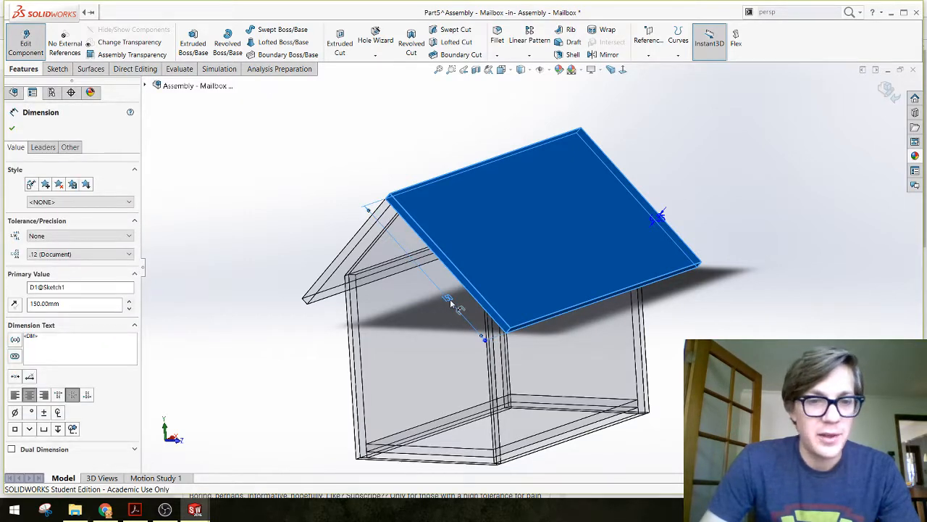
pyautogui.press('Escape')
pyautogui.write('120')
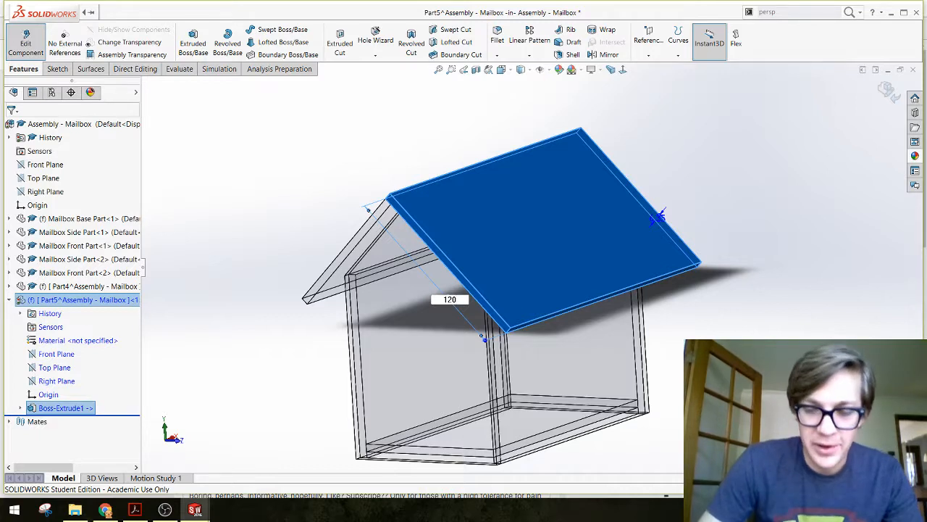
pyautogui.write('+')
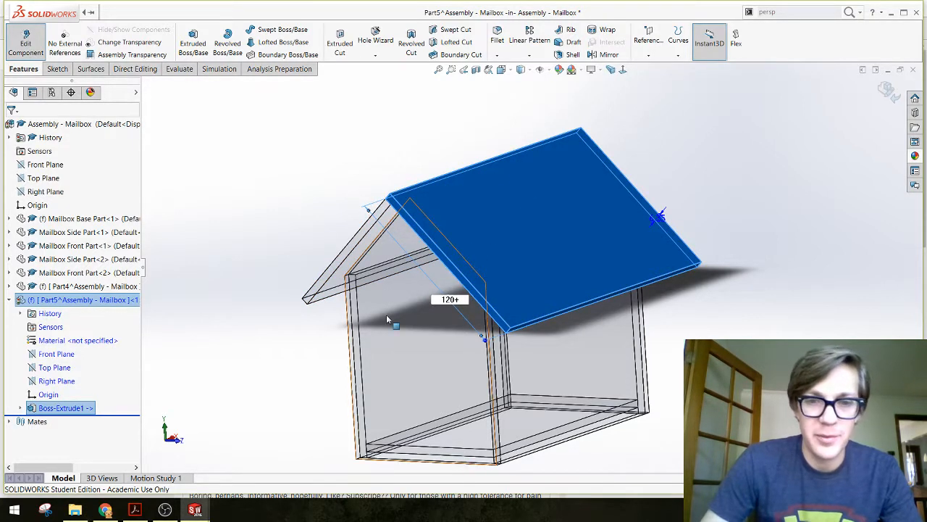
pyautogui.write('6.35')
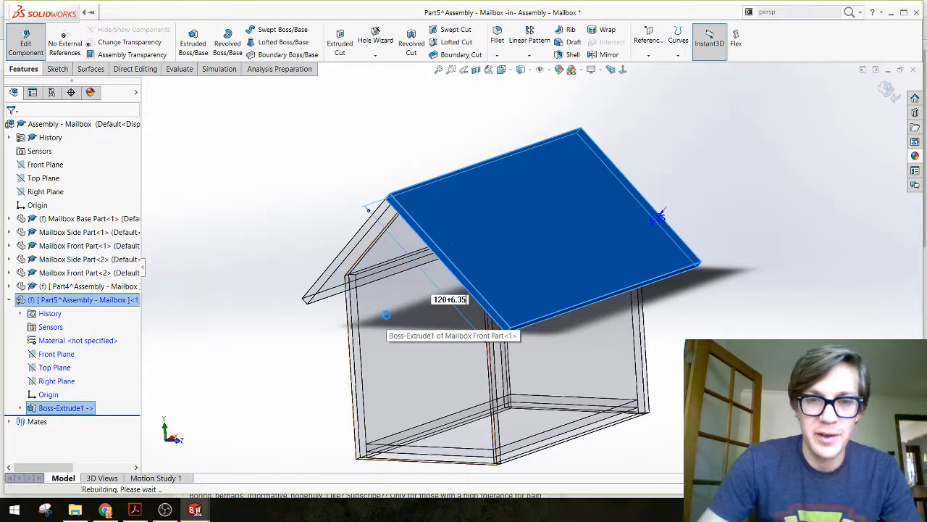
pyautogui.press('Return')
pyautogui.click(250, 186)
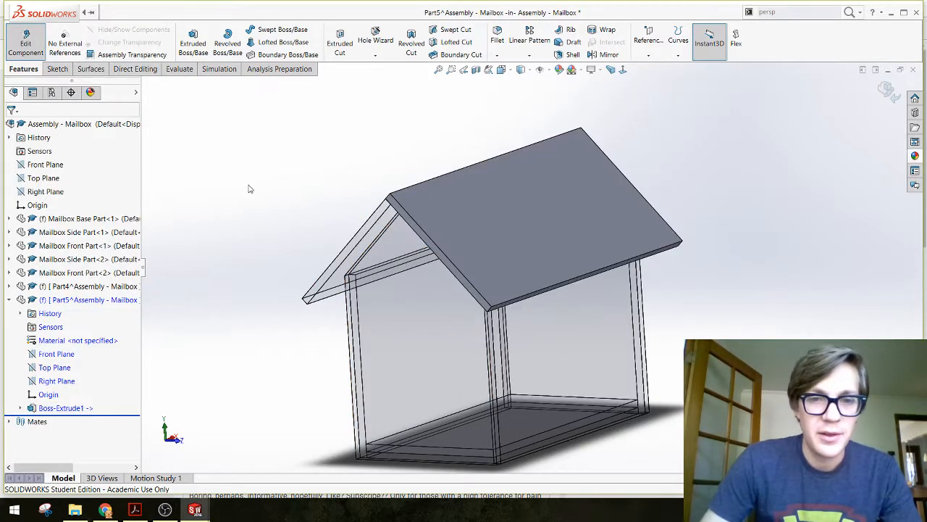
# Finish editing the second roof panel to return to the assembly, and collapse its feature list.
pyautogui.moveTo(249, 189)
pyautogui.mouseDown(button='middle')
pyautogui.moveTo(269, 181)
pyautogui.moveTo(269, 167)
pyautogui.moveTo(286, 157)
pyautogui.moveTo(262, 189)
pyautogui.mouseUp(button='middle')
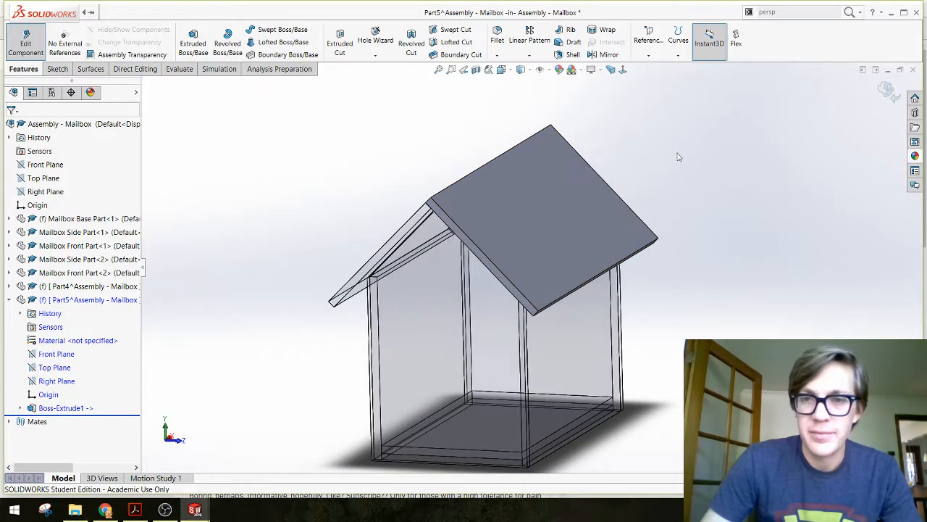
pyautogui.click(891, 85)
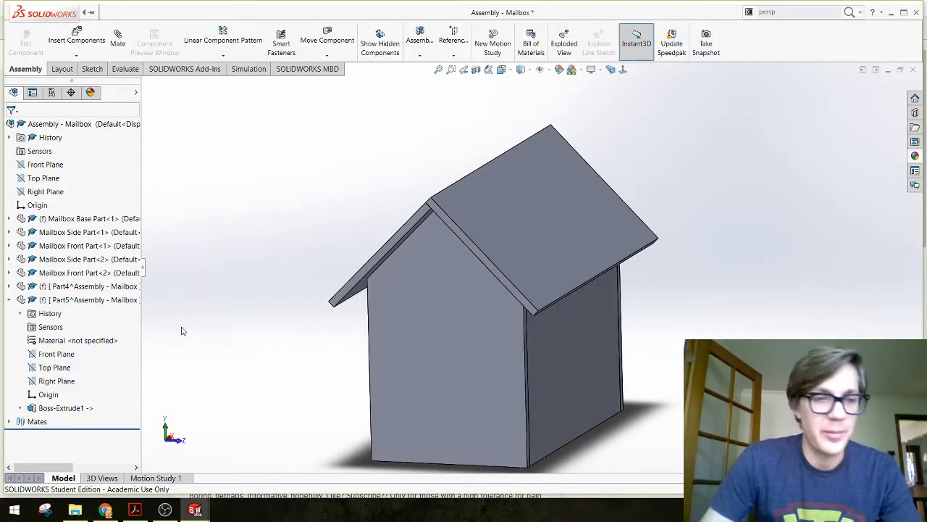
pyautogui.click(10, 301)
pyautogui.scroll(3, 499, 267)
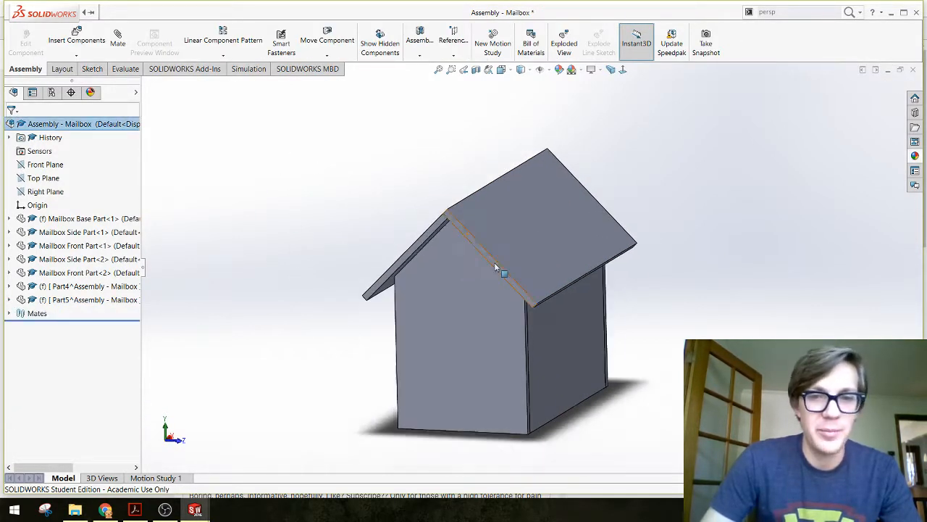
pyautogui.moveTo(445, 325); pyautogui.dragTo(416, 326, button='middle')
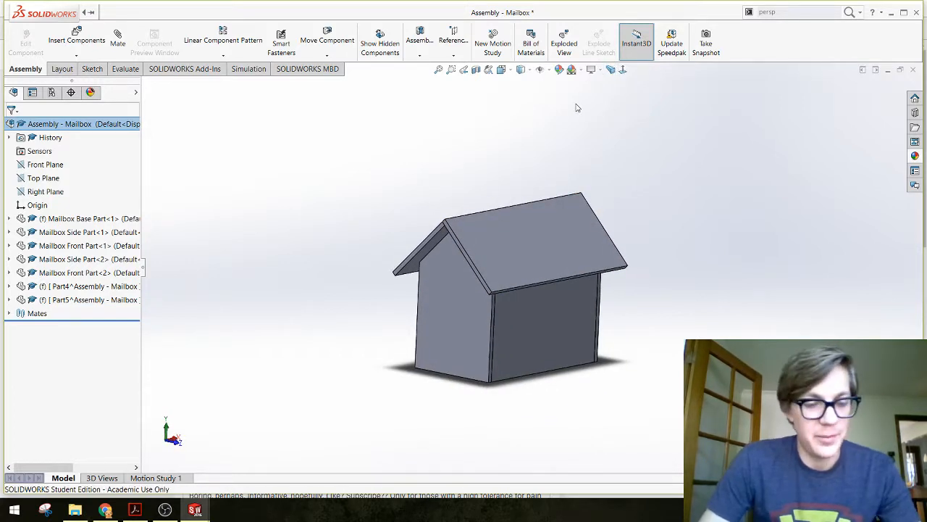
# Save the assembly with all modified parts, storing the virtual roof components internally inside the assembly.
pyautogui.hotkey('ctrl', 's')
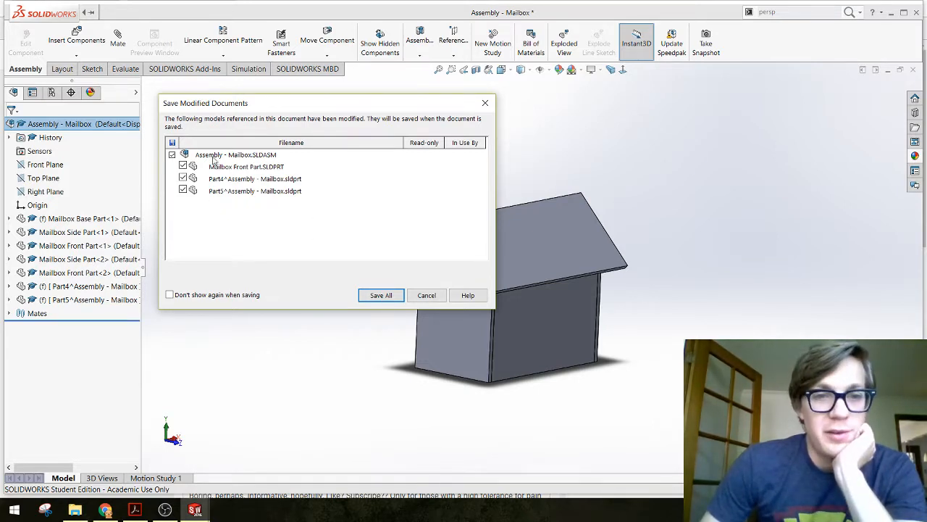
pyautogui.click(380, 295)
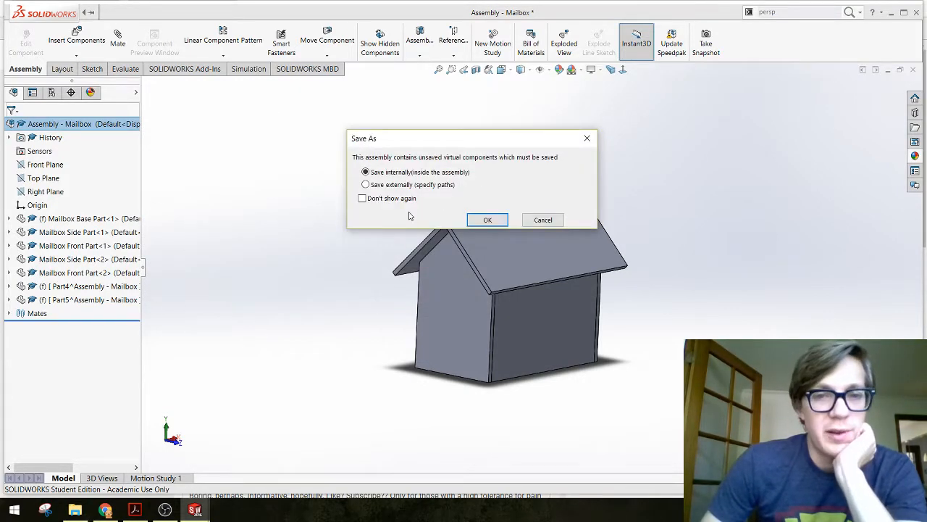
pyautogui.click(486, 221)
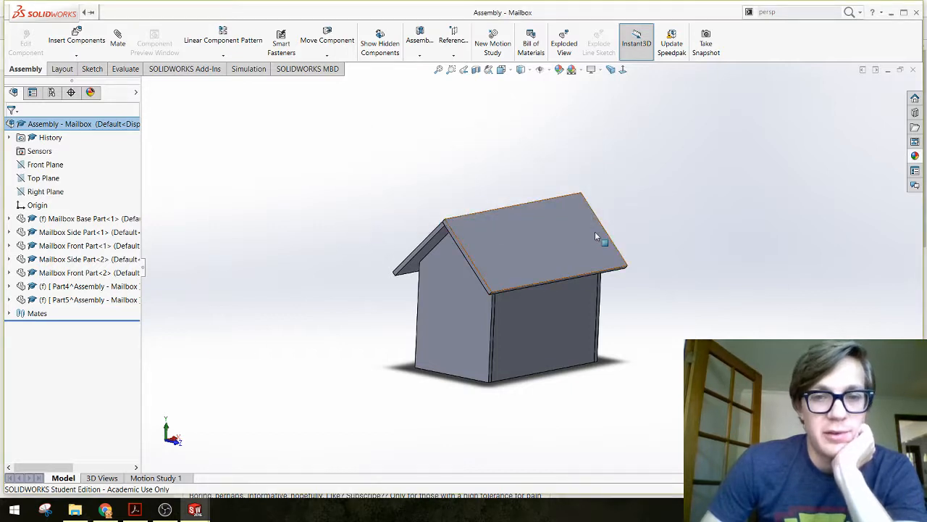
# Turn on perspective display for the mailbox assembly.
pyautogui.scroll(-1, 554, 219)
pyautogui.moveTo(407, 342)
pyautogui.mouseDown(button='middle')
pyautogui.moveTo(419, 287)
pyautogui.moveTo(415, 332)
pyautogui.mouseUp(button='middle')
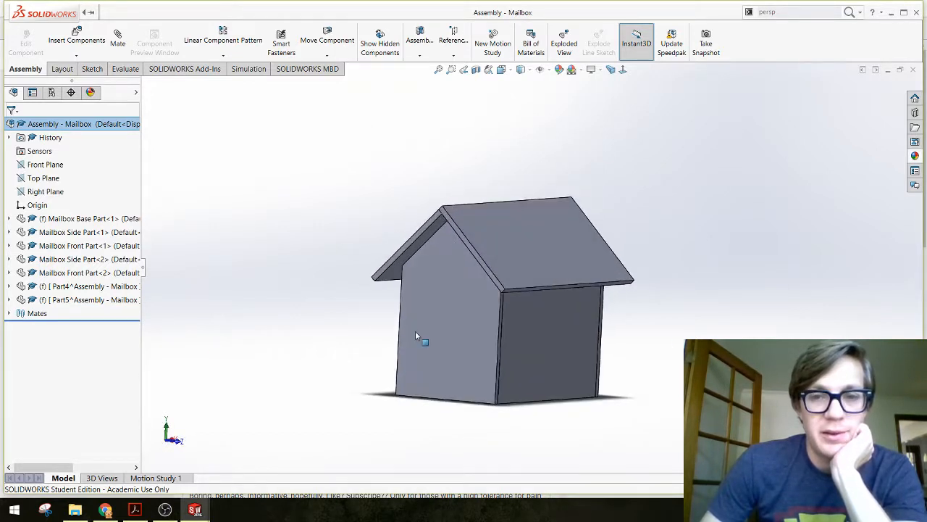
pyautogui.click(611, 70)
pyautogui.moveTo(346, 238); pyautogui.dragTo(366, 355, button='middle')
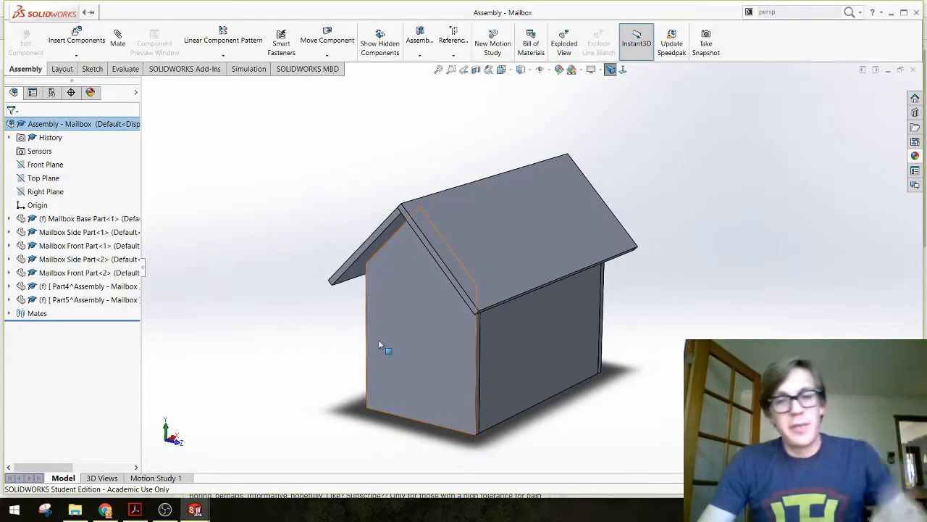
# Examine the mailbox assembly's roof and walls from both long sides and the front.
pyautogui.scroll(2, 548, 368)
pyautogui.scroll(-2, 551, 368)
pyautogui.scroll(2, 517, 234)
pyautogui.scroll(-1, 517, 234)
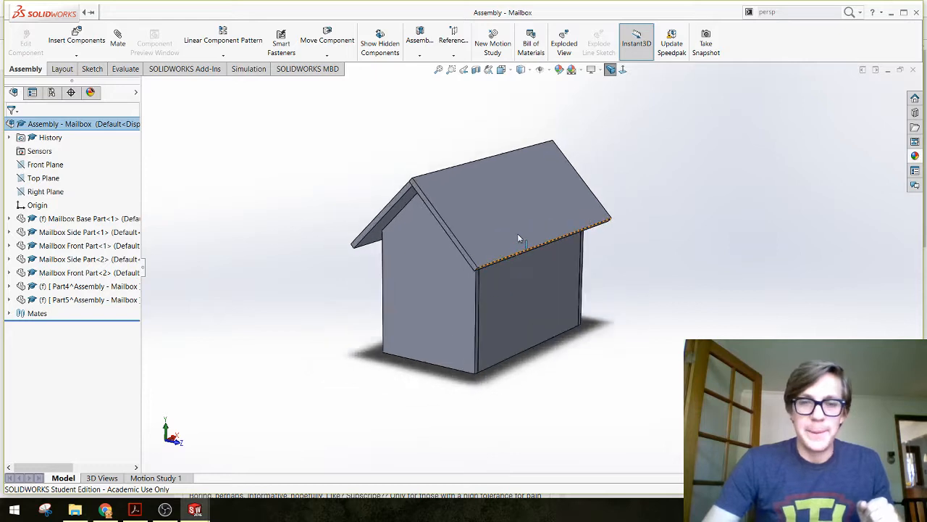
pyautogui.moveTo(519, 236); pyautogui.dragTo(457, 305, button='middle')
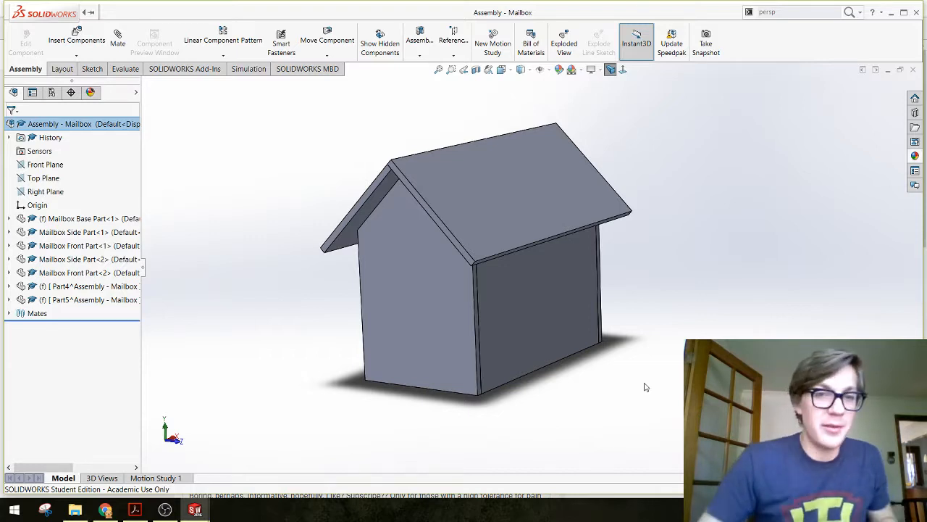
pyautogui.moveTo(412, 290); pyautogui.dragTo(404, 319, button='middle')
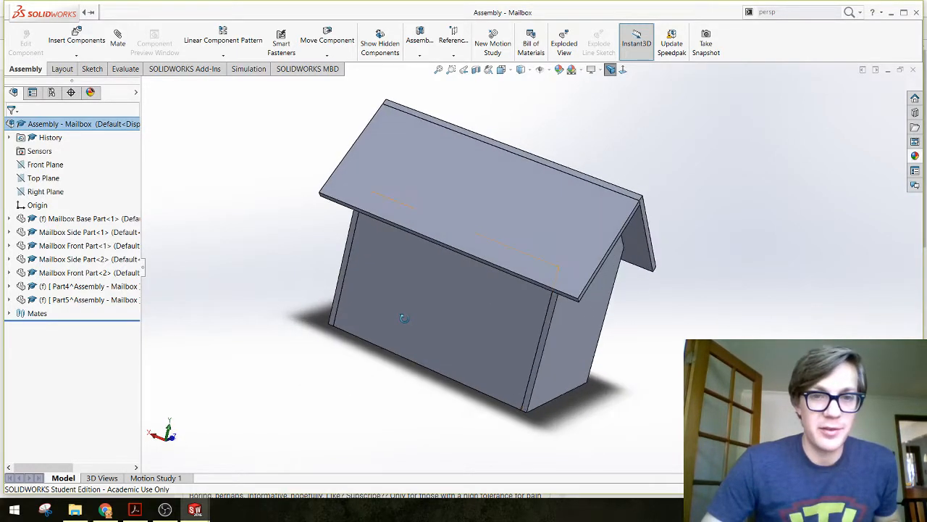
pyautogui.moveTo(534, 339); pyautogui.dragTo(358, 349, button='middle')
pyautogui.scroll(3, 529, 291)
pyautogui.scroll(-4, 551, 269)
pyautogui.scroll(4, 456, 253)
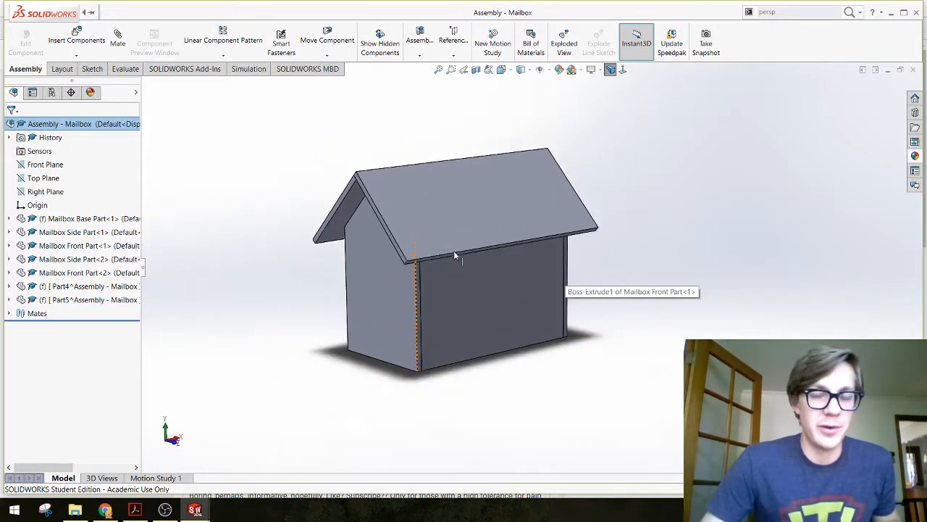
pyautogui.scroll(-3, 460, 250)
pyautogui.moveTo(516, 271)
pyautogui.mouseDown(button='middle')
pyautogui.moveTo(534, 248)
pyautogui.moveTo(514, 269)
pyautogui.mouseUp(button='middle')
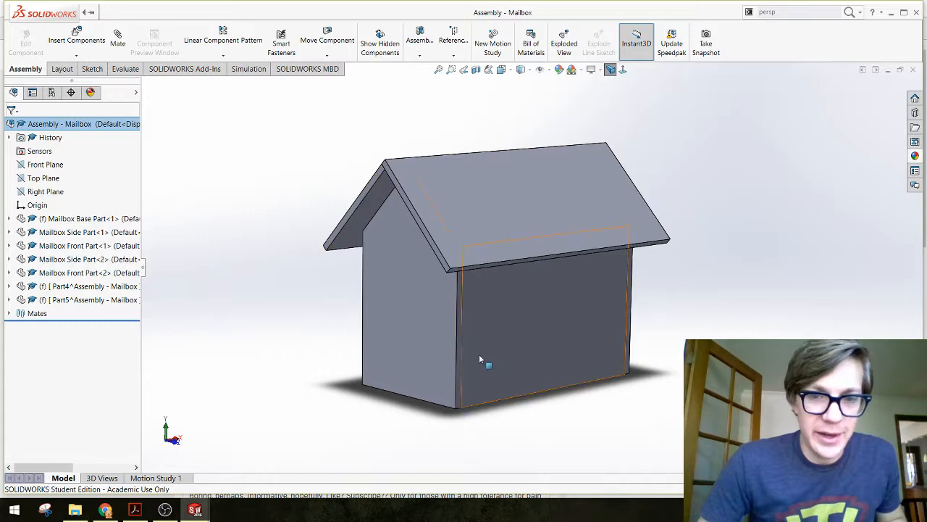
# Inspect the mailbox's underside and the corner where the base, front and side parts meet.
pyautogui.moveTo(462, 370); pyautogui.dragTo(470, 273, button='middle')
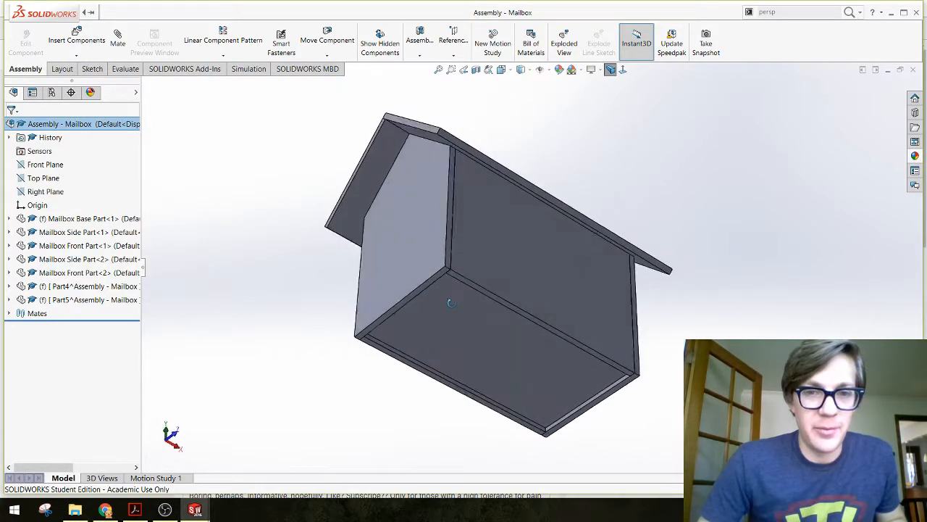
pyautogui.scroll(-5, 426, 280)
pyautogui.moveTo(418, 254); pyautogui.dragTo(426, 297, button='middle')
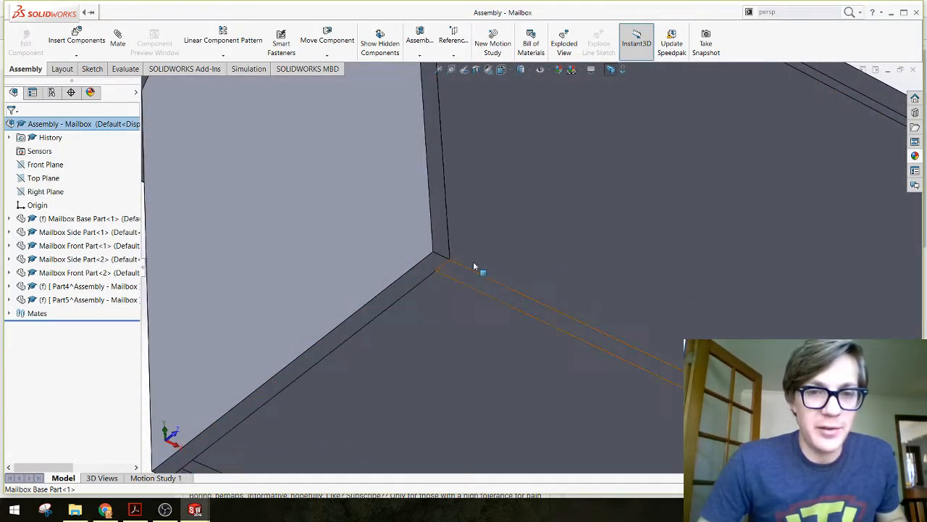
pyautogui.click(510, 236)
pyautogui.click(403, 230)
pyautogui.press('f')
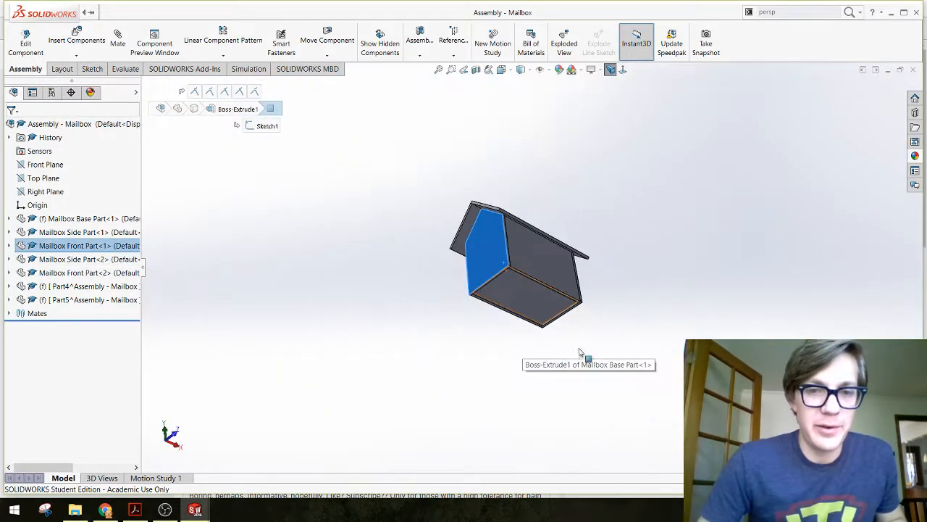
pyautogui.click(584, 352)
pyautogui.moveTo(584, 352); pyautogui.dragTo(478, 326, button='middle')
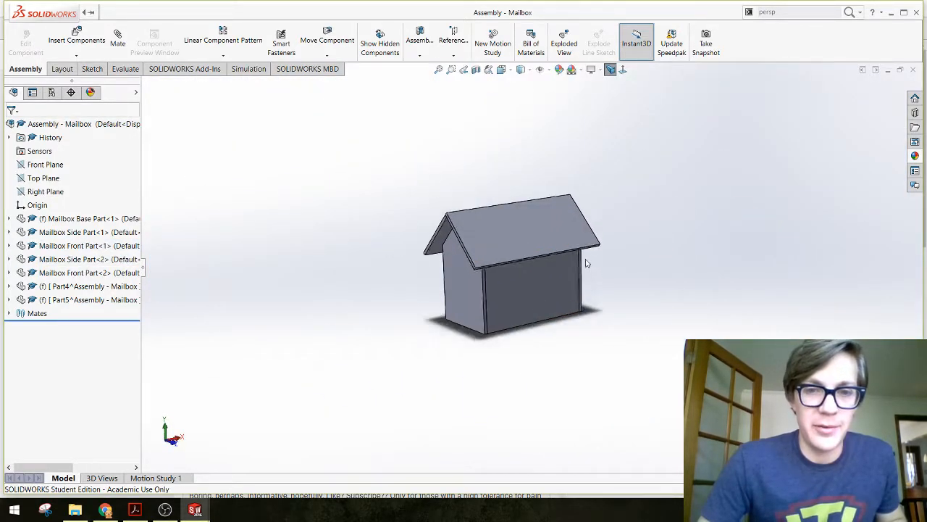
pyautogui.scroll(-5, 476, 323)
pyautogui.scroll(3, 354, 312)
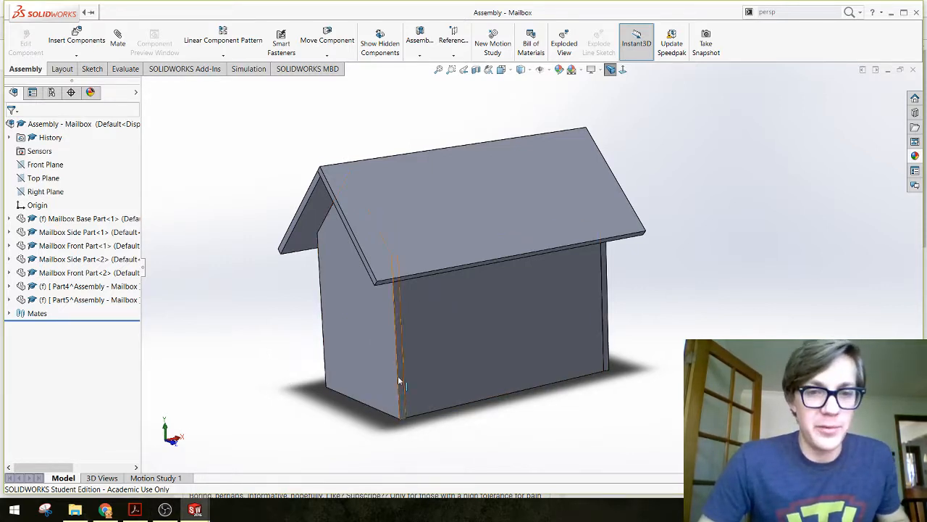
# Switch to Chrome, load the OSU Outlook Web App in a new tab, and check the live stream dashboard's chat.
pyautogui.moveTo(273, 381); pyautogui.dragTo(231, 287, button='middle')
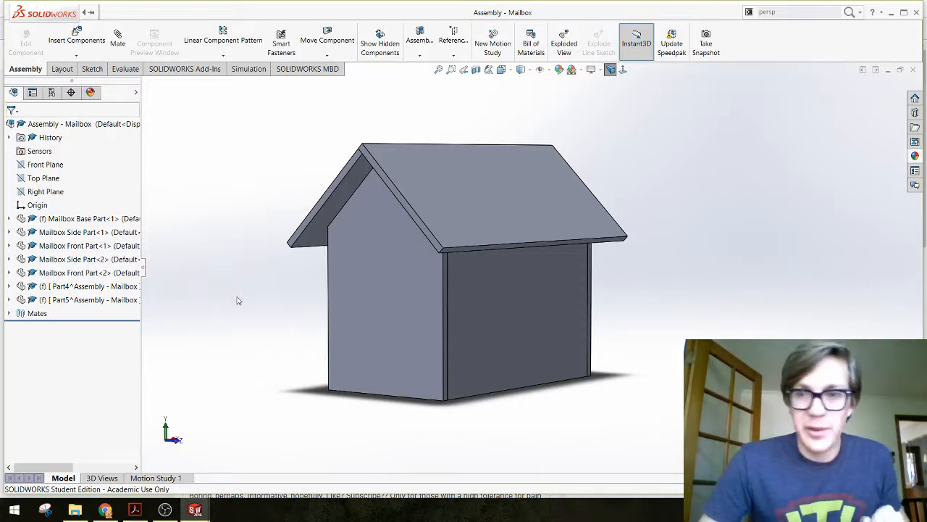
pyautogui.click(105, 509)
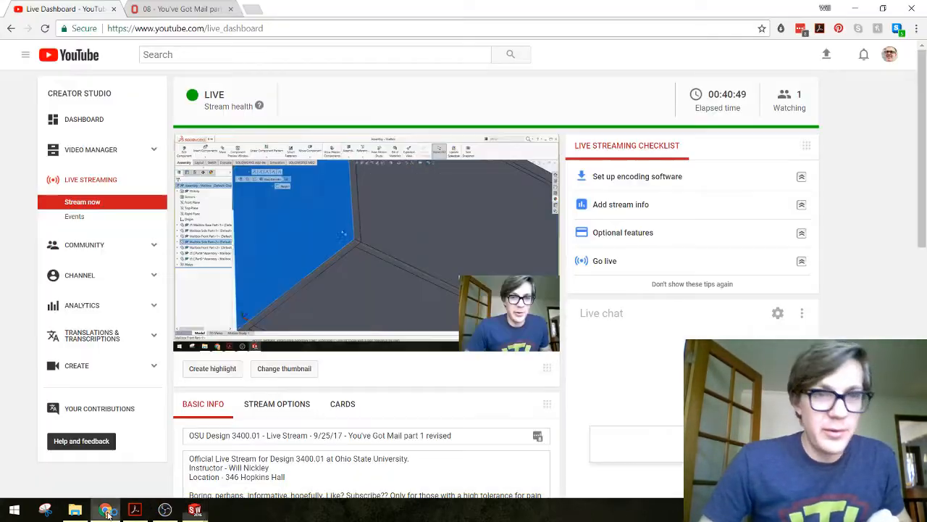
pyautogui.click(253, 10)
pyautogui.click(373, 52)
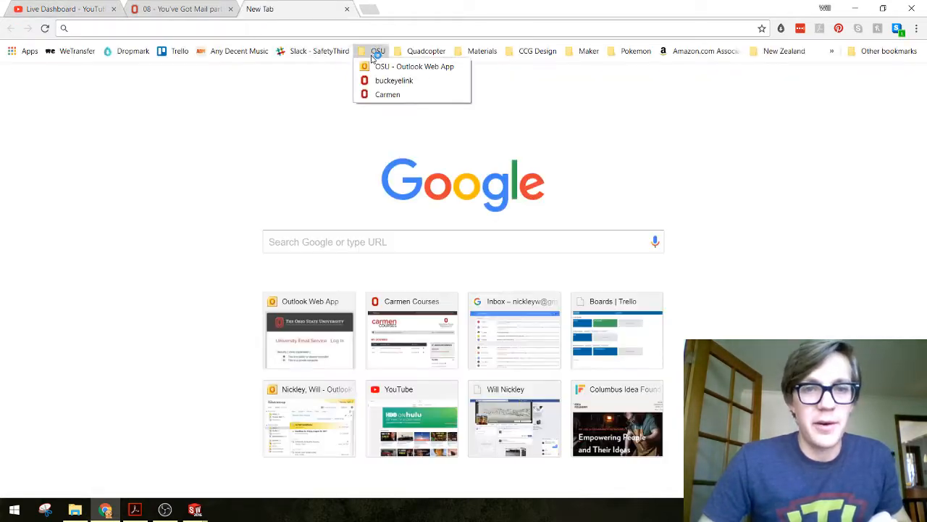
pyautogui.click(374, 66)
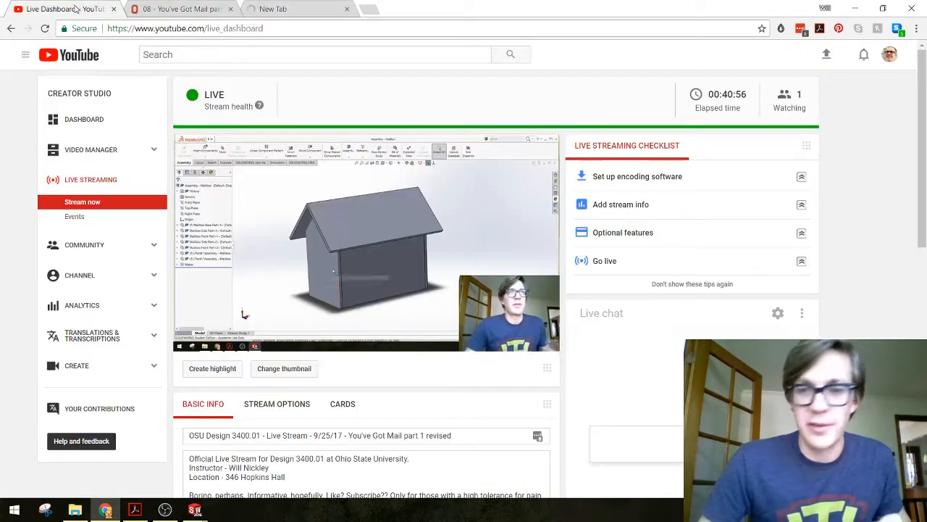
pyautogui.click(79, 9)
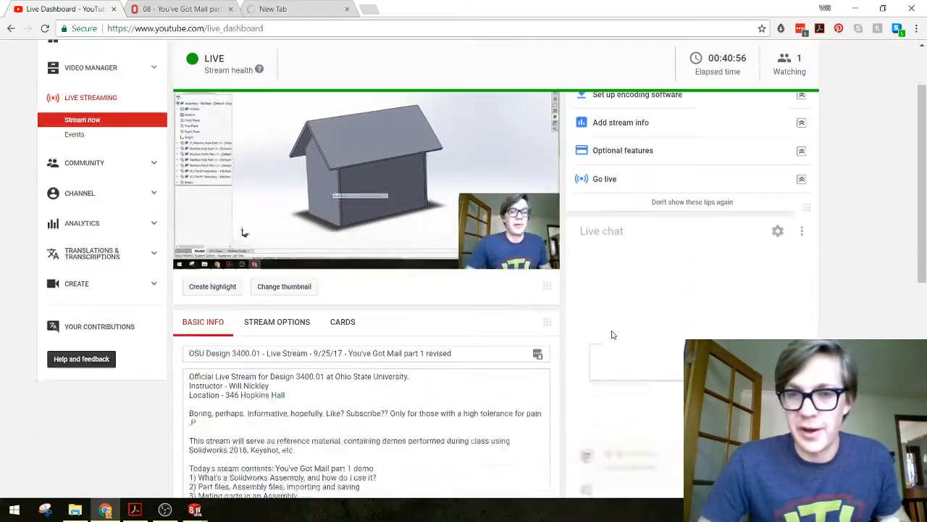
pyautogui.scroll(-5, 611, 331)
pyautogui.scroll(5, 366, 289)
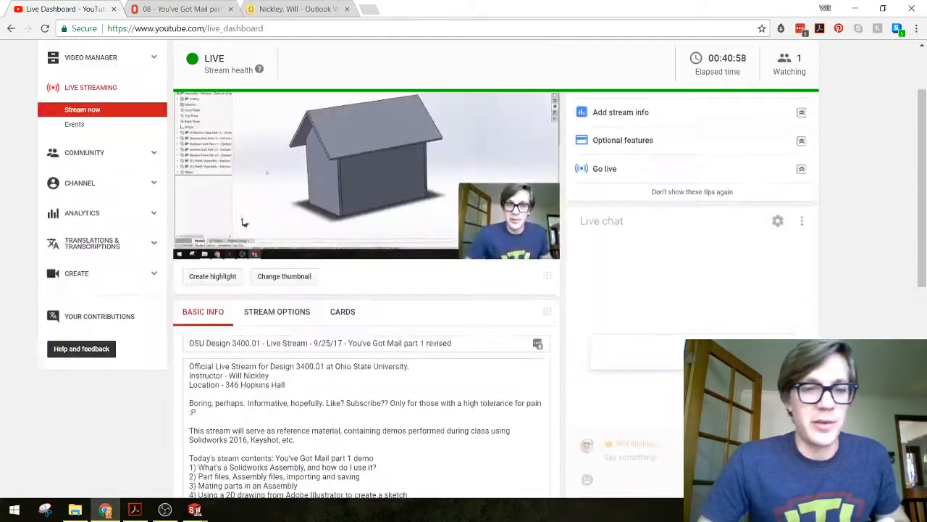
# Check the refreshed web mail inbox for messages, then return to the YouTube live stream dashboard.
pyautogui.click(295, 9)
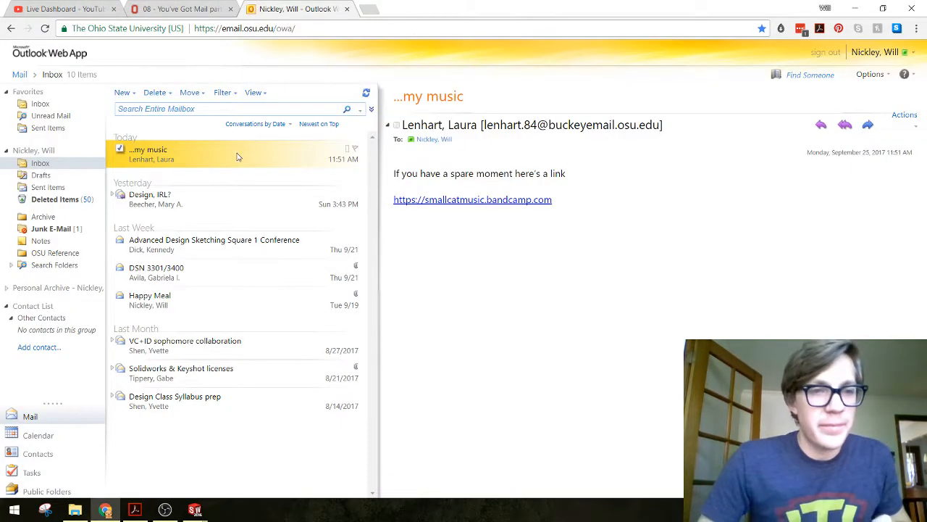
pyautogui.click(44, 29)
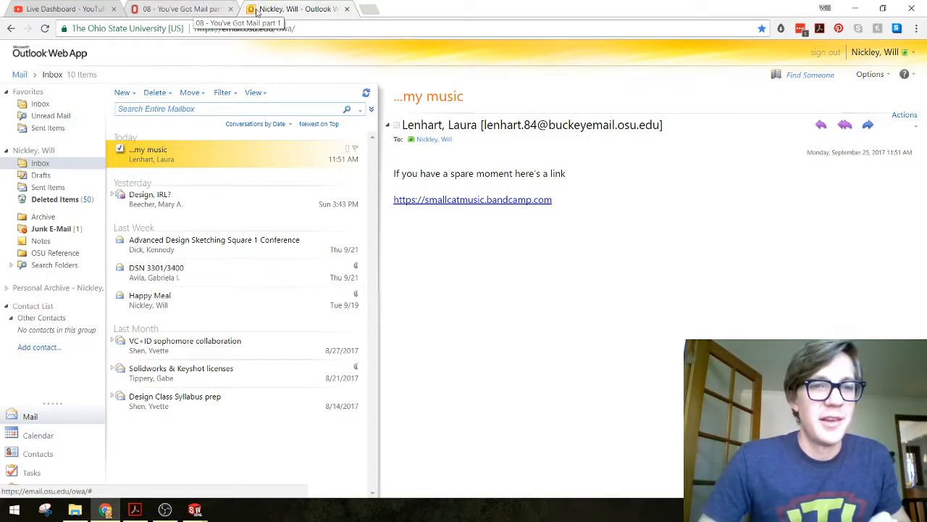
pyautogui.click(142, 7)
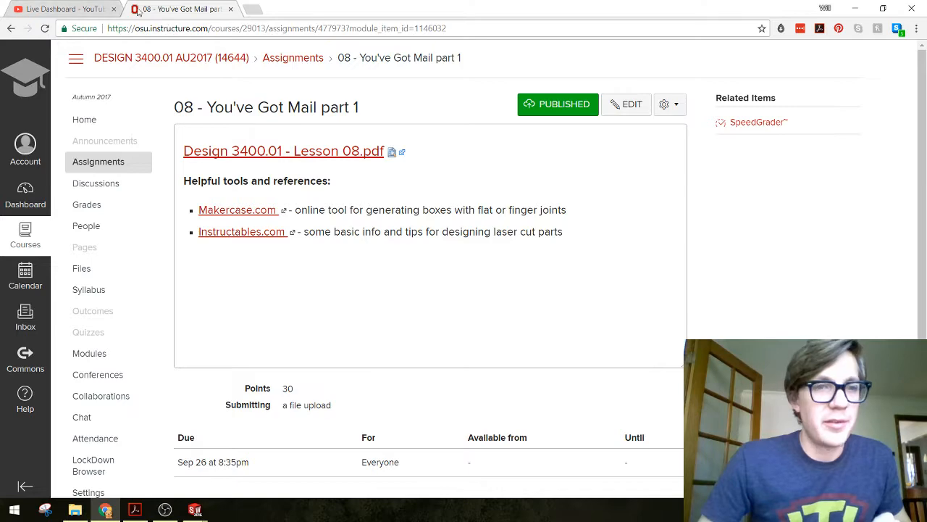
pyautogui.click(68, 8)
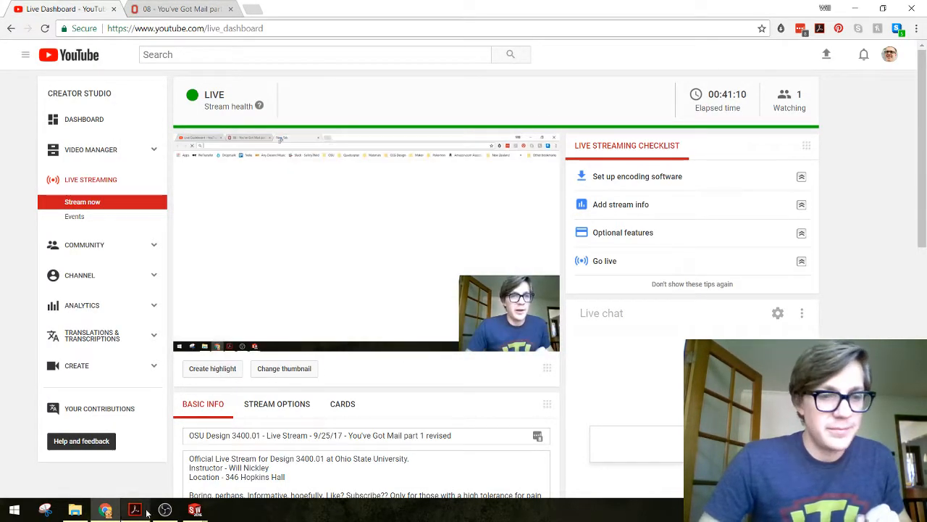
# Switch back to the Mailbox assembly in SOLIDWORKS and examine its roof and walls from the front corner.
pyautogui.moveTo(195, 511)
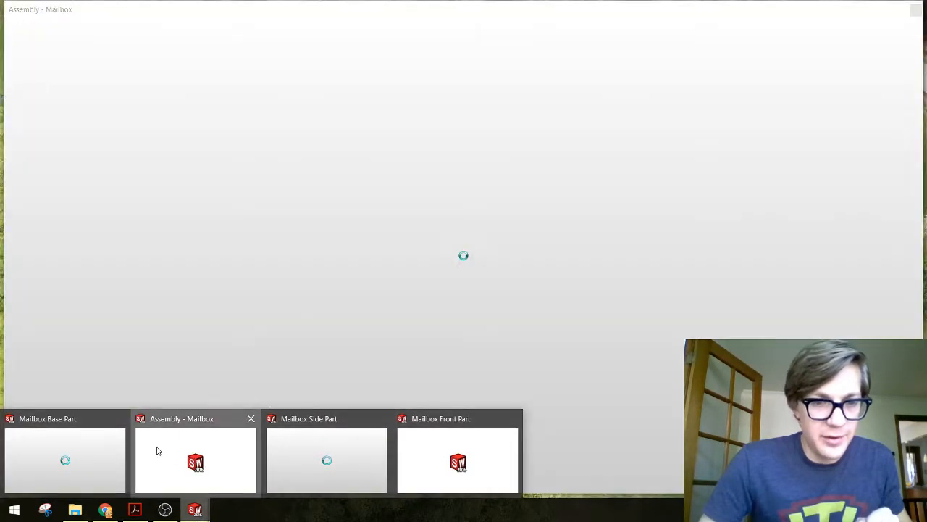
pyautogui.click(157, 451)
pyautogui.moveTo(222, 266); pyautogui.dragTo(254, 265, button='middle')
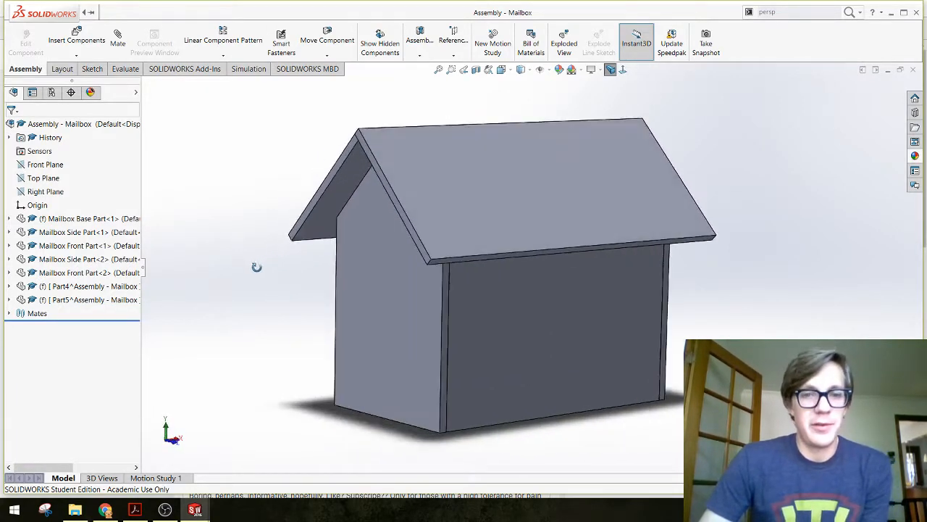
pyautogui.moveTo(555, 319); pyautogui.dragTo(621, 275, button='middle')
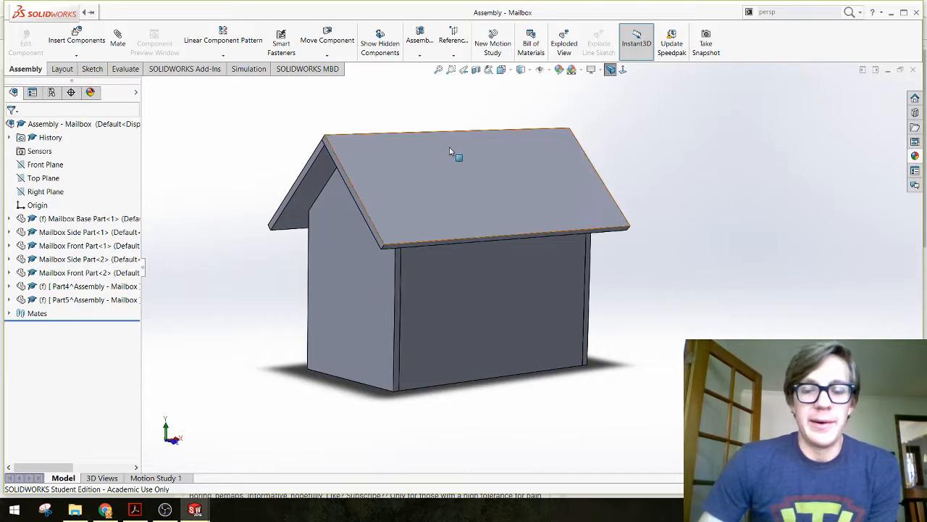
pyautogui.scroll(-2, 482, 190)
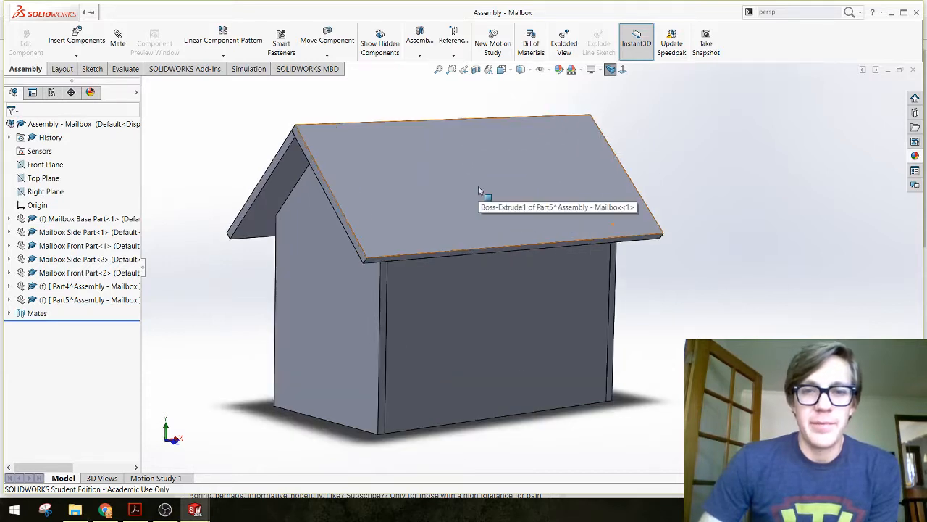
# Close the Mailbox assembly and all the open mailbox part documents.
pyautogui.click(912, 72)
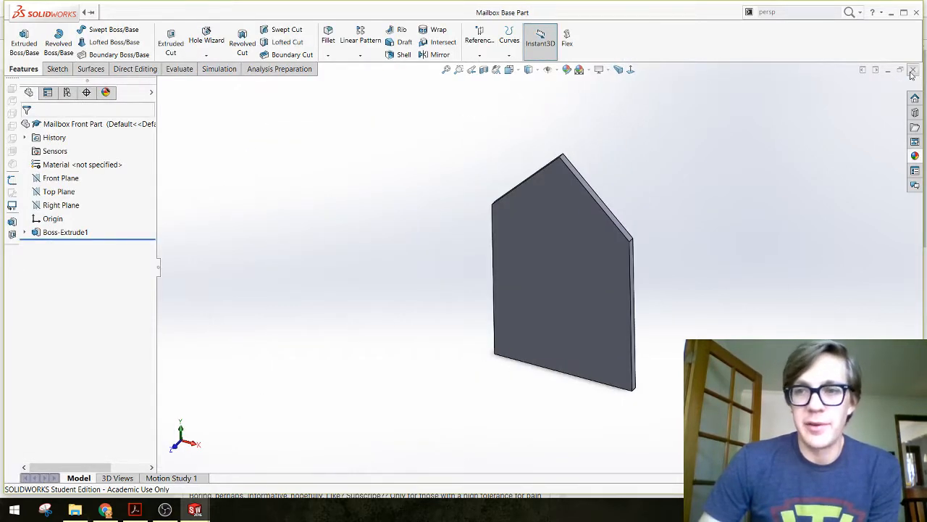
pyautogui.click(913, 72)
pyautogui.click(912, 72)
pyautogui.click(913, 71)
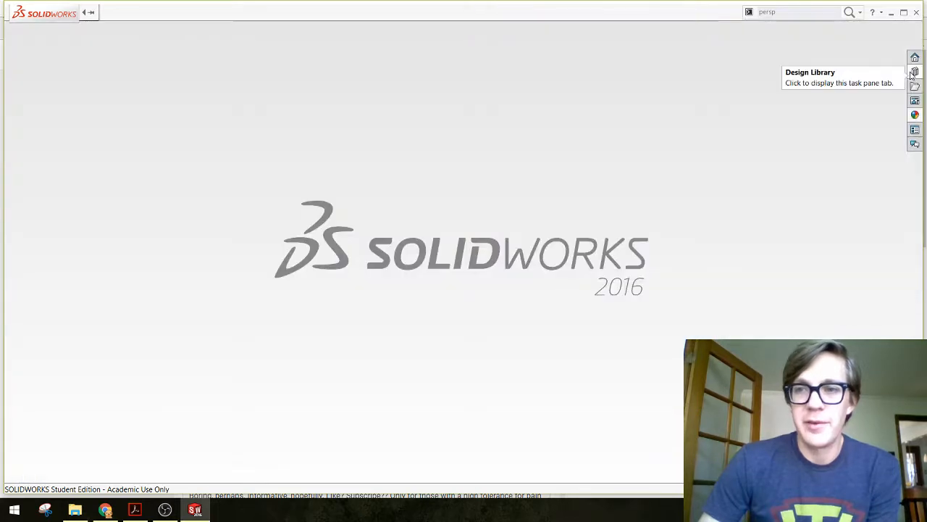
# Open Lesson 08 Demo Box Assembly from the Lesson 08 - Demo folder and examine its interlocking joints.
pyautogui.click(75, 509)
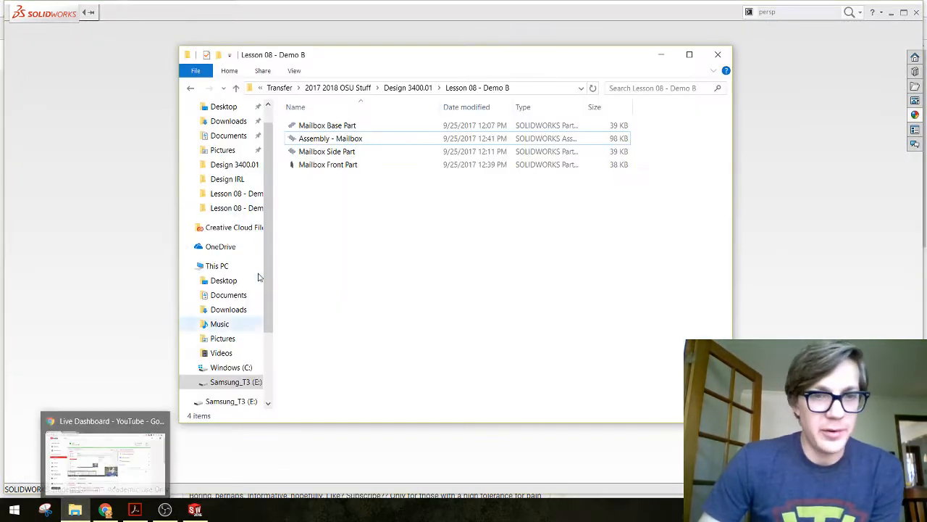
pyautogui.click(408, 88)
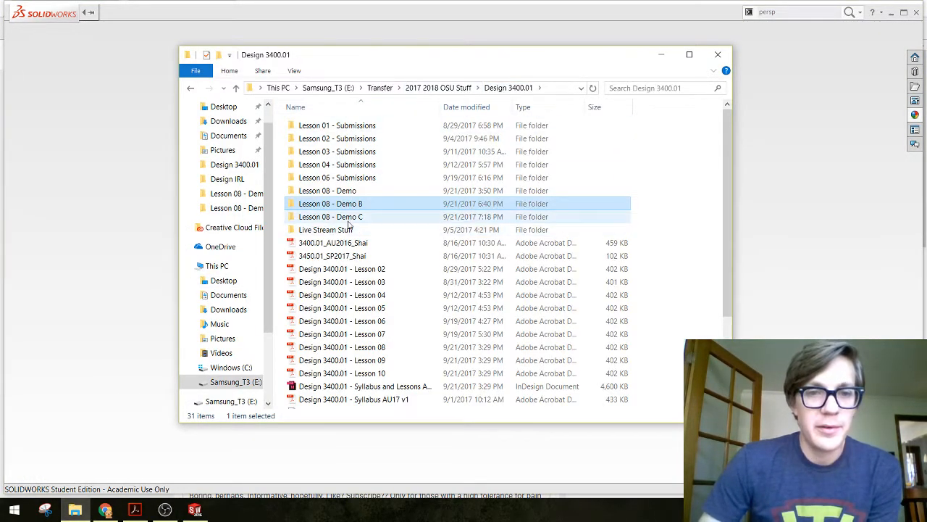
pyautogui.doubleClick(341, 191)
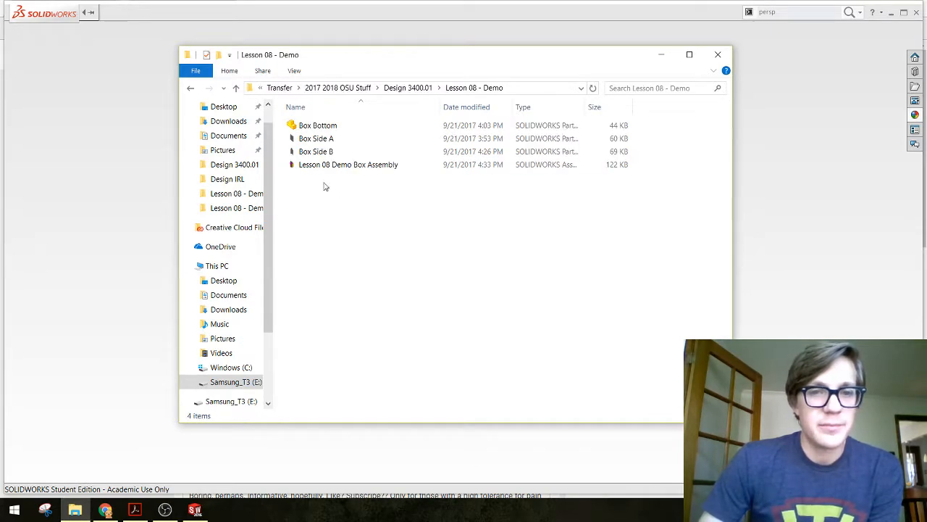
pyautogui.doubleClick(307, 165)
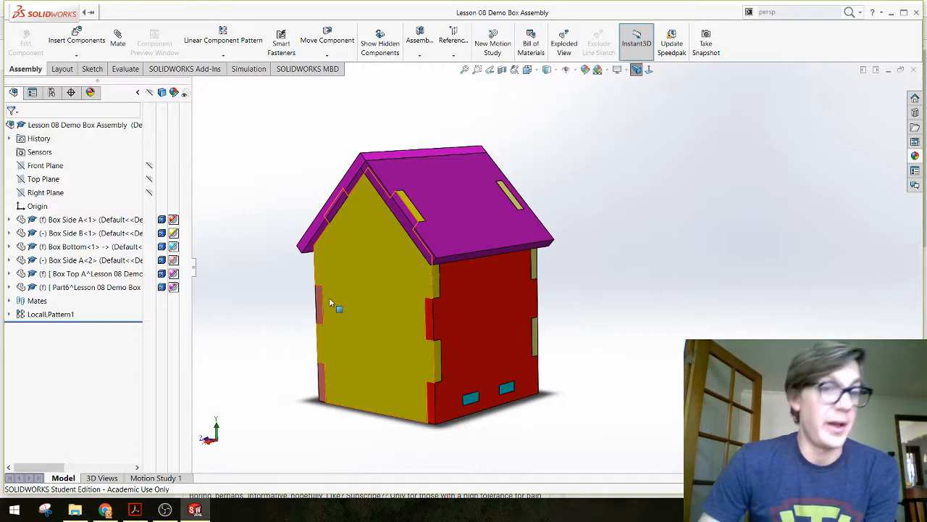
pyautogui.moveTo(284, 356); pyautogui.dragTo(388, 327, button='middle')
pyautogui.moveTo(346, 435); pyautogui.dragTo(309, 412, button='middle')
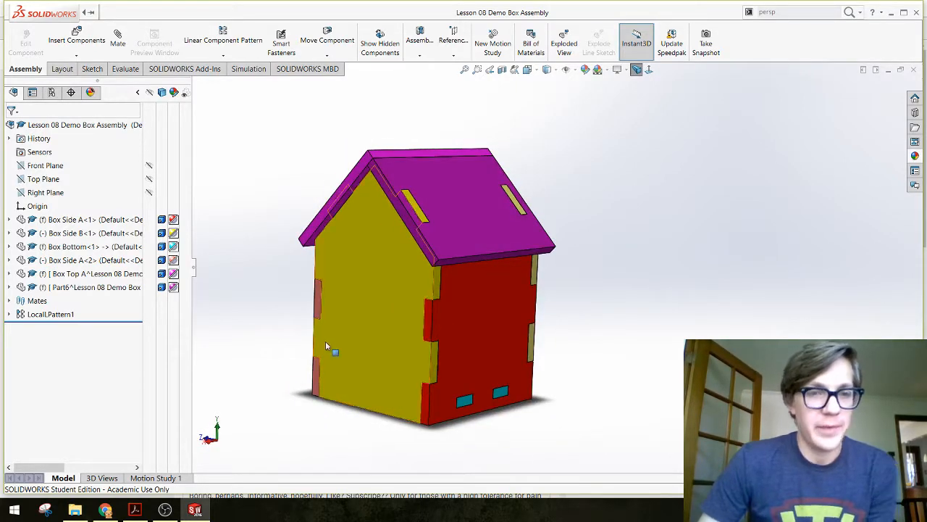
# Switch to Chrome and open the assignment page's Instructables.com link in a new tab.
pyautogui.click(105, 510)
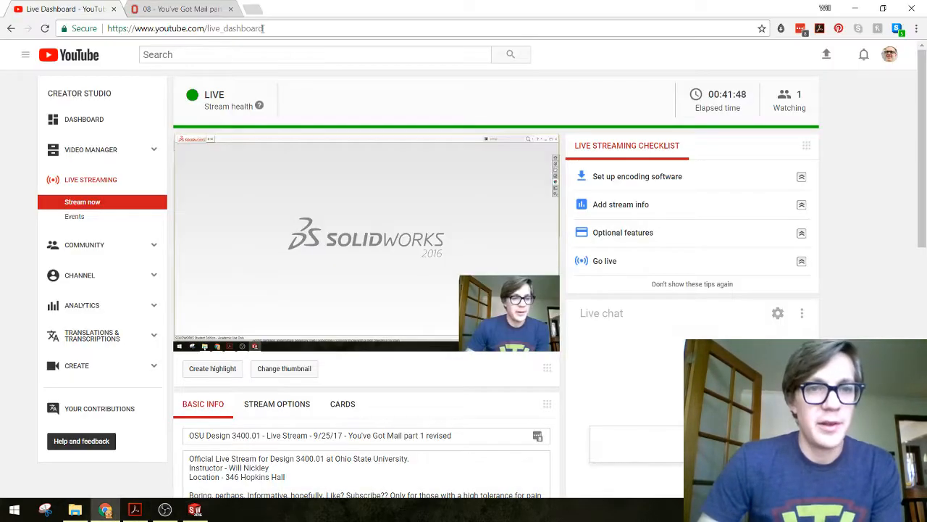
pyautogui.click(182, 8)
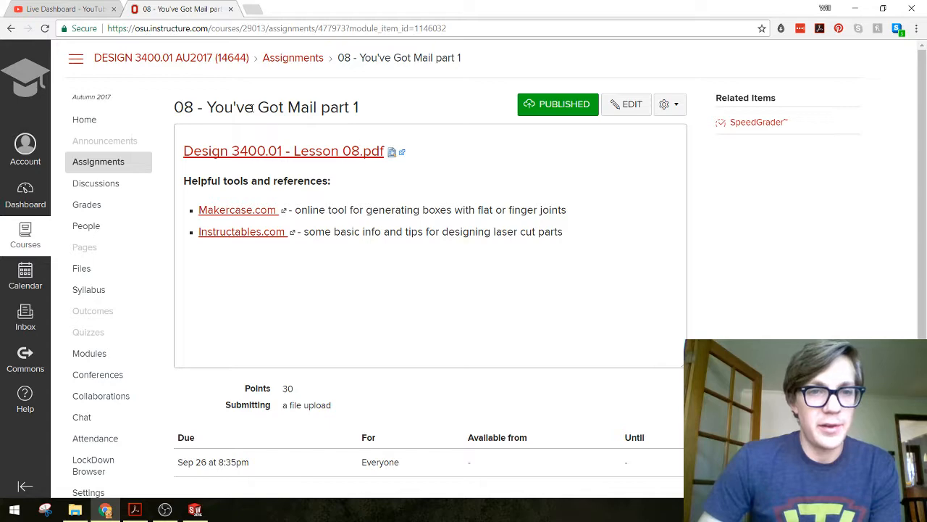
pyautogui.middleClick(241, 237)
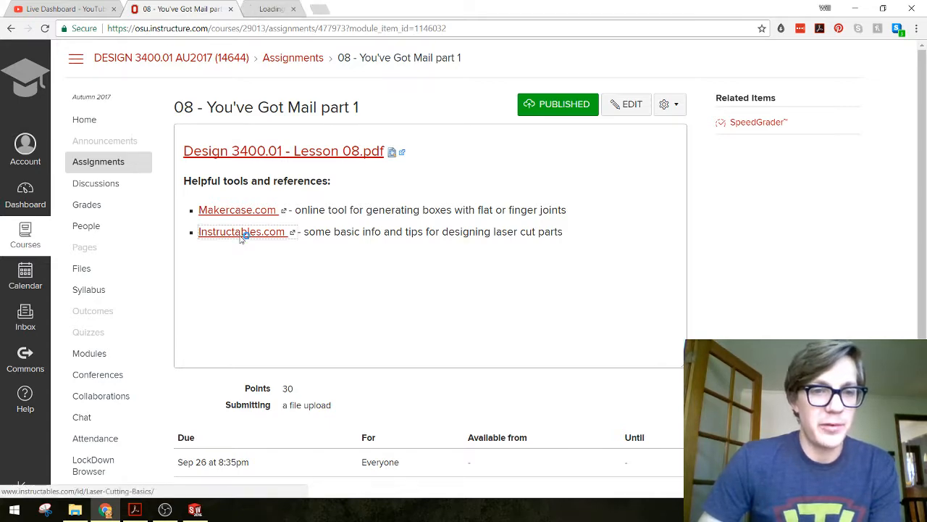
pyautogui.click(304, 8)
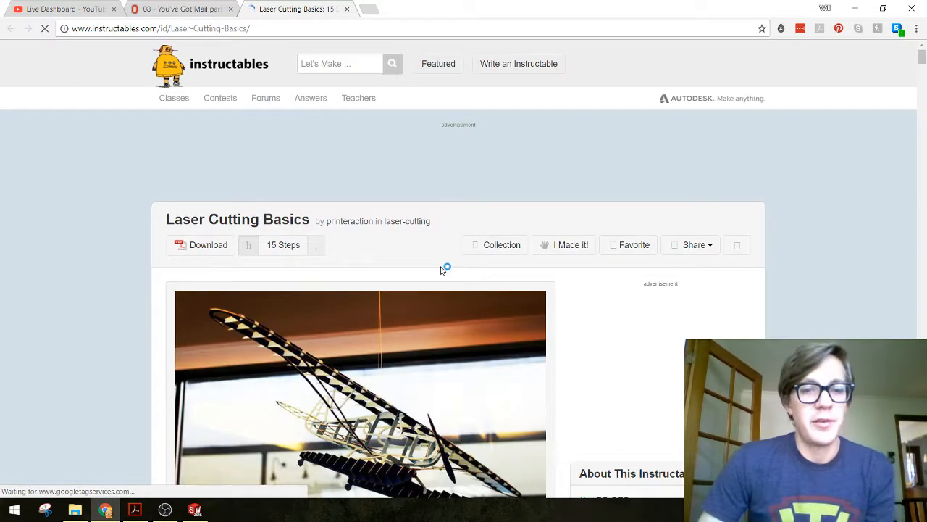
# Look through the Laser Cutting Basics article to Step 11: Joints and examine the labelled joint photo.
pyautogui.scroll(-3, 428, 267)
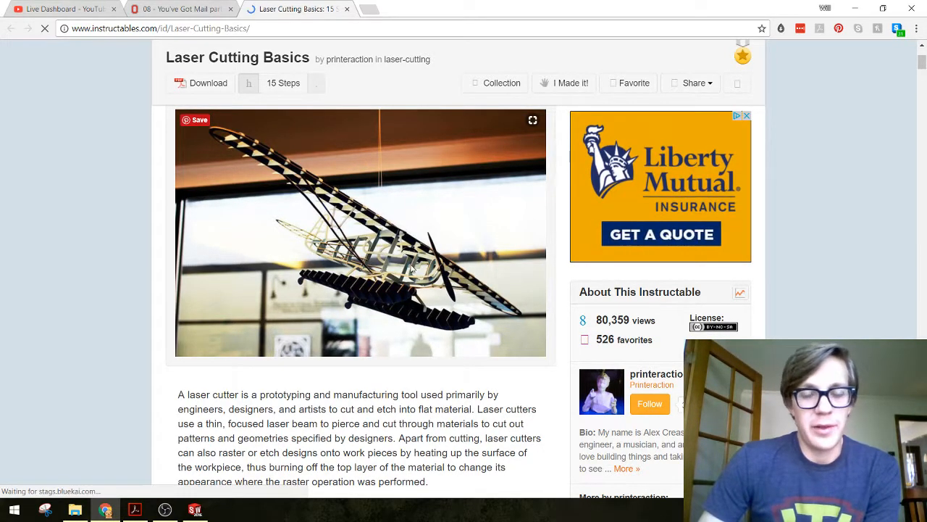
pyautogui.scroll(-5, 411, 269)
pyautogui.scroll(-20, 411, 269)
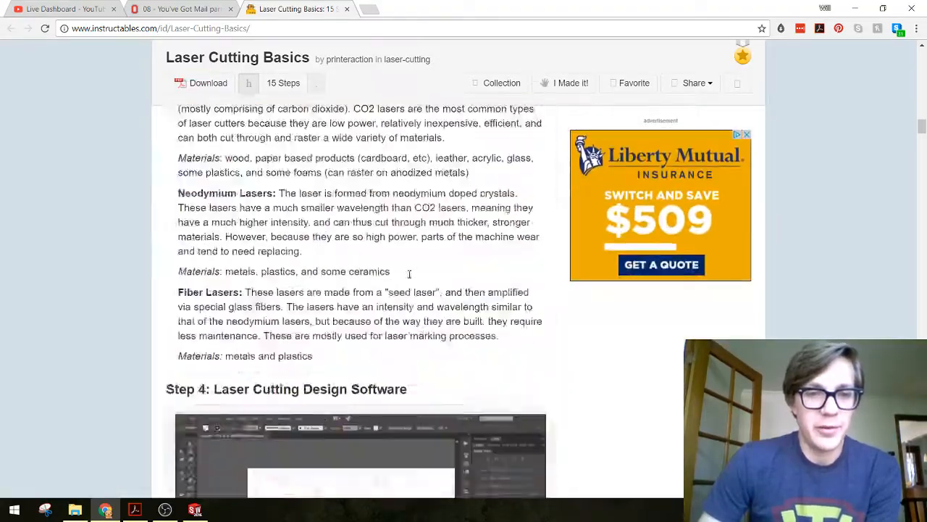
pyautogui.scroll(-20, 403, 280)
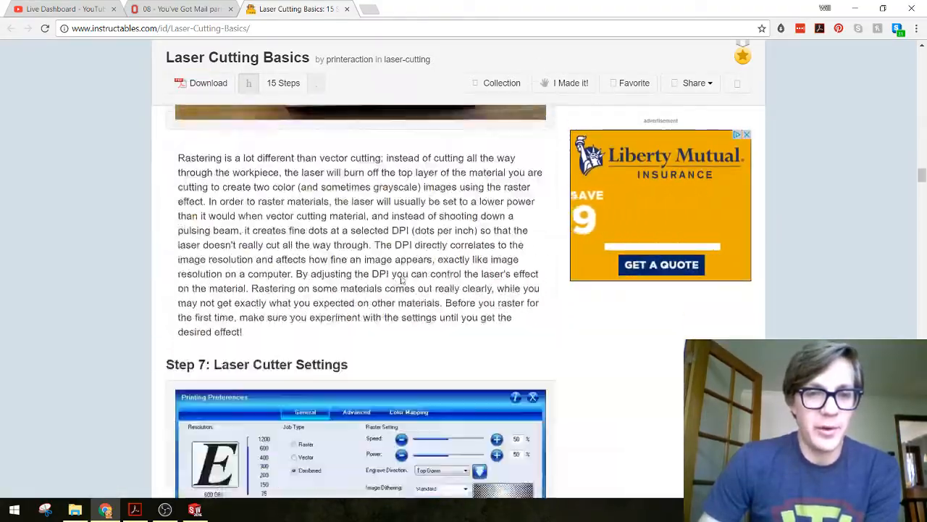
pyautogui.scroll(-20, 404, 280)
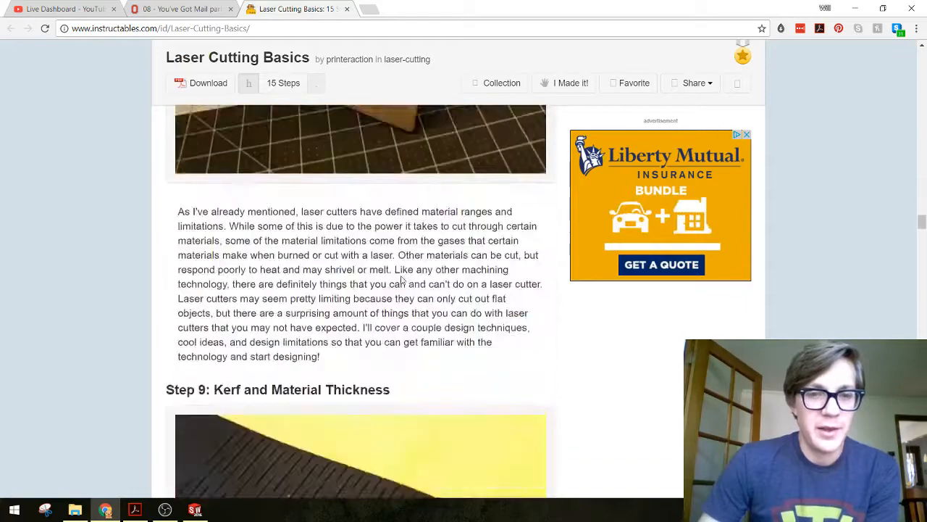
pyautogui.scroll(-15, 402, 276)
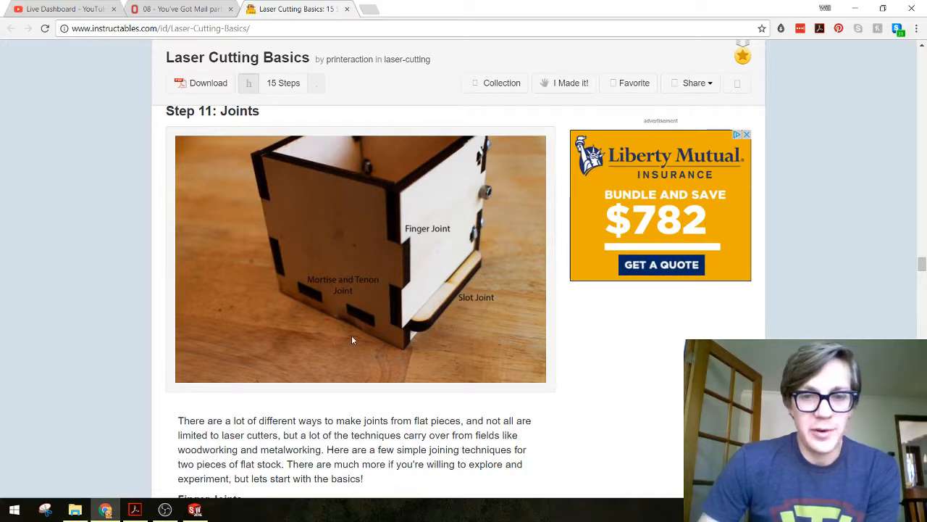
pyautogui.scroll(1, 449, 306)
pyautogui.scroll(-1, 449, 305)
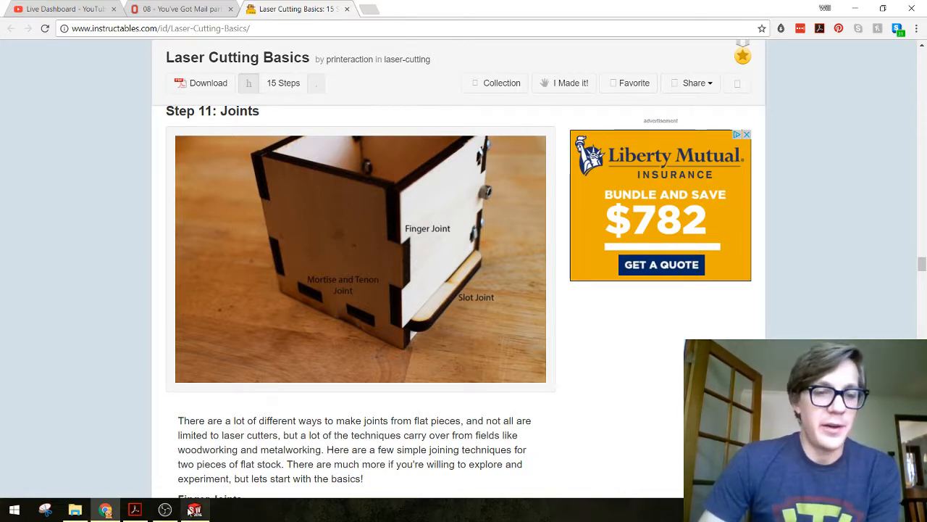
# Switch back to the demo box assembly in SOLIDWORKS and open the yellow Box Side B part in its own window.
pyautogui.moveTo(192, 513)
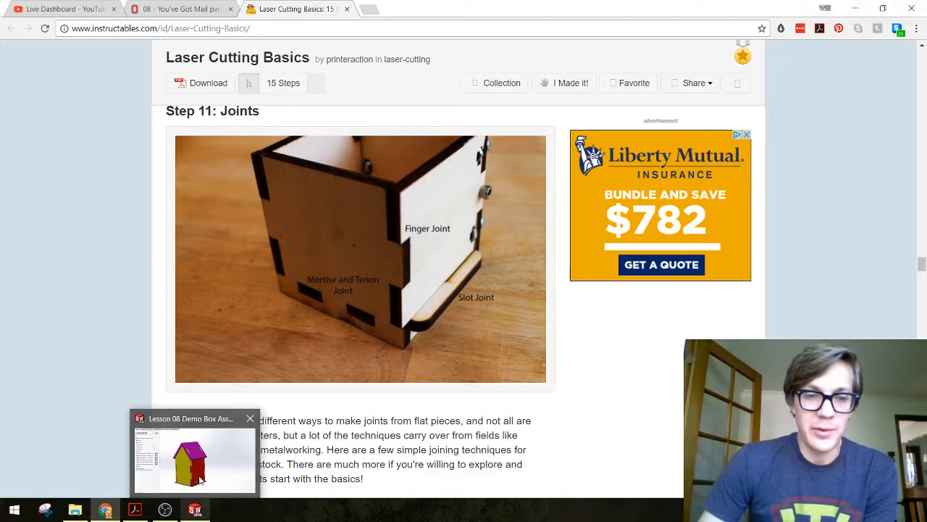
pyautogui.click(194, 512)
pyautogui.moveTo(424, 303)
pyautogui.mouseDown(button='middle')
pyautogui.moveTo(434, 319)
pyautogui.moveTo(462, 244)
pyautogui.moveTo(428, 312)
pyautogui.mouseUp(button='middle')
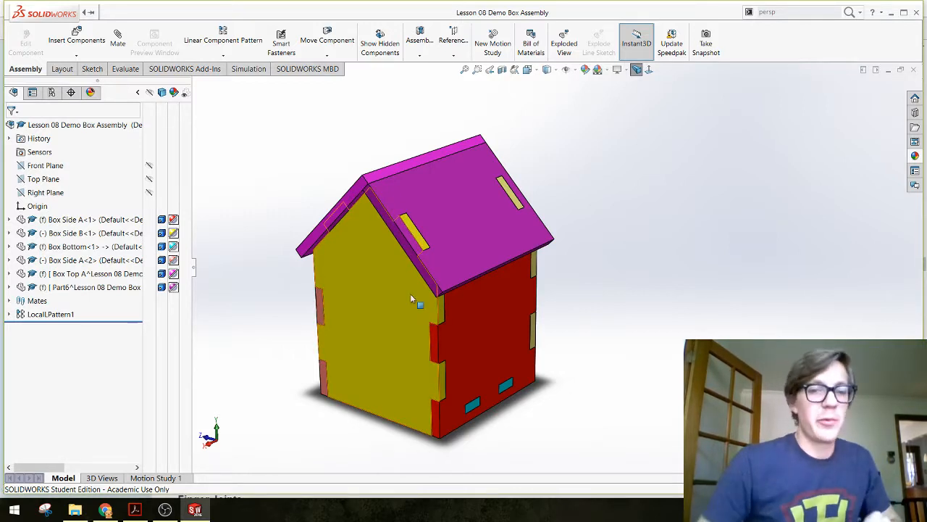
pyautogui.moveTo(395, 319); pyautogui.dragTo(445, 331, button='middle')
pyautogui.click(434, 232)
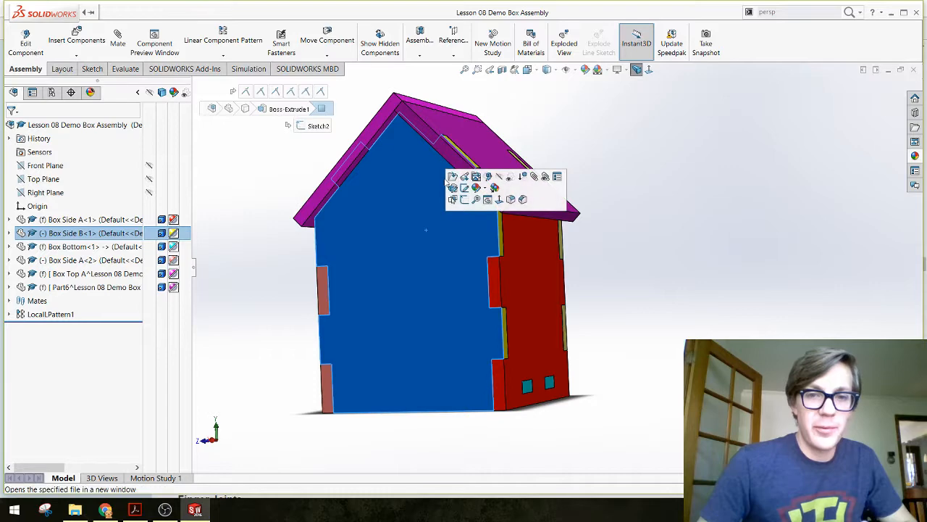
pyautogui.click(452, 176)
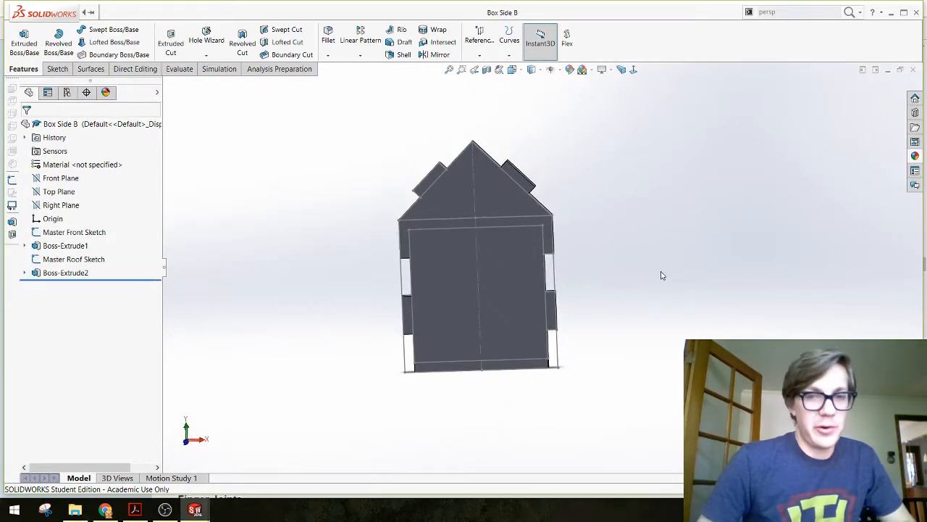
# Examine Box Side B's tabs and the demo box assembly's matching joints from several angles, and close both documents.
pyautogui.moveTo(663, 273); pyautogui.dragTo(591, 307, button='middle')
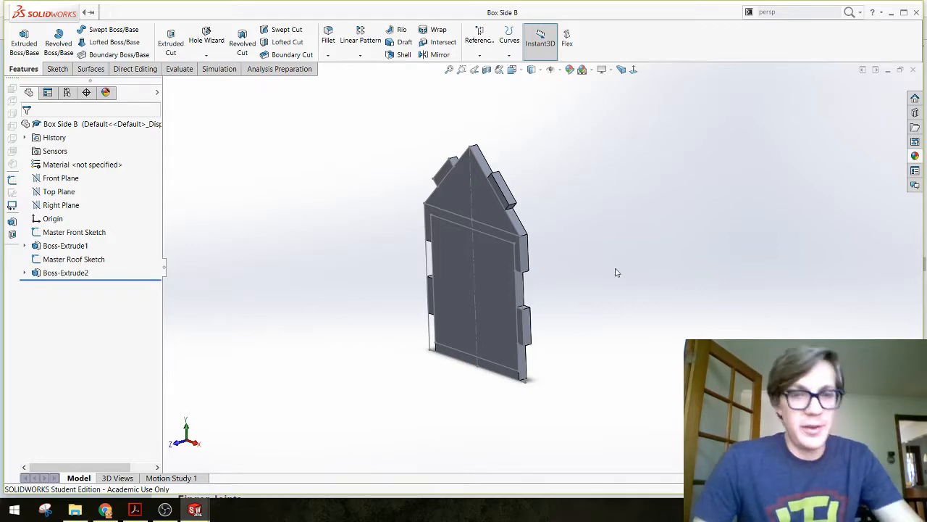
pyautogui.hotkey('ctrl', 'Tab')
pyautogui.moveTo(523, 300); pyautogui.dragTo(481, 428, button='middle')
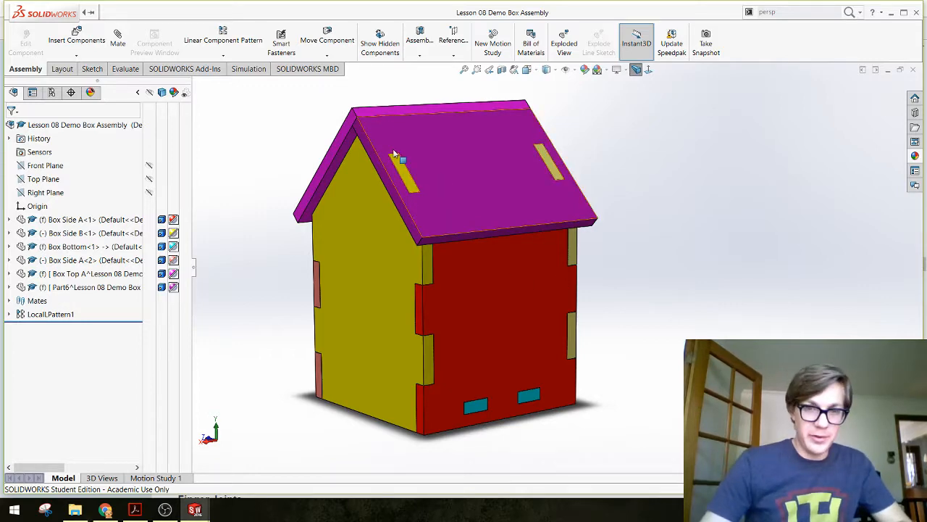
pyautogui.moveTo(483, 355); pyautogui.dragTo(587, 329, button='middle')
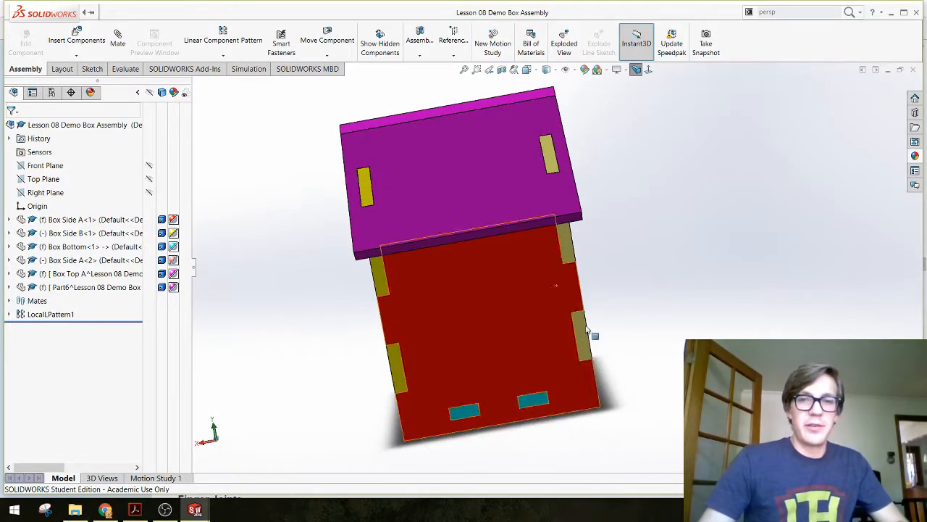
pyautogui.click(913, 71)
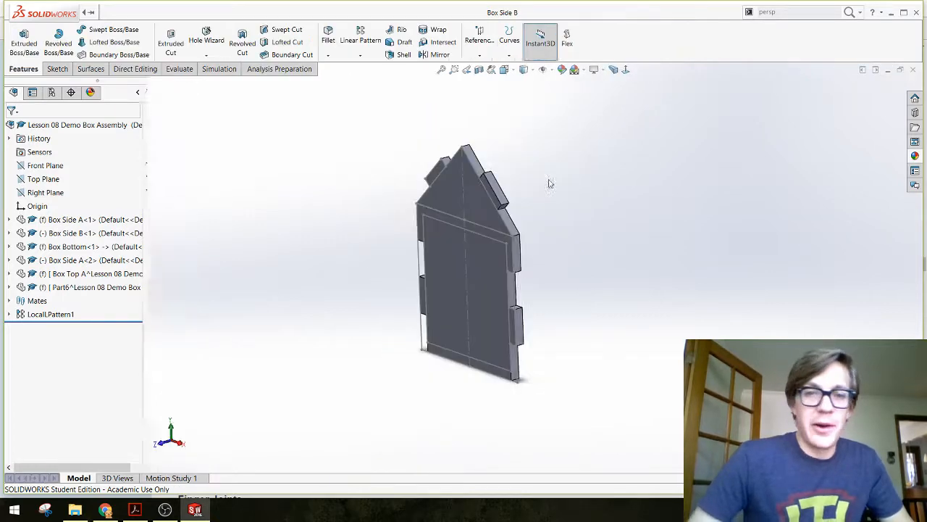
pyautogui.click(913, 69)
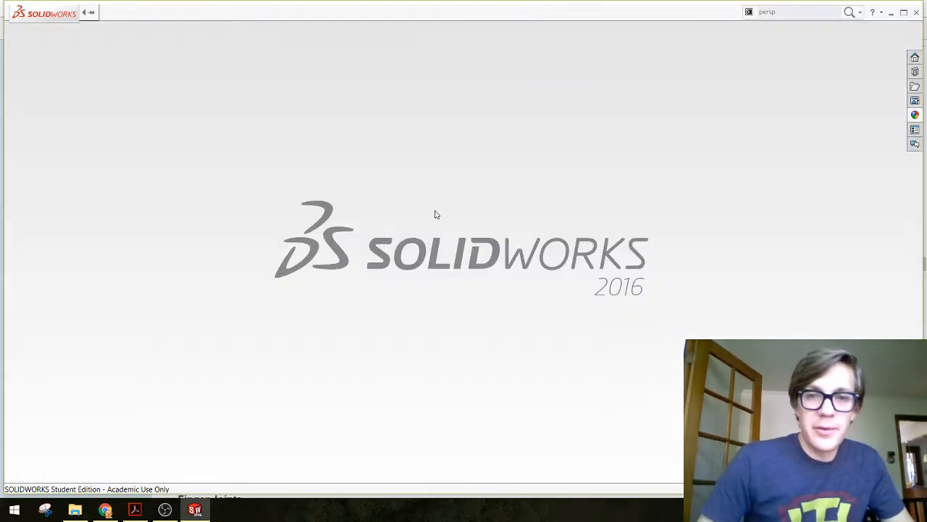
# Switch to Chrome and open the assignment page's Makercase.com link in a new tab.
pyautogui.click(105, 510)
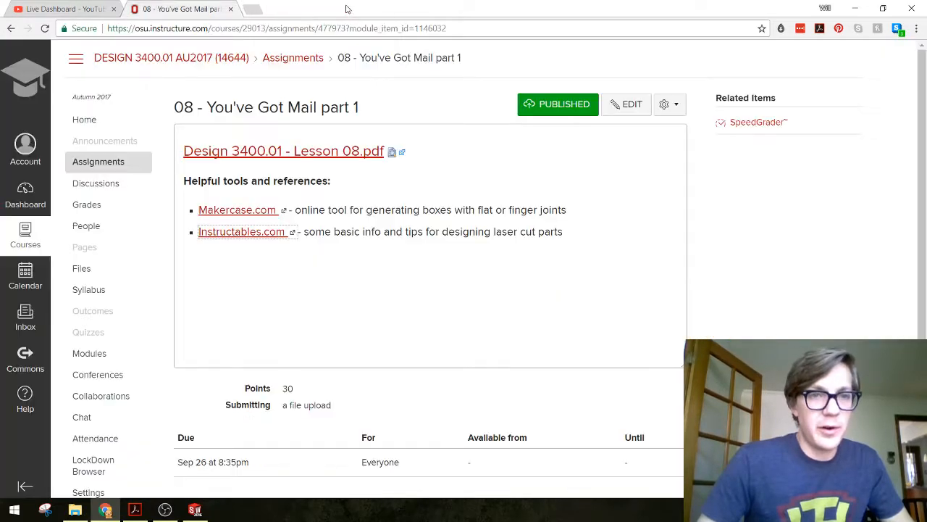
pyautogui.click(346, 9)
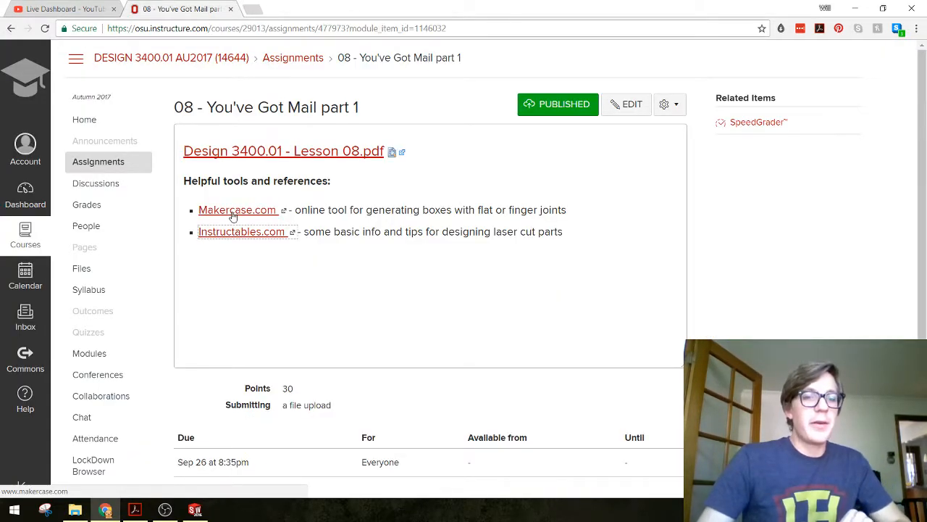
pyautogui.click(233, 215)
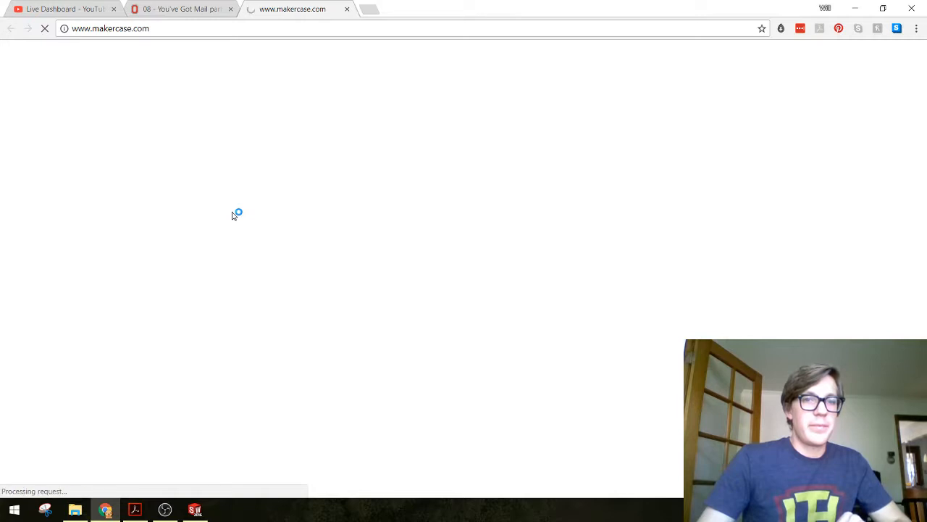
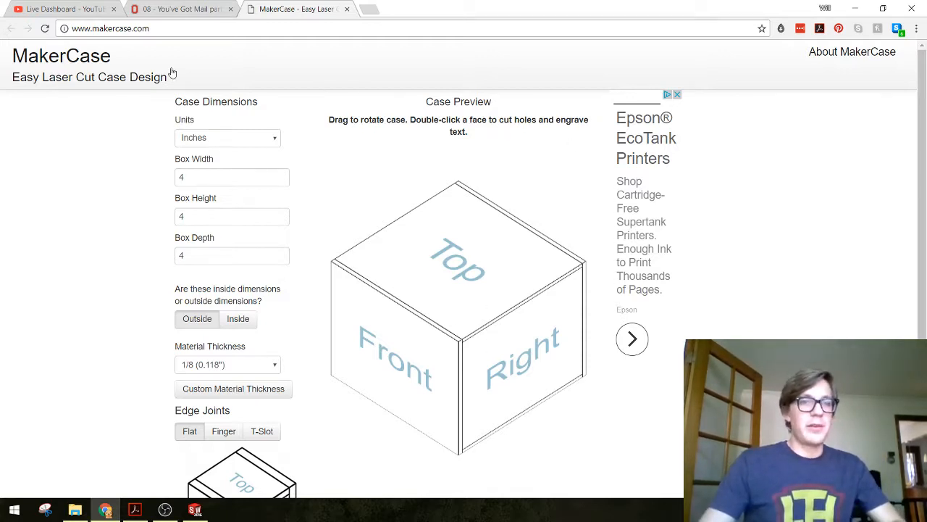
# Look over the case design options and set the box's edge joints to Finger.
pyautogui.scroll(-3, 427, 330)
pyautogui.scroll(3, 446, 334)
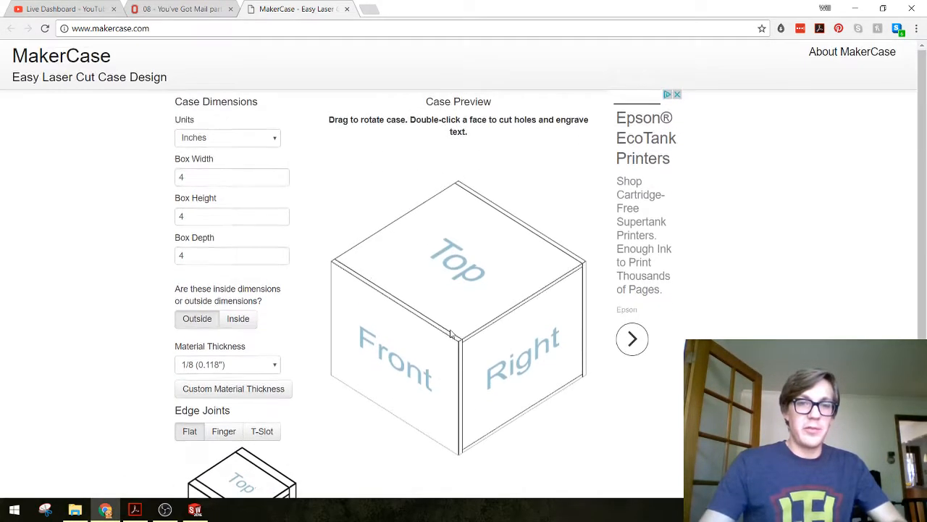
pyautogui.scroll(-3, 337, 352)
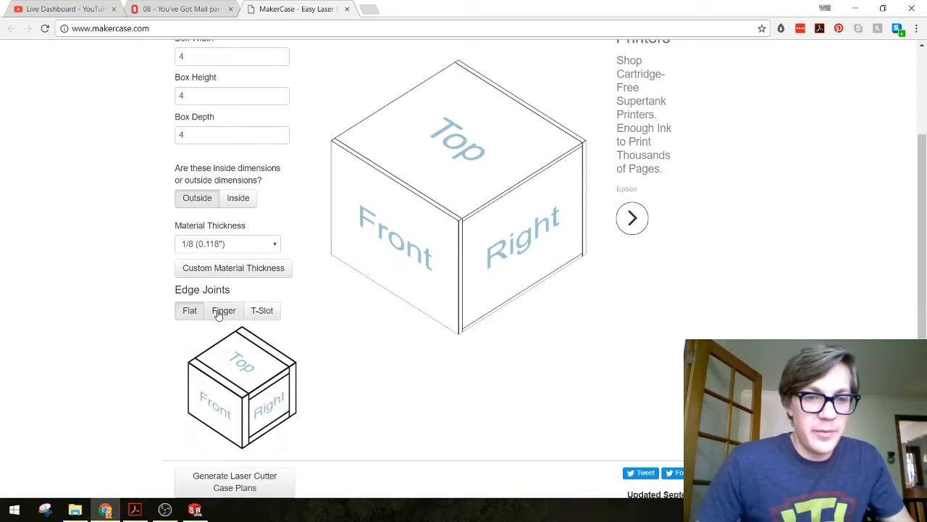
pyautogui.click(223, 311)
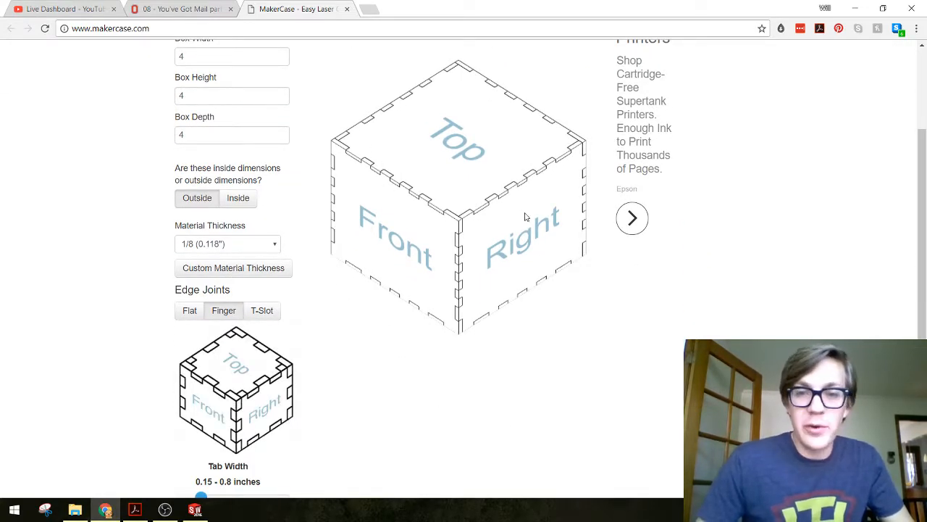
# Set the box width and box height to 3 inches each.
pyautogui.scroll(2, 272, 150)
pyautogui.doubleClick(219, 117)
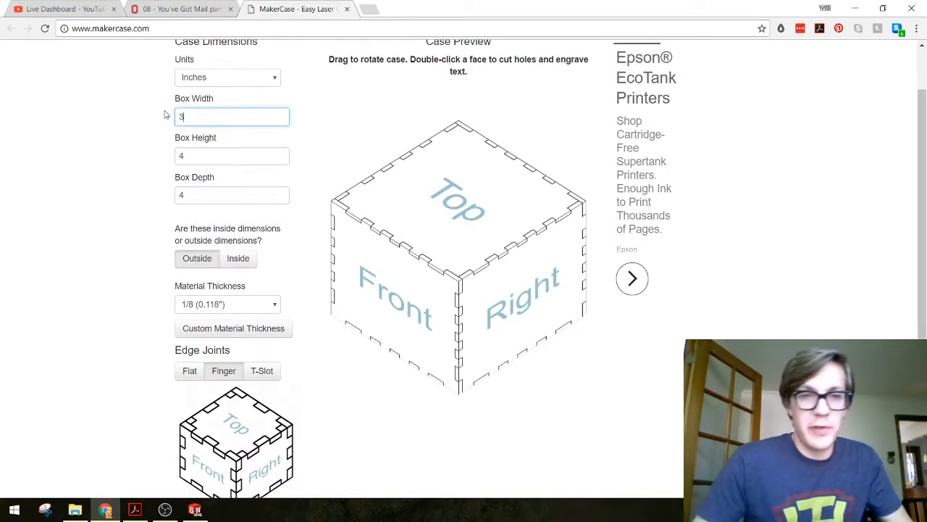
pyautogui.doubleClick(215, 156)
pyautogui.write('3')
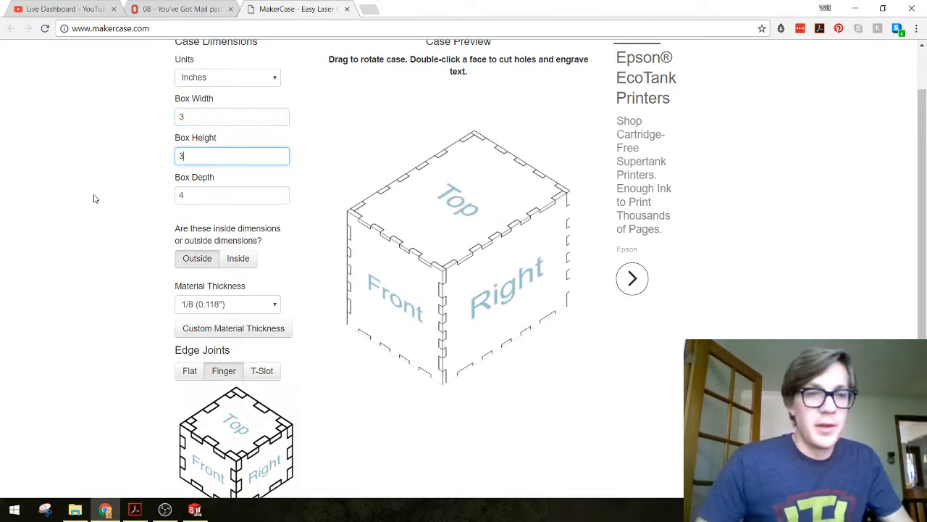
pyautogui.click(221, 194)
# Set the units to Millimeters and make the box 120 wide, 150 high and 230 deep as inside dimensions.
pyautogui.click(221, 77)
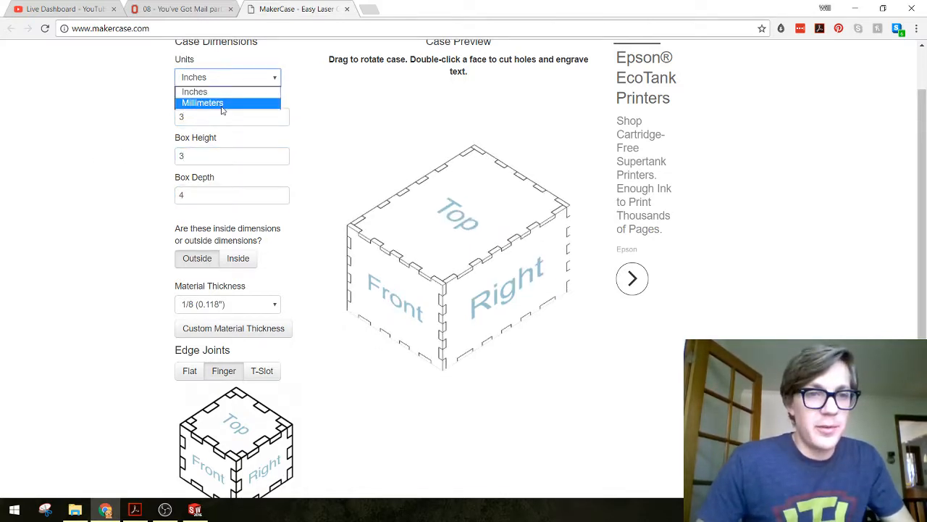
pyautogui.click(231, 102)
pyautogui.moveTo(255, 117); pyautogui.dragTo(177, 111)
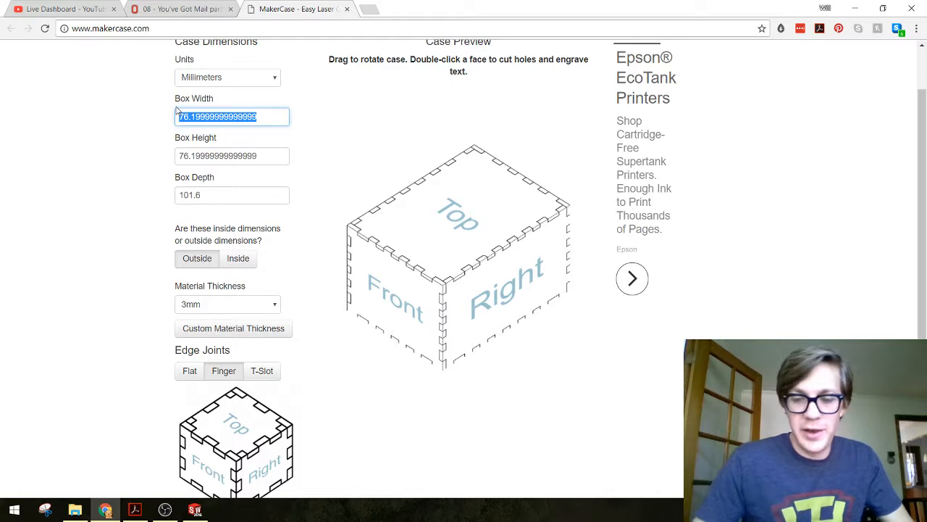
pyautogui.press('BackSpace')
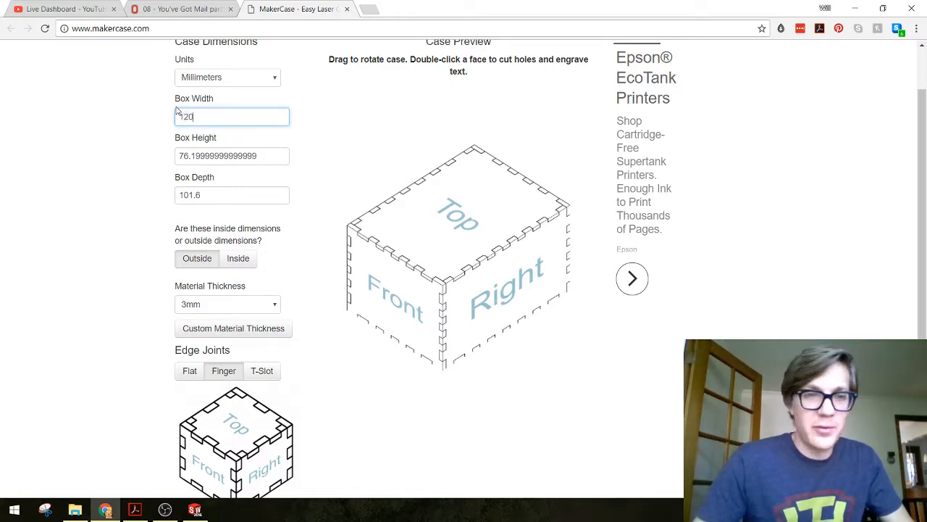
pyautogui.moveTo(257, 156); pyautogui.dragTo(178, 138)
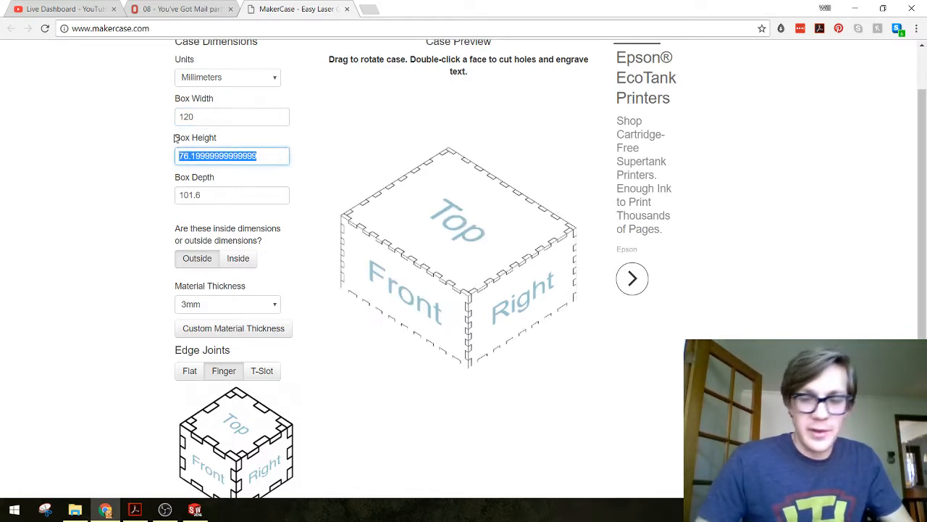
pyautogui.write('150')
pyautogui.moveTo(258, 192); pyautogui.dragTo(148, 192)
pyautogui.write('12')
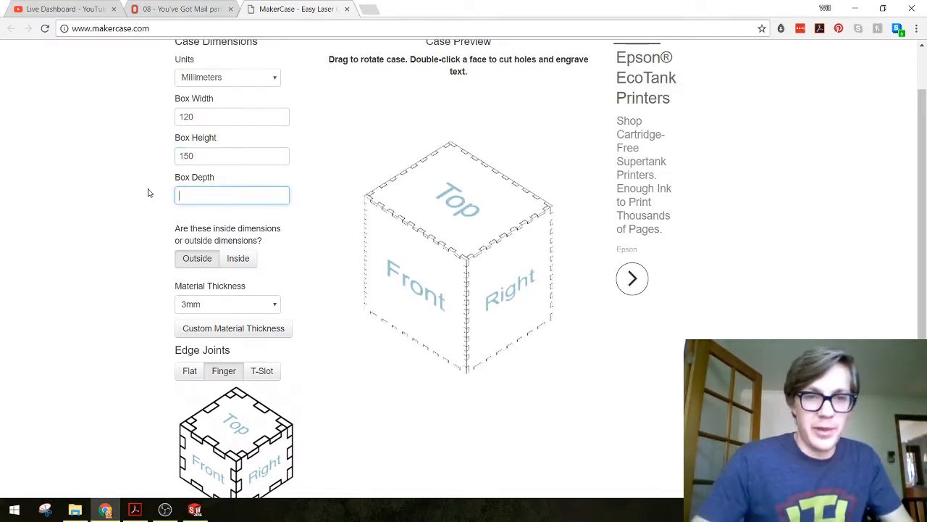
pyautogui.write('30')
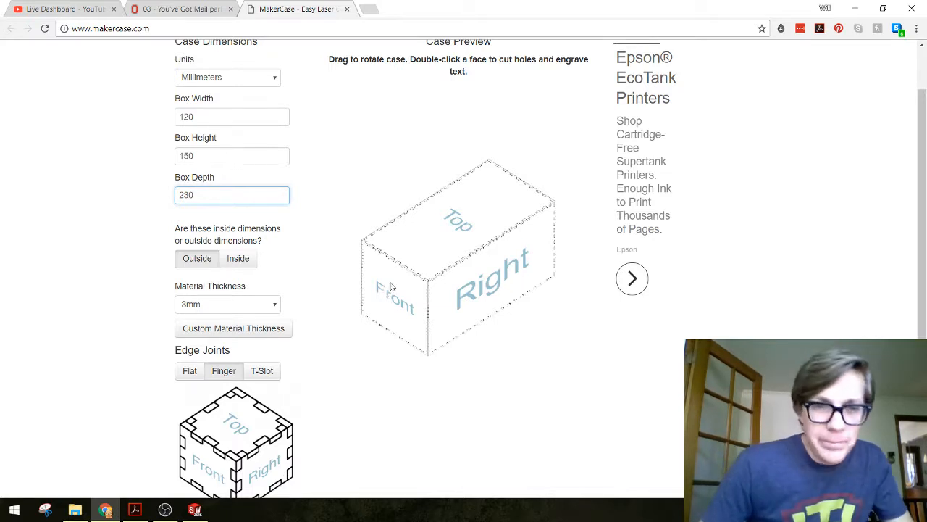
pyautogui.click(238, 259)
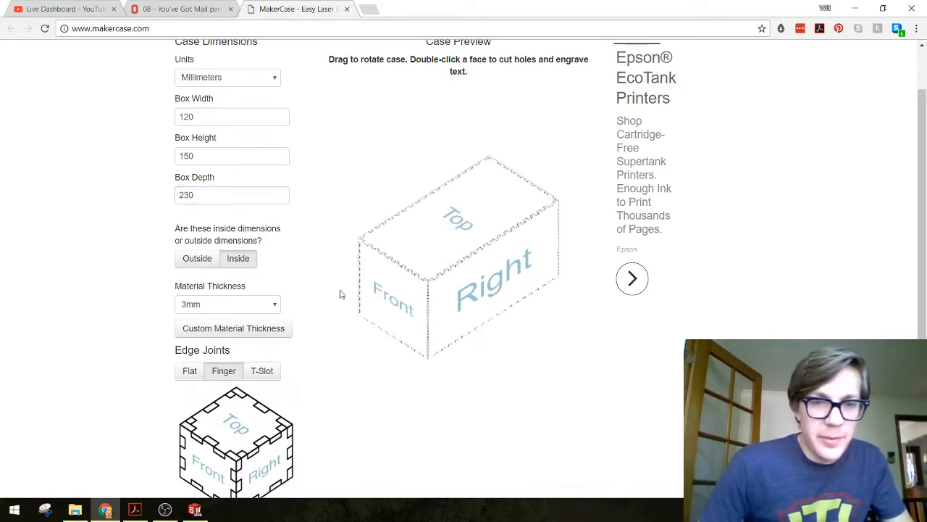
# Add a custom material thickness of 6.35 mm for the finger-jointed box.
pyautogui.scroll(-1, 500, 318)
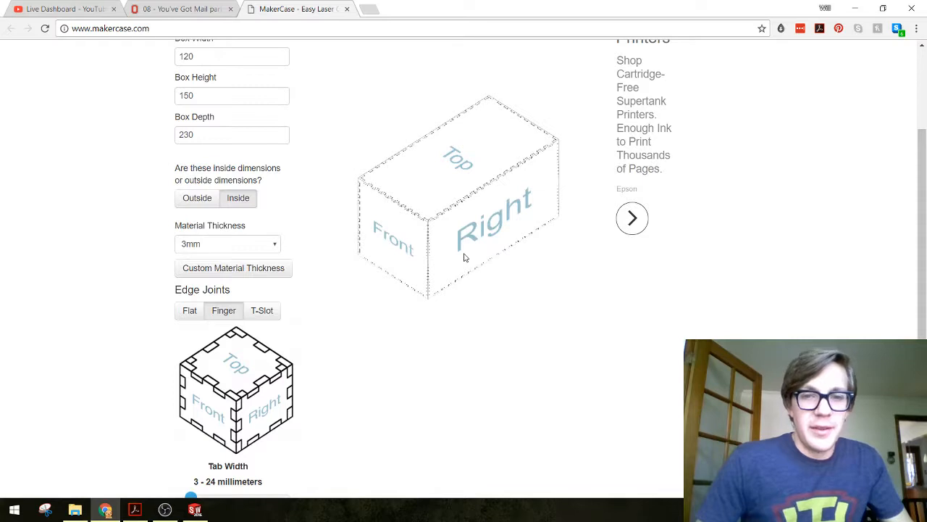
pyautogui.scroll(2, 464, 257)
pyautogui.scroll(-3, 475, 261)
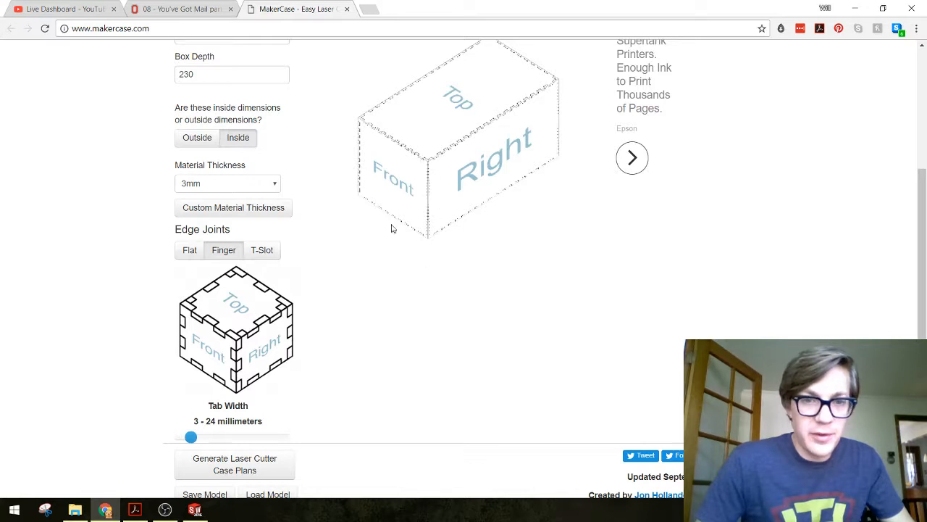
pyautogui.scroll(2, 478, 206)
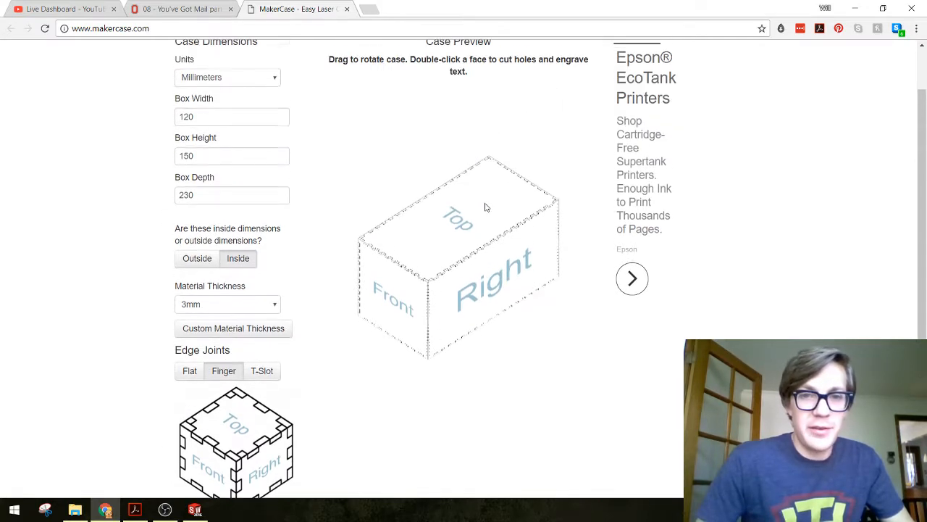
pyautogui.click(273, 304)
pyautogui.click(265, 319)
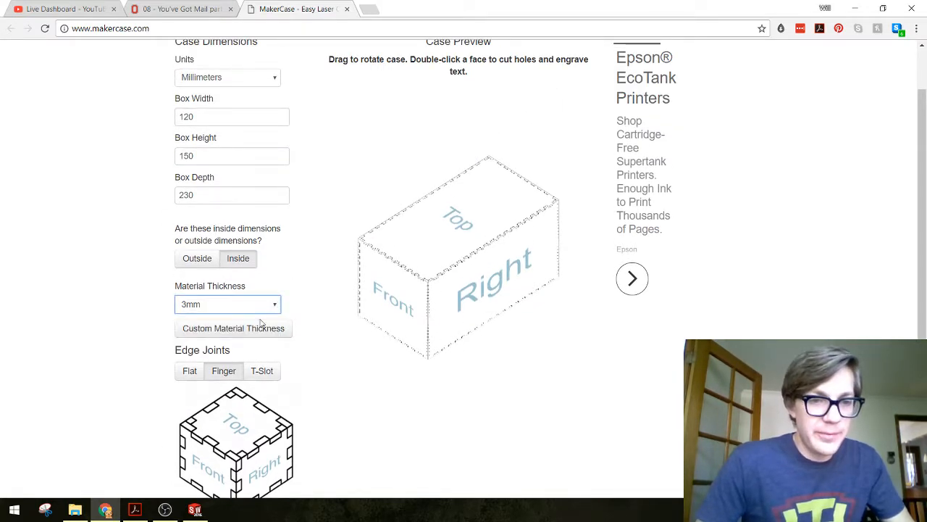
pyautogui.click(249, 333)
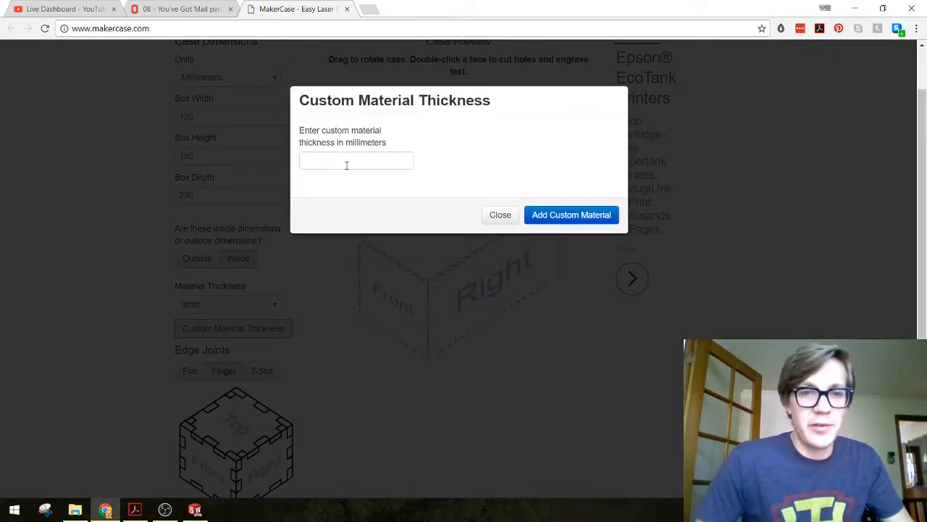
pyautogui.click(347, 164)
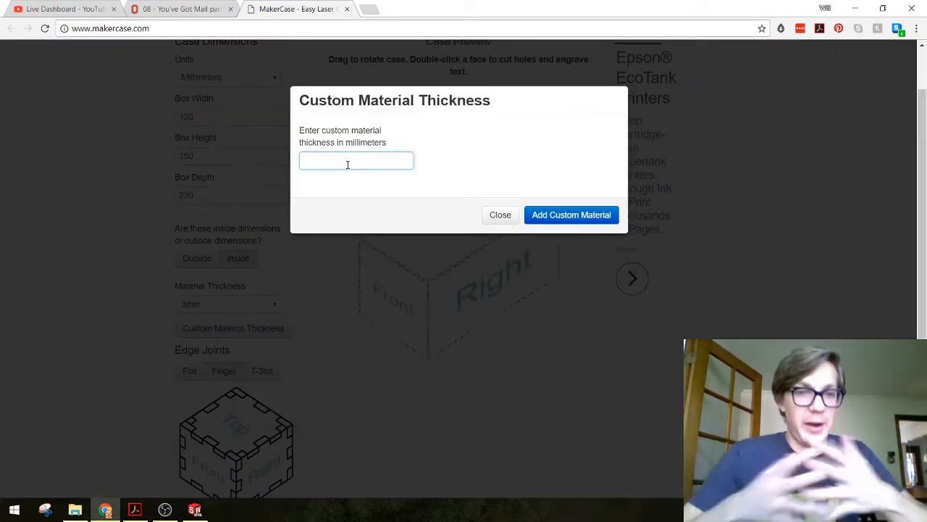
pyautogui.write('6.35')
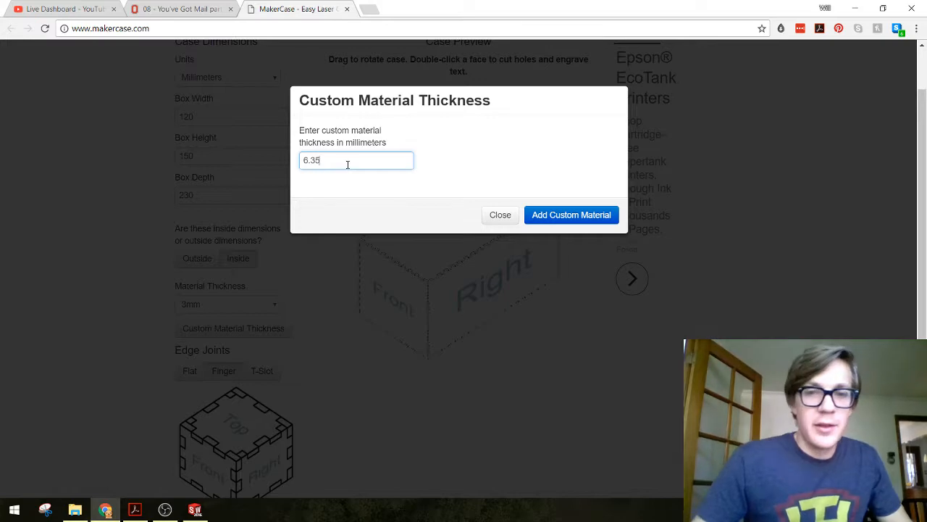
pyautogui.click(534, 215)
# Review the box preview, generate the laser cutter case plans and show their Vector Cutting settings.
pyautogui.scroll(-2, 355, 300)
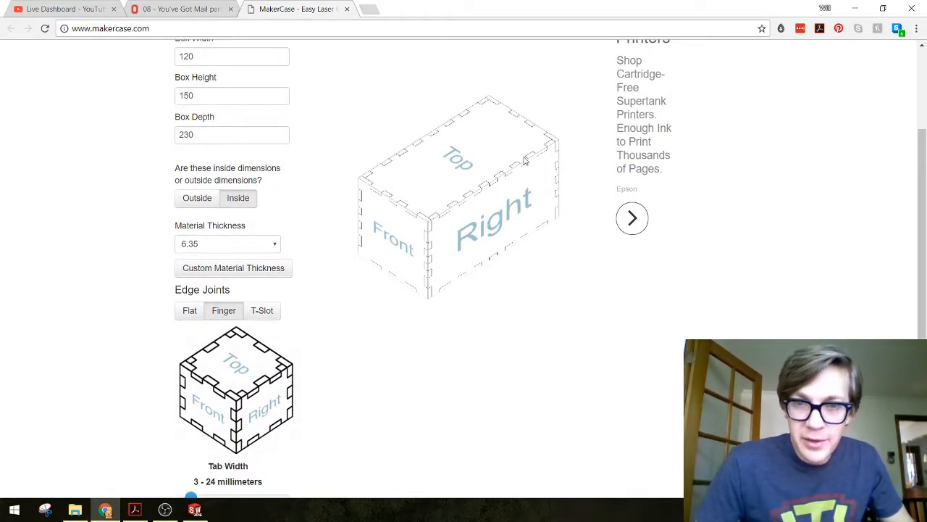
pyautogui.scroll(-3, 399, 308)
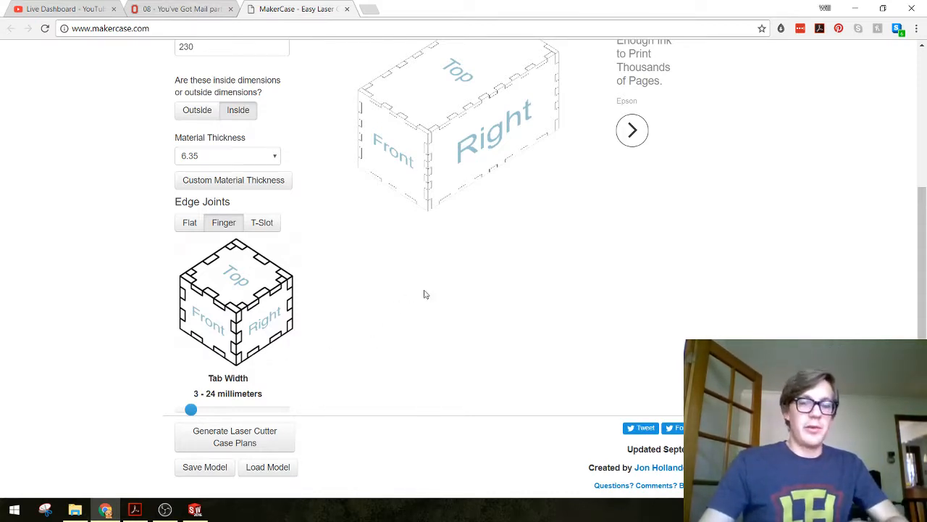
pyautogui.scroll(3, 425, 301)
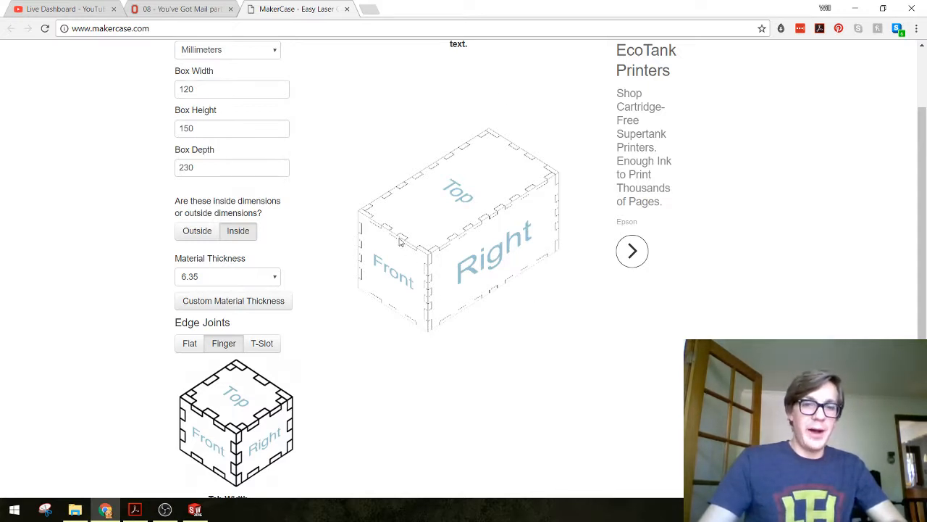
pyautogui.scroll(-2, 406, 358)
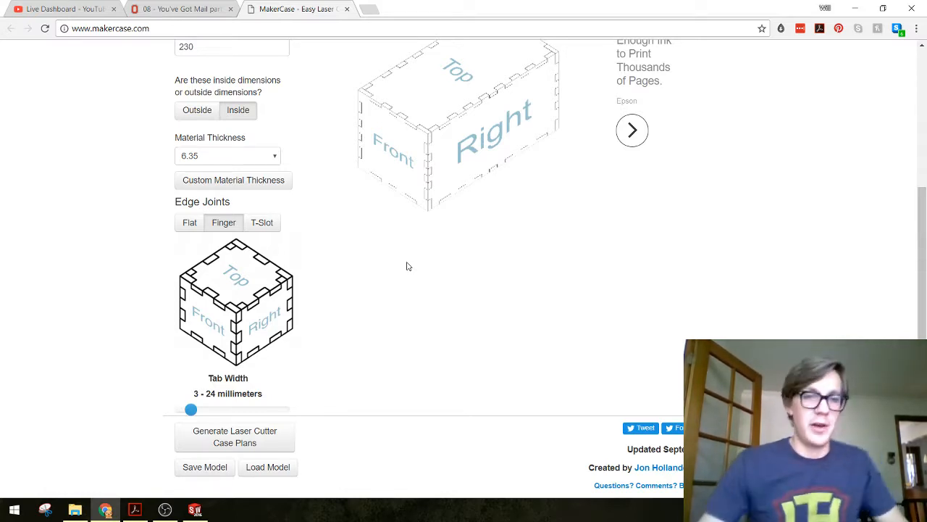
pyautogui.scroll(3, 447, 244)
pyautogui.scroll(-3, 450, 244)
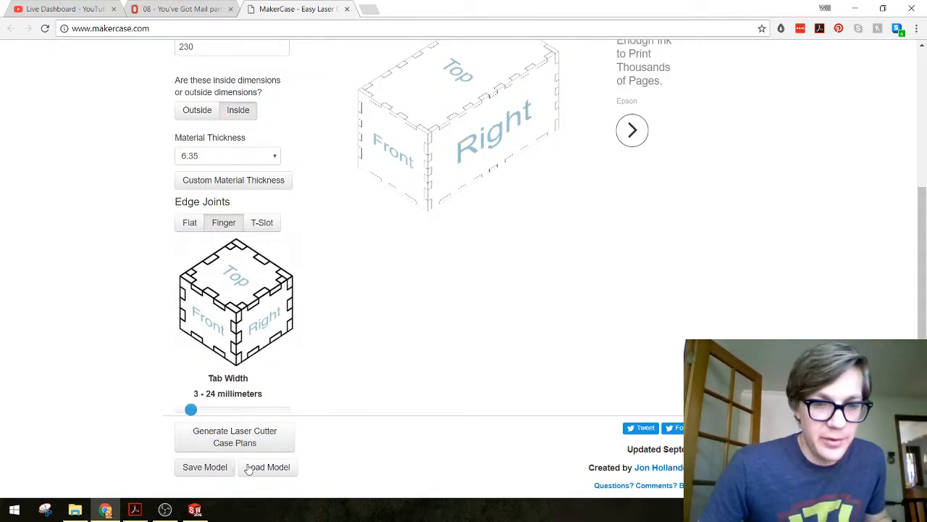
pyautogui.click(244, 437)
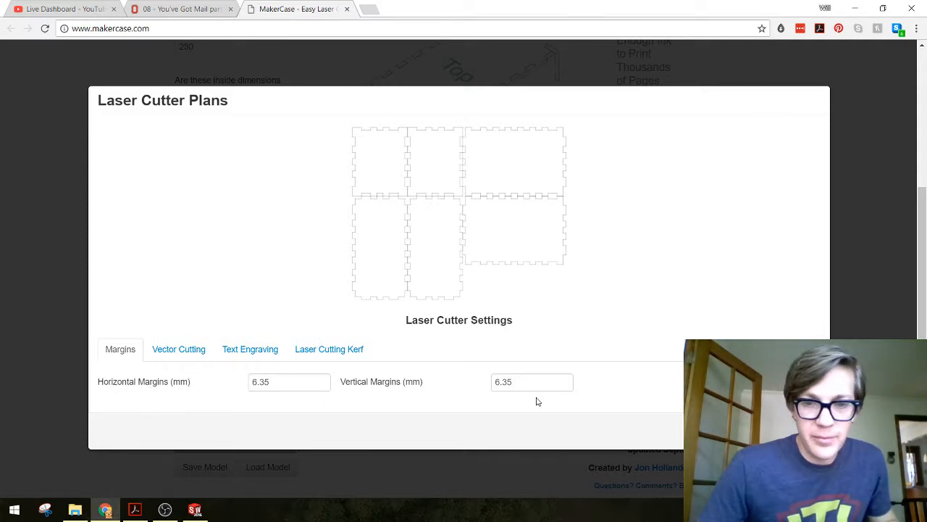
pyautogui.click(177, 353)
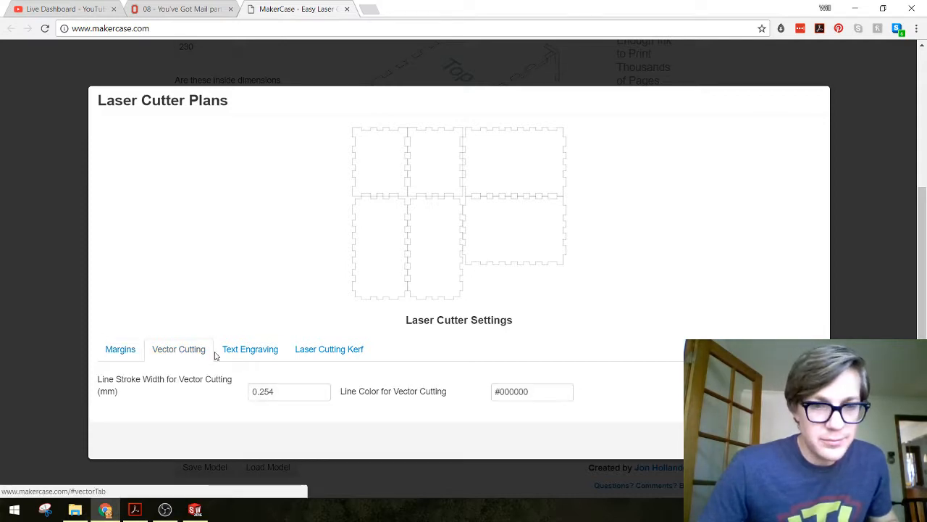
# Examine the Text Engraving, Laser Cutting Kerf and Margins settings of the laser cutter plans.
pyautogui.click(326, 354)
pyautogui.click(257, 352)
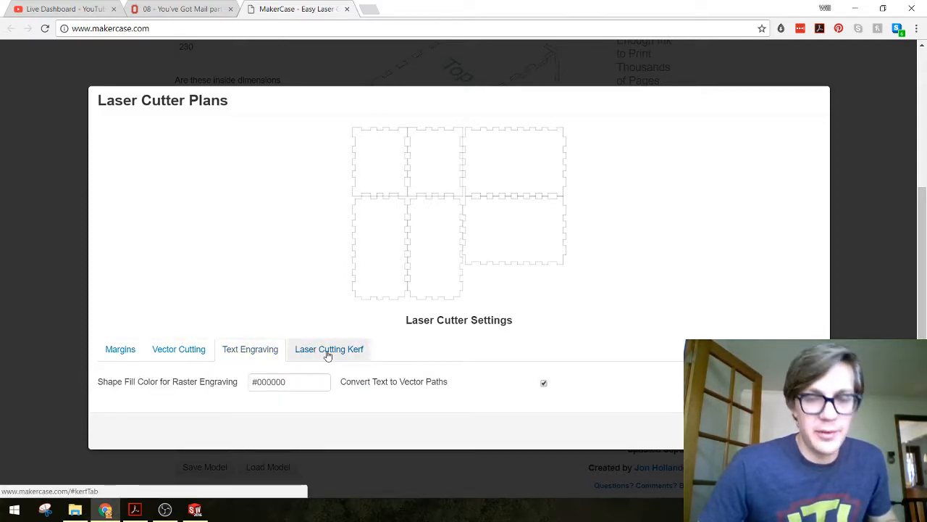
pyautogui.click(328, 355)
pyautogui.click(270, 352)
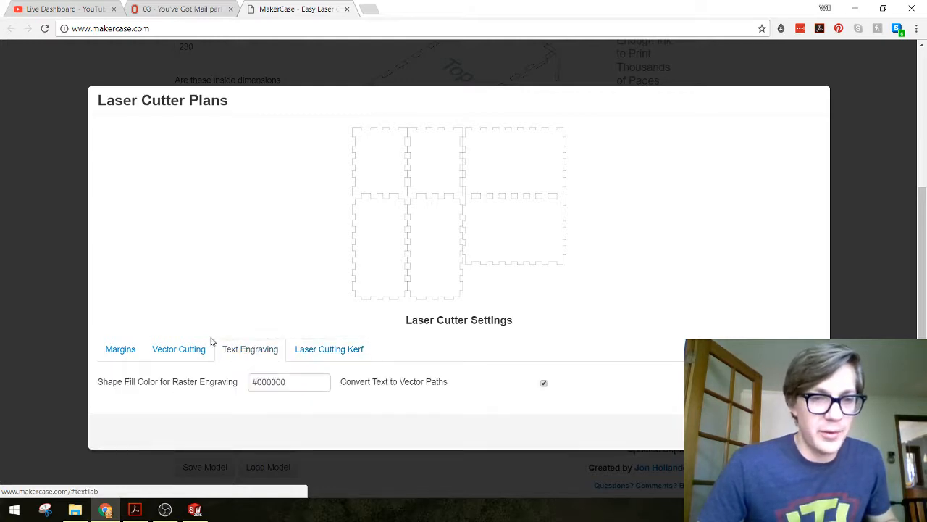
pyautogui.click(123, 353)
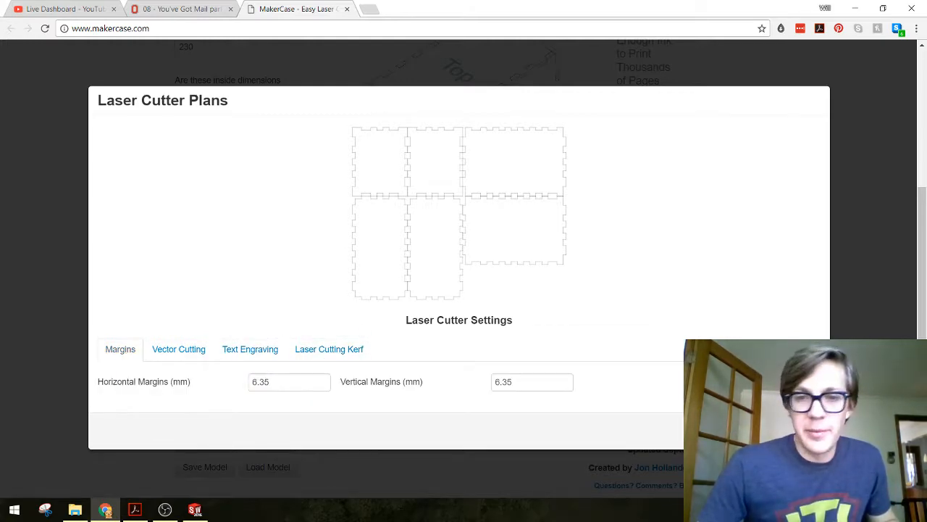
# Download the laser cutter plans as an SVG named caseplans_v2 into the Lesson 08 - Demo C folder.
pyautogui.click(781, 432)
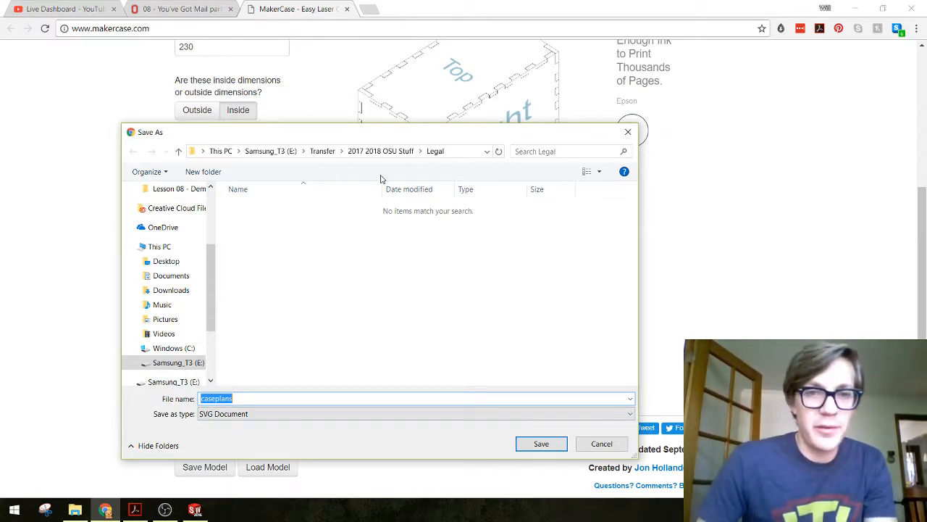
pyautogui.click(381, 151)
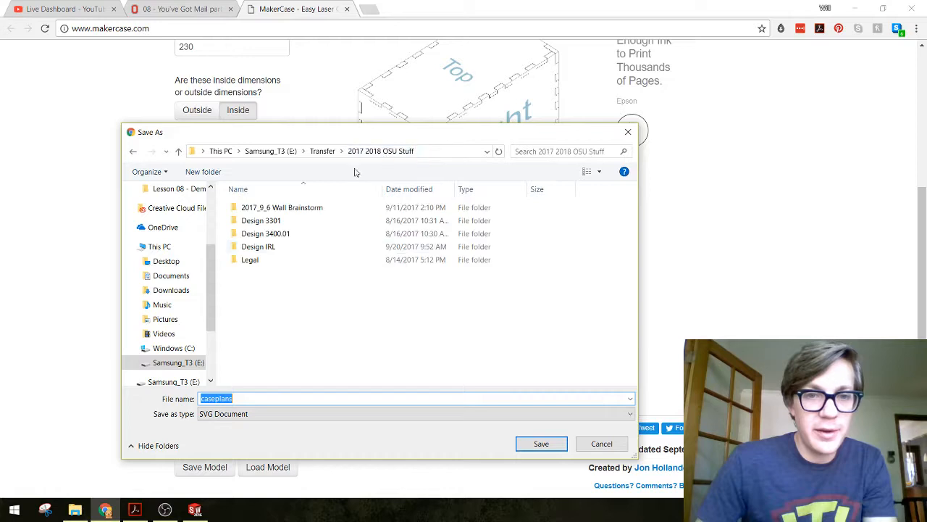
pyautogui.doubleClick(292, 234)
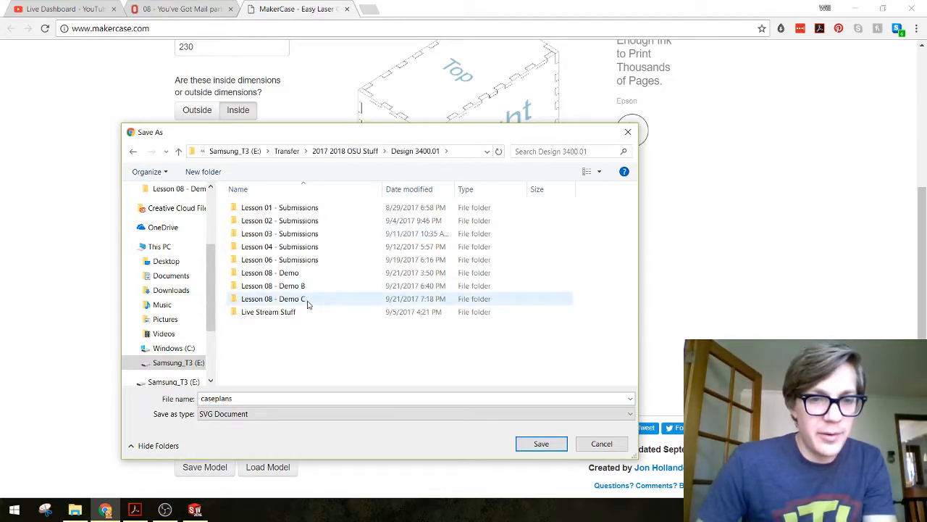
pyautogui.doubleClick(307, 302)
pyautogui.doubleClick(245, 400)
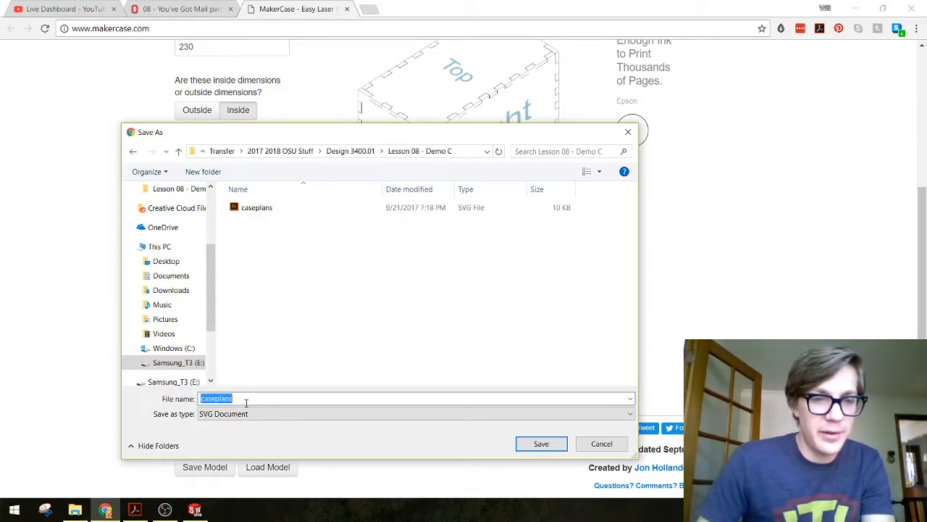
pyautogui.click(247, 399)
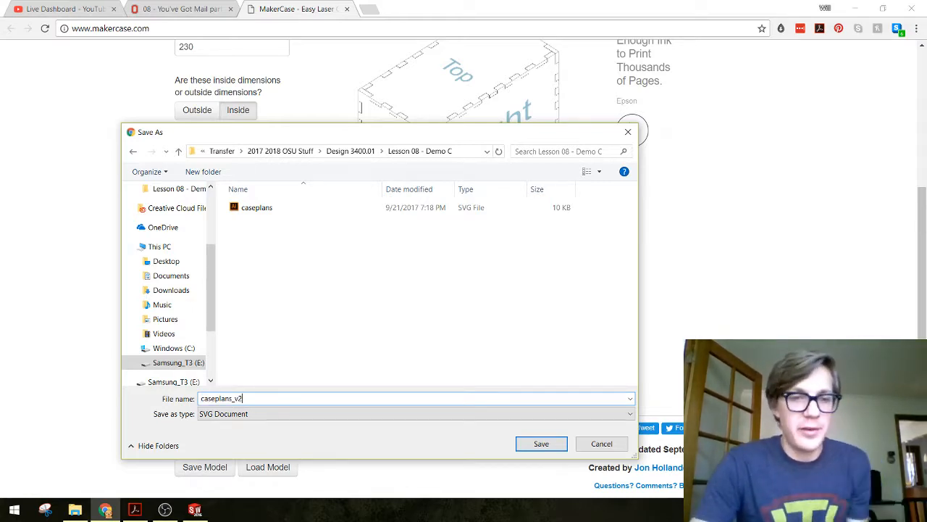
pyautogui.press('Return')
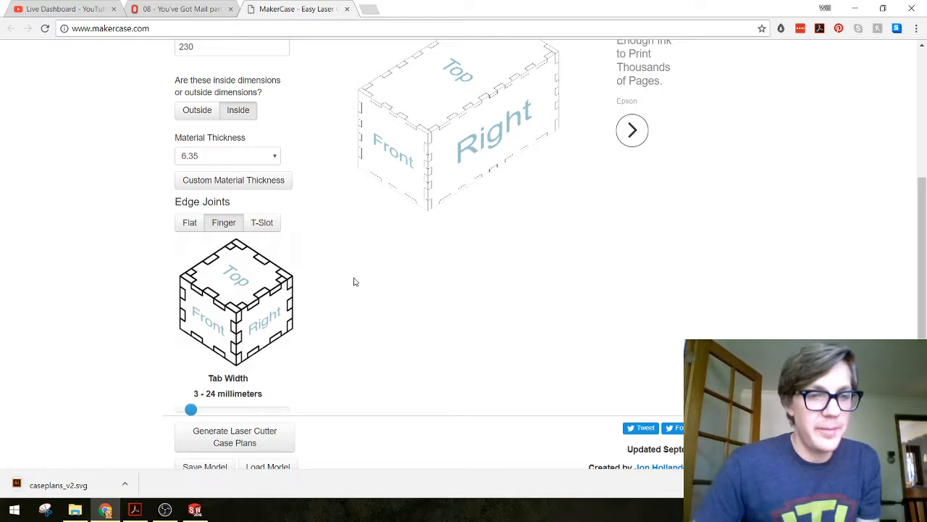
# Open the caseplans_v2 SVG file from the Lesson 08 - Demo C folder in Illustrator.
pyautogui.click(81, 513)
pyautogui.click(419, 88)
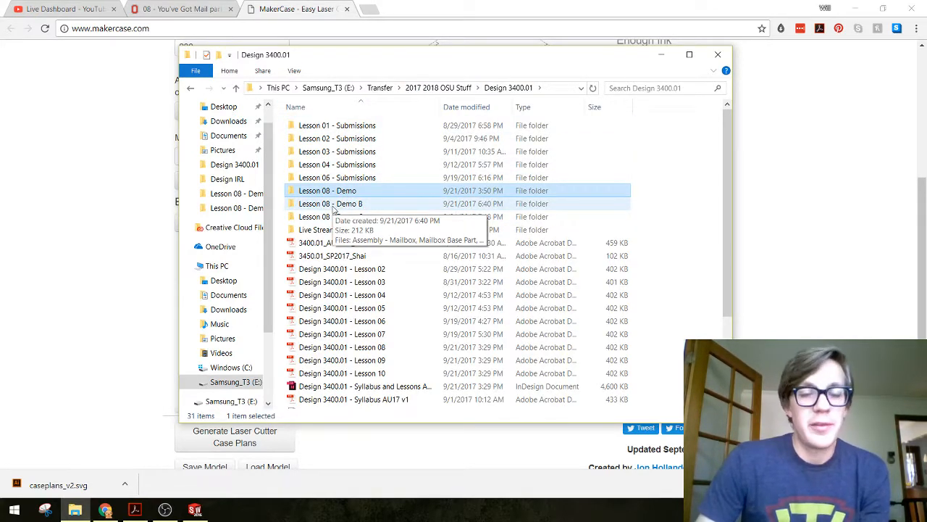
pyautogui.doubleClick(326, 218)
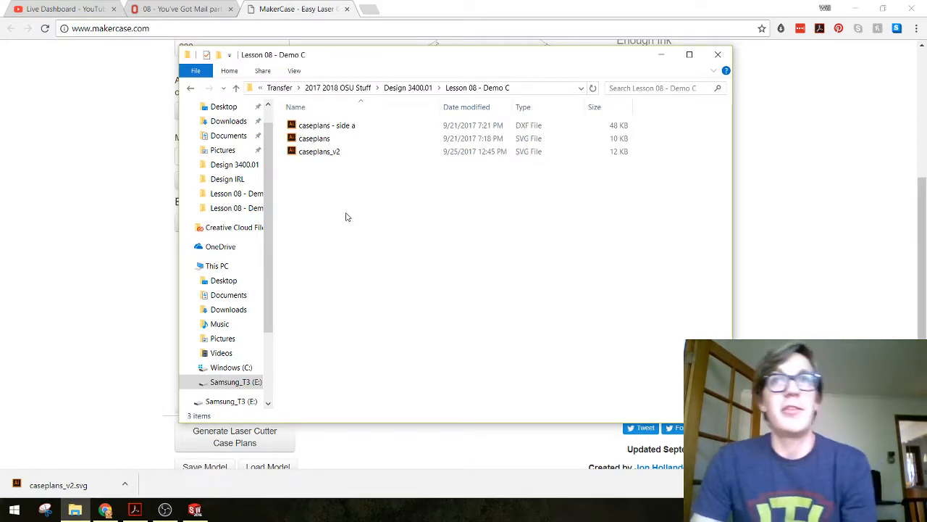
pyautogui.click(325, 156)
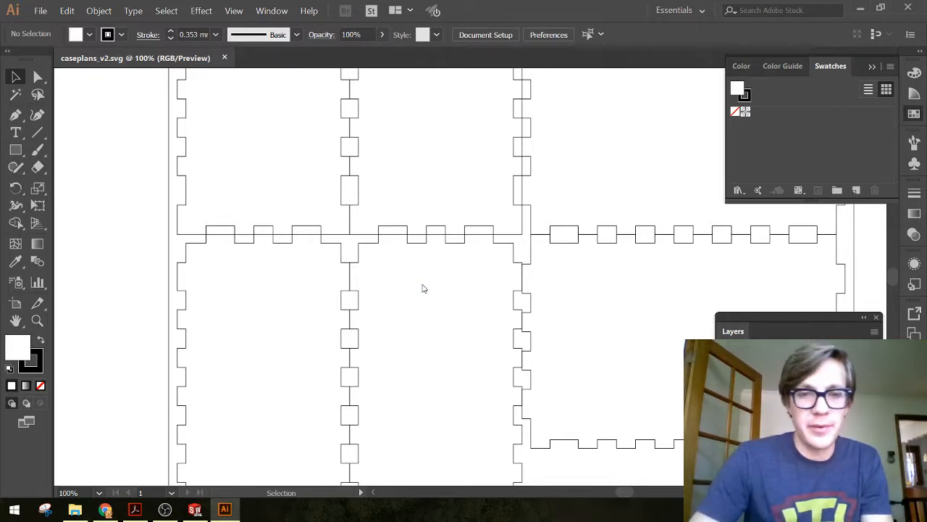
# Delete every finger-jointed panel except the upper-left one on the artboard.
pyautogui.hotkey('ctrl', '-')
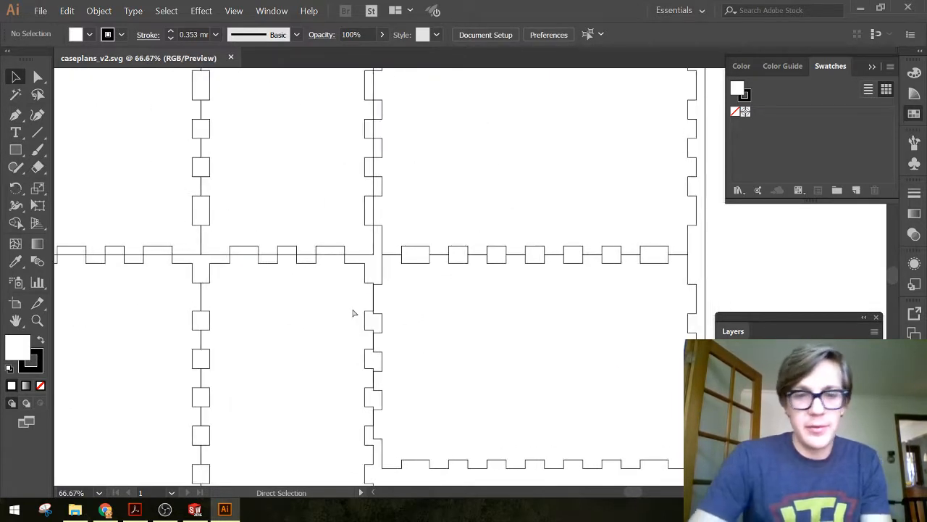
pyautogui.hotkey('ctrl', '-')
pyautogui.hotkey('ctrl', '+')
pyautogui.scroll(-1, 273, 171)
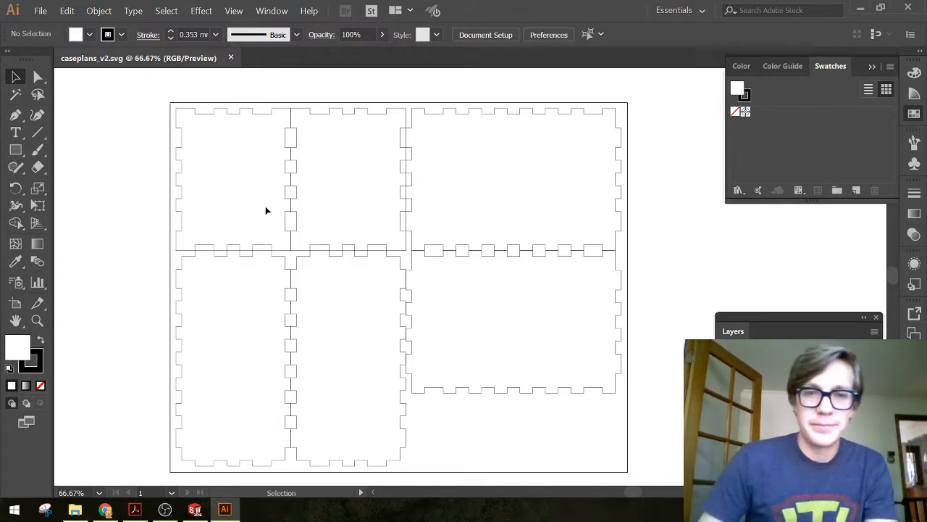
pyautogui.moveTo(133, 269); pyautogui.dragTo(563, 430)
pyautogui.keyDown('shift'); pyautogui.moveTo(347, 75); pyautogui.dragTo(536, 209); pyautogui.keyUp('shift')
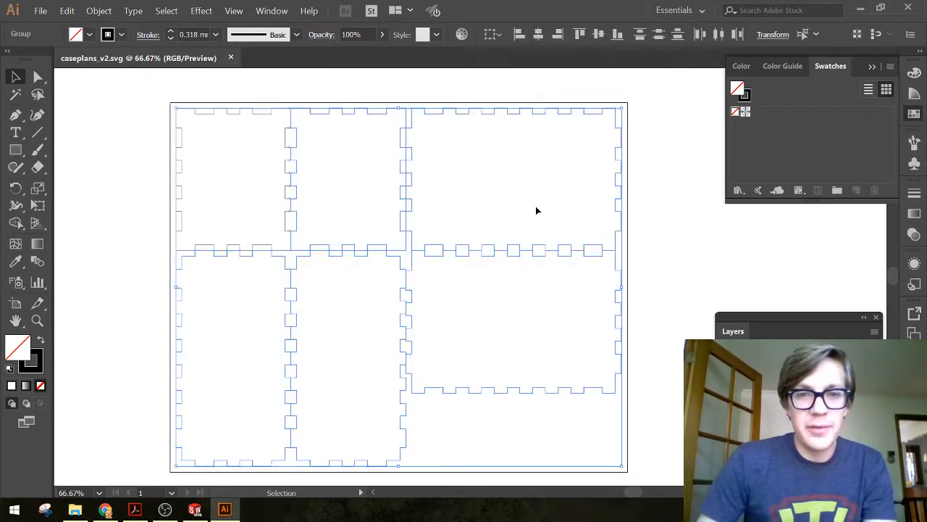
pyautogui.press('Delete')
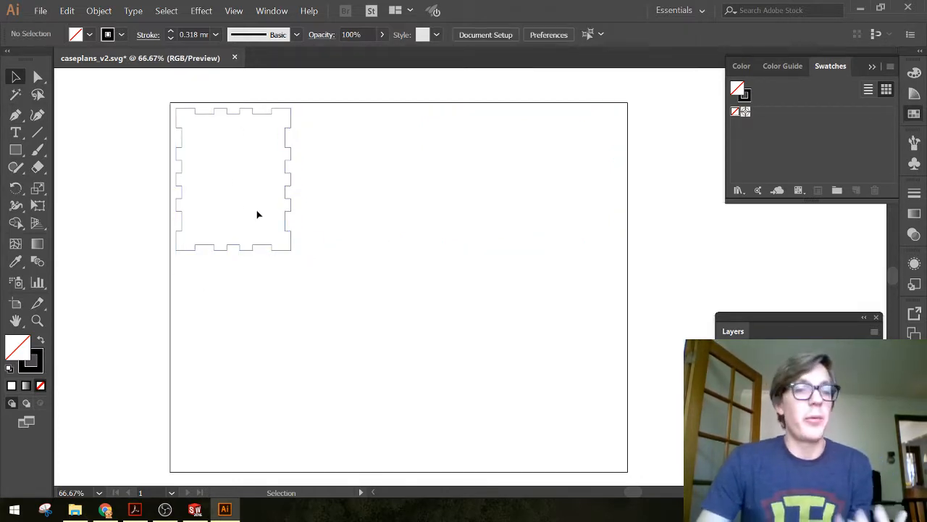
pyautogui.click(41, 11)
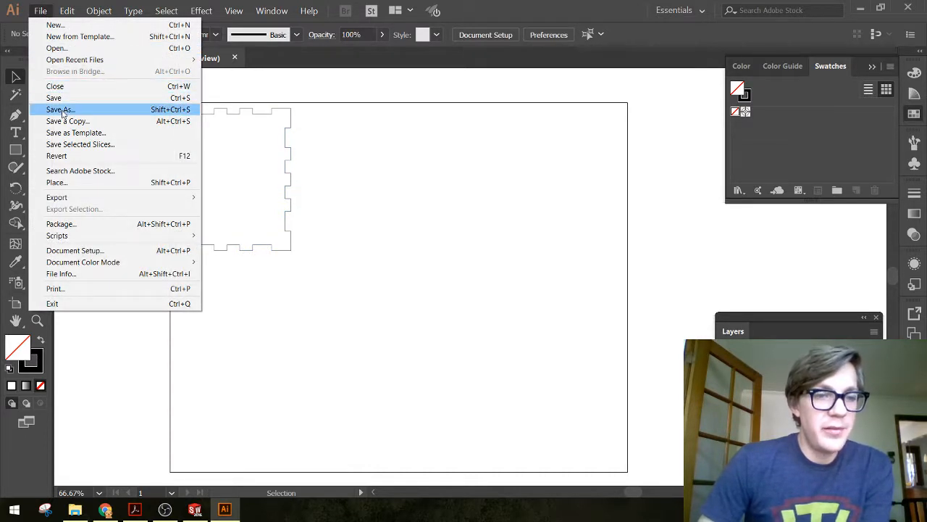
pyautogui.moveTo(161, 198)
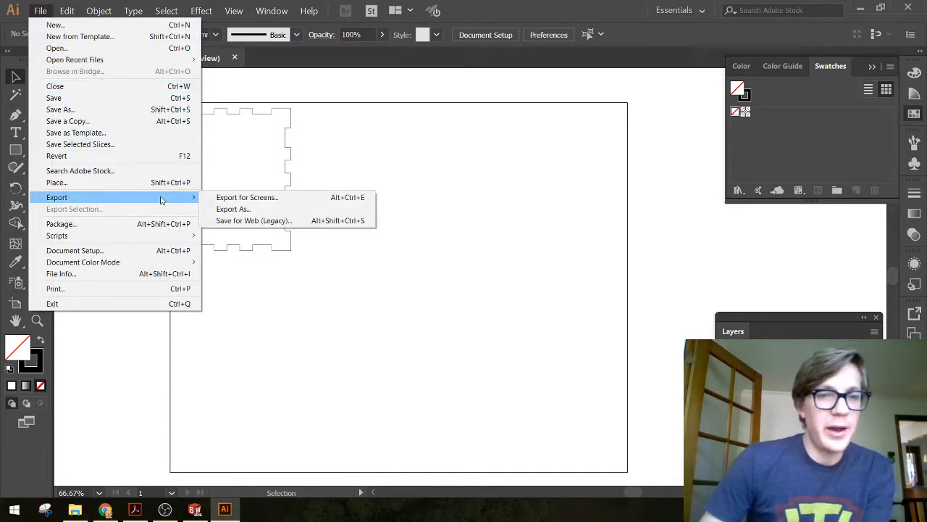
pyautogui.click(289, 130)
pyautogui.click(286, 150)
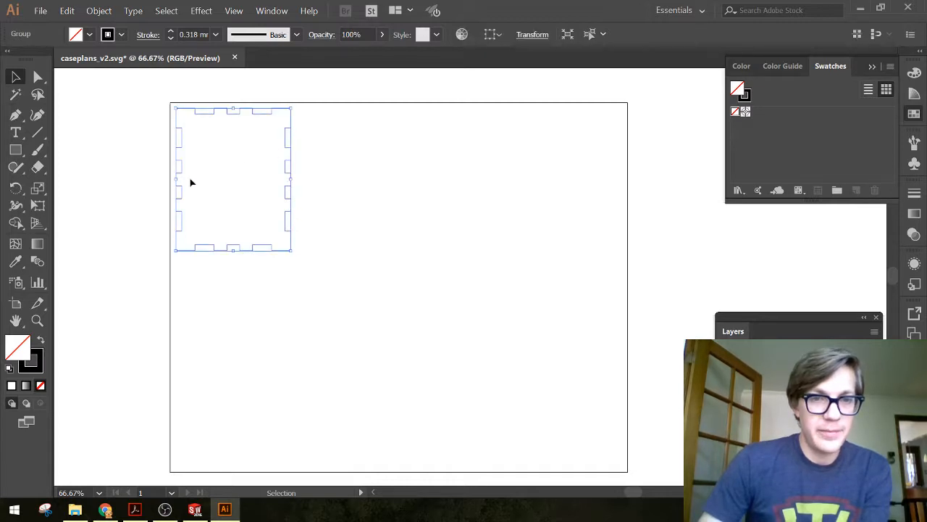
pyautogui.click(121, 197)
# Start exporting the single panel as an AutoCAD Interchange File (DXF) named caseplans_v2 in the Lesson 08 - Demo C folder.
pyautogui.click(41, 11)
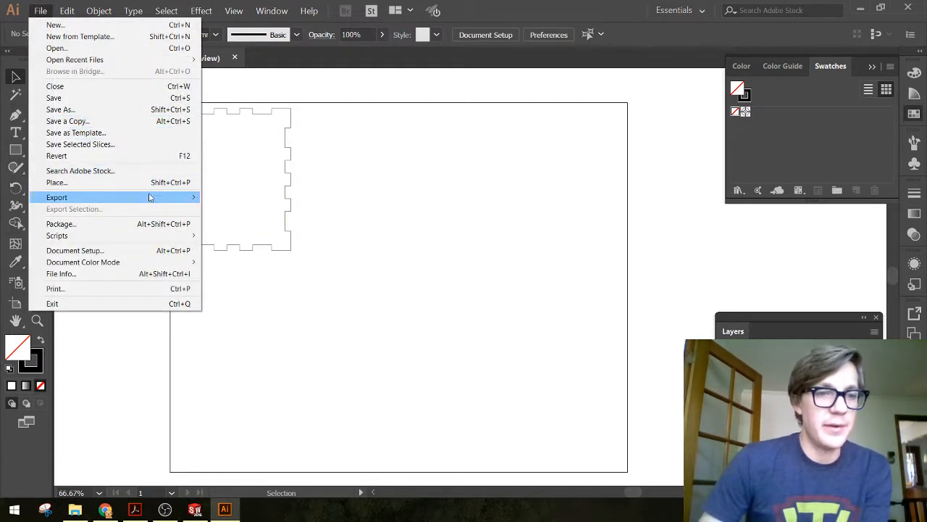
pyautogui.moveTo(150, 197)
pyautogui.click(240, 209)
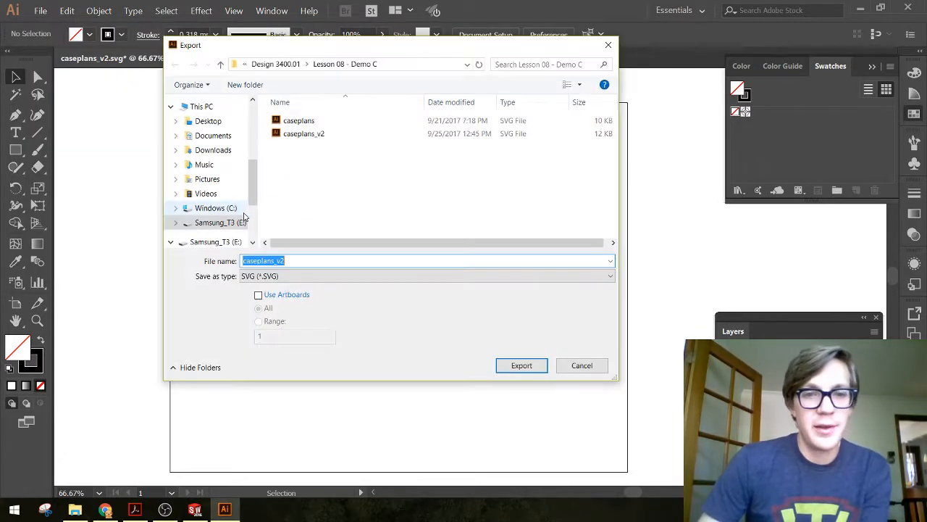
pyautogui.click(354, 280)
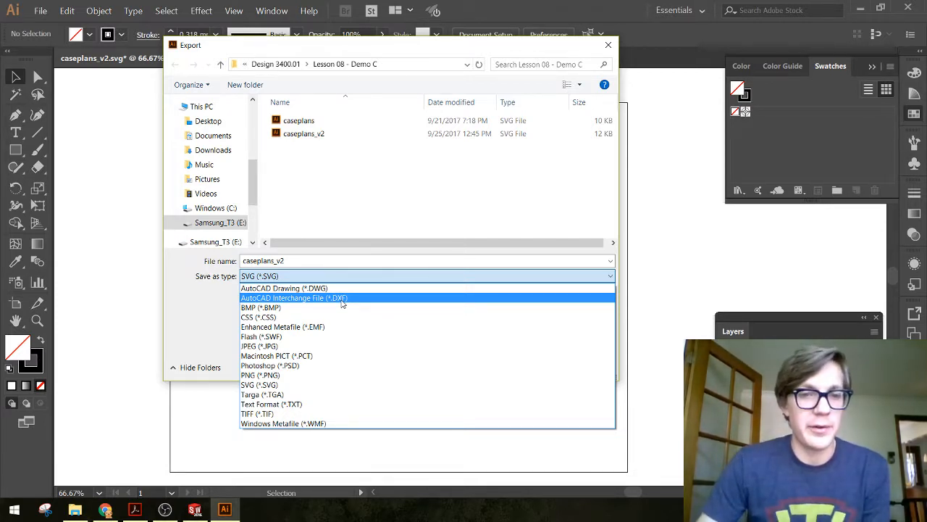
pyautogui.click(342, 298)
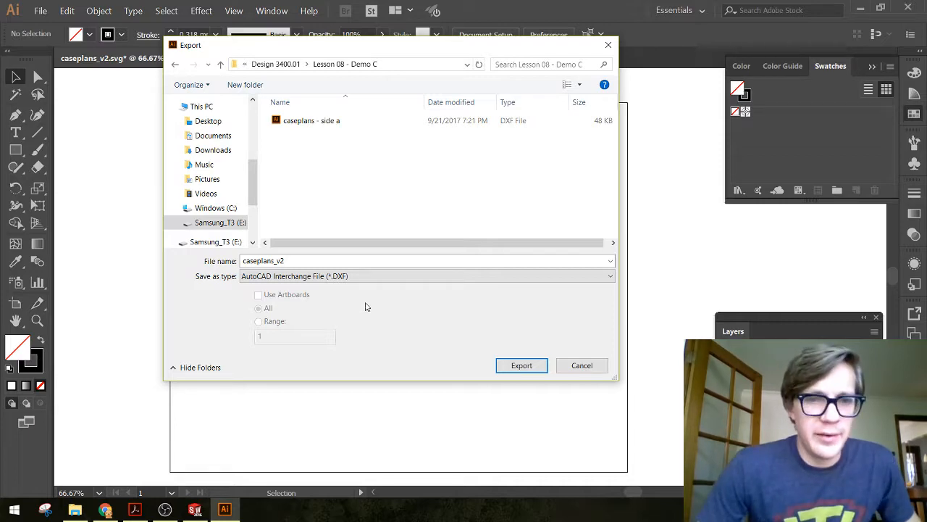
pyautogui.click(531, 368)
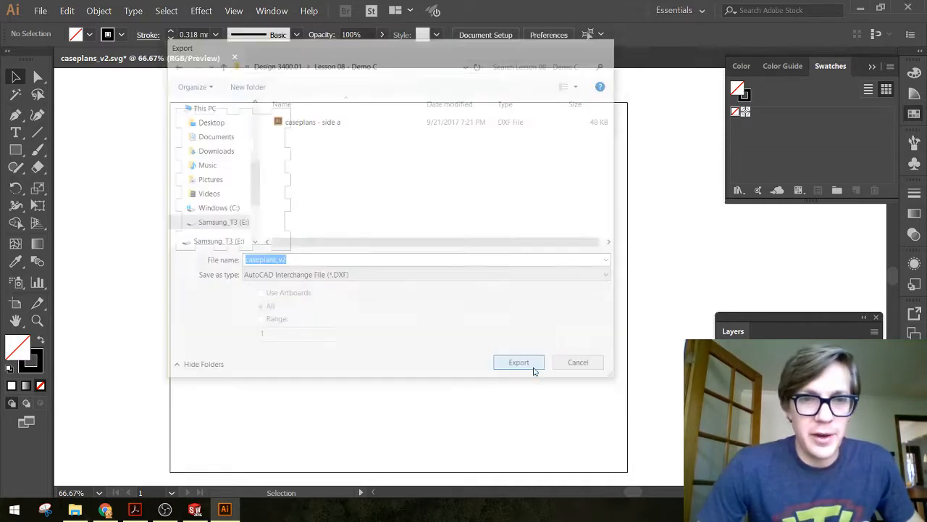
# Set the DXF artwork scale to 1 millimeter = 1 unit and complete the export.
pyautogui.moveTo(131, 10); pyautogui.dragTo(316, 48)
pyautogui.click(352, 130)
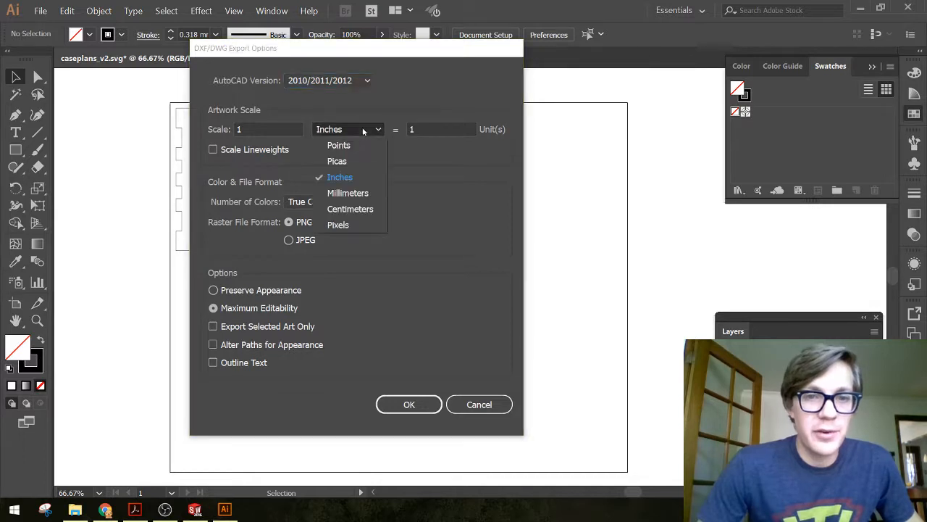
pyautogui.click(359, 195)
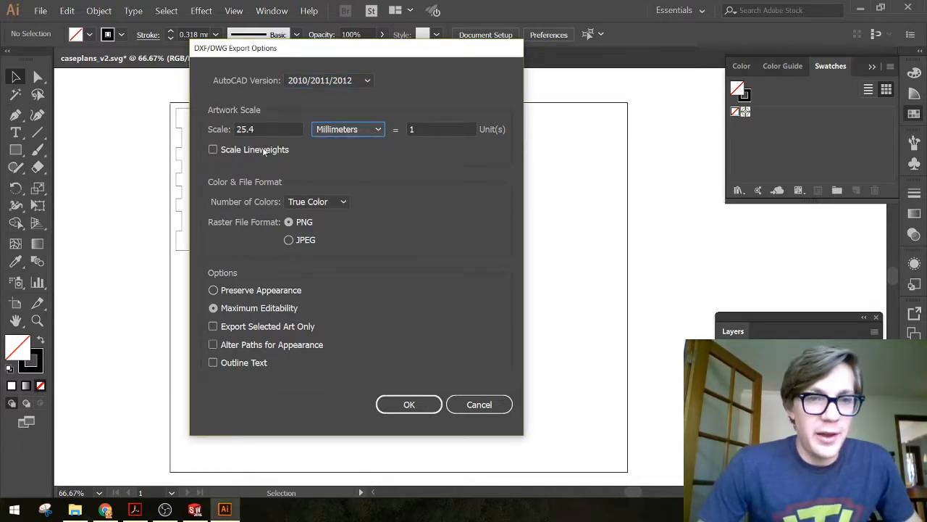
pyautogui.moveTo(266, 125); pyautogui.dragTo(204, 123)
pyautogui.write('1')
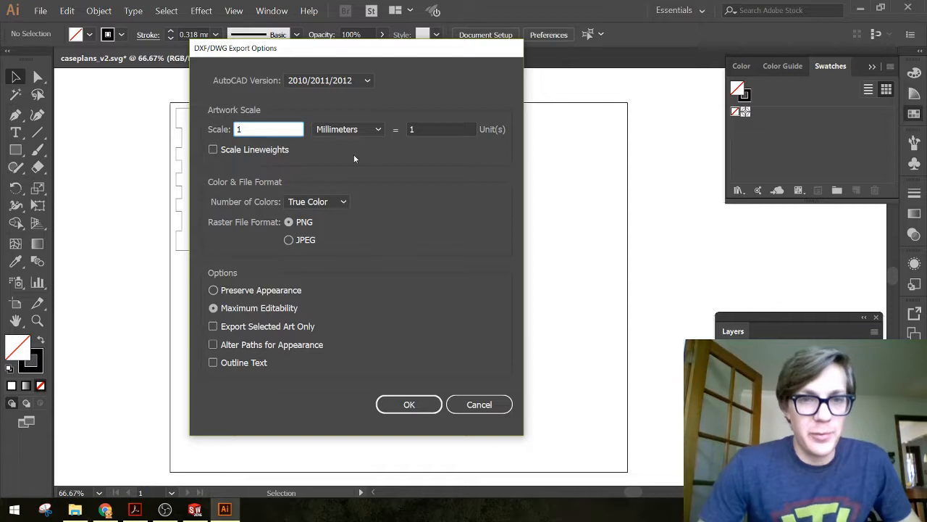
pyautogui.click(437, 130)
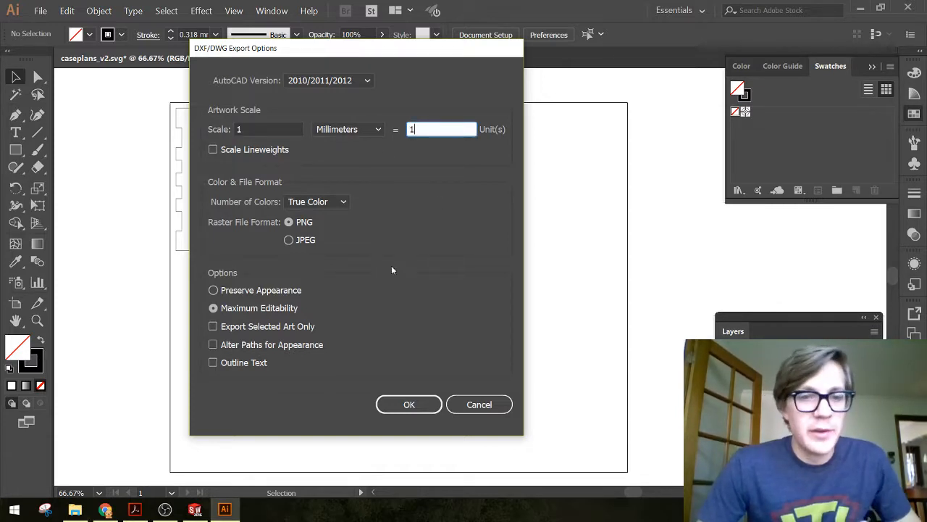
pyautogui.click(401, 405)
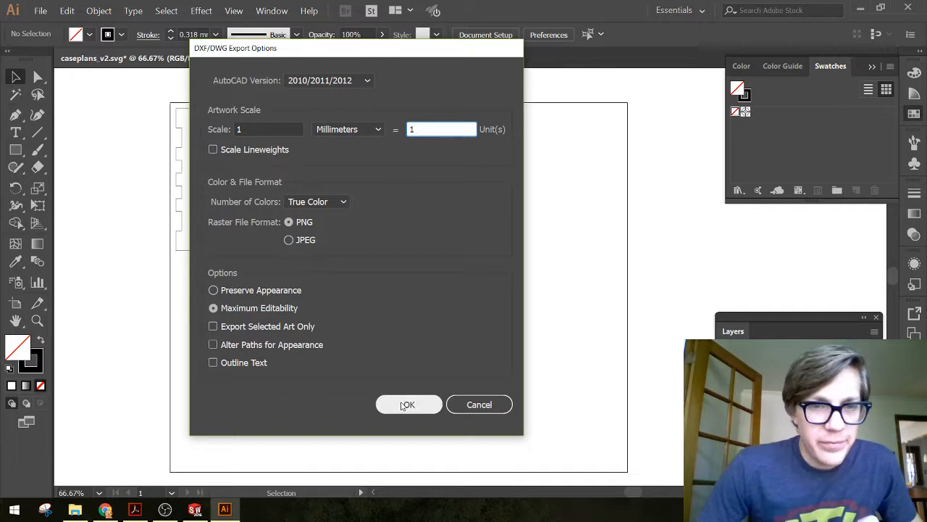
pyautogui.click(404, 405)
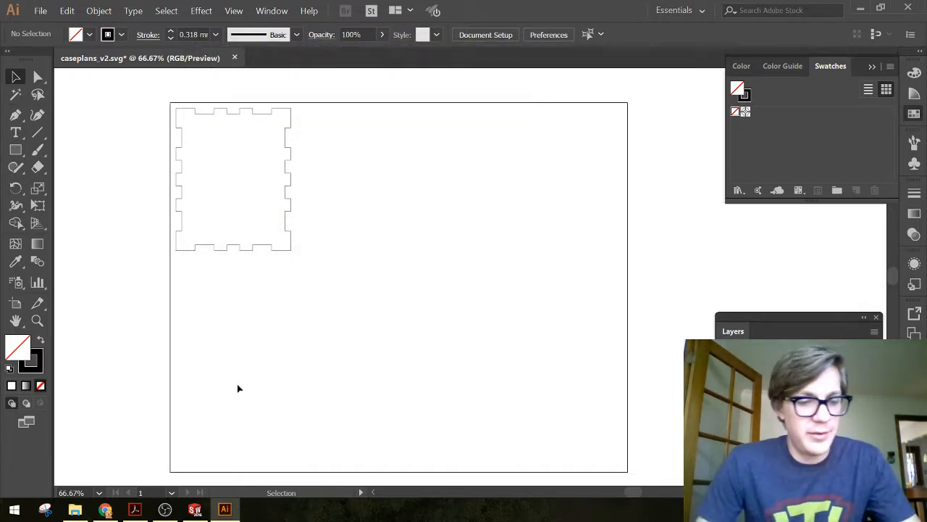
# Undo the deletion of the other box panels and clear the selection.
pyautogui.press('a')
pyautogui.hotkey('ctrl', 'z')
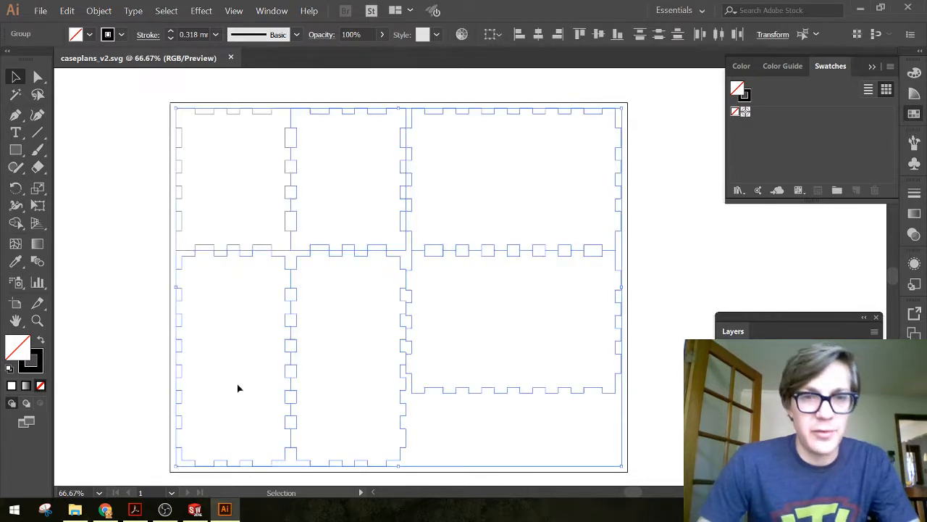
pyautogui.click(130, 258)
pyautogui.moveTo(133, 98); pyautogui.dragTo(596, 436)
pyautogui.click(644, 255)
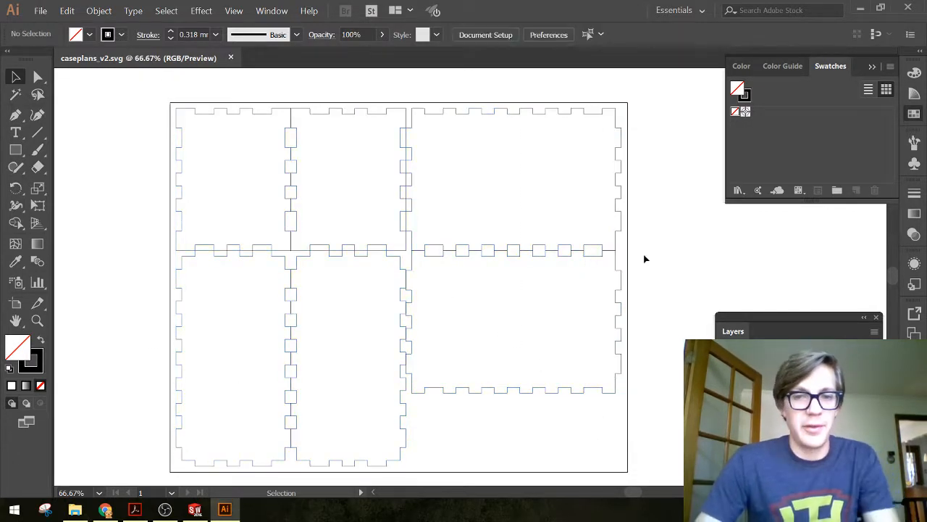
# Rename the exported caseplans_v2 DXF file in the Lesson 08 - Demo C folder as caseplans_v2-side.
pyautogui.click(74, 510)
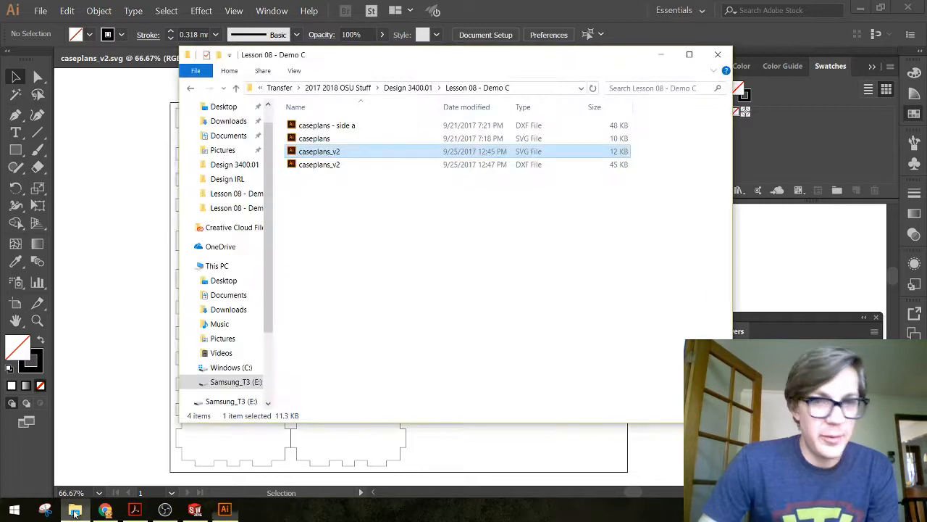
pyautogui.click(428, 230)
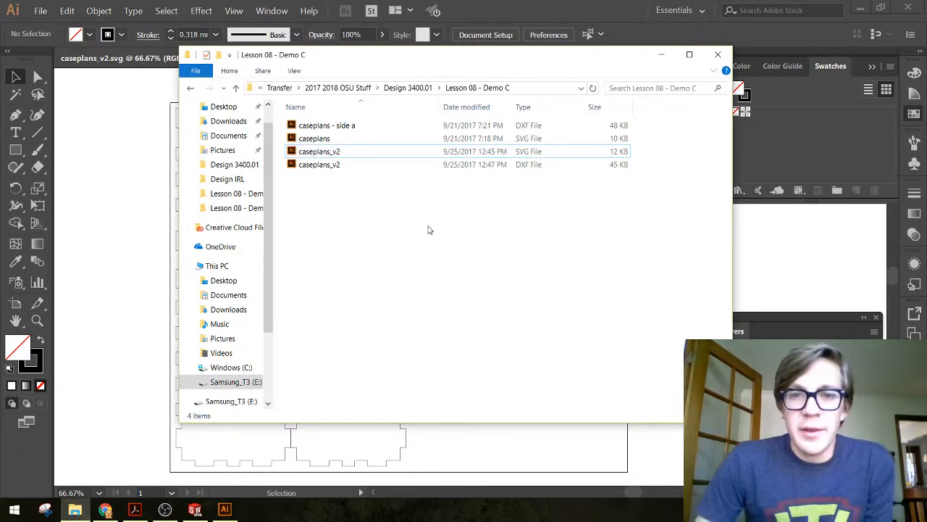
pyautogui.click(324, 165)
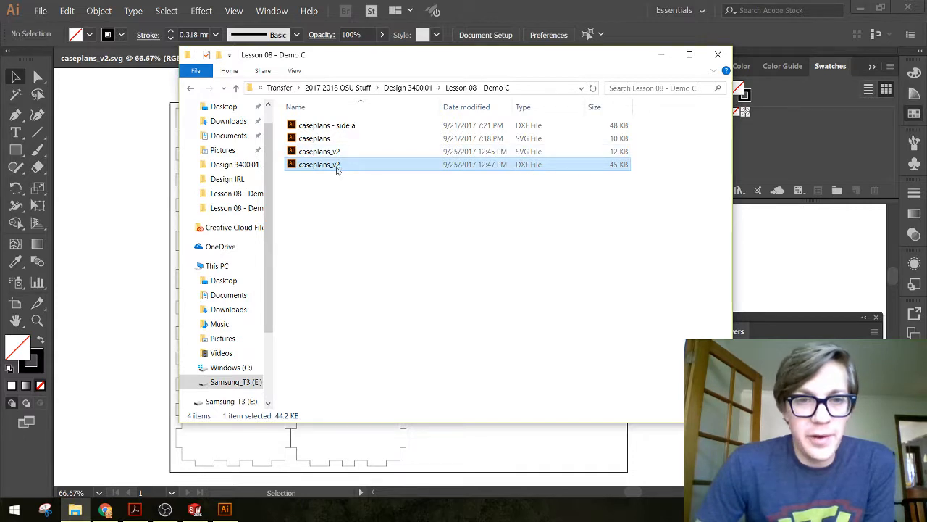
pyautogui.click(343, 165)
pyautogui.write('-')
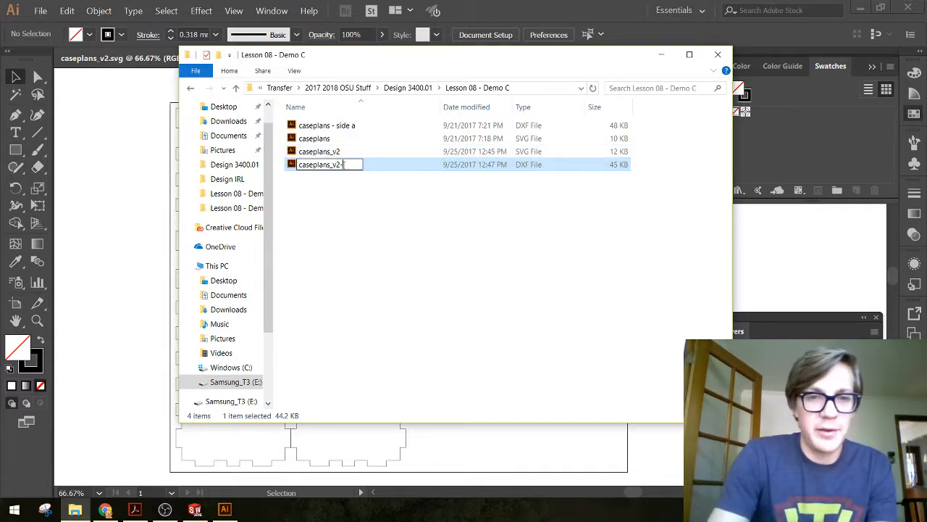
pyautogui.write('side')
pyautogui.press('Return')
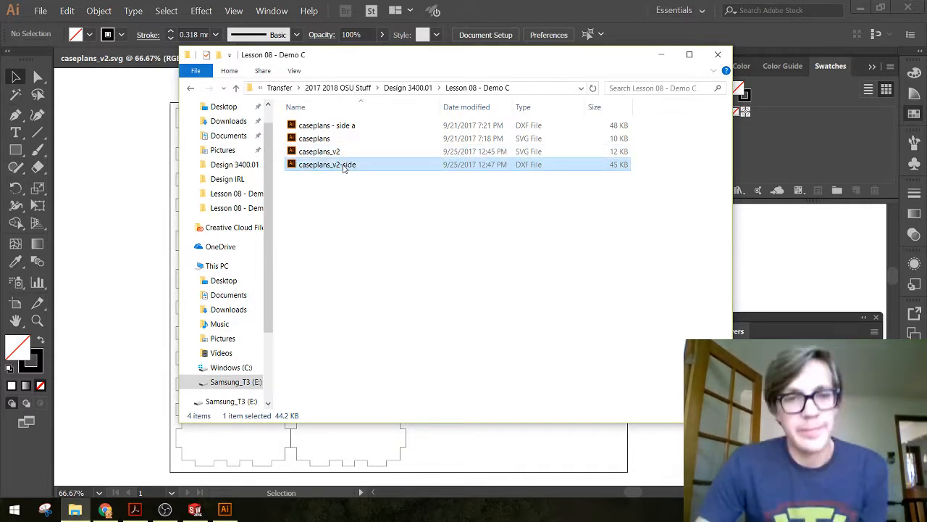
pyautogui.click(344, 196)
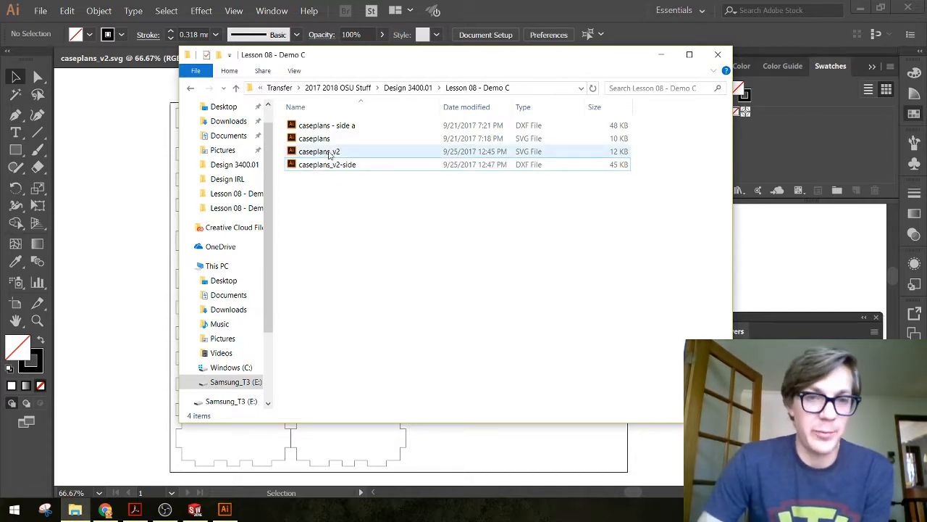
pyautogui.click(166, 296)
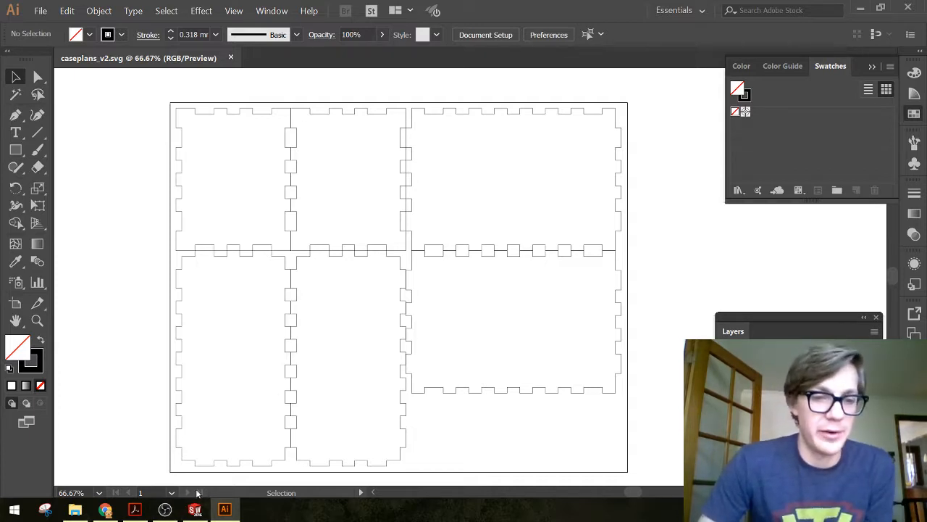
# Switch to SOLIDWORKS and create a new part document.
pyautogui.click(196, 510)
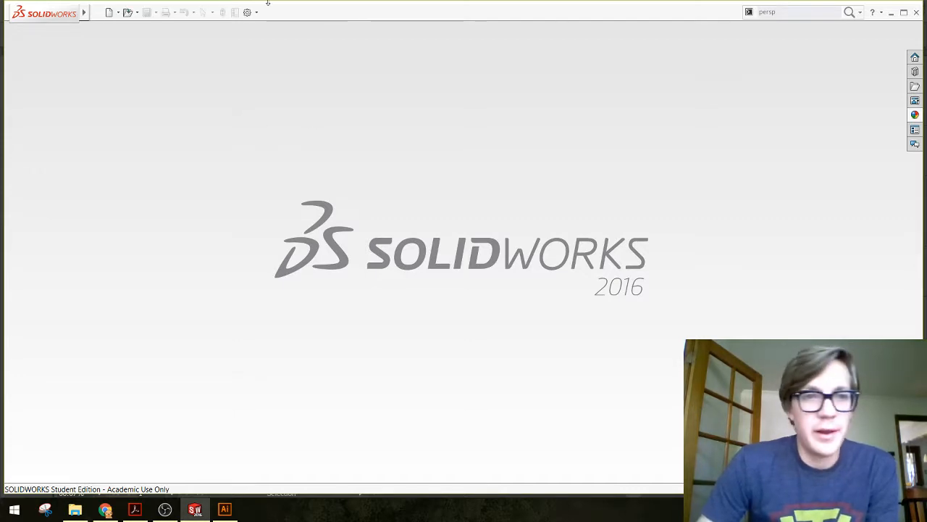
pyautogui.click(108, 13)
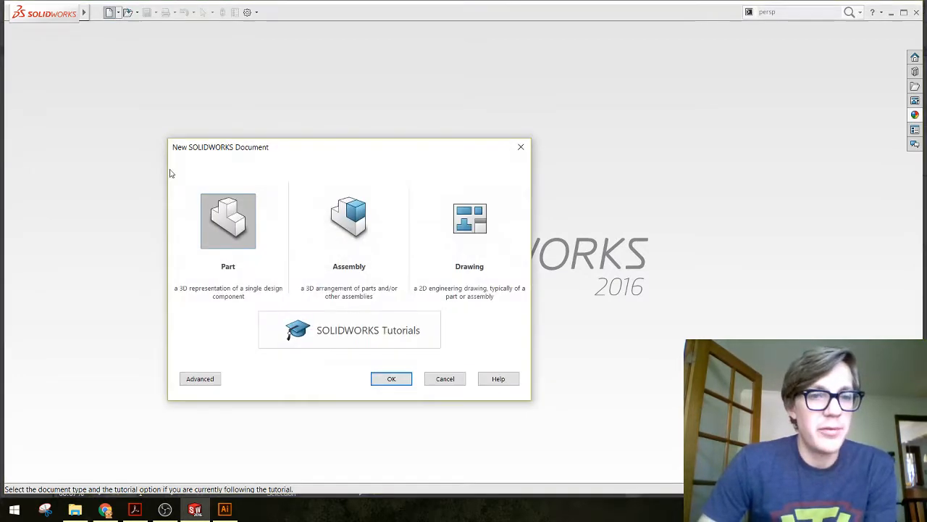
pyautogui.click(403, 379)
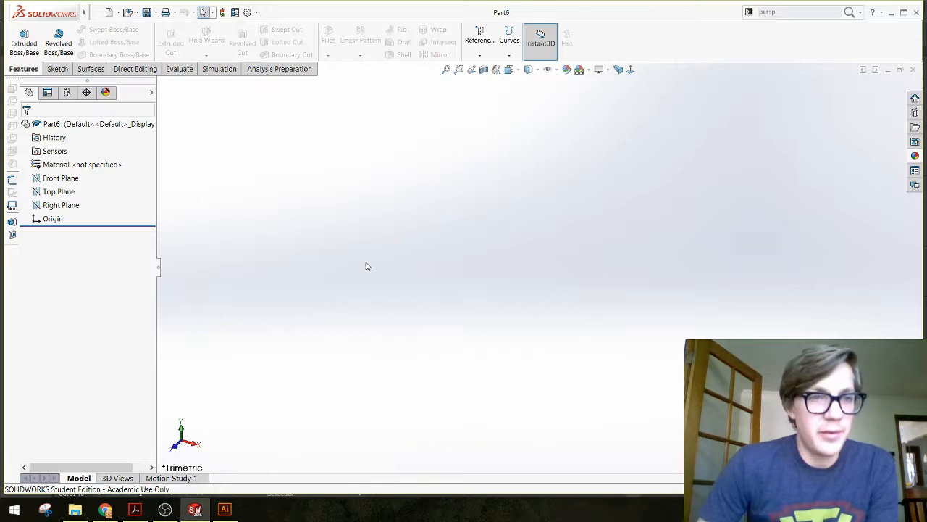
pyautogui.click(58, 179)
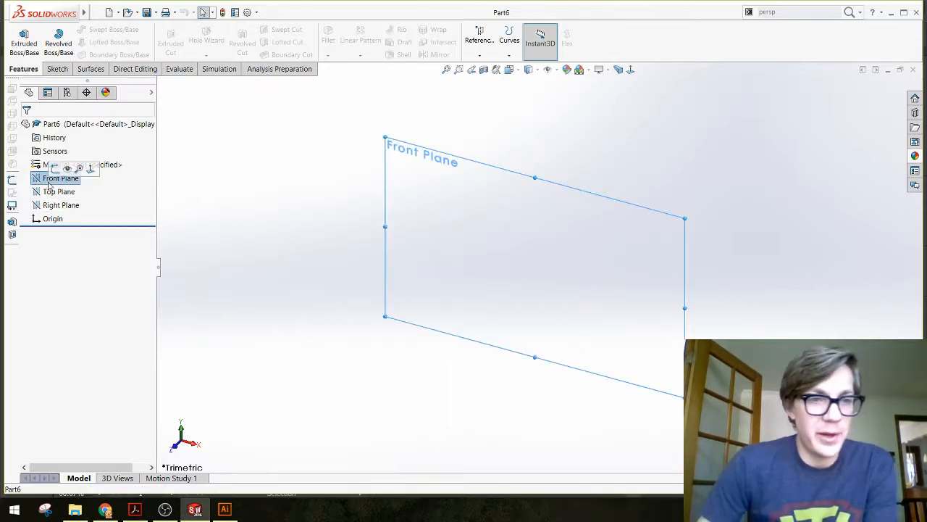
pyautogui.moveTo(106, 15)
pyautogui.click(159, 13)
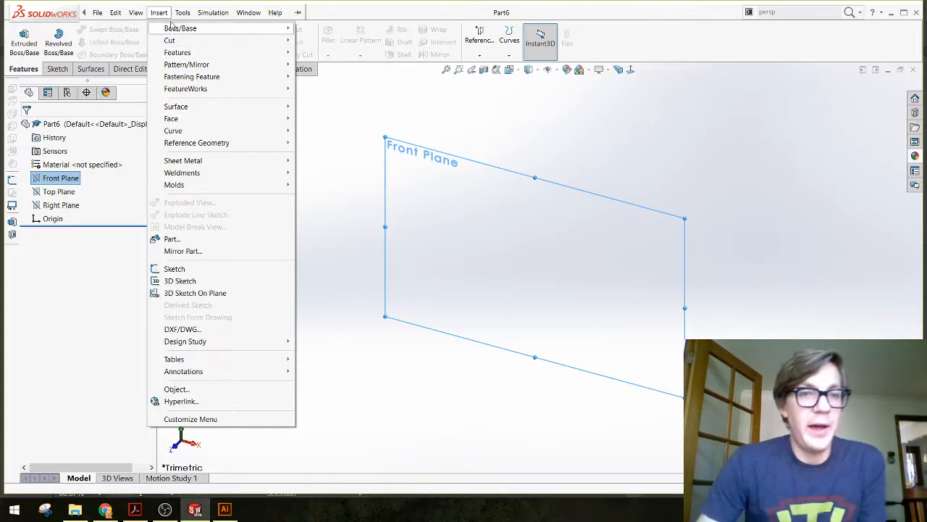
pyautogui.click(380, 229)
pyautogui.click(159, 13)
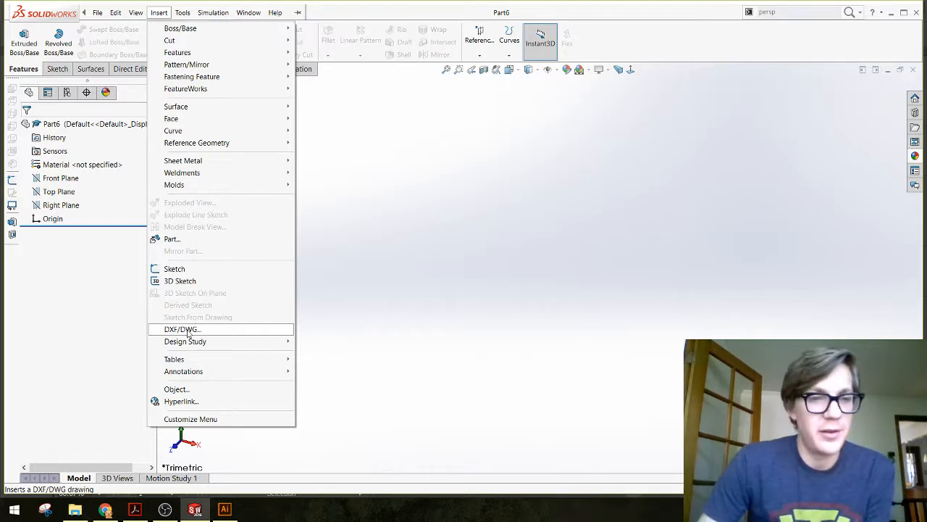
pyautogui.click(400, 307)
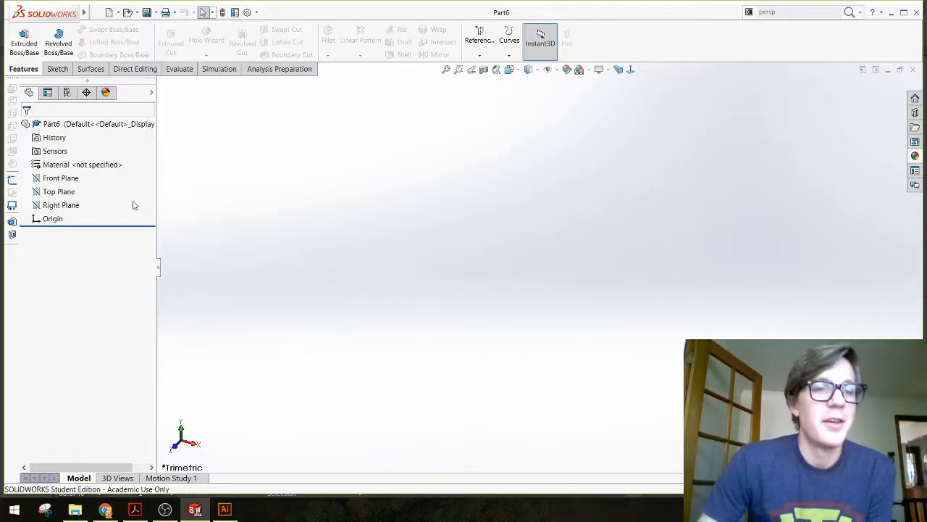
# Start inserting the caseplans_v2-side DXF file on the Front Plane.
pyautogui.click(60, 179)
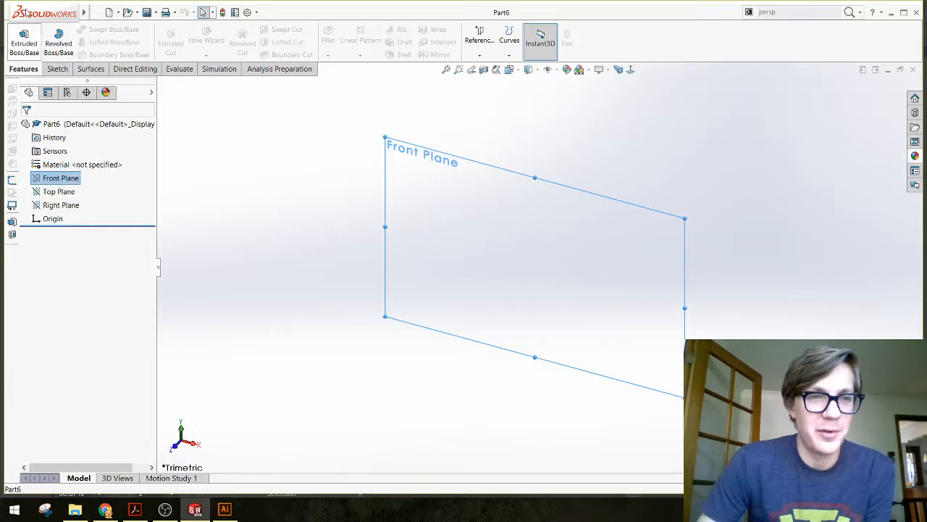
pyautogui.click(159, 11)
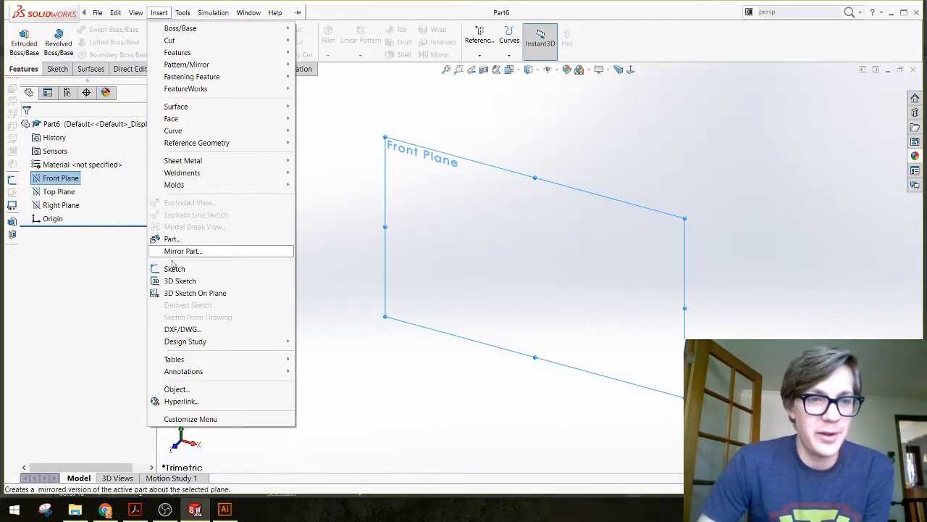
pyautogui.click(181, 330)
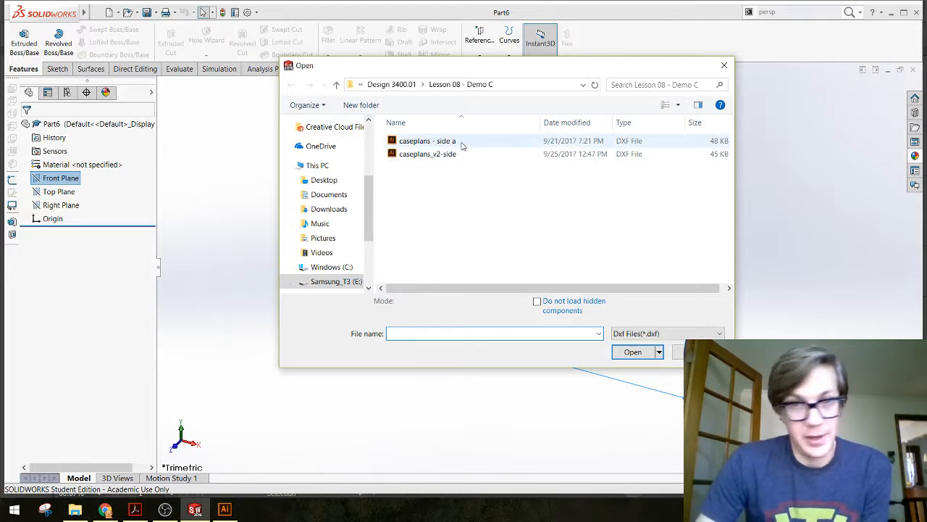
pyautogui.click(425, 155)
pyautogui.click(631, 357)
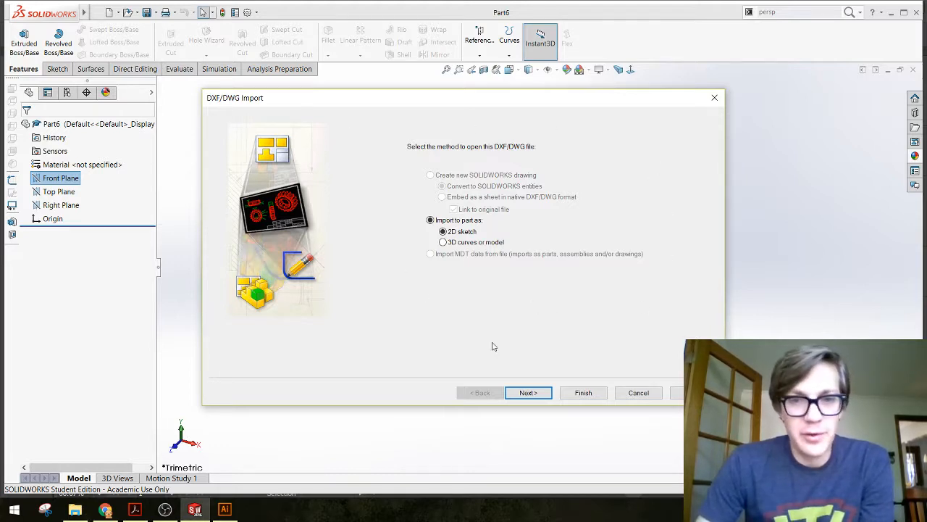
# Import the DXF as a 2D sketch with units of imported data set to Millimeters, enabling the Explode Blocks option.
pyautogui.click(531, 392)
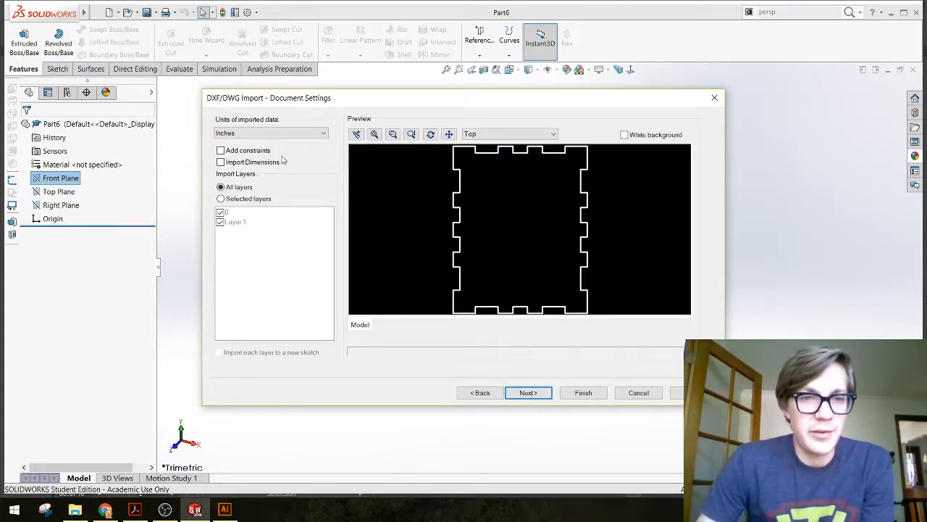
pyautogui.click(307, 134)
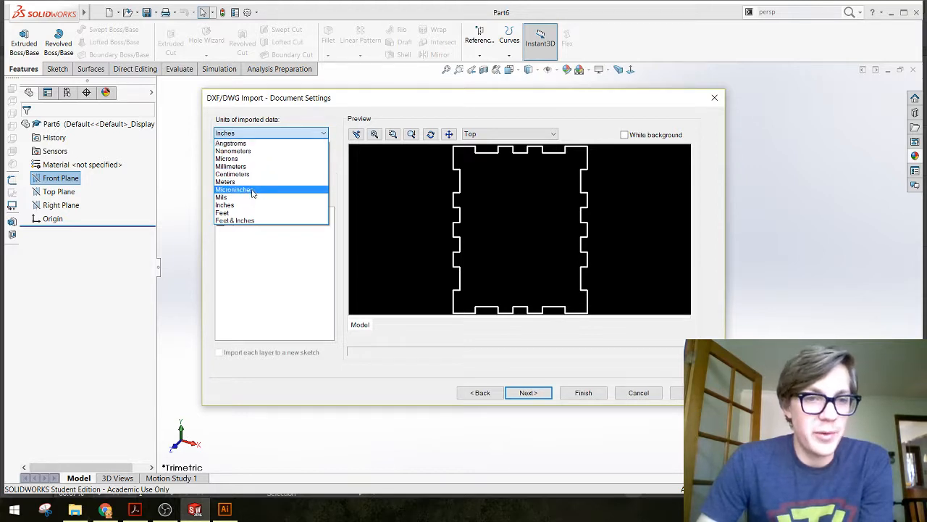
pyautogui.click(246, 166)
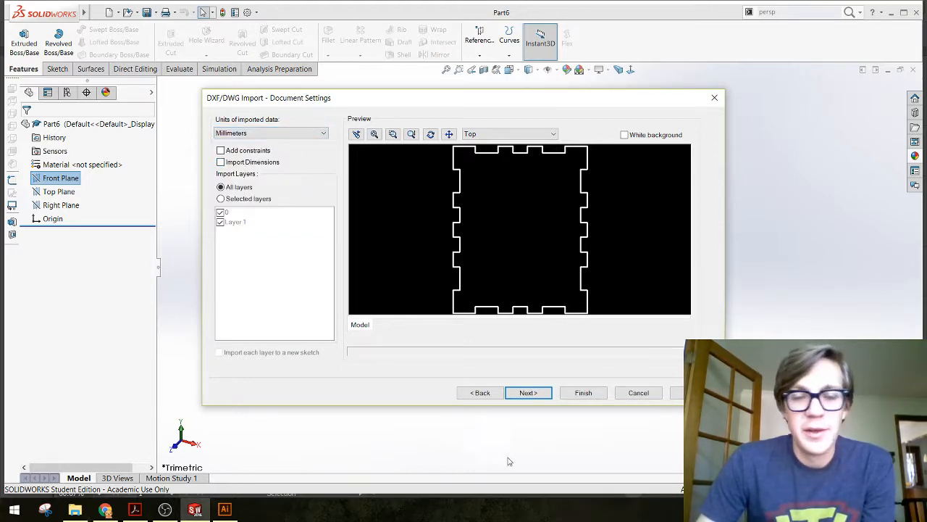
pyautogui.click(528, 393)
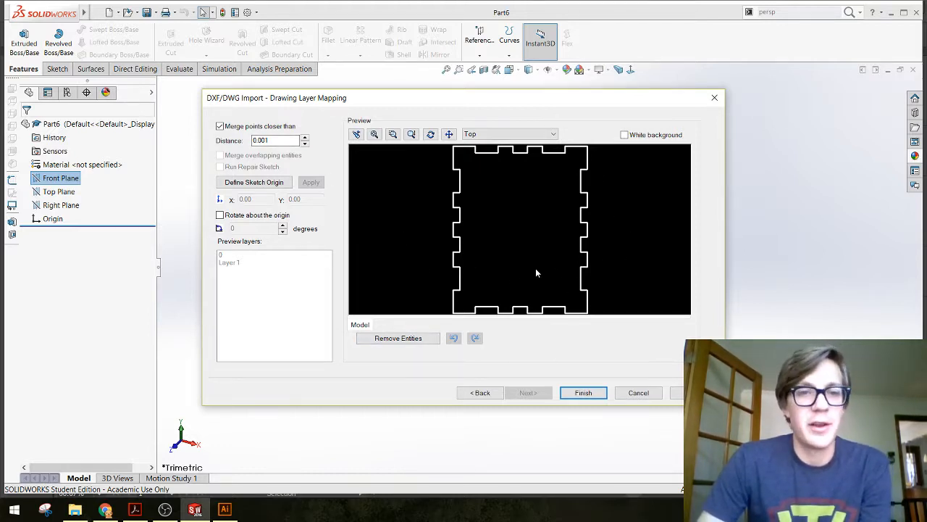
pyautogui.click(583, 393)
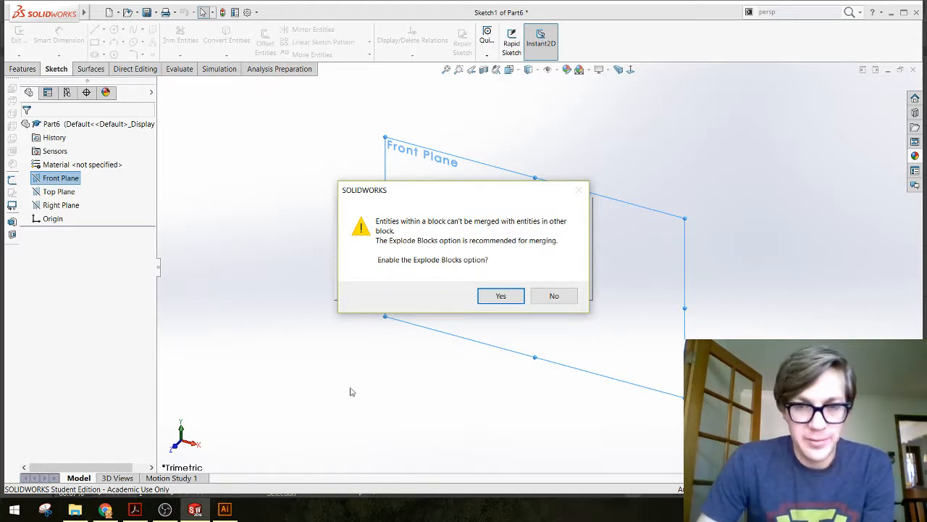
pyautogui.click(497, 297)
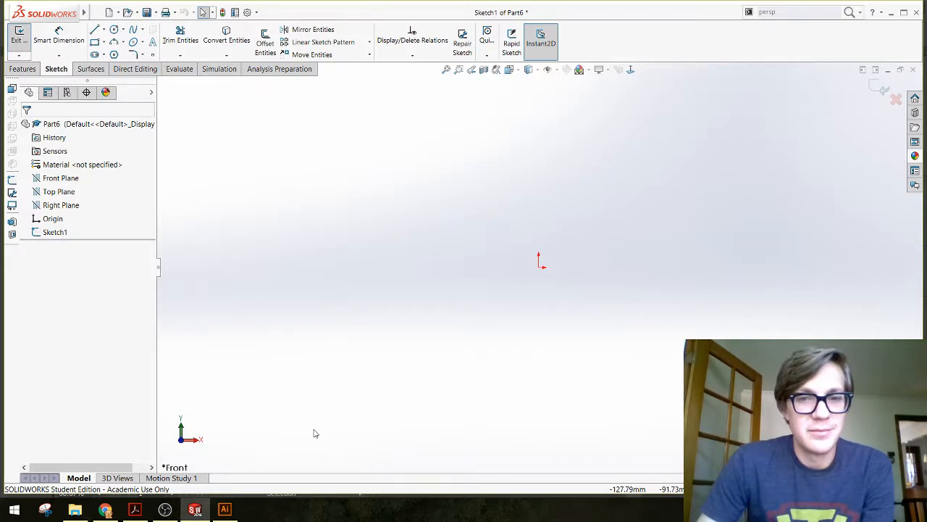
# Examine the imported finger-jointed outline and its position relative to the sketch origin.
pyautogui.scroll(11, 572, 311)
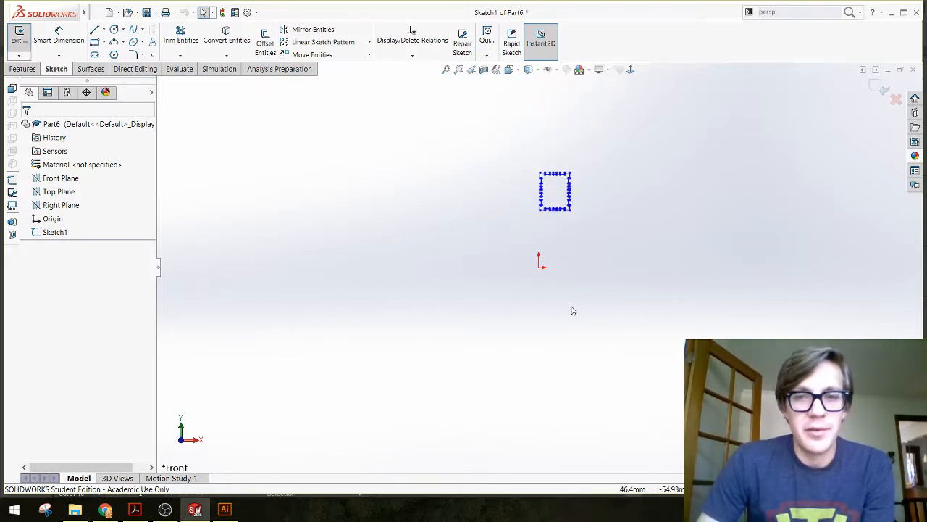
pyautogui.scroll(-3, 586, 193)
pyautogui.scroll(-5, 505, 382)
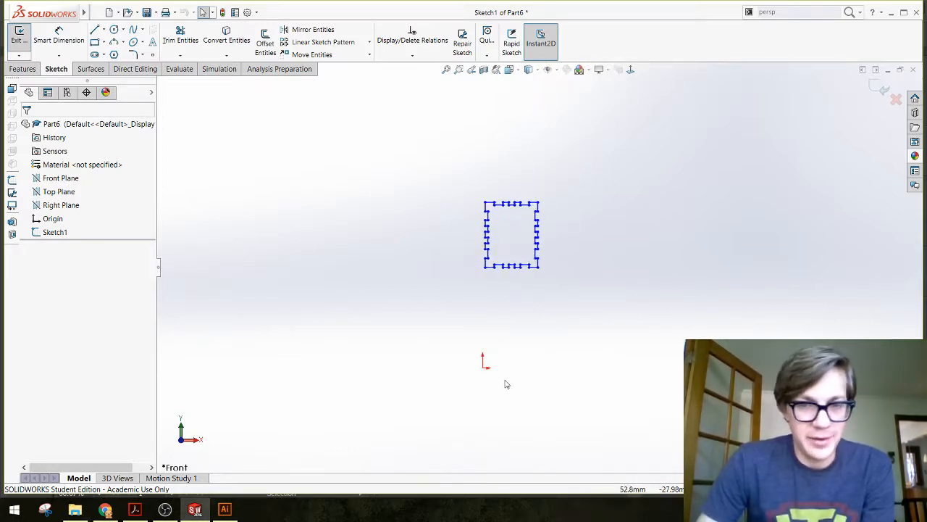
pyautogui.scroll(2, 550, 235)
pyautogui.scroll(2, 558, 259)
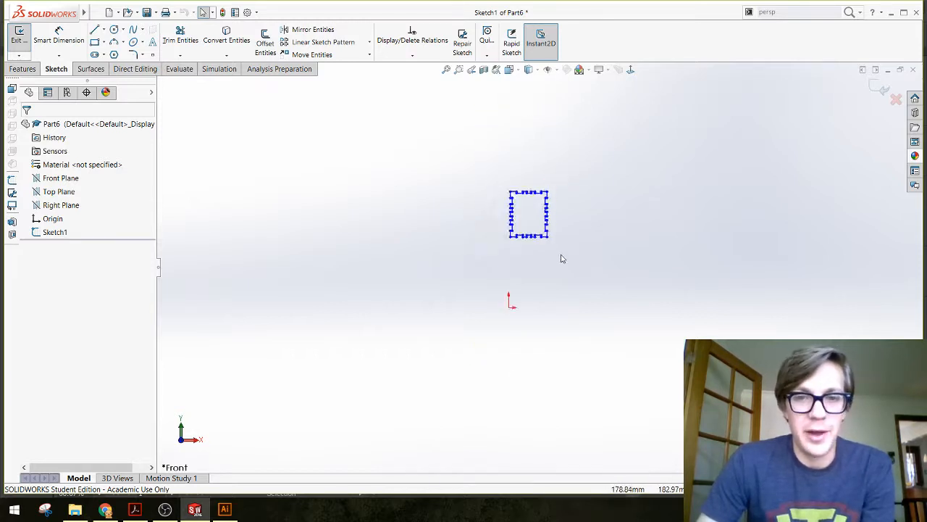
pyautogui.scroll(-2, 562, 250)
pyautogui.scroll(-5, 559, 325)
pyautogui.scroll(-2, 583, 345)
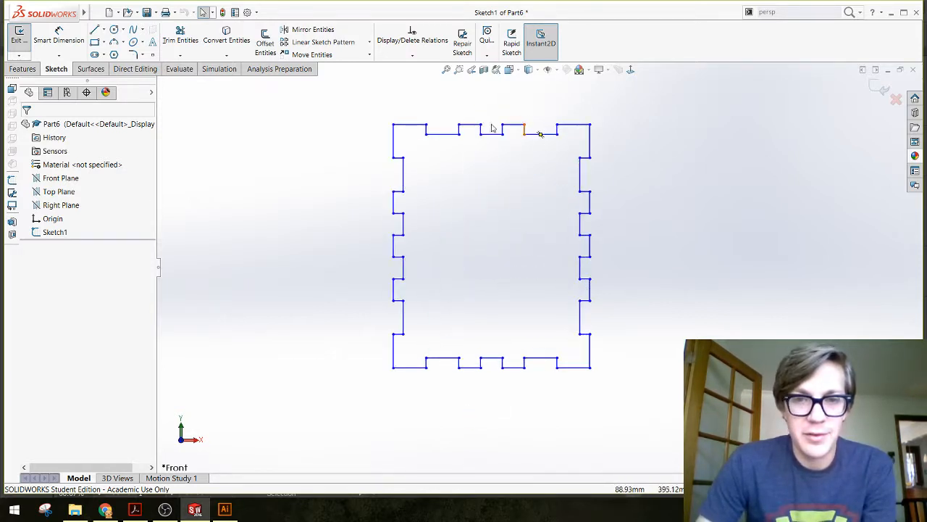
# Compare the imported sketch with the upper-left panel in Illustrator, and return to SOLIDWORKS to view the outline against the origin.
pyautogui.click(229, 511)
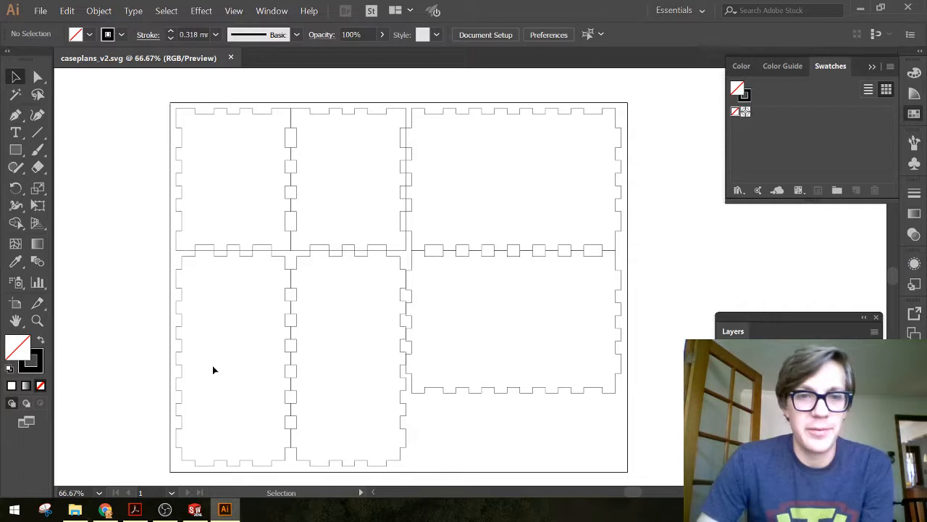
pyautogui.click(229, 114)
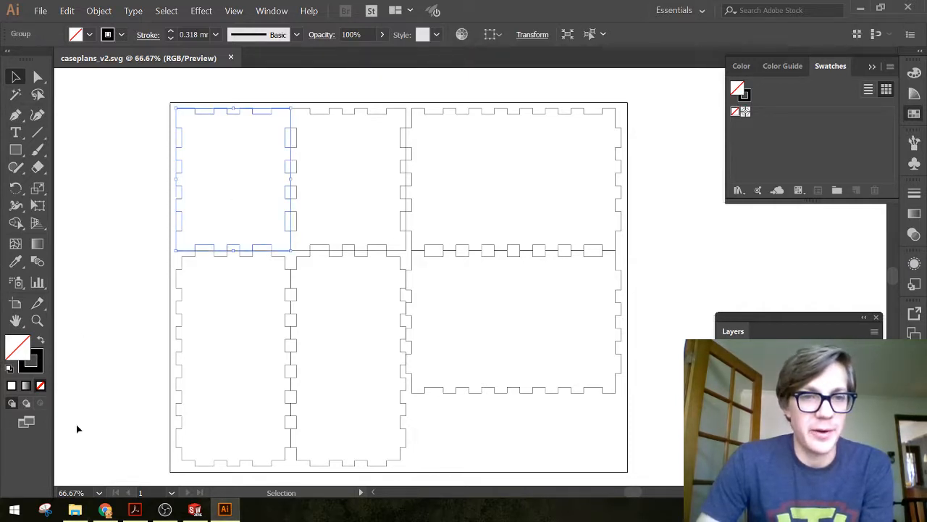
pyautogui.click(194, 509)
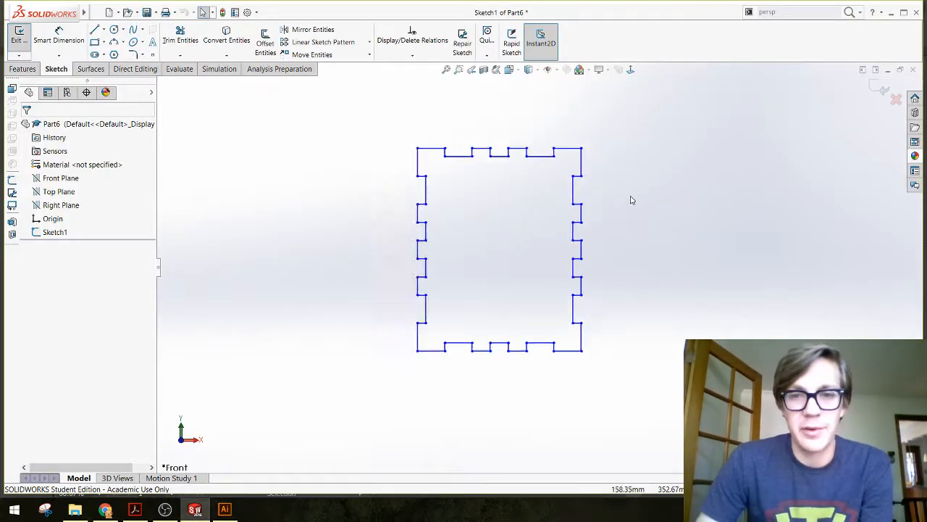
pyautogui.scroll(5, 594, 271)
pyautogui.scroll(-3, 563, 294)
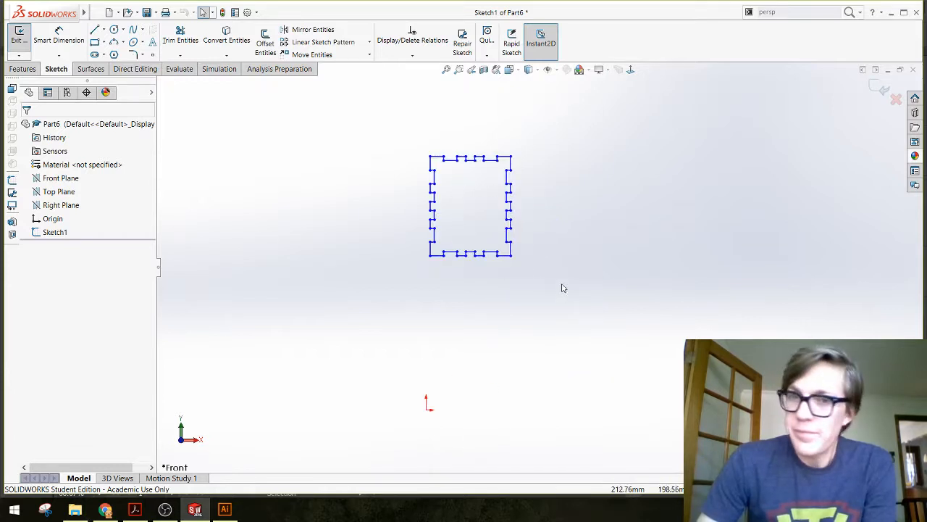
pyautogui.scroll(-1, 496, 255)
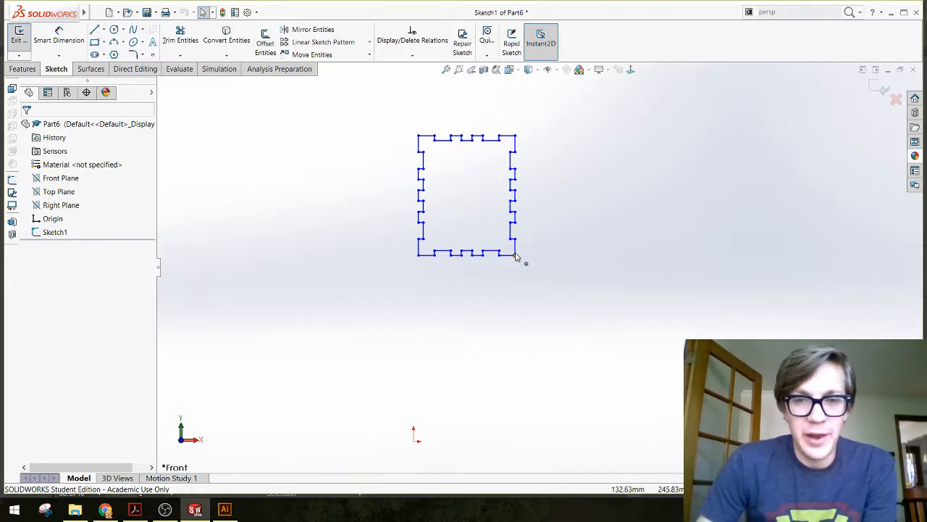
# Try pulling the panel outline's lower-right corner point out beyond its left edge, and undo the move.
pyautogui.moveTo(515, 255)
pyautogui.mouseDown()
pyautogui.moveTo(549, 277)
pyautogui.moveTo(652, 213)
pyautogui.moveTo(447, 195)
pyautogui.moveTo(334, 208)
pyautogui.moveTo(340, 147)
pyautogui.mouseUp()
pyautogui.click(326, 290)
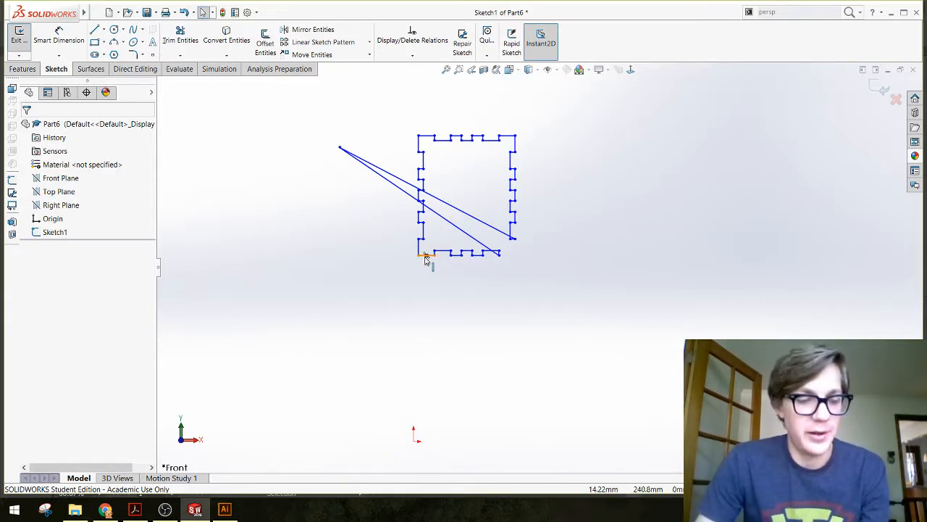
pyautogui.hotkey('ctrl', 'z')
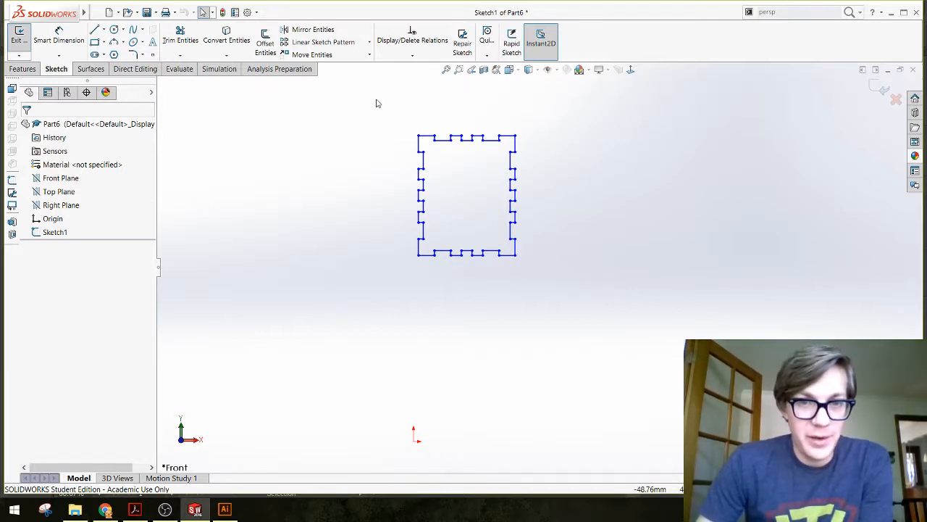
# Make a block from all the lines of the imported finger-jointed outline.
pyautogui.moveTo(365, 97)
pyautogui.mouseDown()
pyautogui.moveTo(606, 358)
pyautogui.moveTo(586, 332)
pyautogui.moveTo(577, 336)
pyautogui.mouseUp()
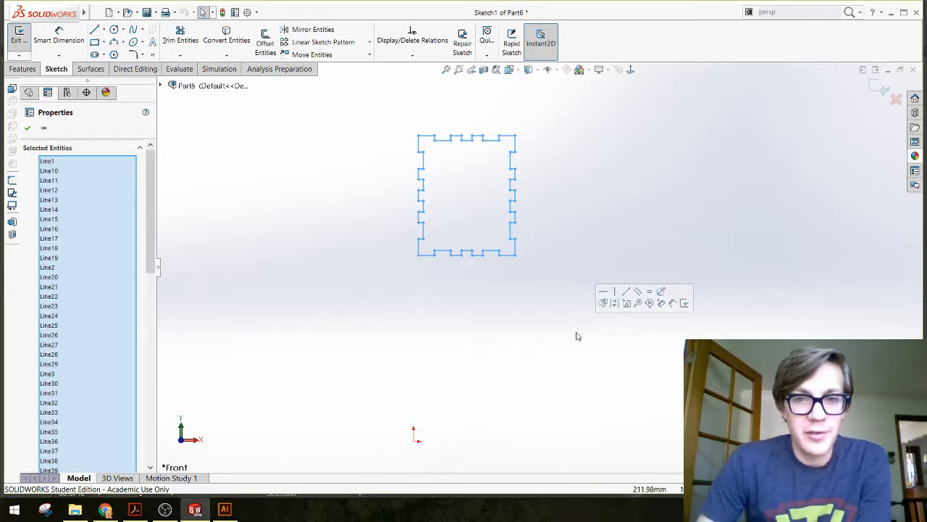
pyautogui.click(627, 305)
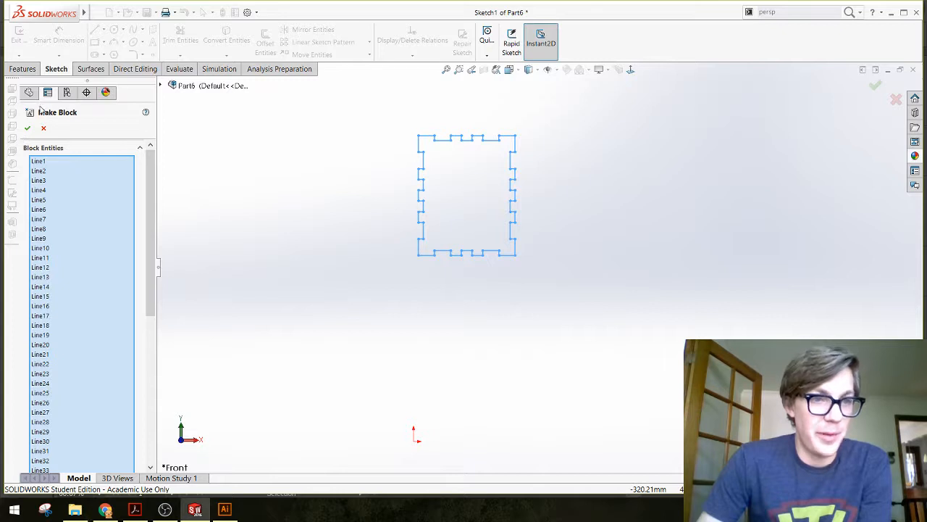
pyautogui.moveTo(149, 217); pyautogui.dragTo(145, 360)
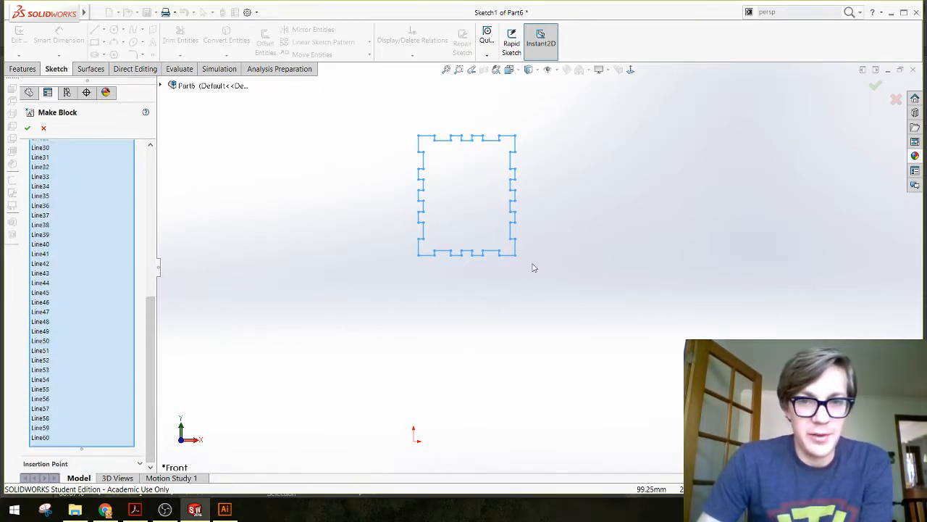
pyautogui.moveTo(151, 333); pyautogui.dragTo(159, 170)
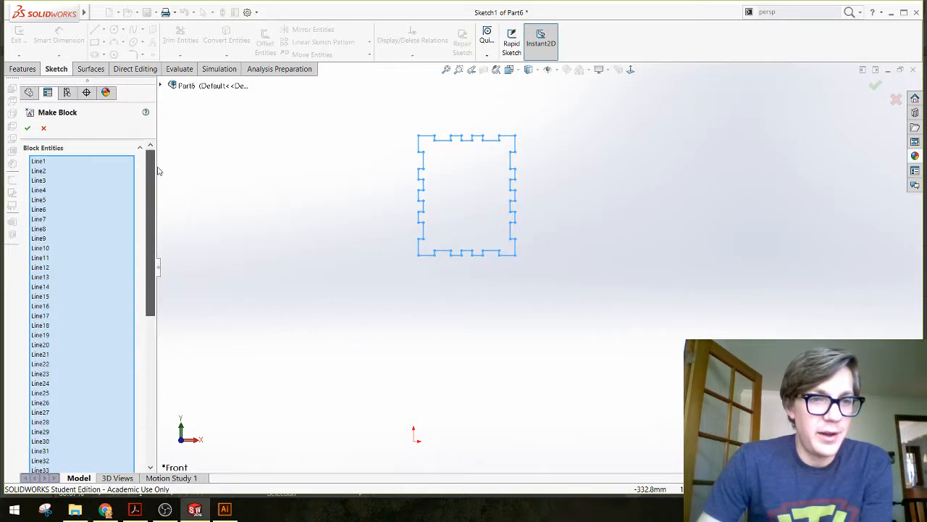
pyautogui.click(27, 128)
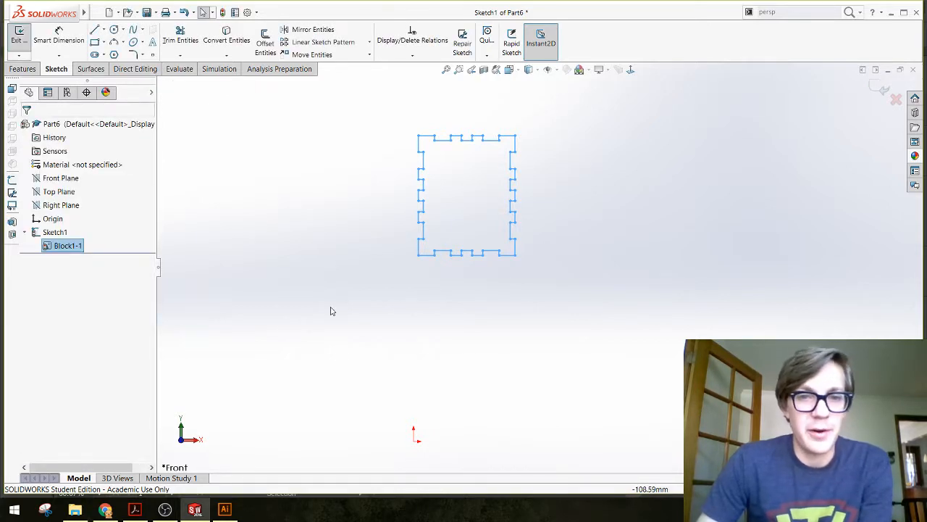
pyautogui.click(762, 223)
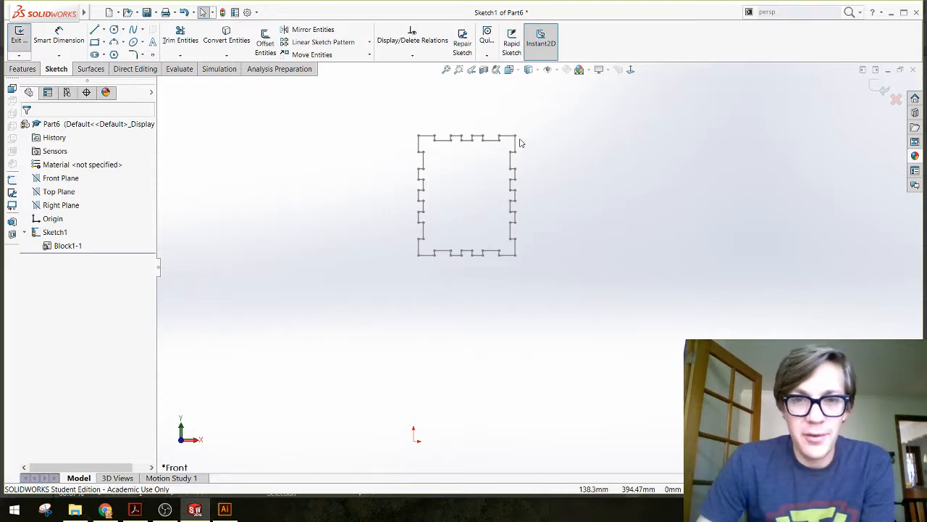
# Move the outline block down closer to the sketch origin.
pyautogui.moveTo(514, 137); pyautogui.dragTo(503, 274)
pyautogui.click(324, 298)
pyautogui.scroll(2, 518, 369)
pyautogui.scroll(-3, 526, 373)
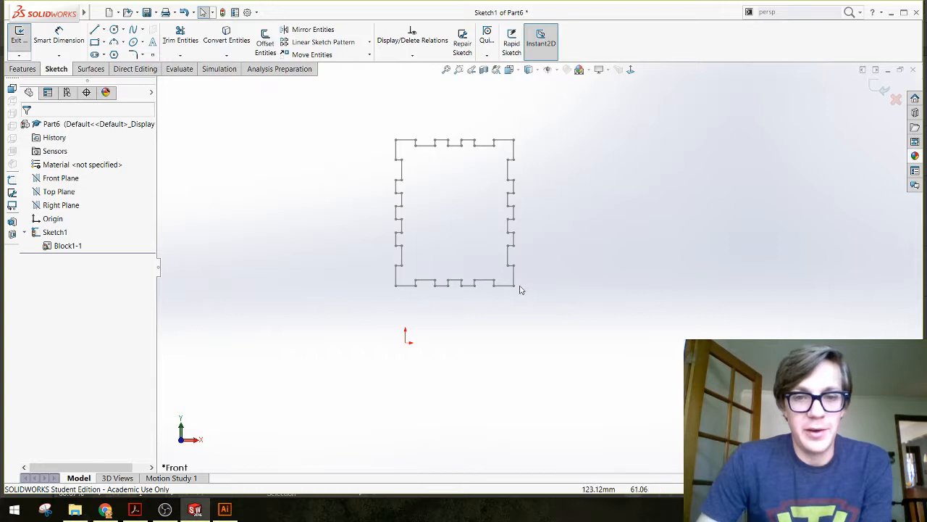
# Try rotating the outline block by 45 degrees at scale 1, and return its angle to 0 degrees.
pyautogui.click(486, 145)
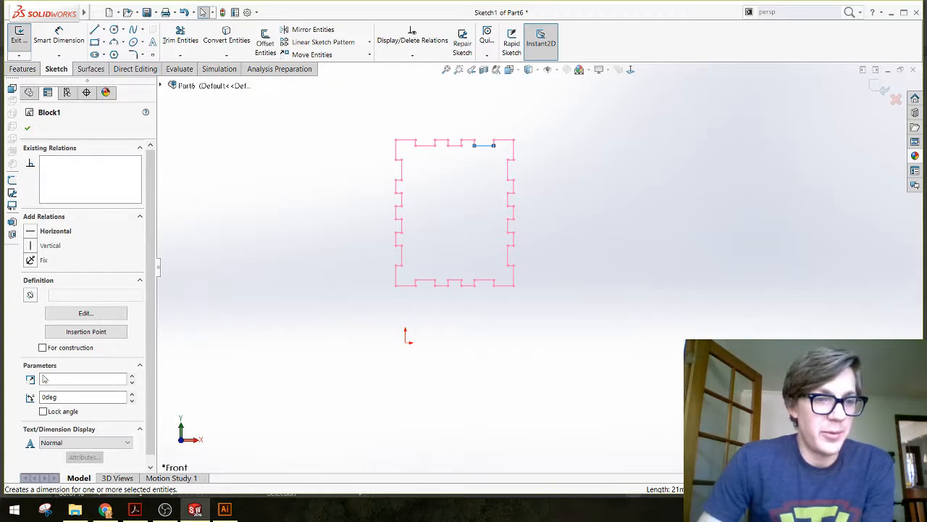
pyautogui.write('1')
pyautogui.press('Tab')
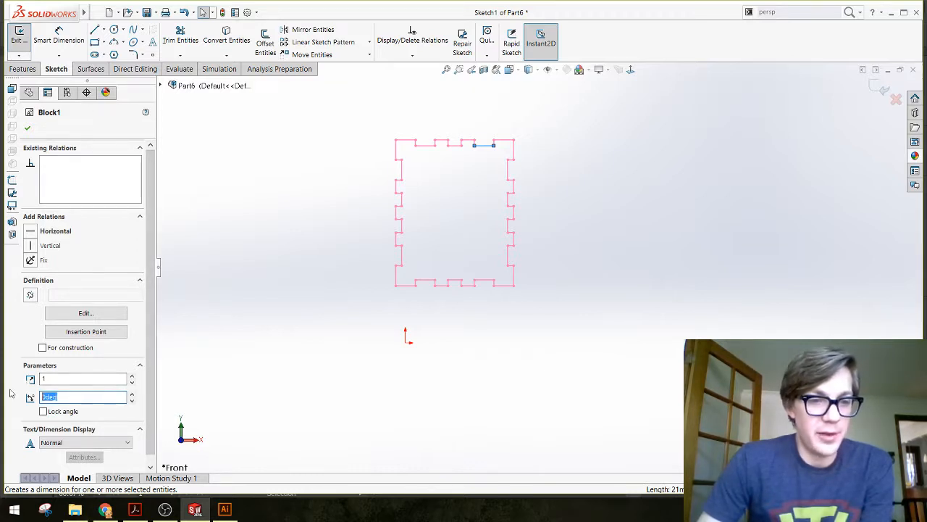
pyautogui.write('45')
pyautogui.press('Return')
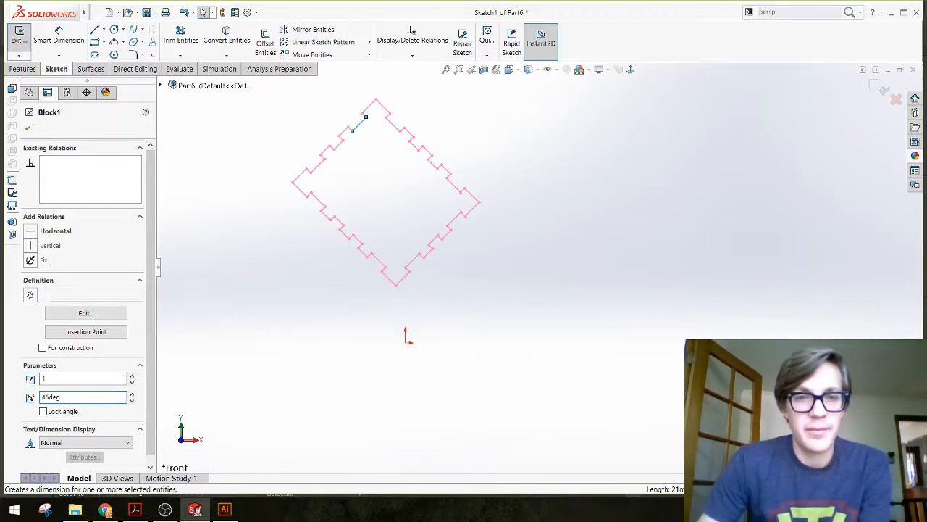
pyautogui.doubleClick(72, 401)
pyautogui.write('0')
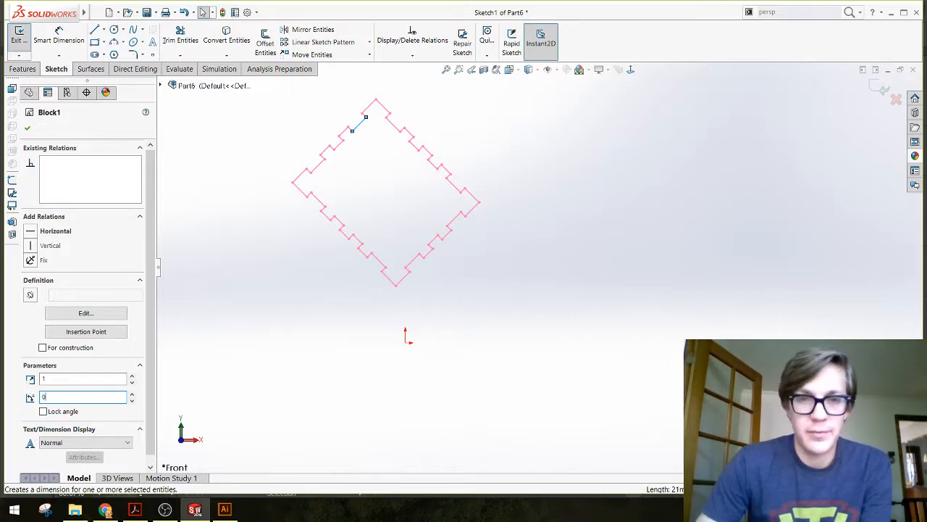
pyautogui.press('Return')
# Try scaling the outline block to 0.5, and return its scale to 1.
pyautogui.doubleClick(77, 378)
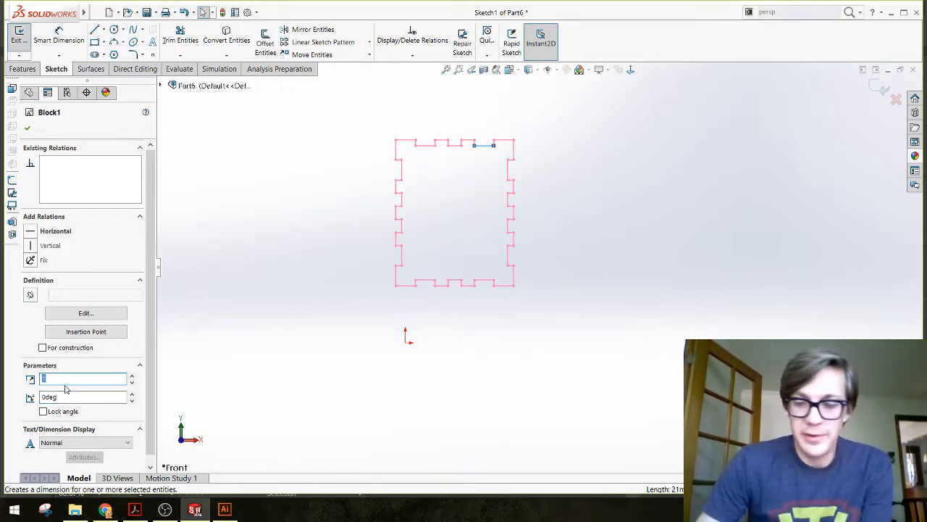
pyautogui.write('0.5')
pyautogui.press('Return')
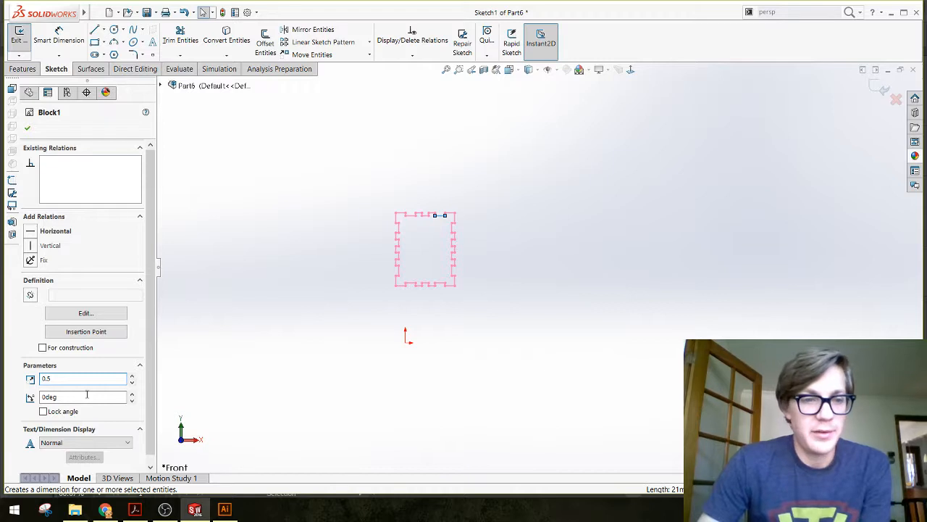
pyautogui.doubleClick(65, 378)
pyautogui.write('1')
pyautogui.press('Return')
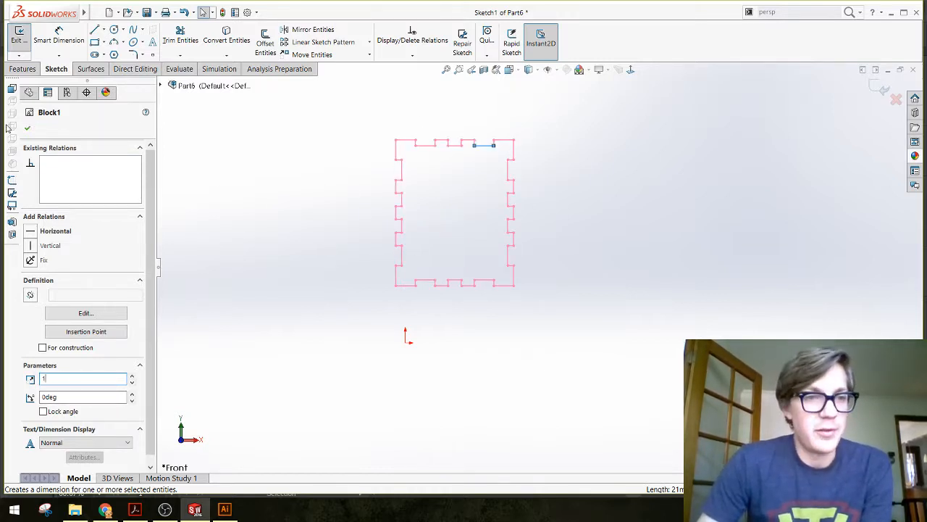
pyautogui.click(29, 129)
pyautogui.click(473, 213)
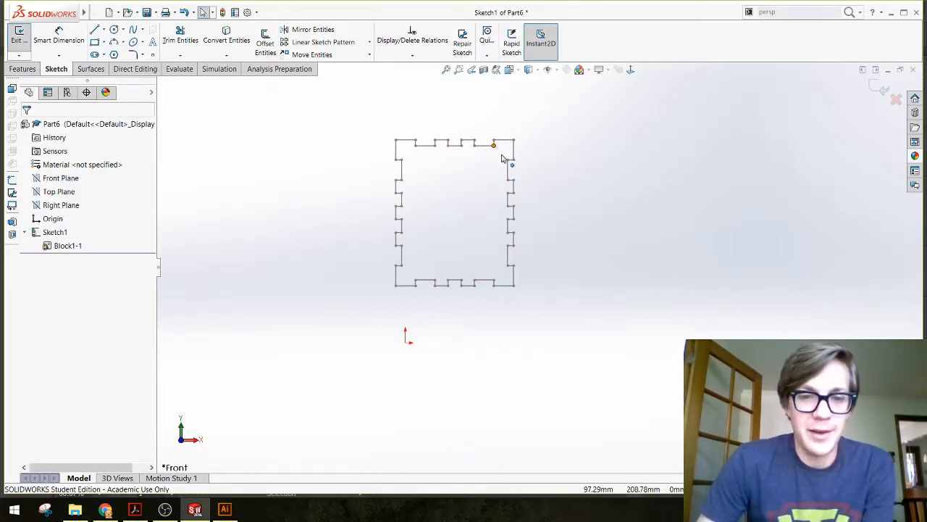
# Move the outline block so that it surrounds the sketch origin.
pyautogui.moveTo(496, 148); pyautogui.dragTo(443, 242)
pyautogui.click(338, 160)
pyautogui.scroll(4, 476, 352)
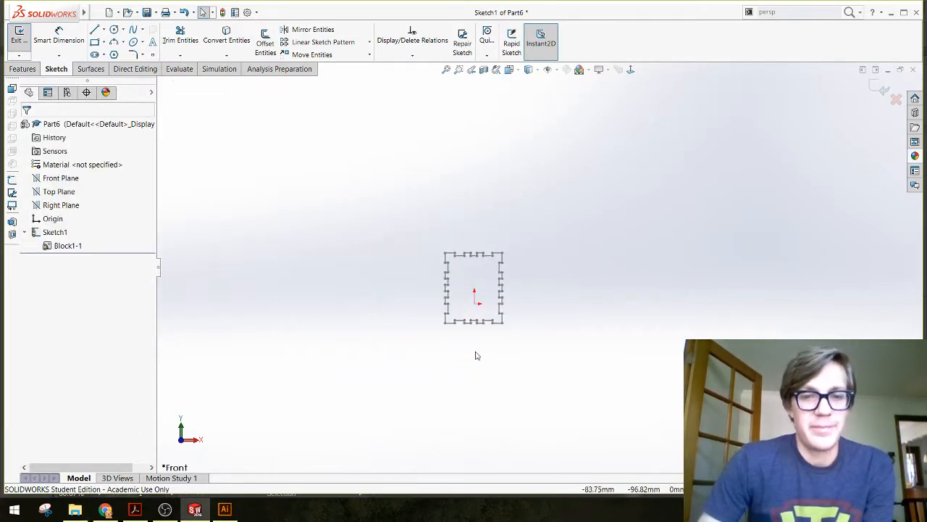
pyautogui.scroll(-4, 476, 355)
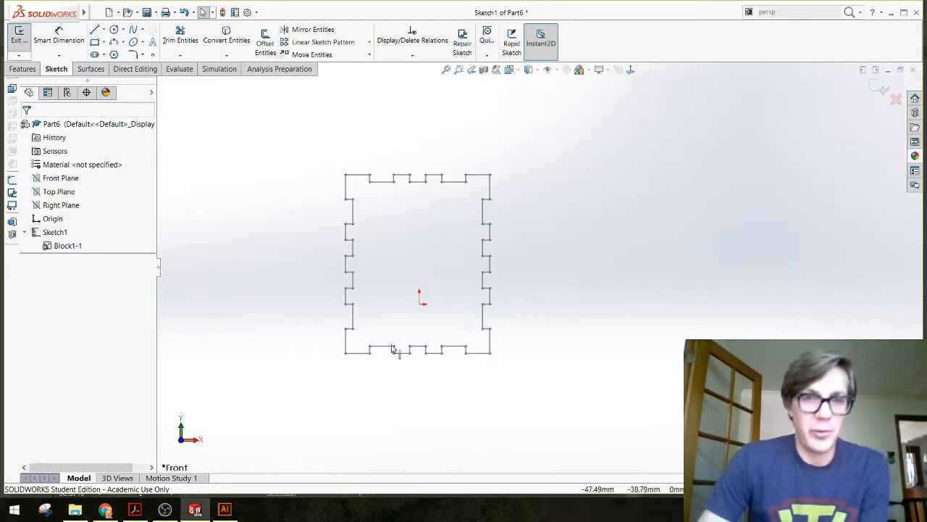
# Extrude the finger-jointed outline as a blind boss with a depth of 6.35 mm.
pyautogui.click(32, 72)
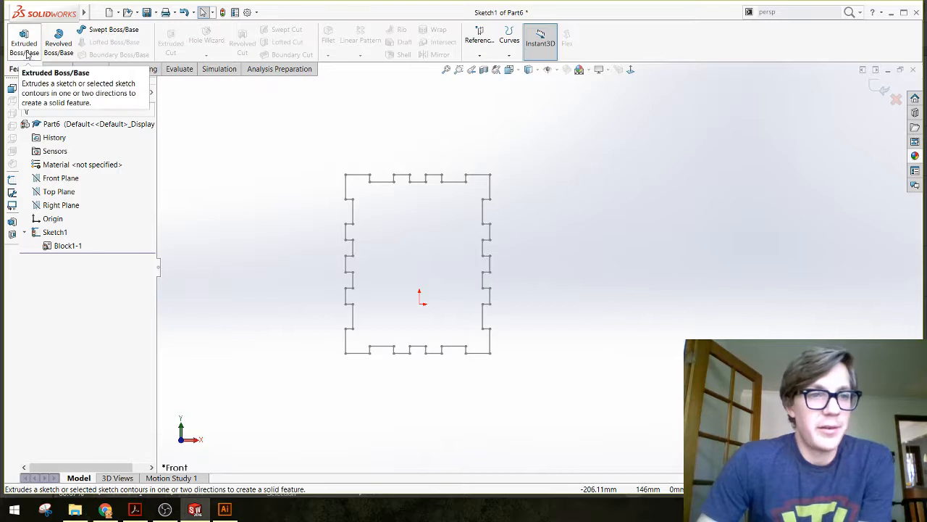
pyautogui.click(24, 40)
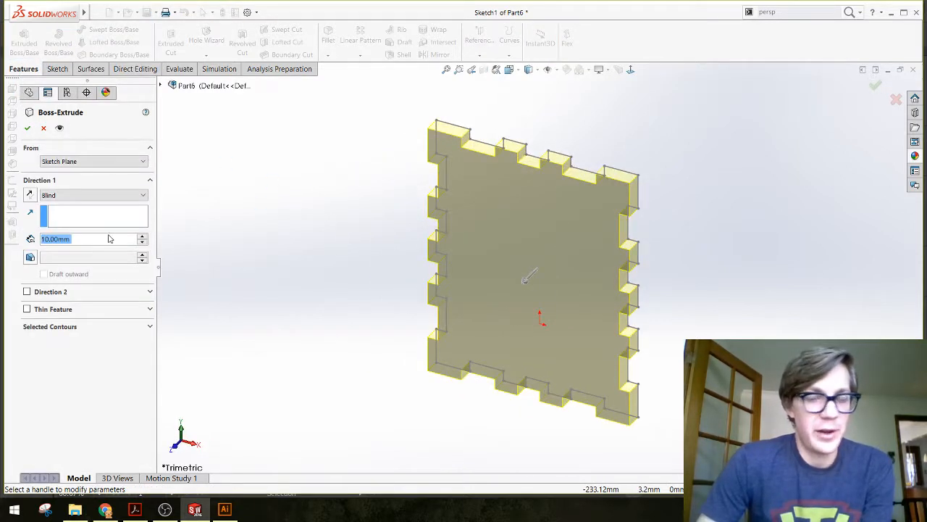
pyautogui.write('6.35')
pyautogui.press('Return')
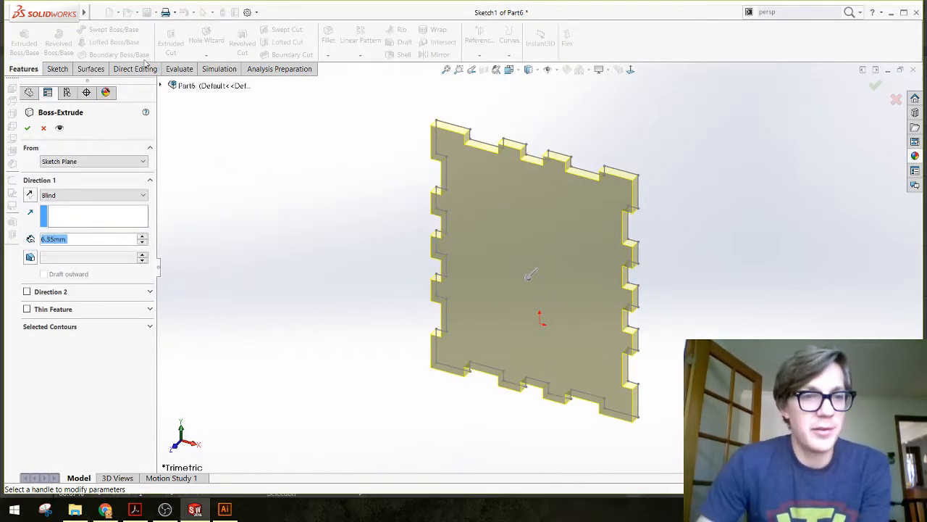
pyautogui.click(28, 128)
pyautogui.moveTo(384, 251); pyautogui.dragTo(406, 326, button='middle')
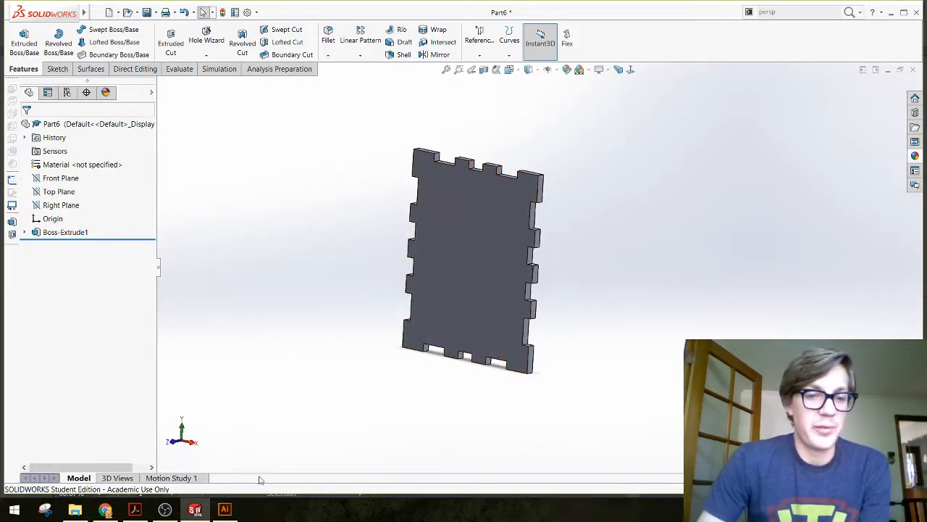
# Compare the extruded panel with the panel layout in Illustrator, and return to the SOLIDWORKS part.
pyautogui.click(224, 509)
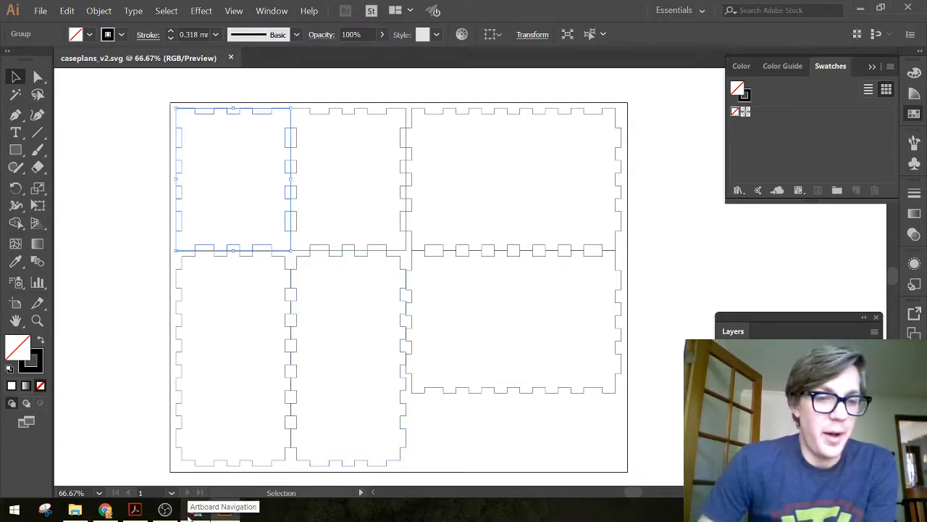
pyautogui.moveTo(191, 511)
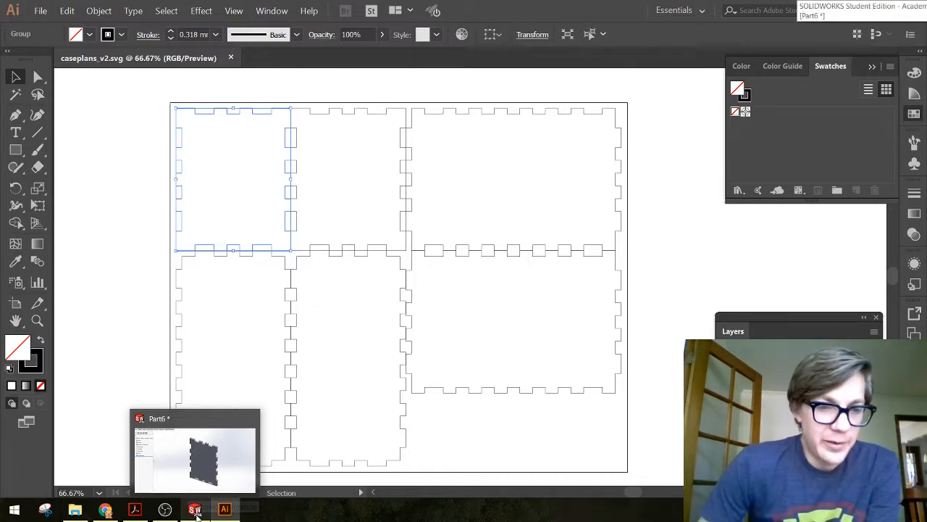
pyautogui.click(195, 510)
pyautogui.moveTo(352, 289)
pyautogui.mouseDown(button='middle')
pyautogui.moveTo(309, 237)
pyautogui.moveTo(325, 262)
pyautogui.moveTo(555, 284)
pyautogui.moveTo(365, 302)
pyautogui.mouseUp(button='middle')
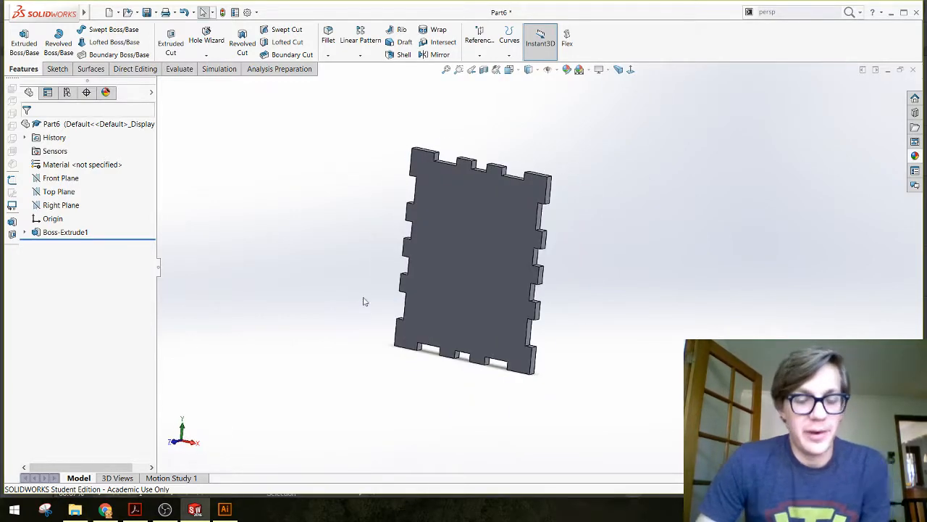
# Save the part as Imported Geometry Box Side in the Lesson 08 - Demo C folder.
pyautogui.hotkey('ctrl', 's')
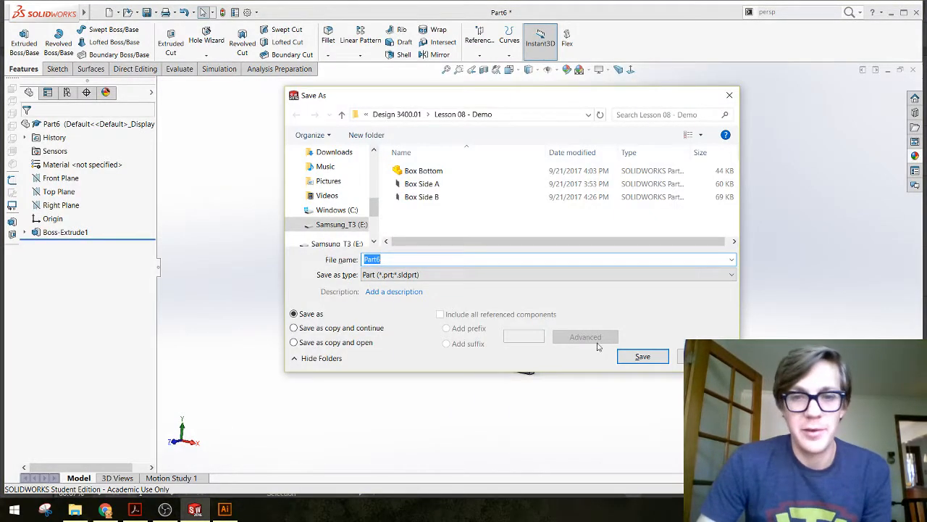
pyautogui.click(407, 116)
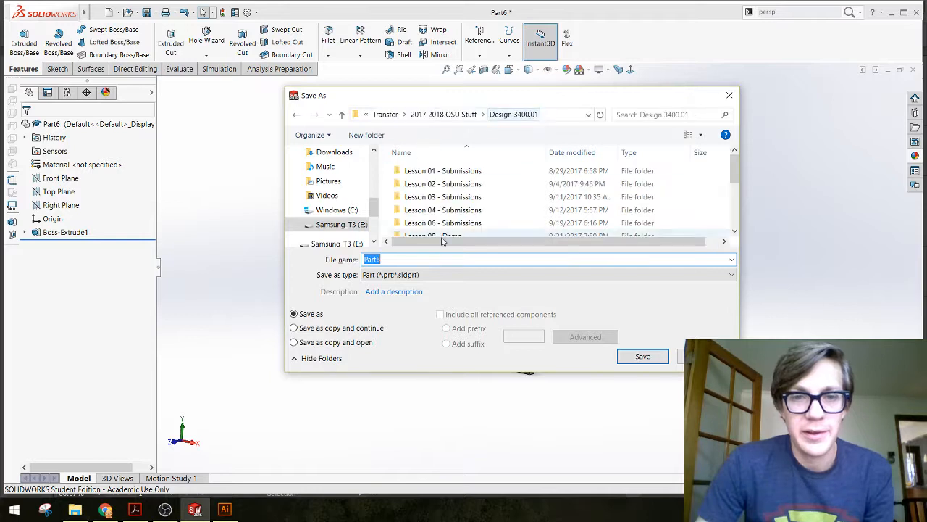
pyautogui.scroll(-3, 465, 187)
pyautogui.scroll(2, 464, 186)
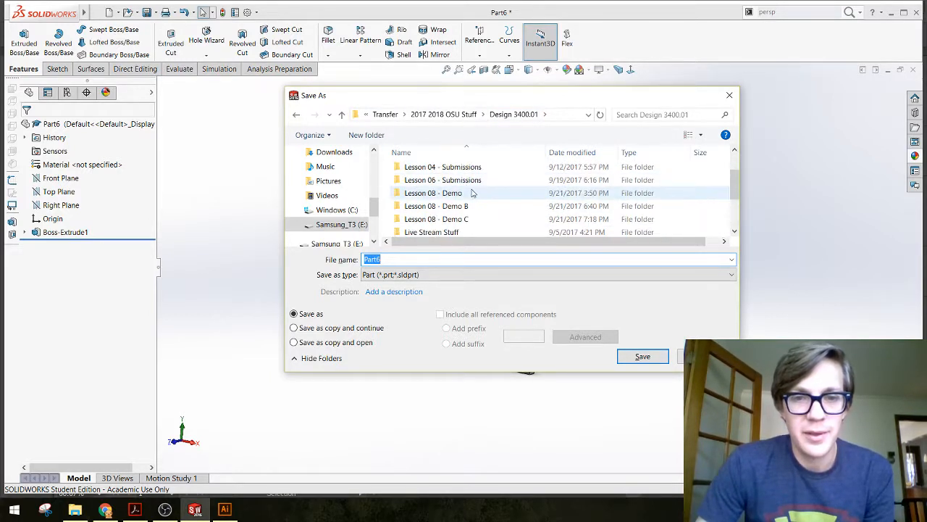
pyautogui.doubleClick(433, 216)
pyautogui.click(409, 260)
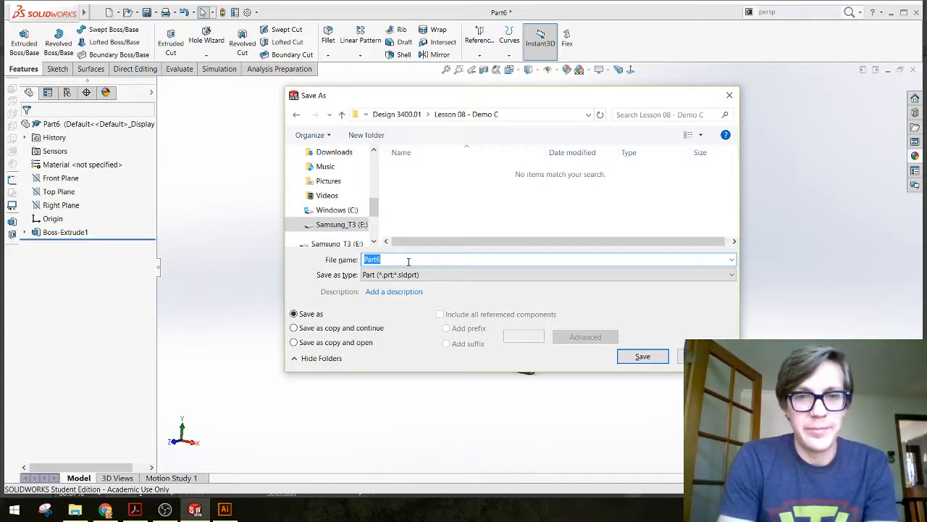
pyautogui.write('Box')
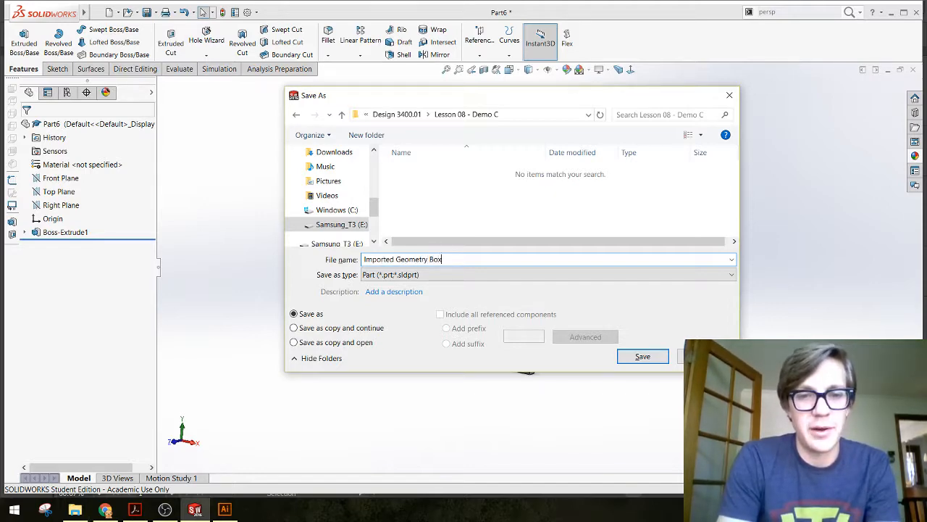
pyautogui.write('ide')
pyautogui.press('Return')
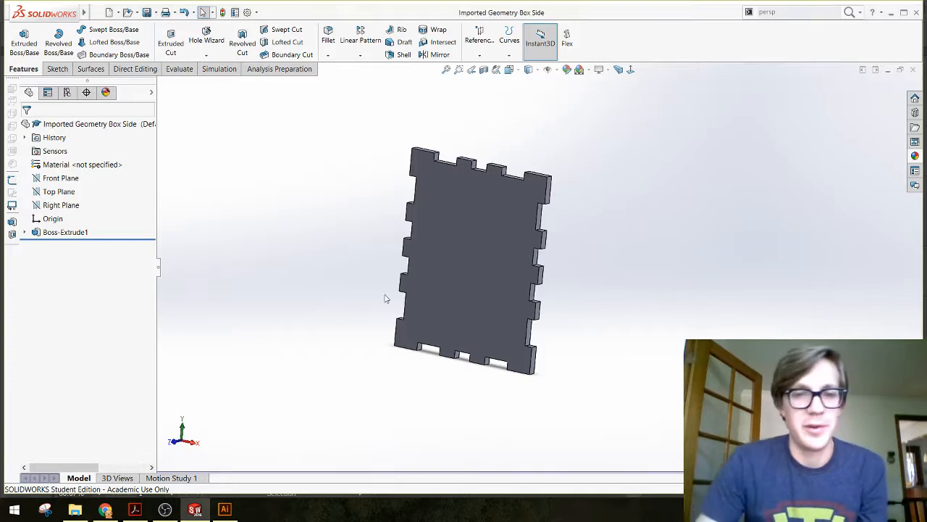
# Close the box side part and SOLIDWORKS, and close the caseplans_v2.svg document in Illustrator.
pyautogui.moveTo(513, 209); pyautogui.dragTo(534, 223, button='middle')
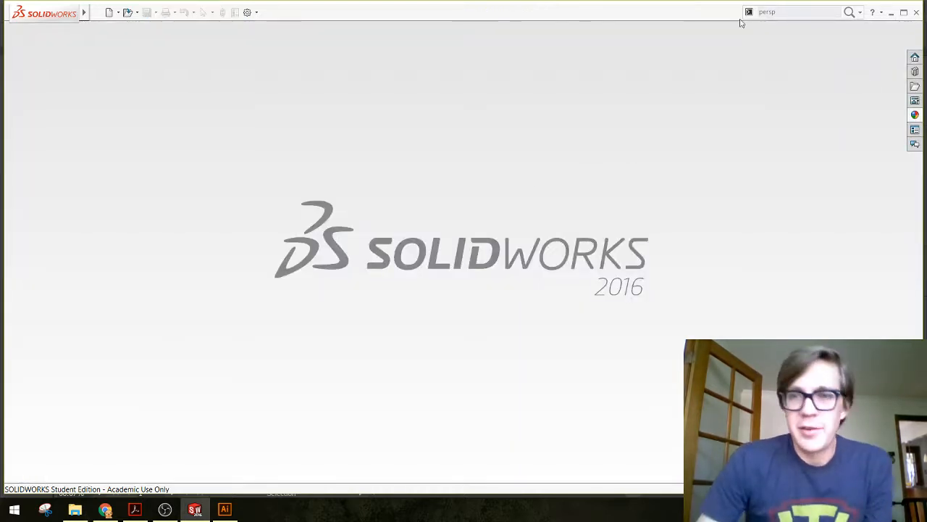
pyautogui.click(916, 13)
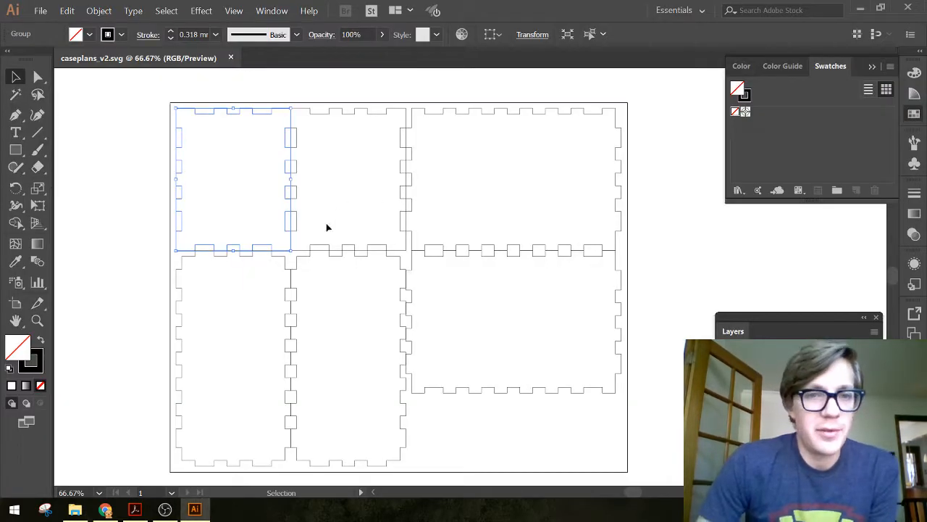
pyautogui.click(121, 199)
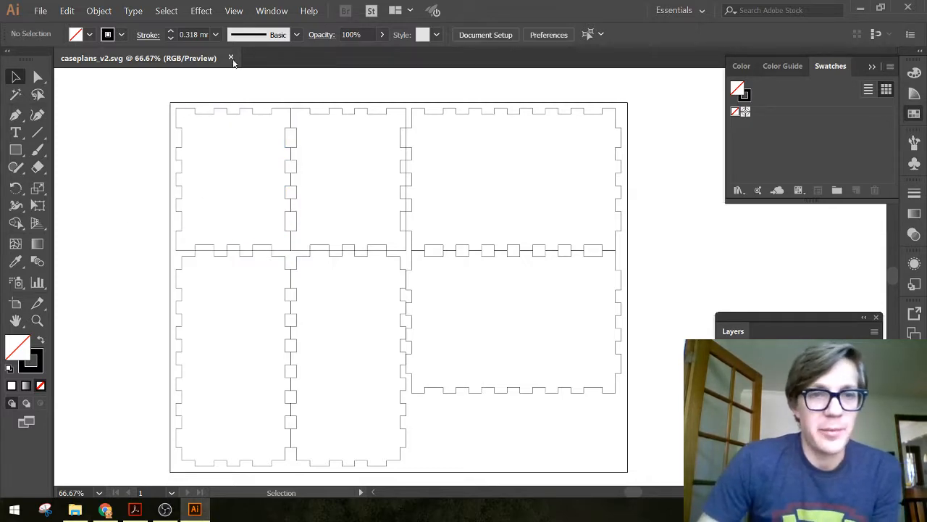
pyautogui.click(231, 57)
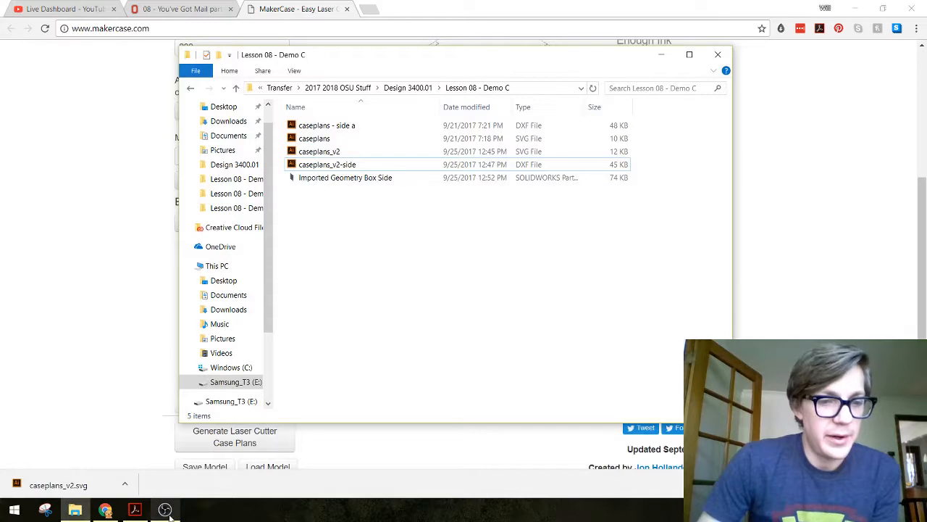
# Switch to OBS, enlarge the Video Capture Device source to fill most of the scene, and centre it.
pyautogui.click(168, 513)
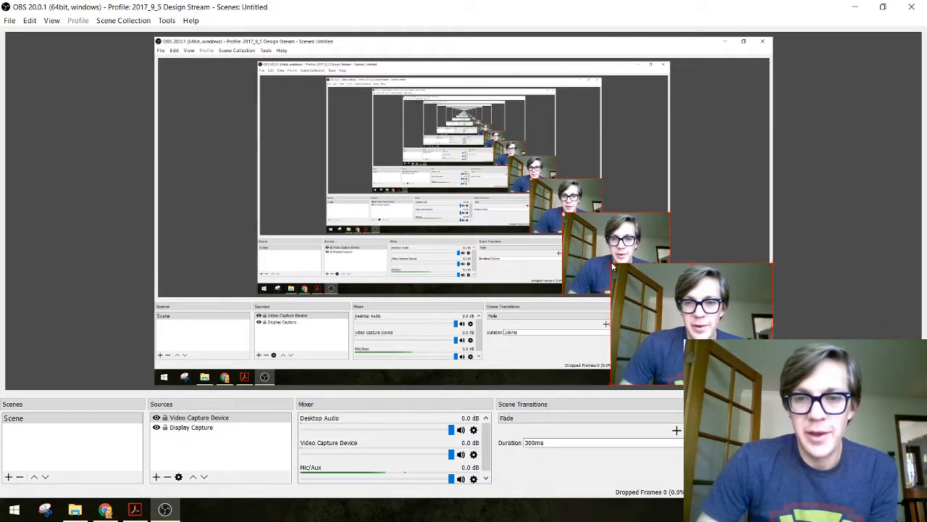
pyautogui.moveTo(611, 264); pyautogui.dragTo(293, 95)
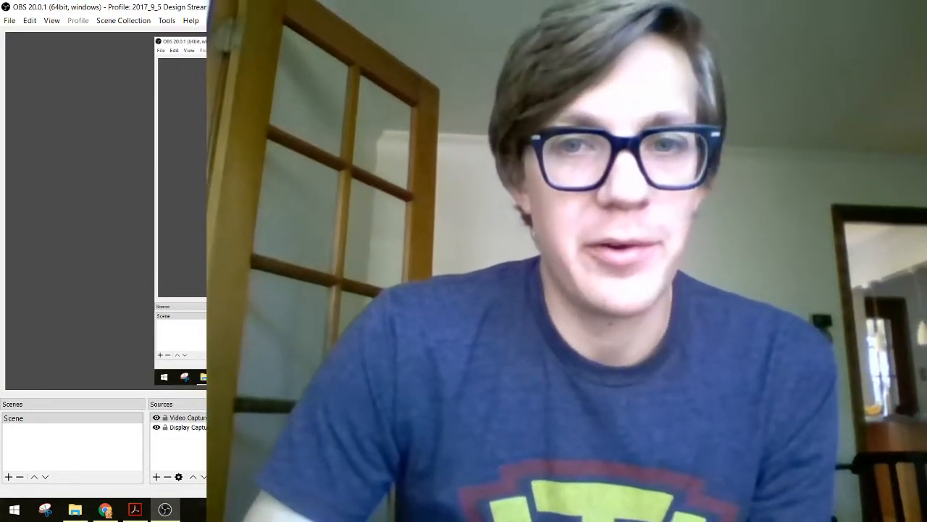
pyautogui.moveTo(405, 188); pyautogui.dragTo(323, 189)
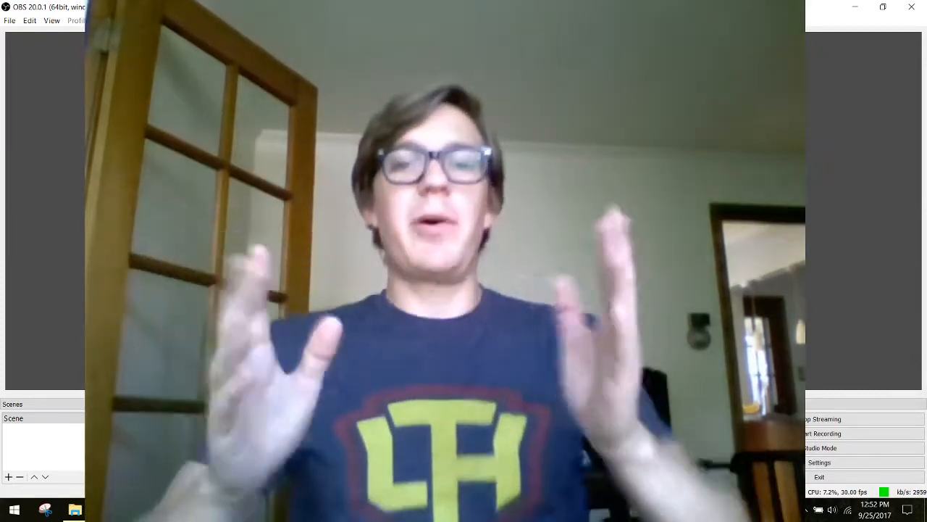